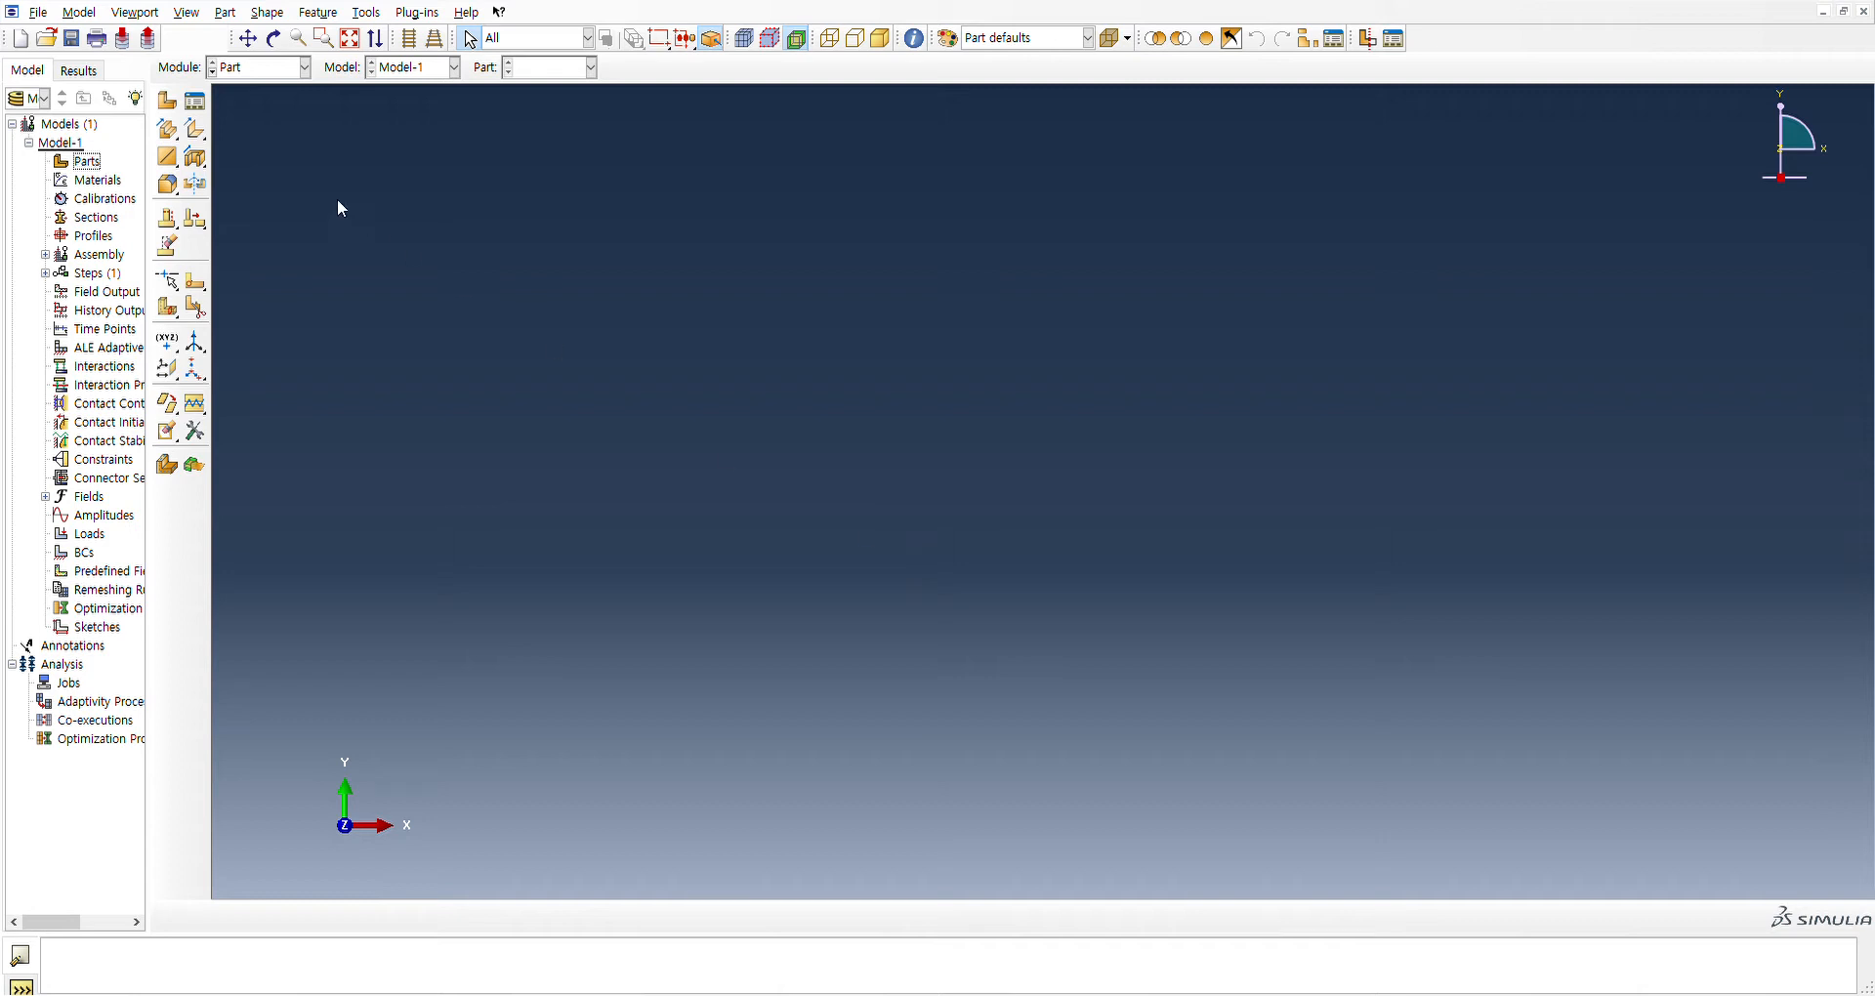
Create the planar shell part Specimen by sketching a rectangle from 0,0 to 4,4 and finishing the sketch
left_click(241, 71)
left_click(172, 106)
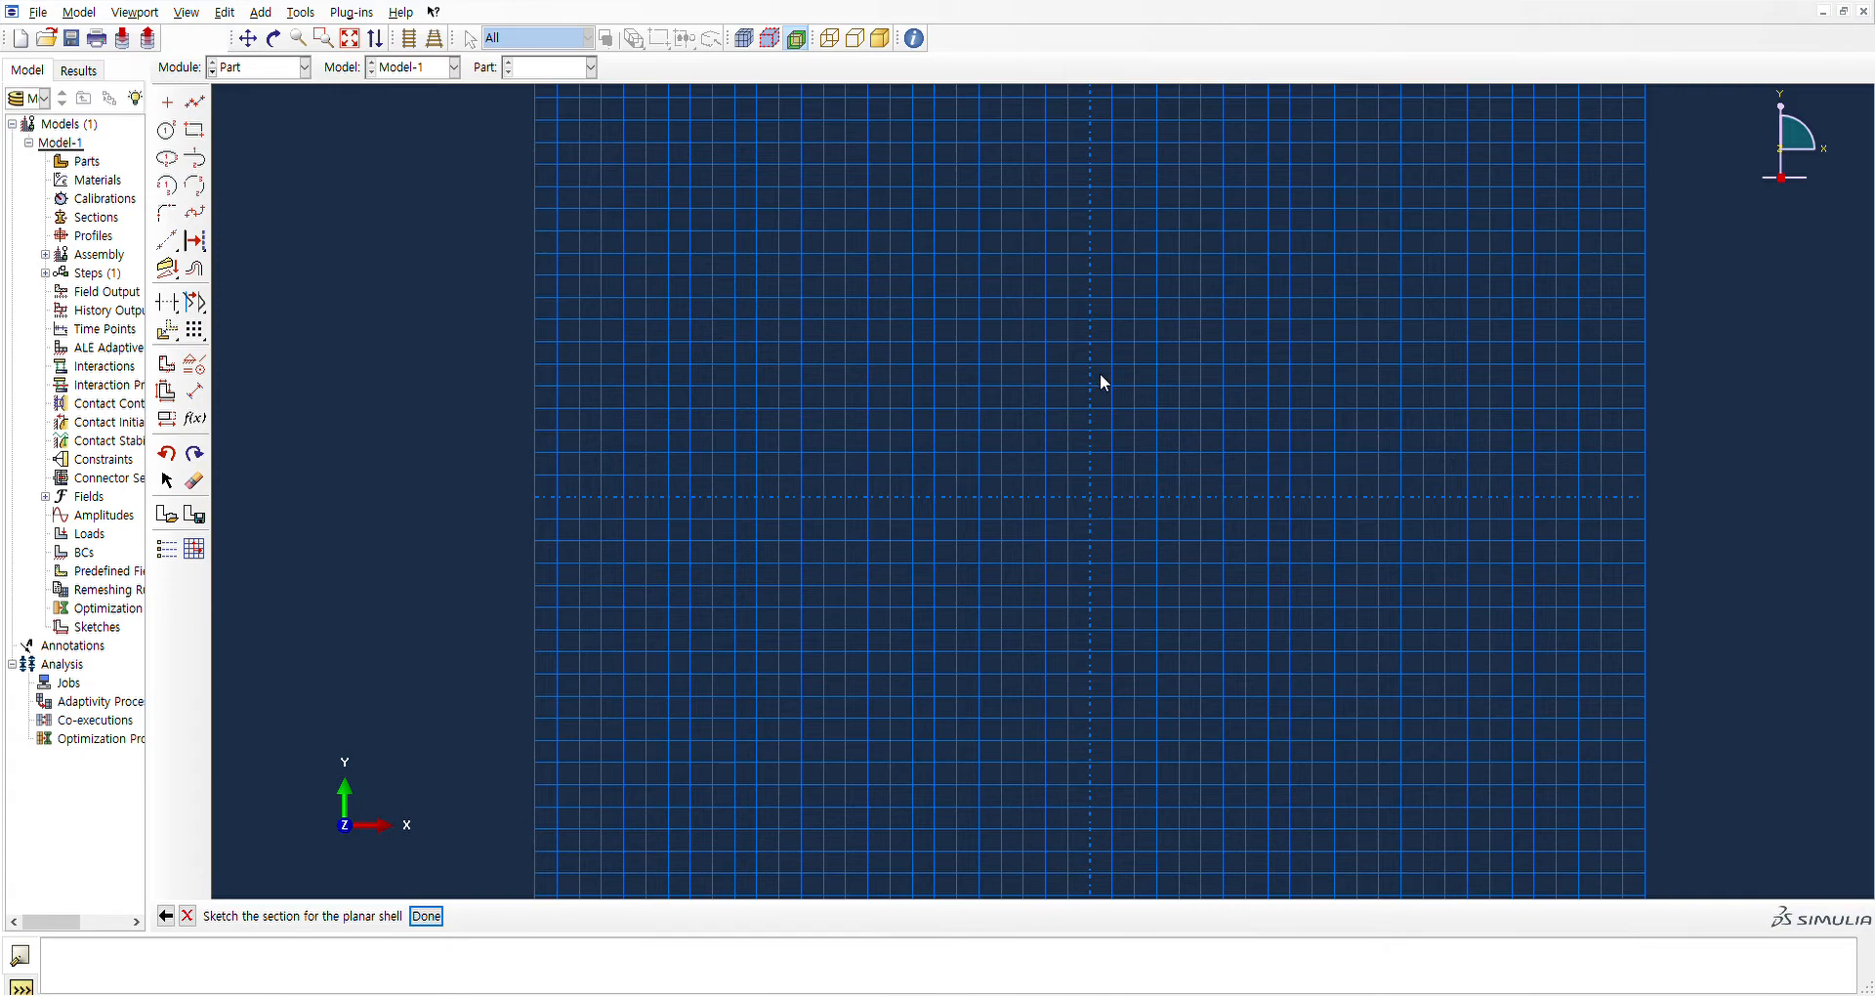
scroll(1179, 483, "down", 3)
scroll(1200, 447, "up", 1)
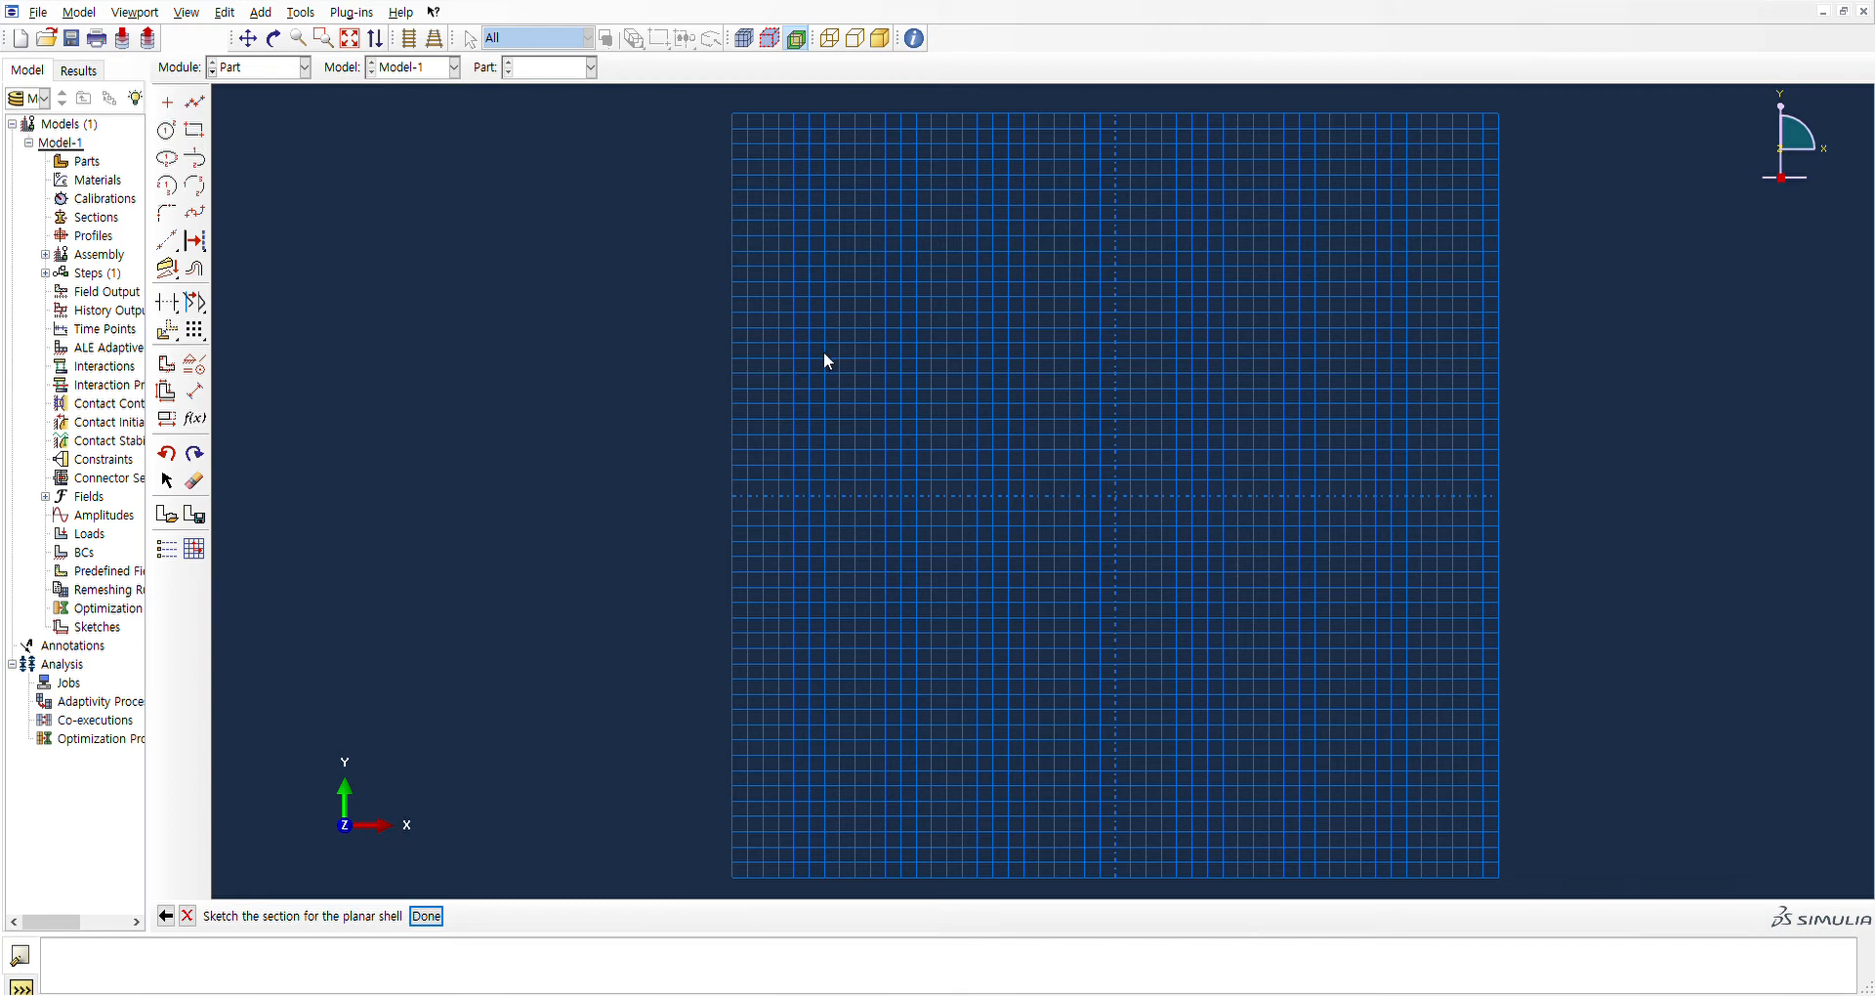
left_click(195, 131)
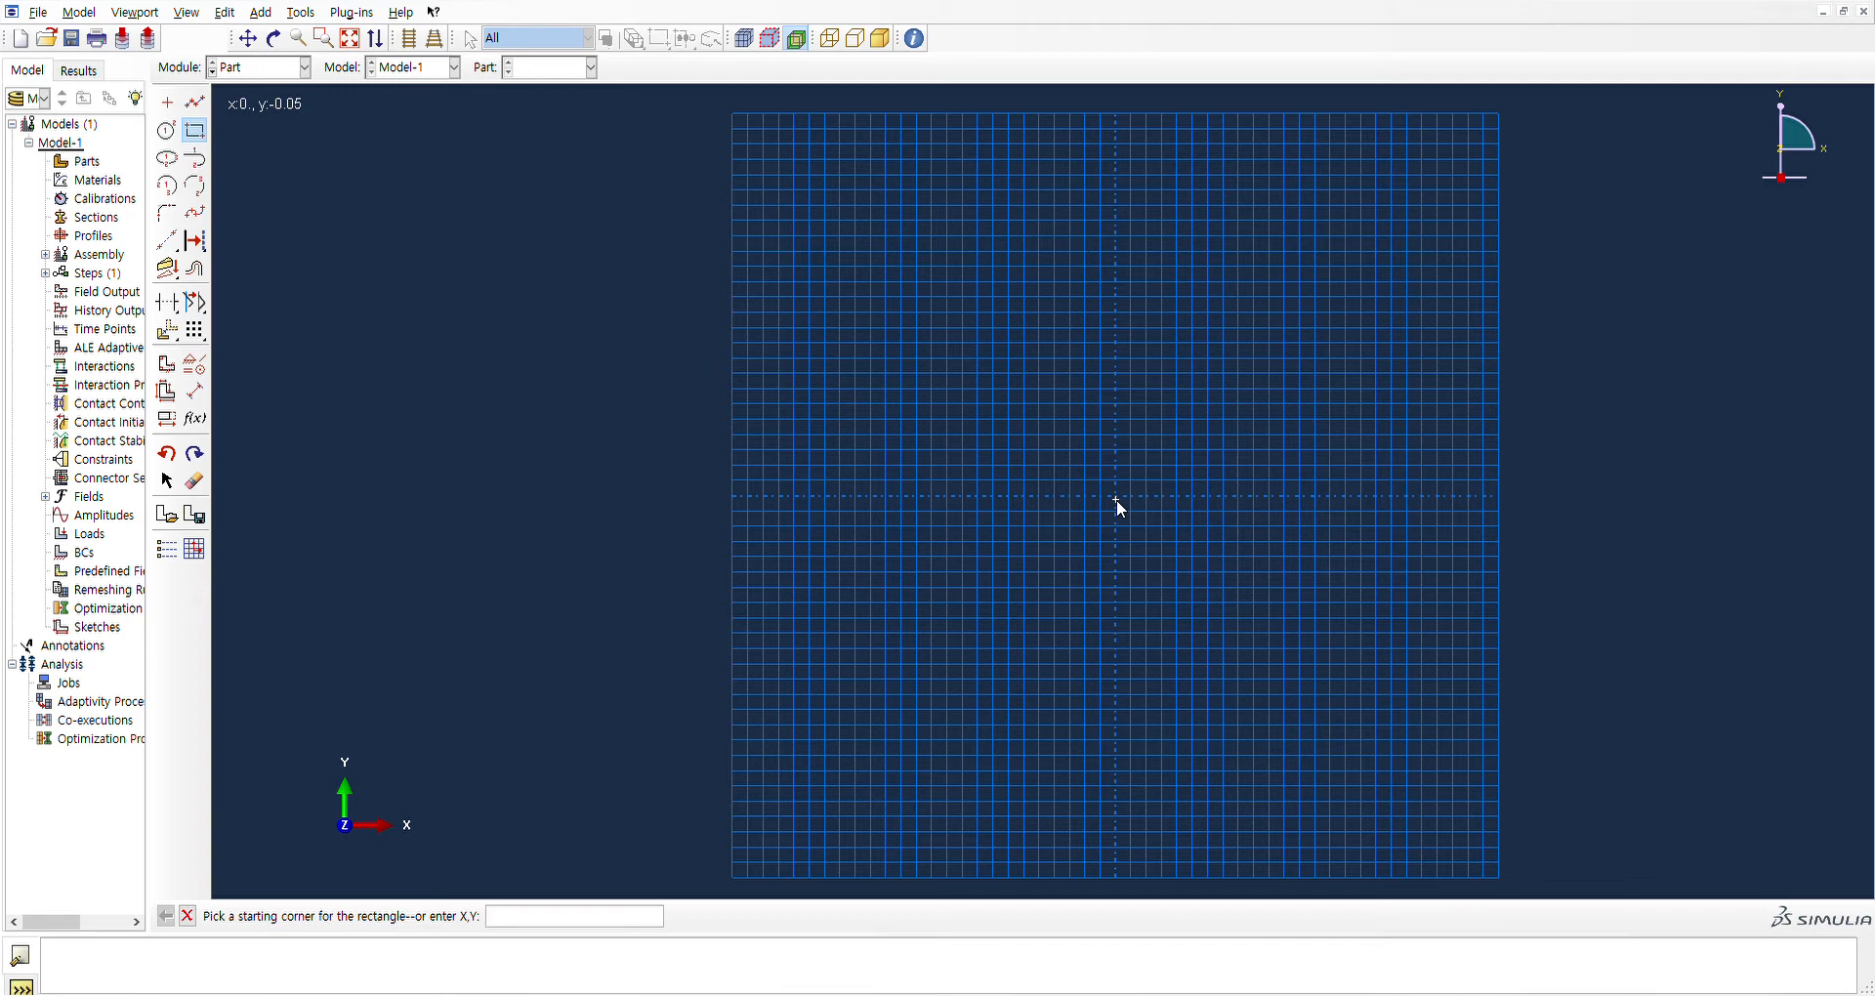
type("0,0")
key("Return")
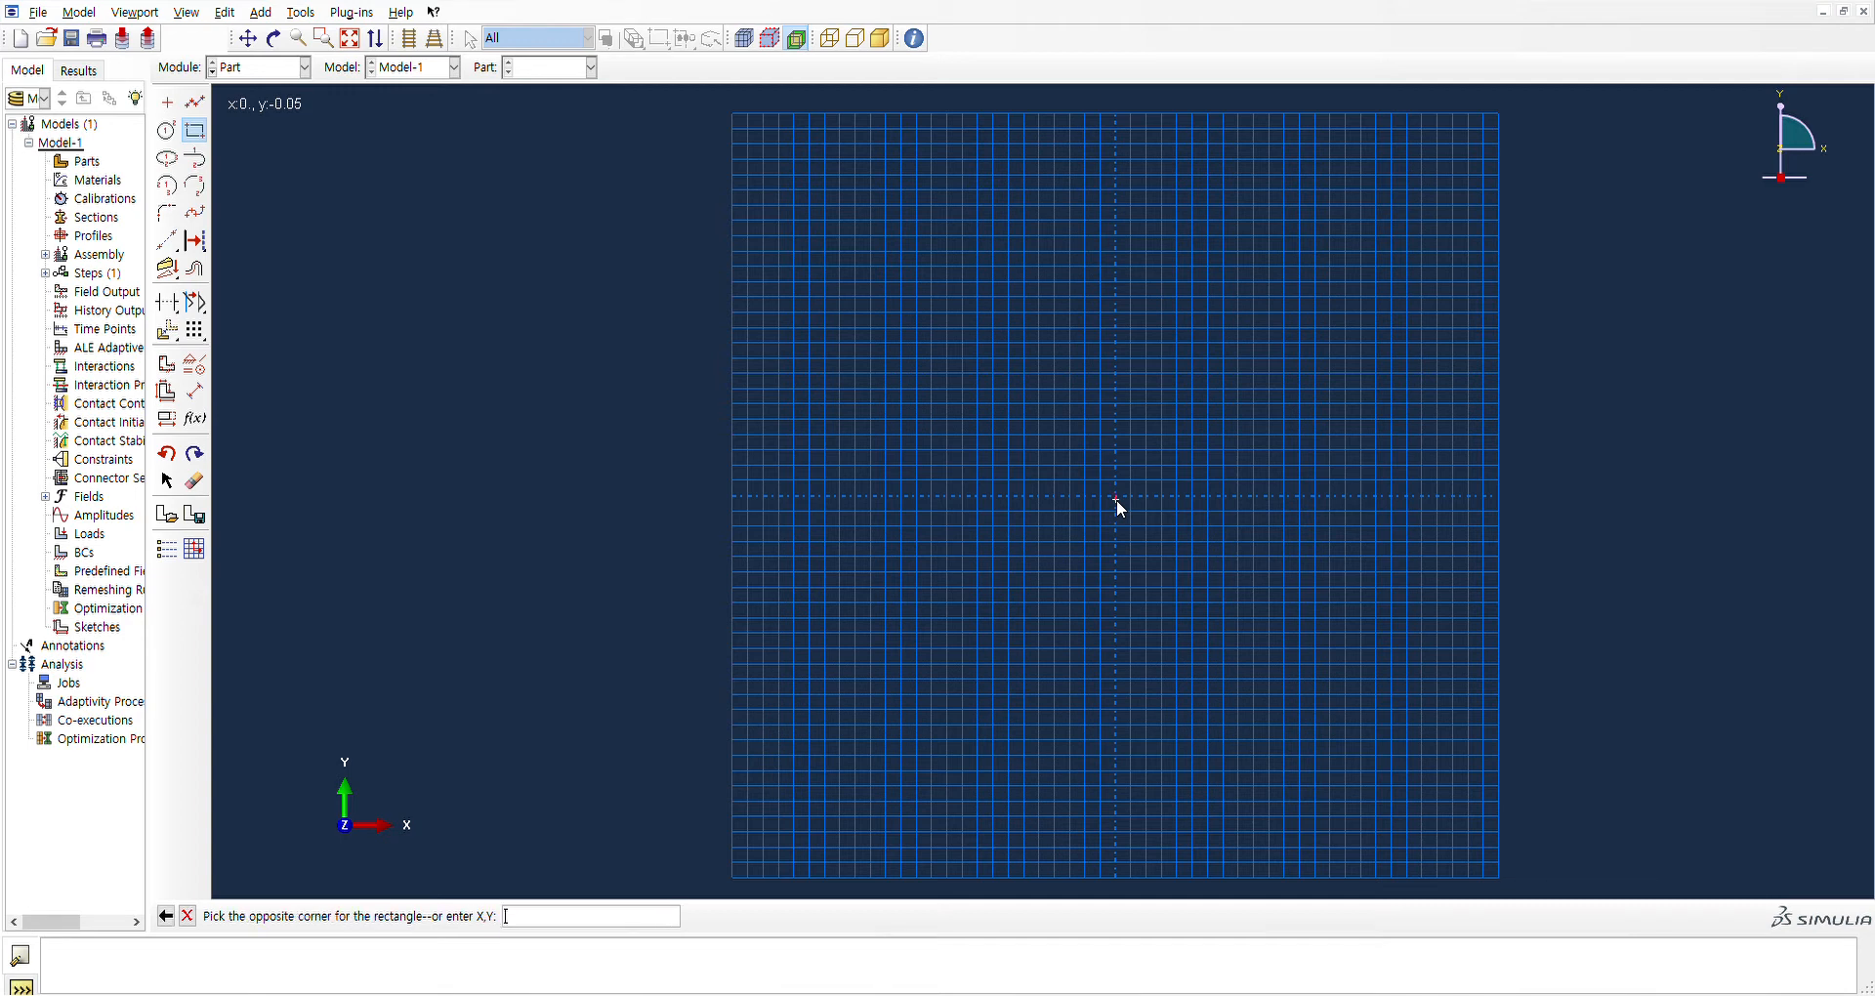
type("4,4")
key("Return")
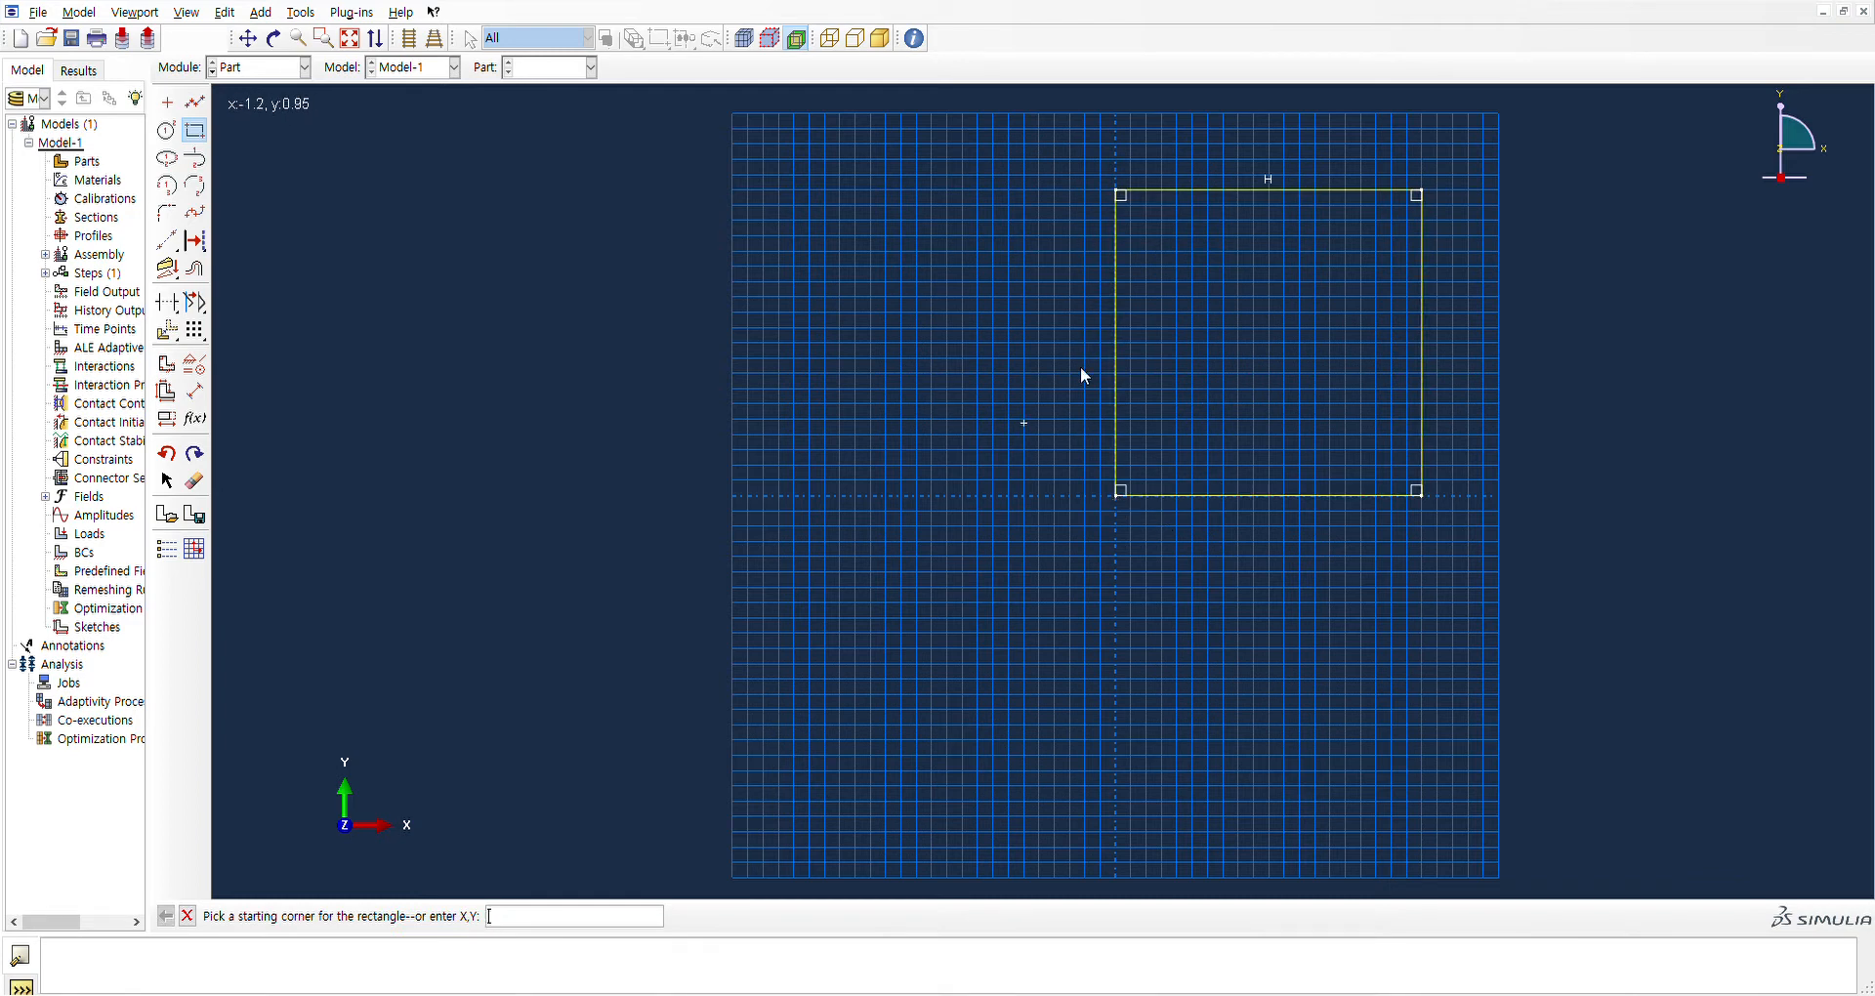
left_click(860, 366)
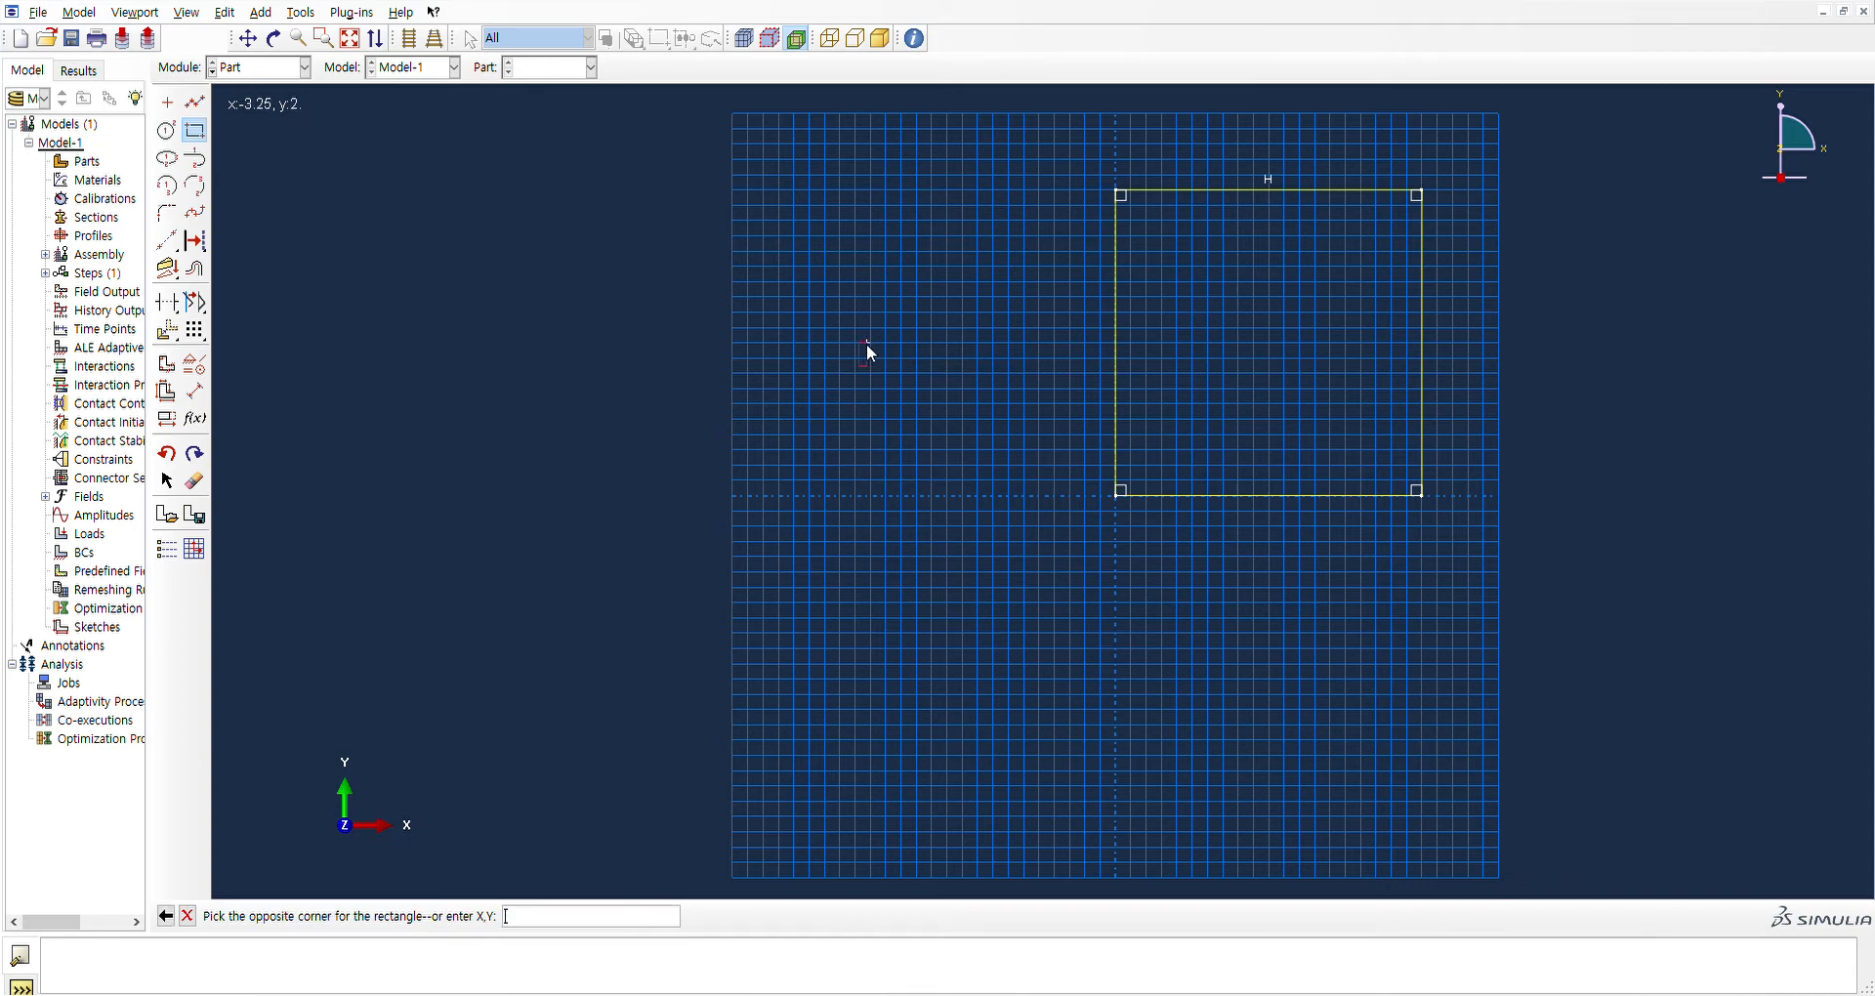
key("Escape")
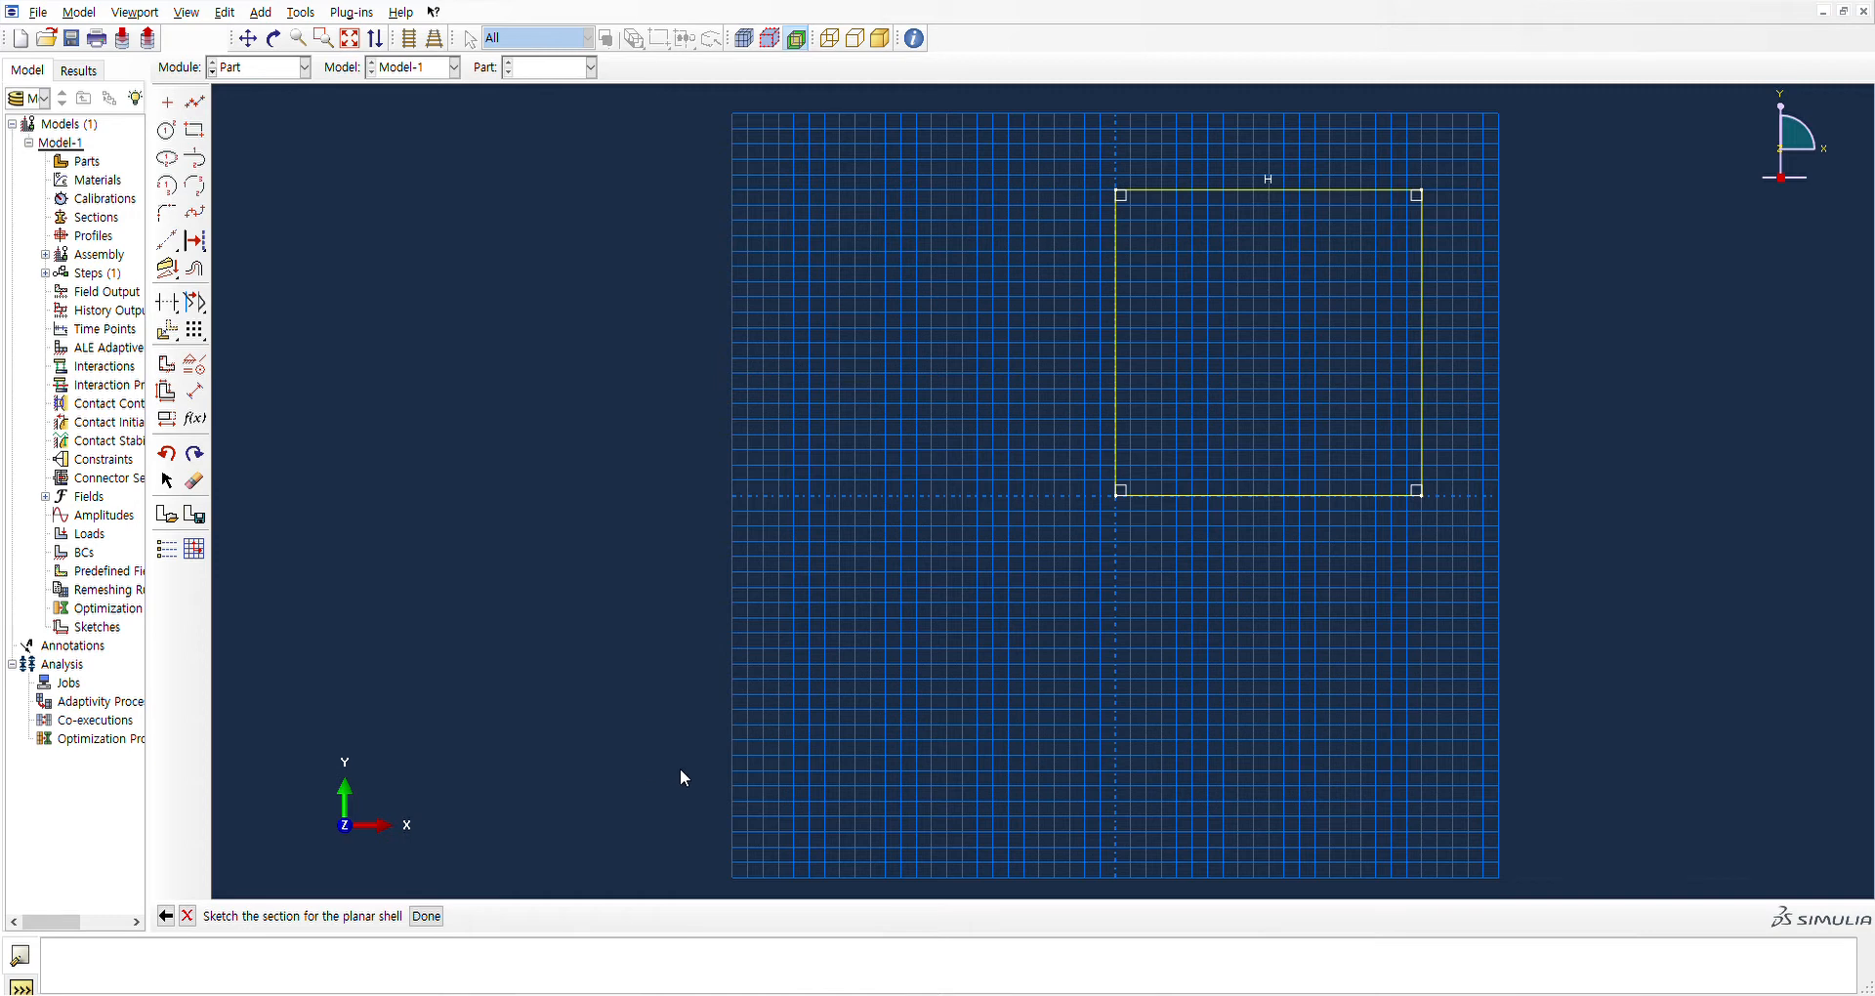
left_click(428, 916)
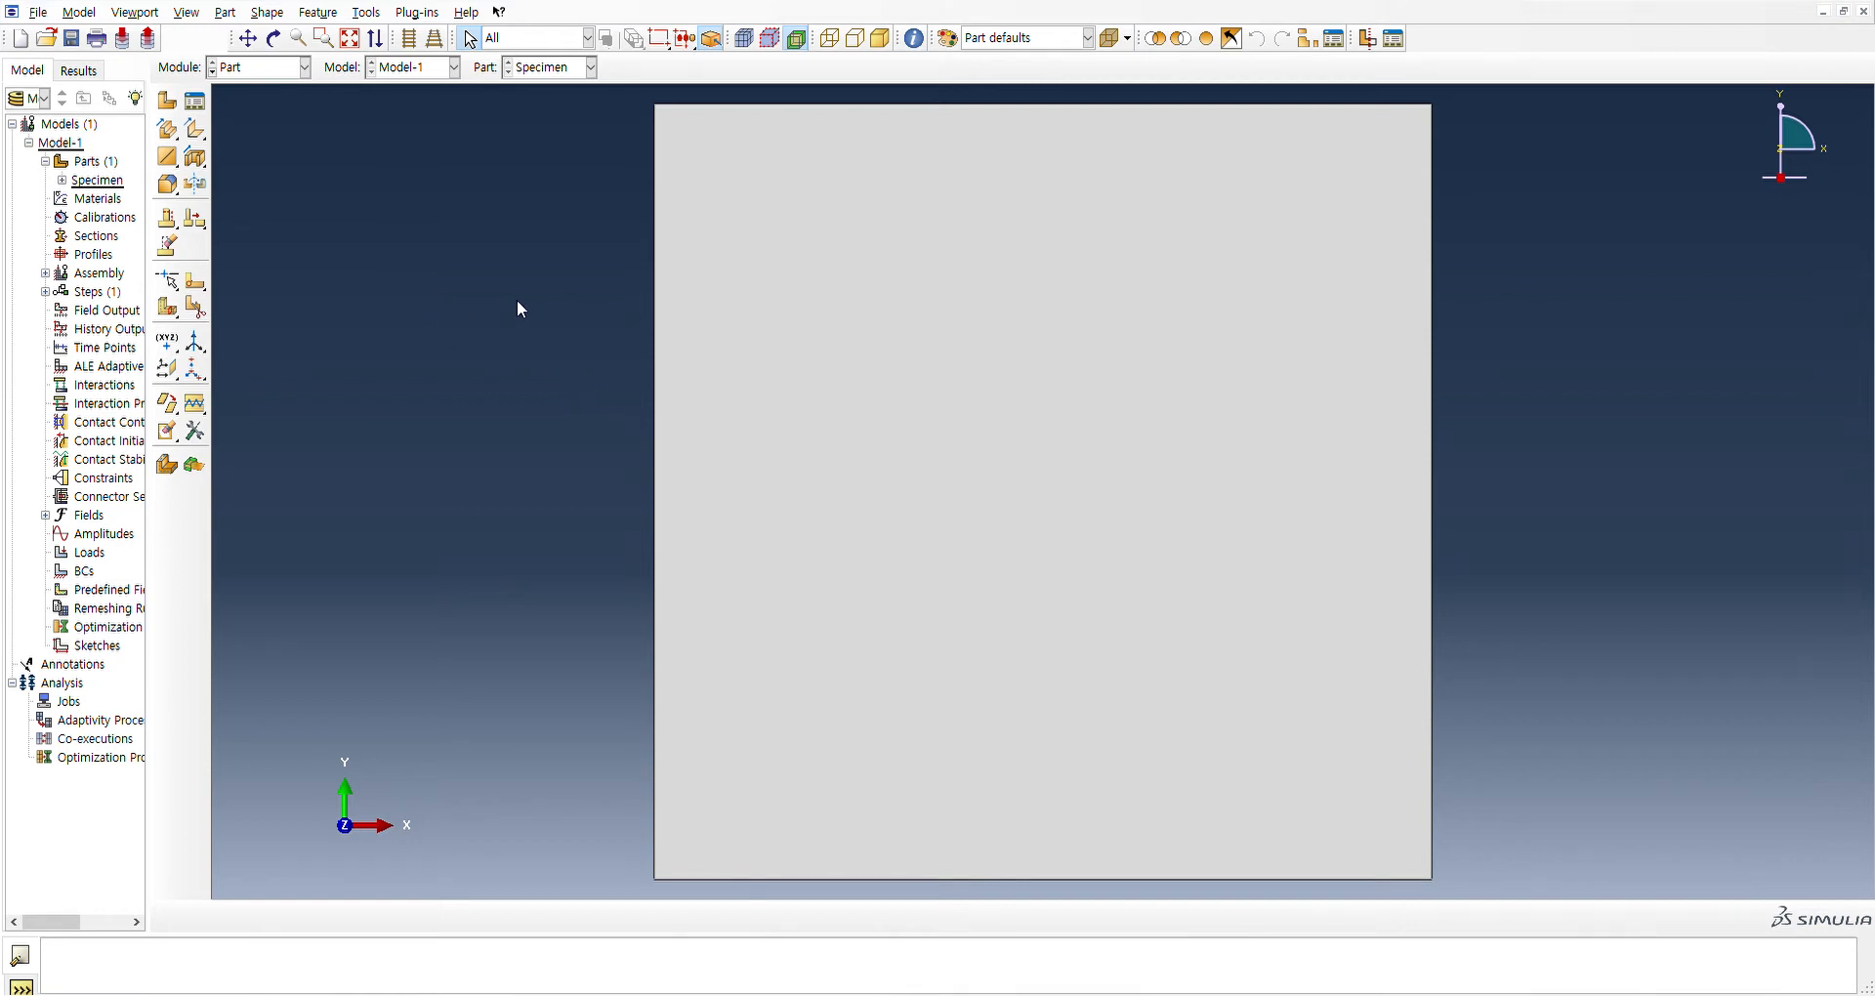
Start the 2D planar analytical rigid part Die and sketch a horizontal line from 0,0 to 5,0
left_click(176, 112)
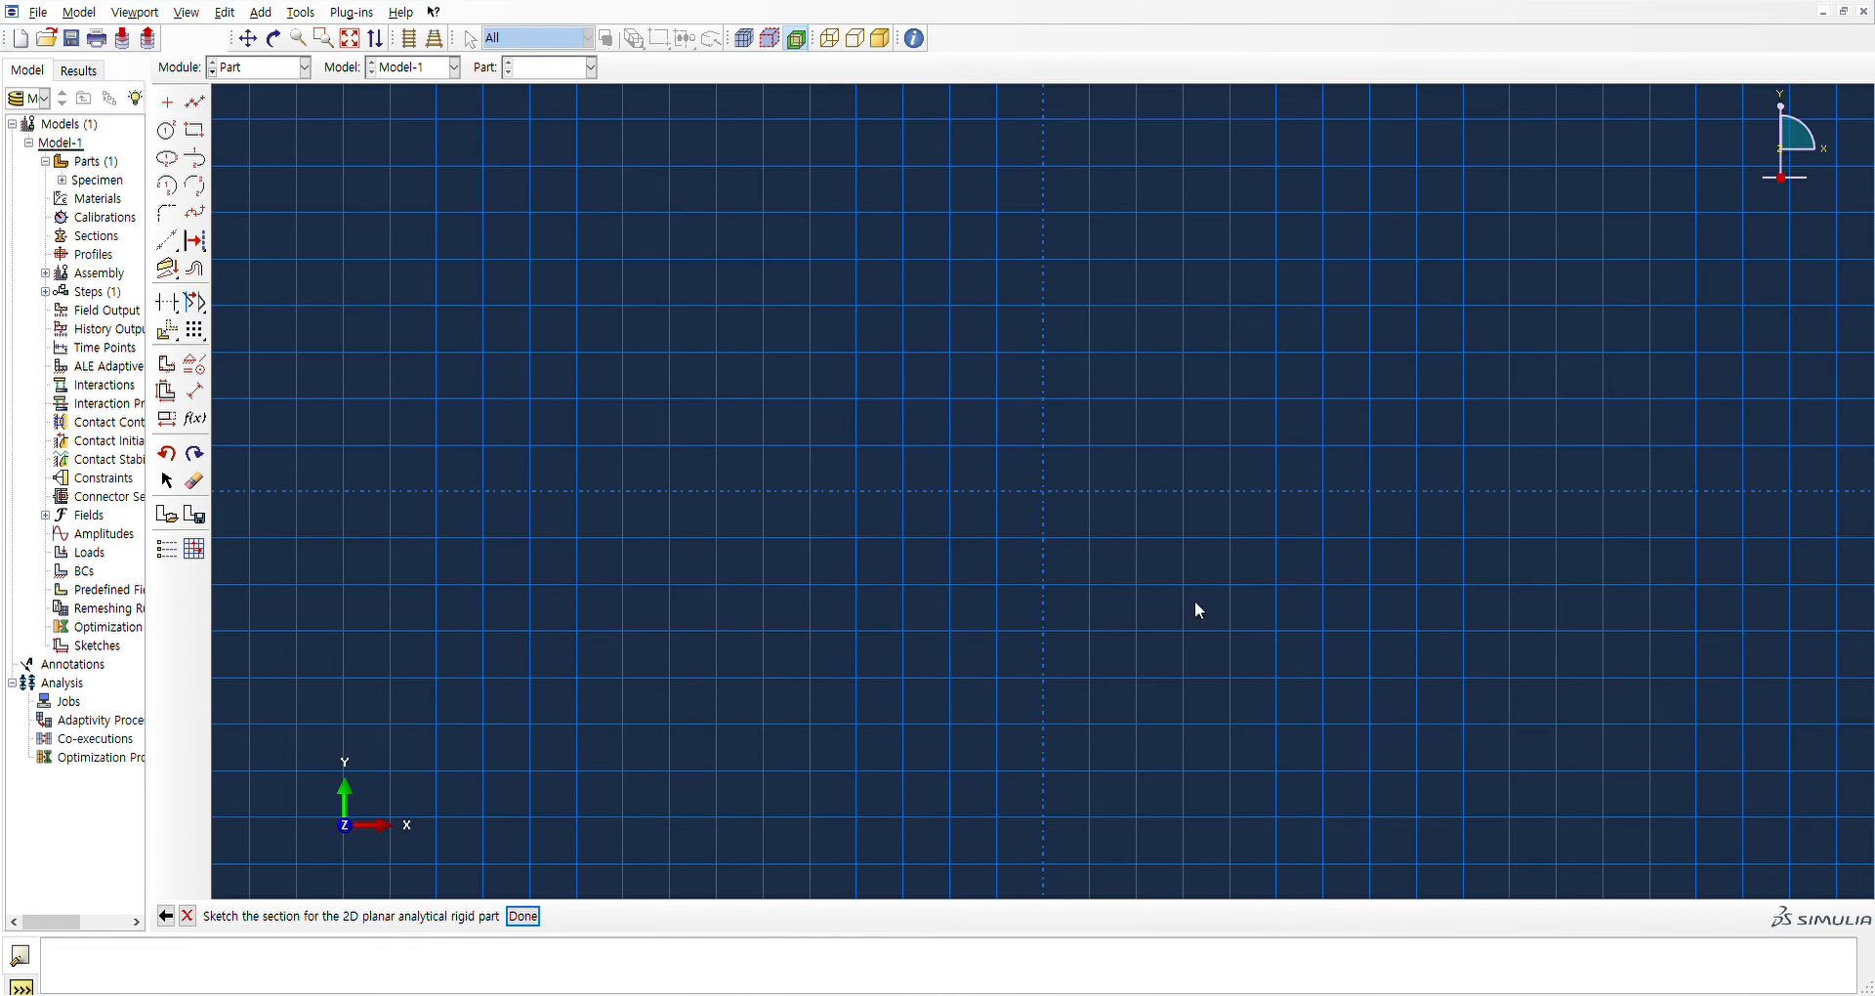
left_click(194, 106)
type("0,0")
key("Return")
type("5,0")
key("Return")
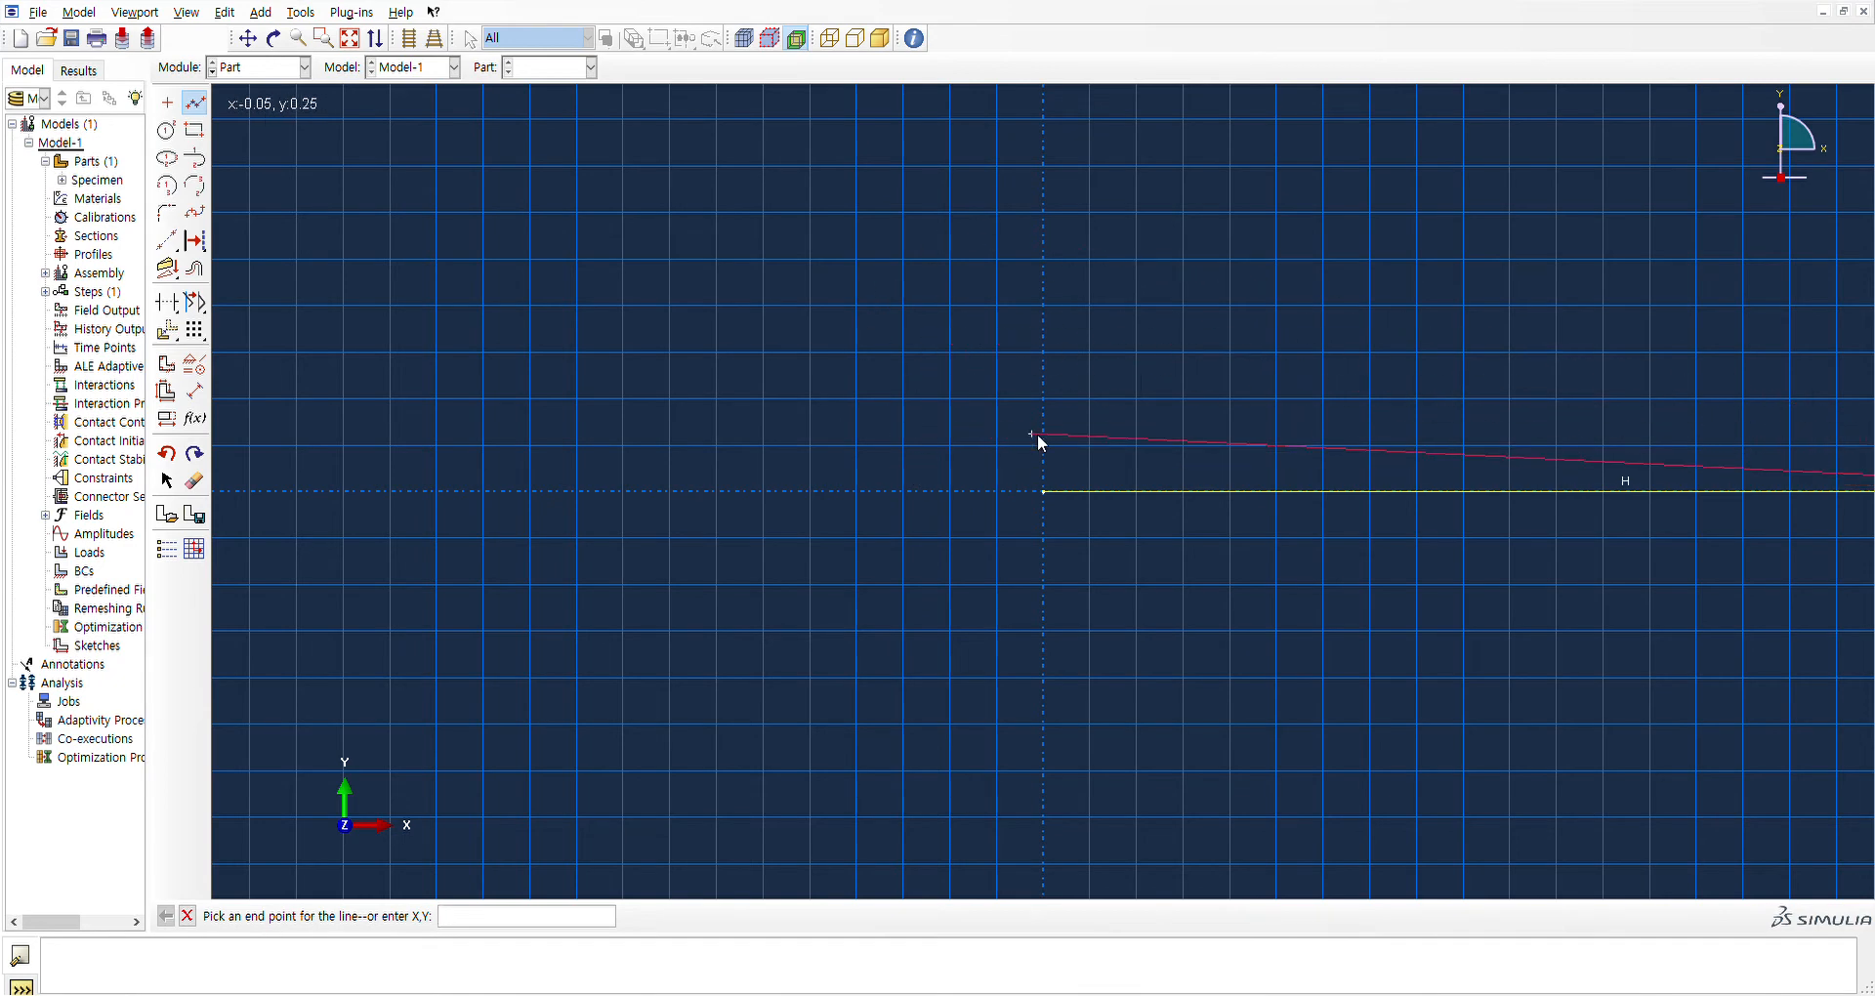
key("Escape")
scroll(1087, 459, "down", 3)
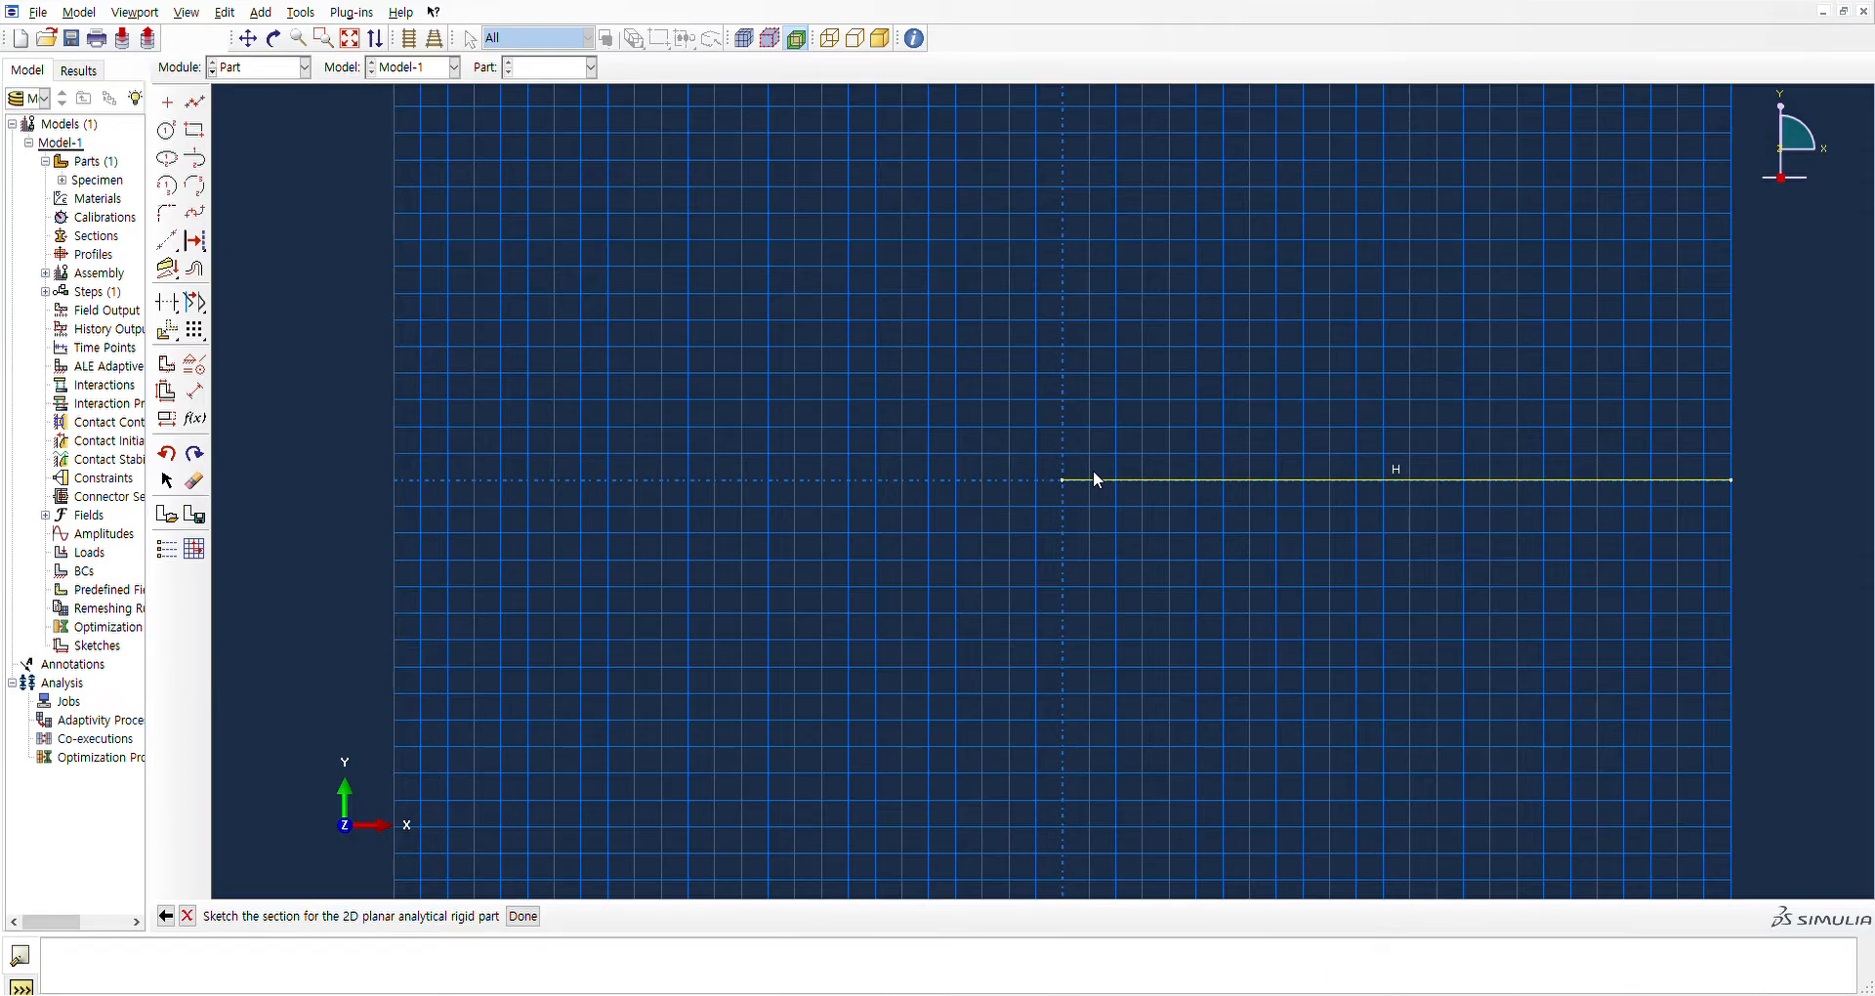
scroll(1076, 461, "up", 2)
scroll(1074, 467, "down", 2)
scroll(1069, 471, "up", 2)
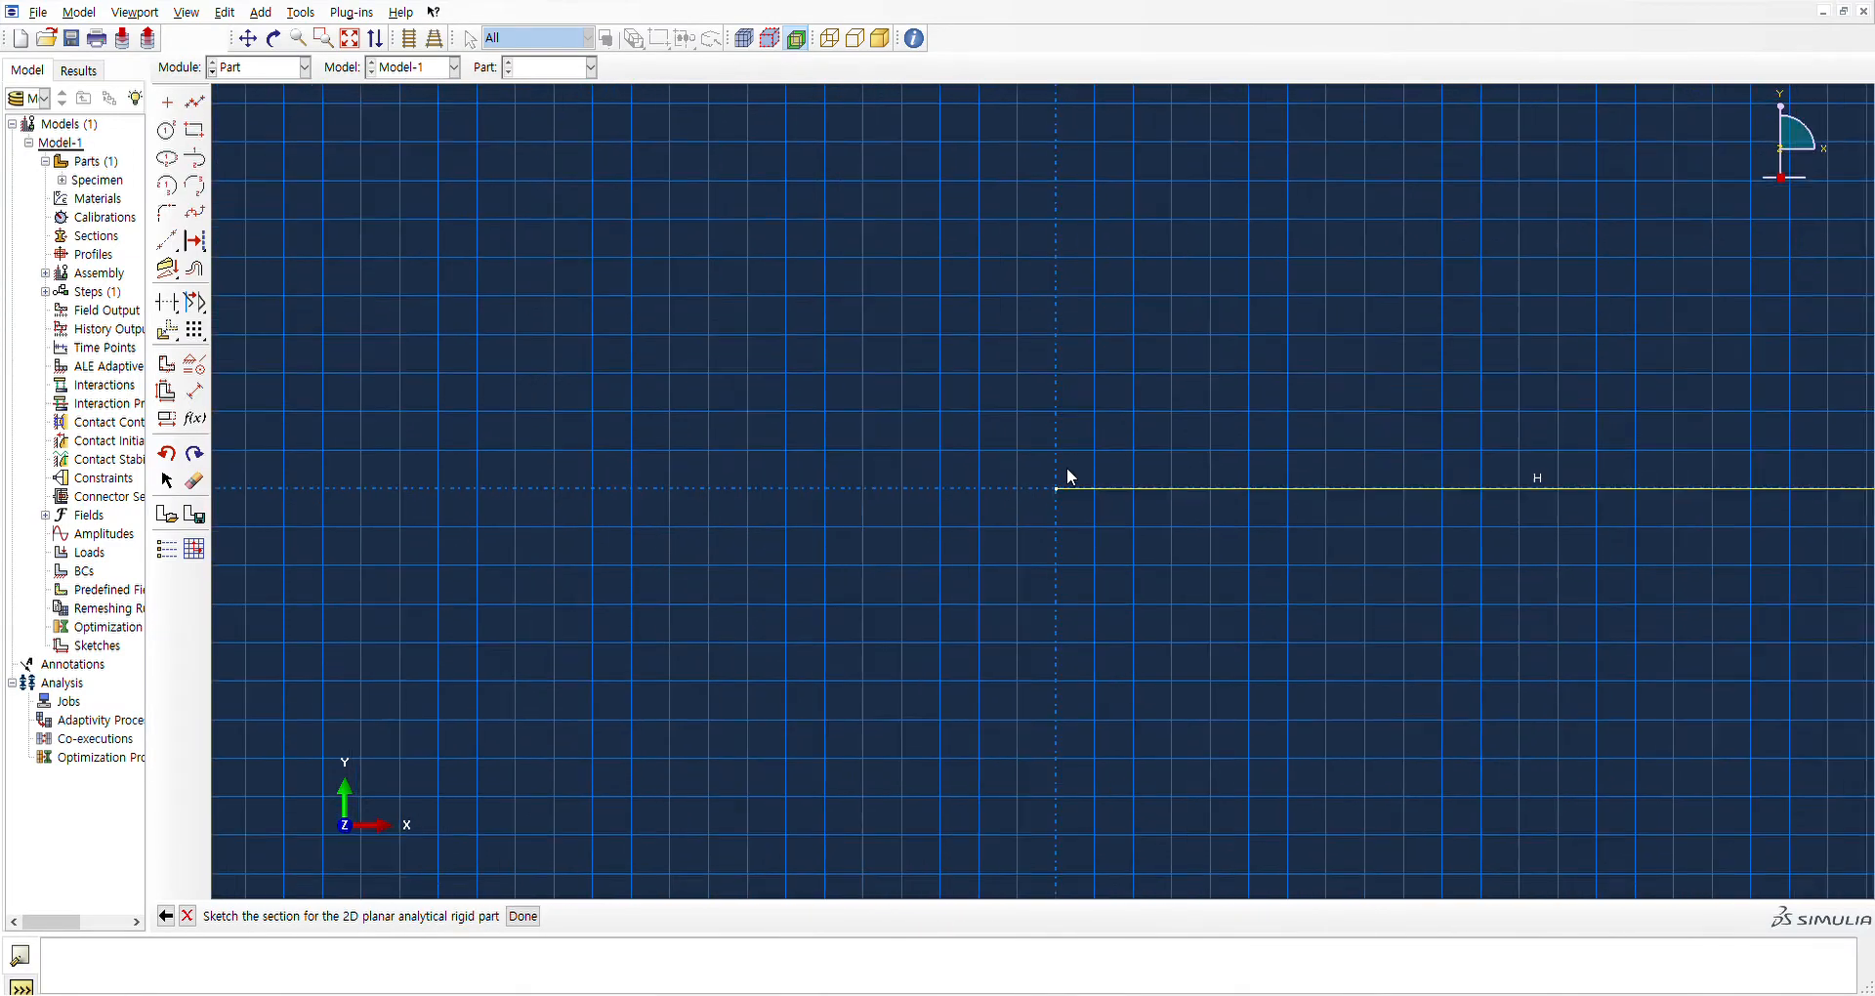
scroll(1050, 486, "up", 1)
scroll(1035, 473, "down", 2)
scroll(1051, 514, "up", 2)
scroll(1062, 484, "up", 2)
scroll(1056, 487, "down", 2)
scroll(1056, 473, "up", 1)
scroll(1053, 478, "down", 1)
scroll(1035, 469, "up", 3)
scroll(1035, 469, "down", 7)
scroll(1038, 479, "up", 1)
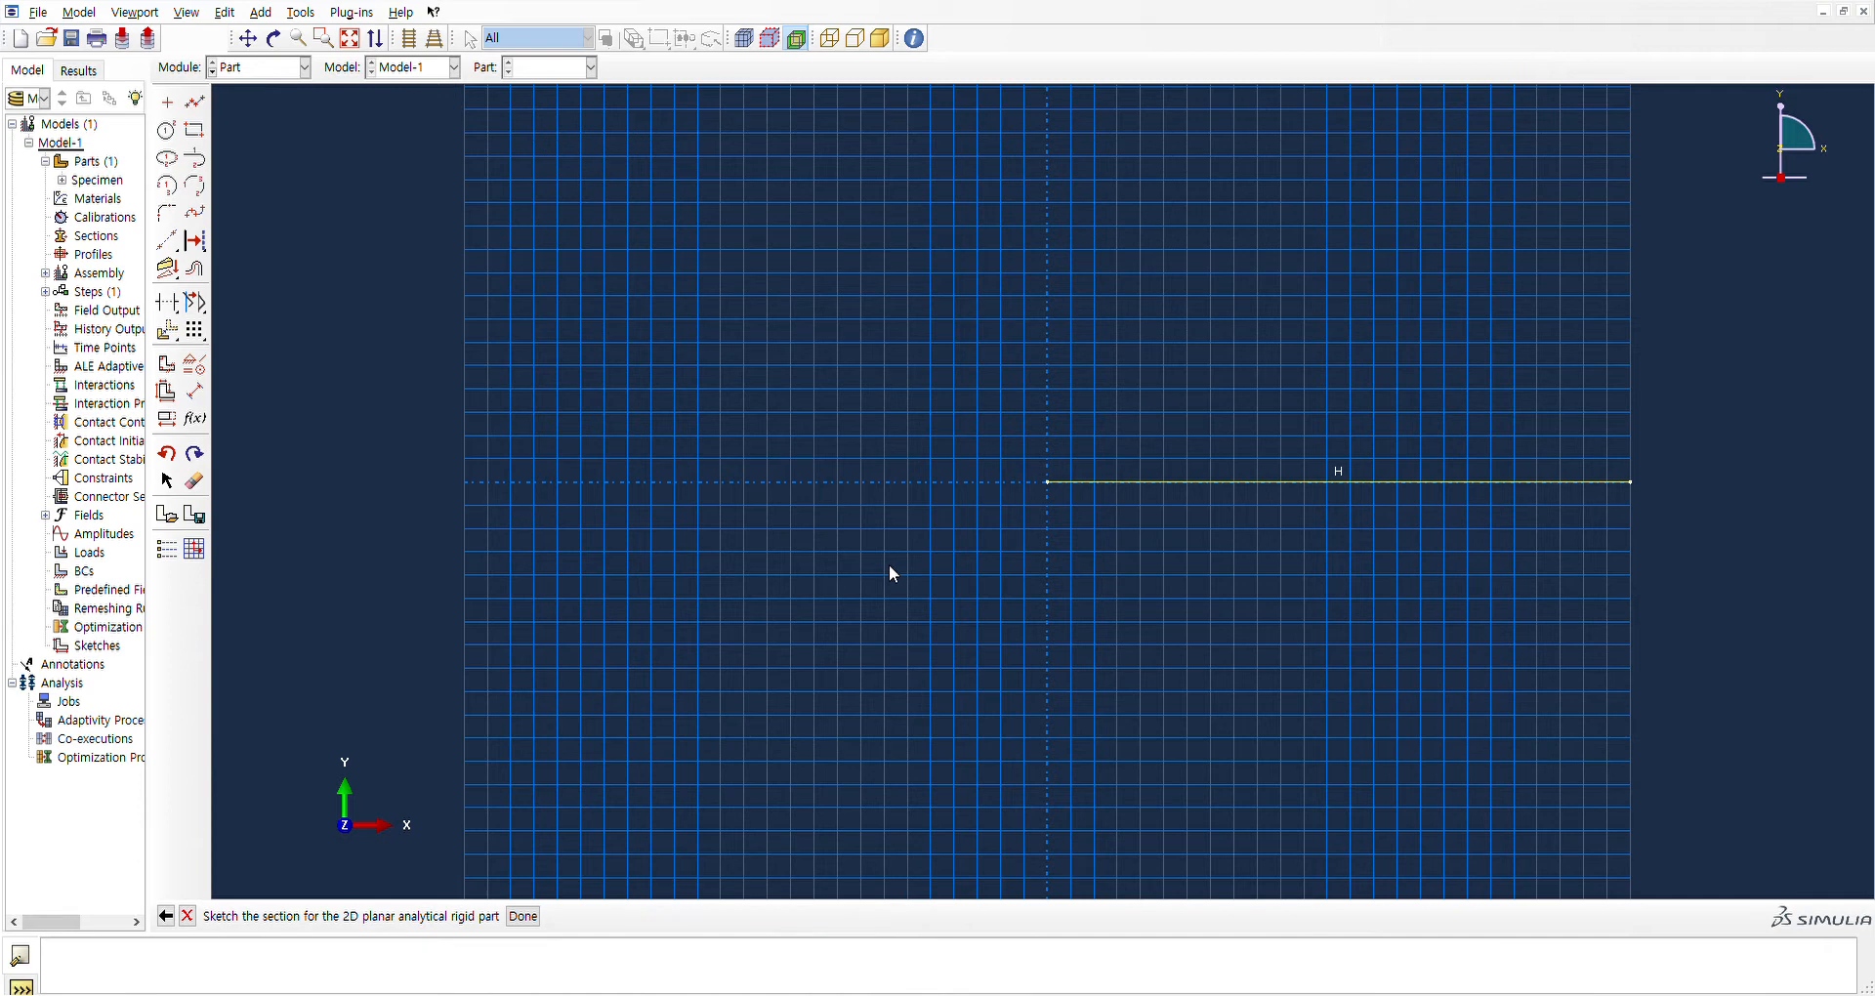
Finish the Die sketch and place a reference point at the line's start point
left_click(523, 915)
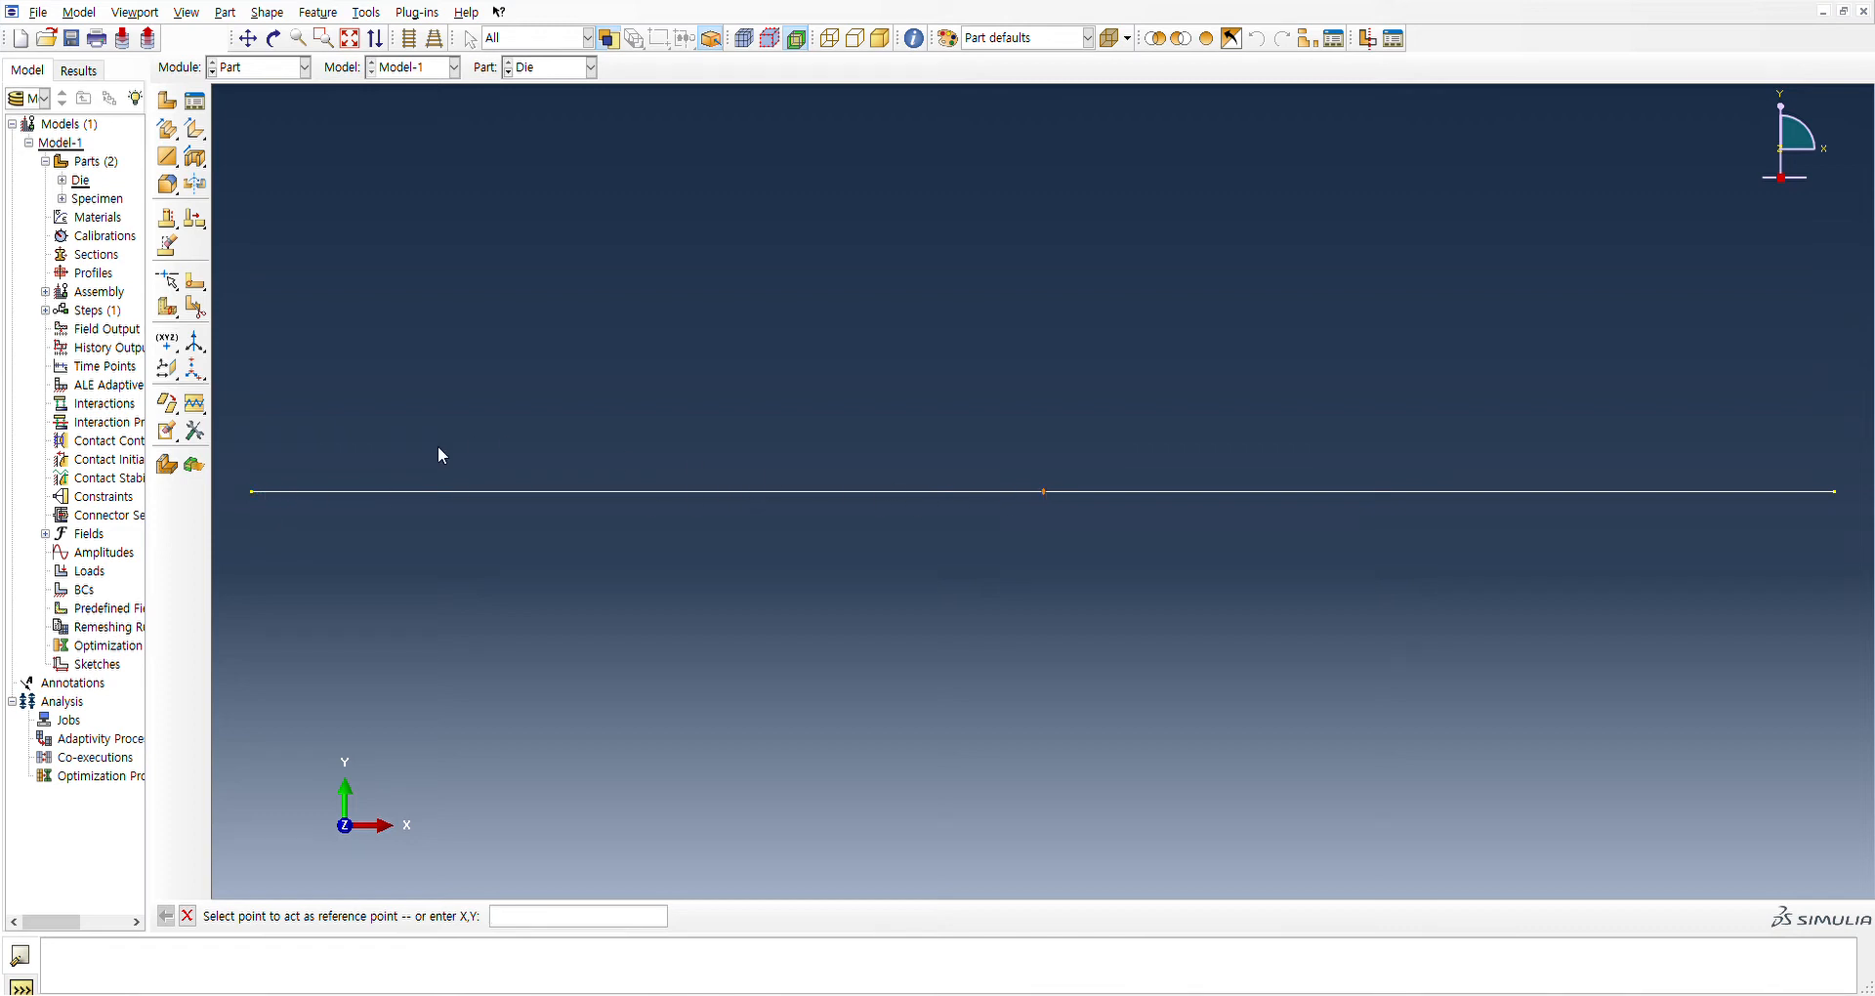
left_click(254, 493)
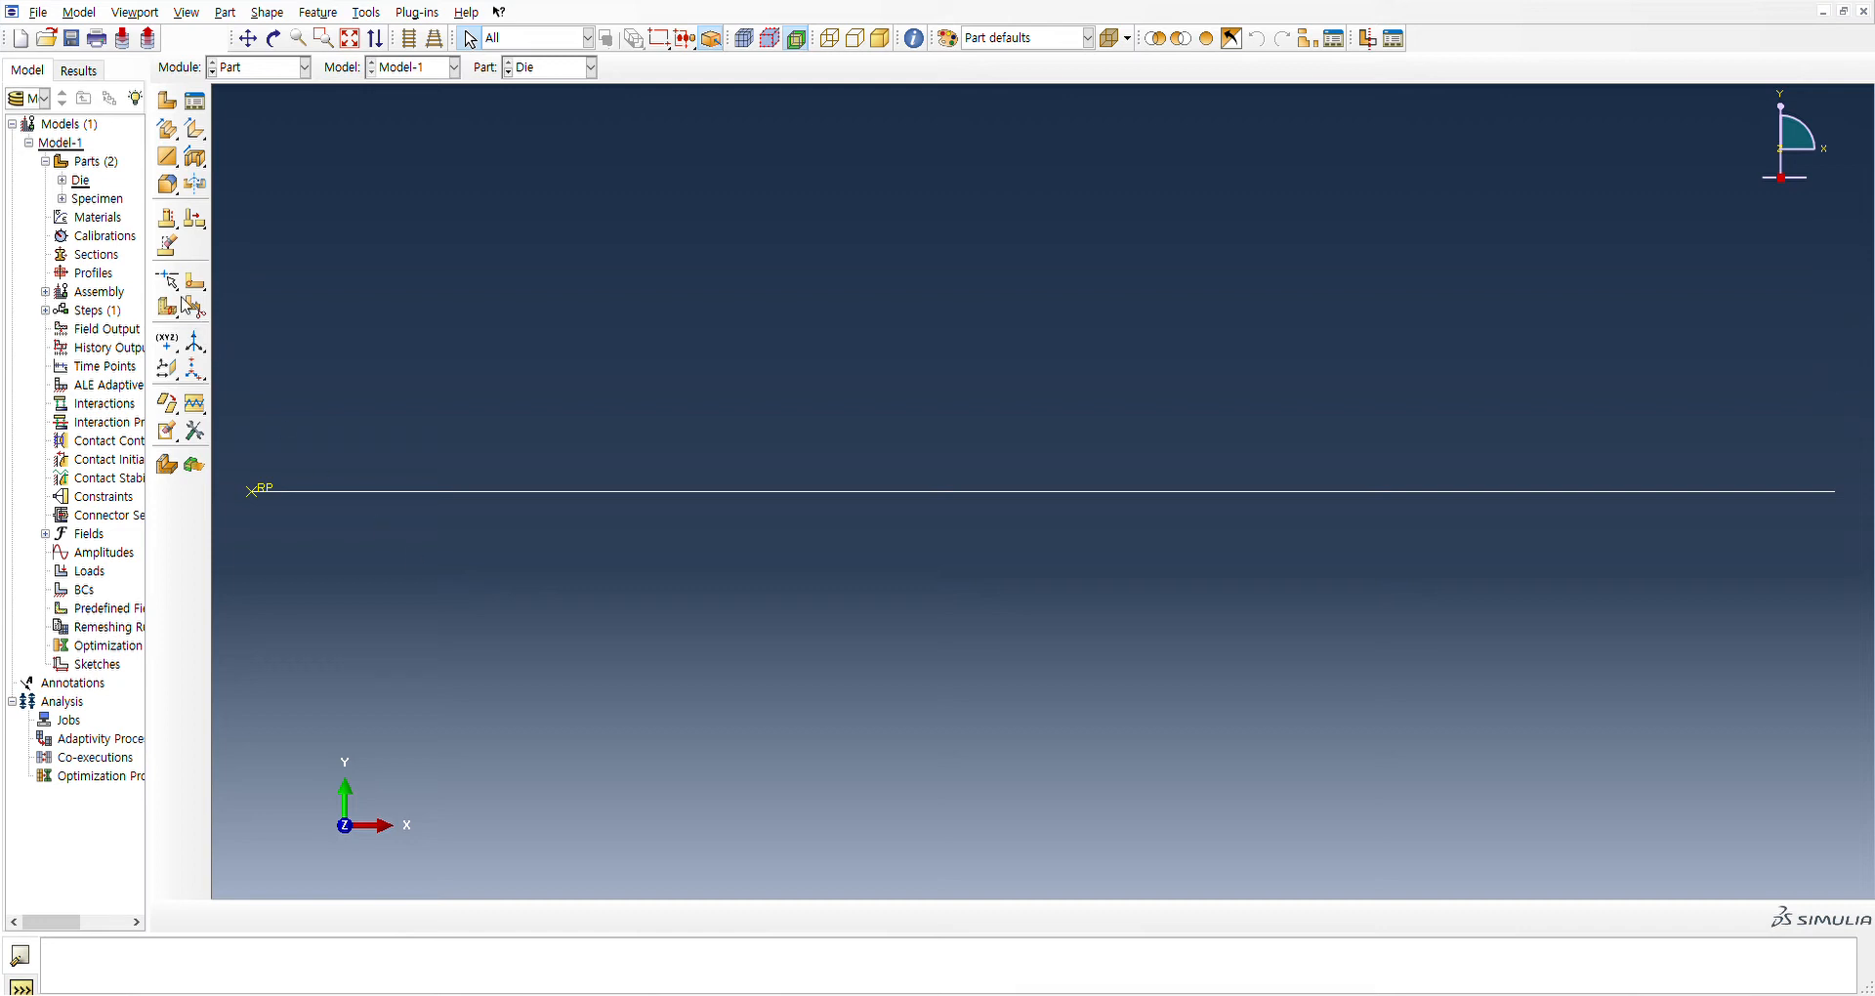
In the Property module, define material A and a section, and expand the model's materials list
left_click(82, 182)
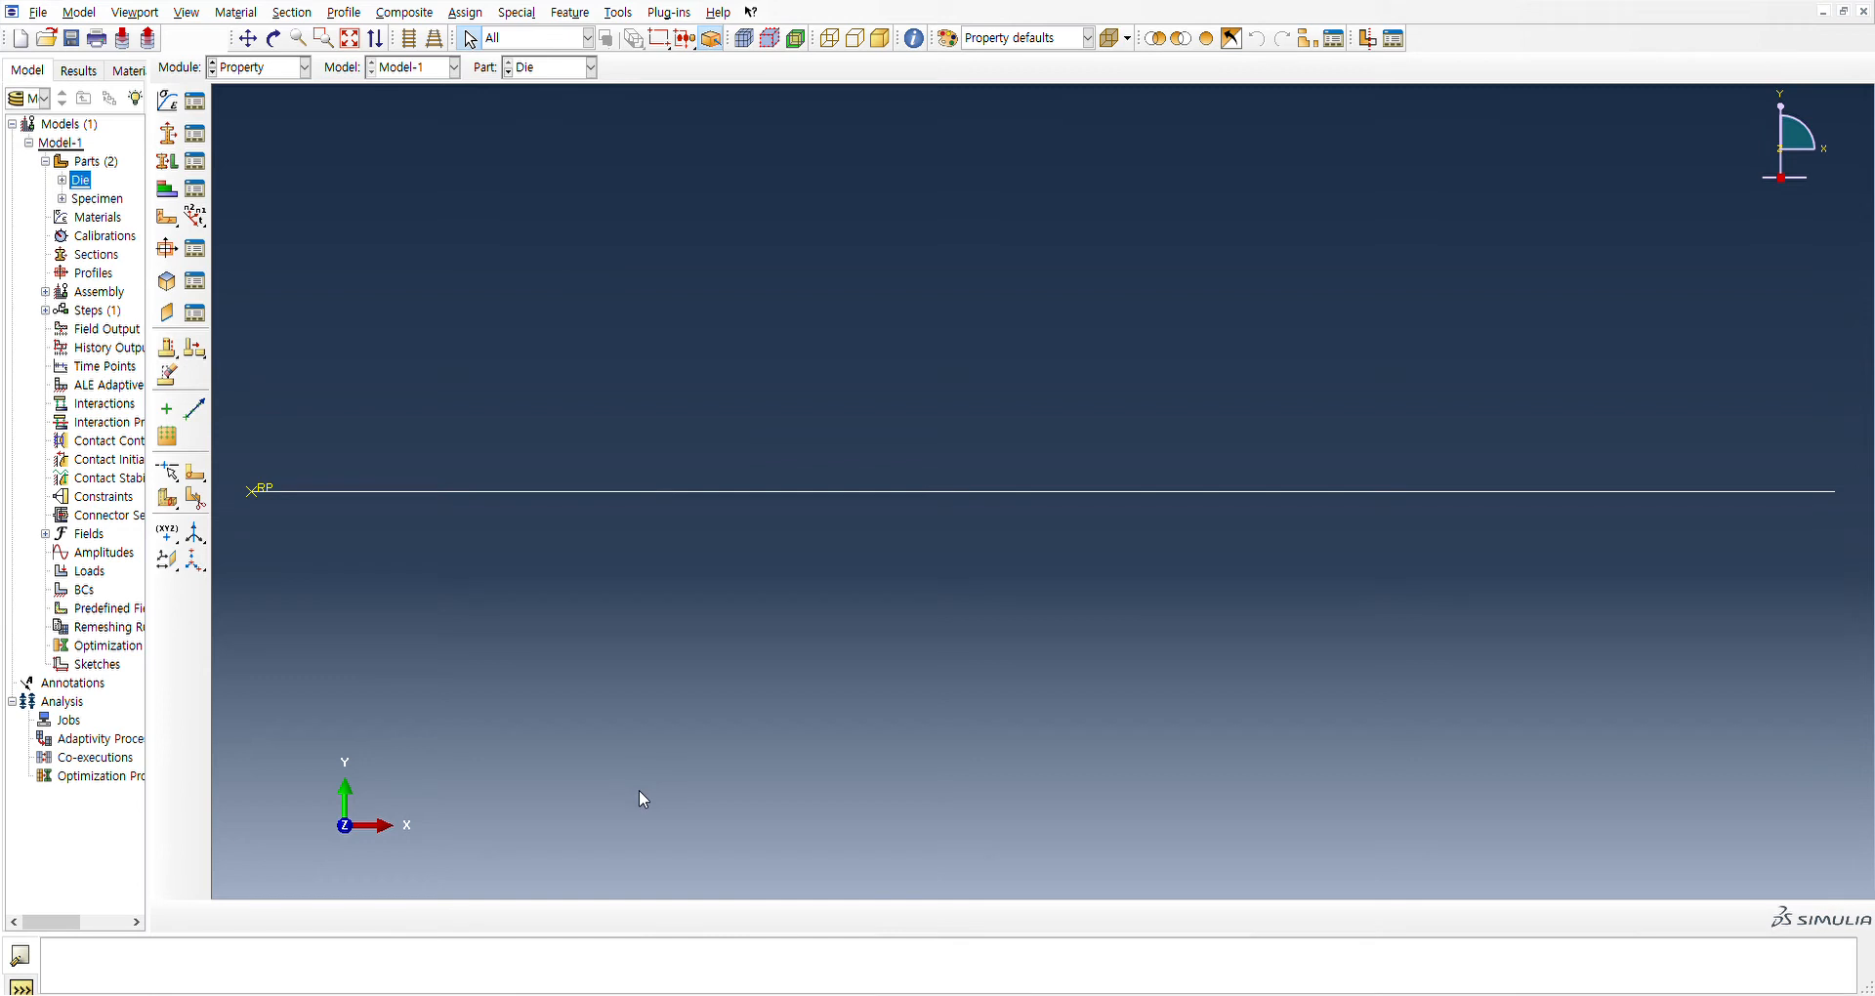
left_click(51, 217)
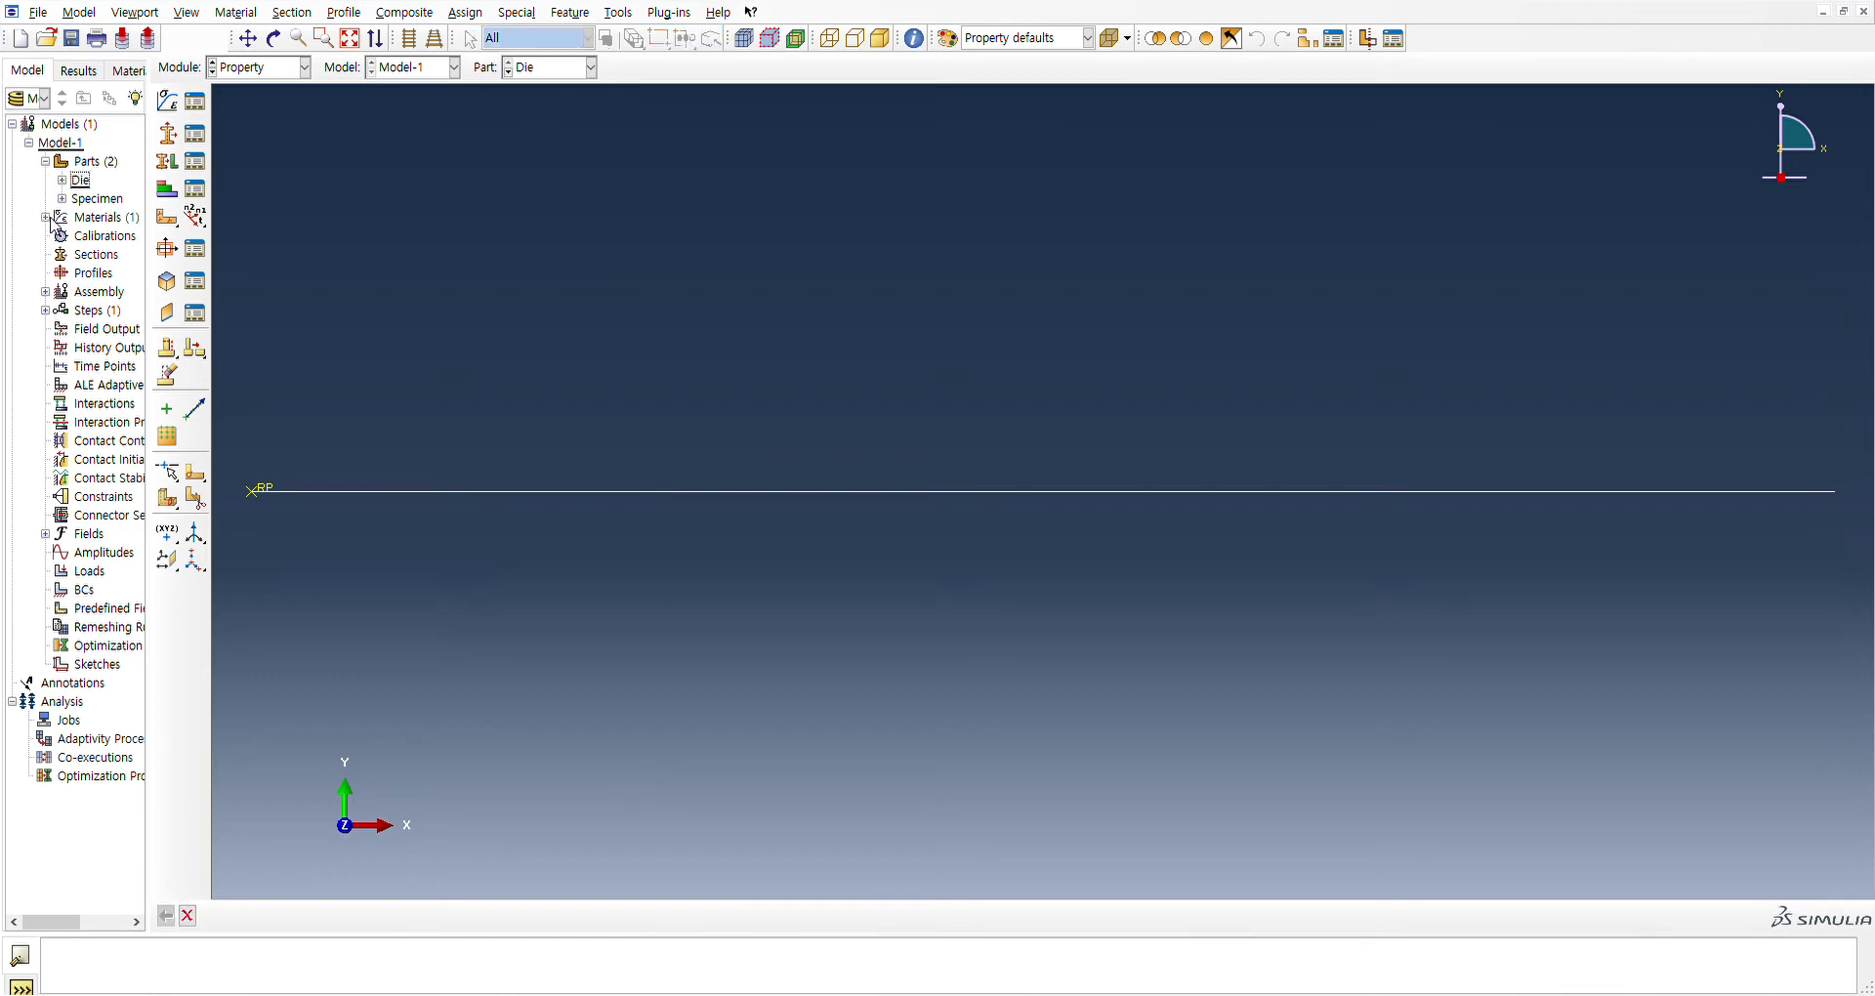
left_click(46, 217)
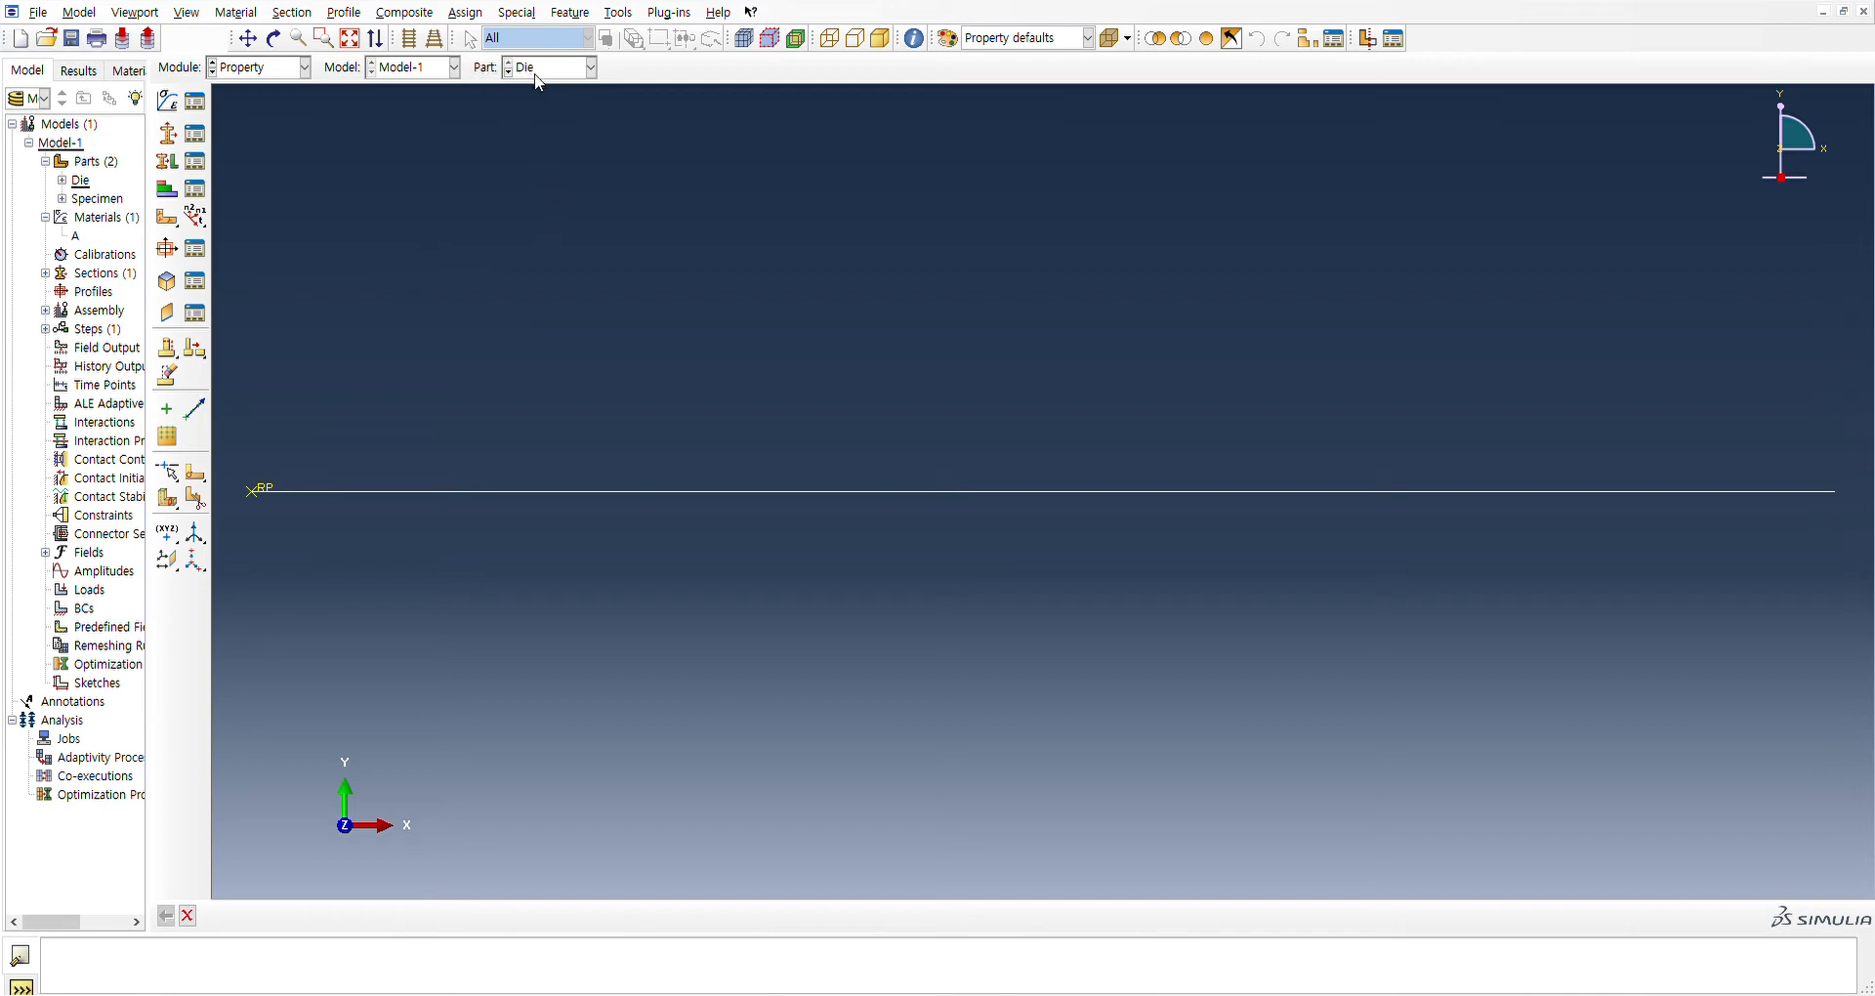
Assign the section to the entire face of the Specimen part without creating a set
left_click(536, 105)
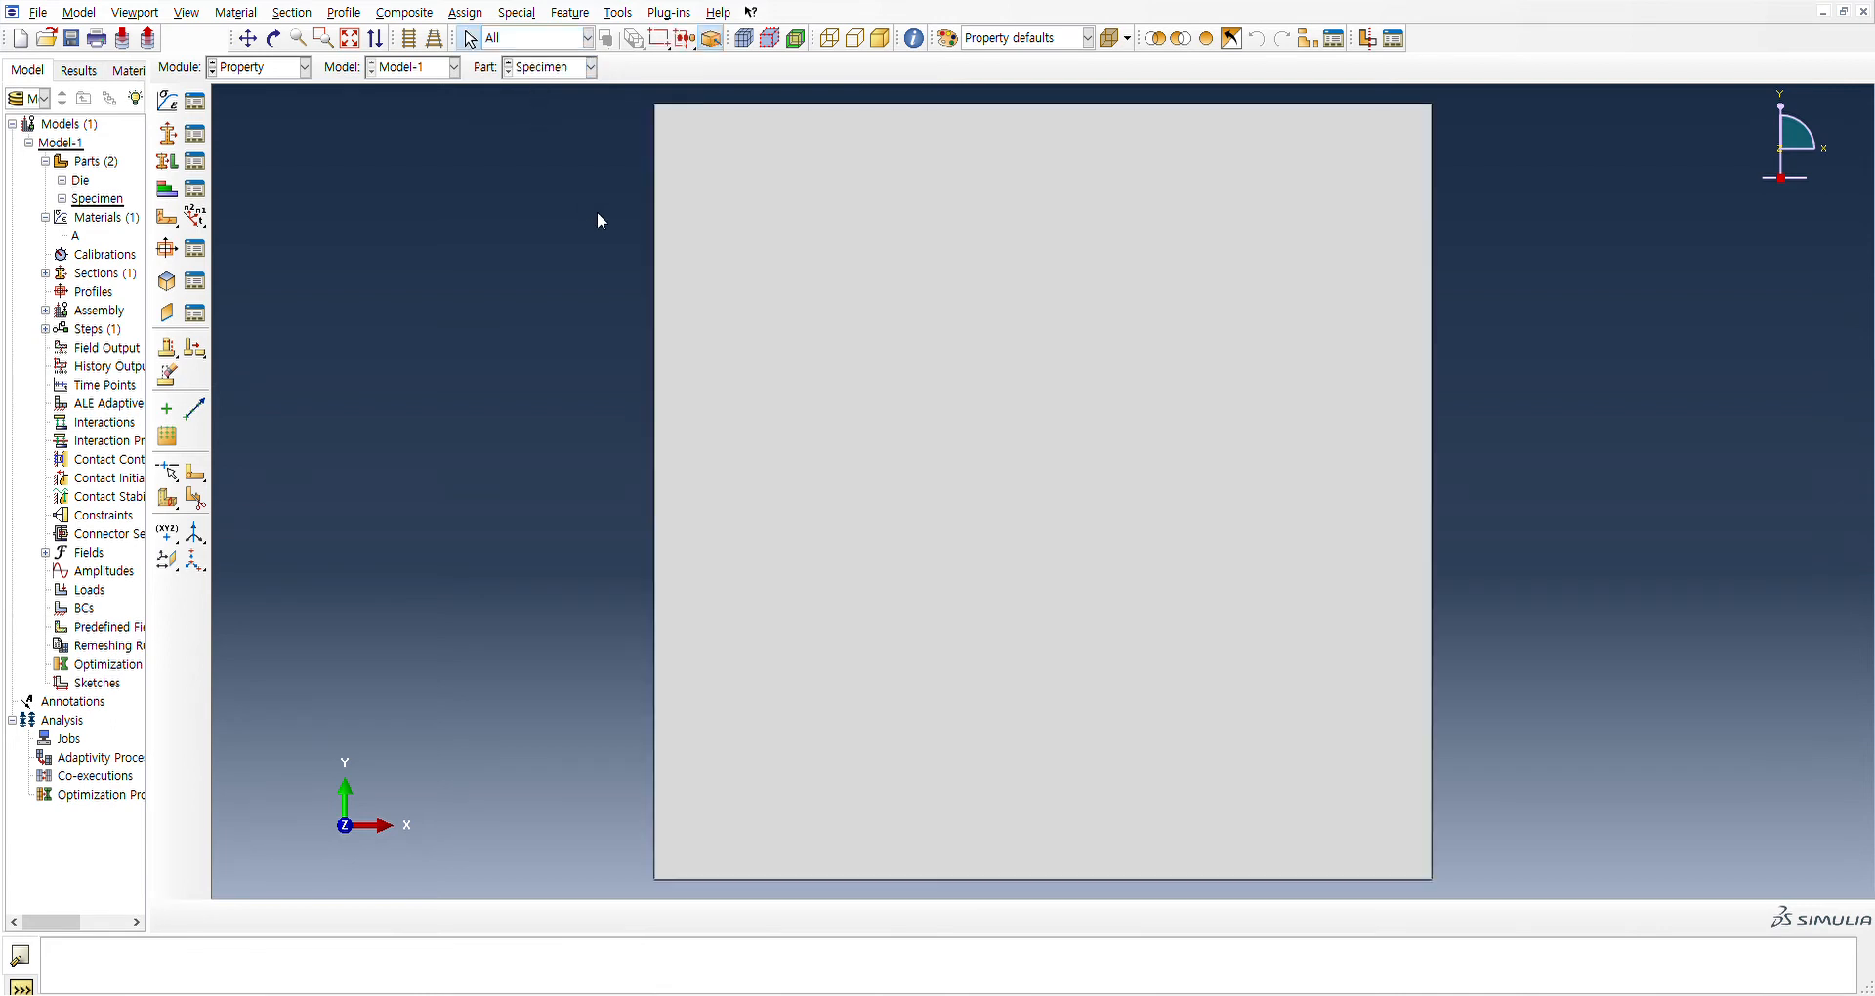
left_click(911, 547)
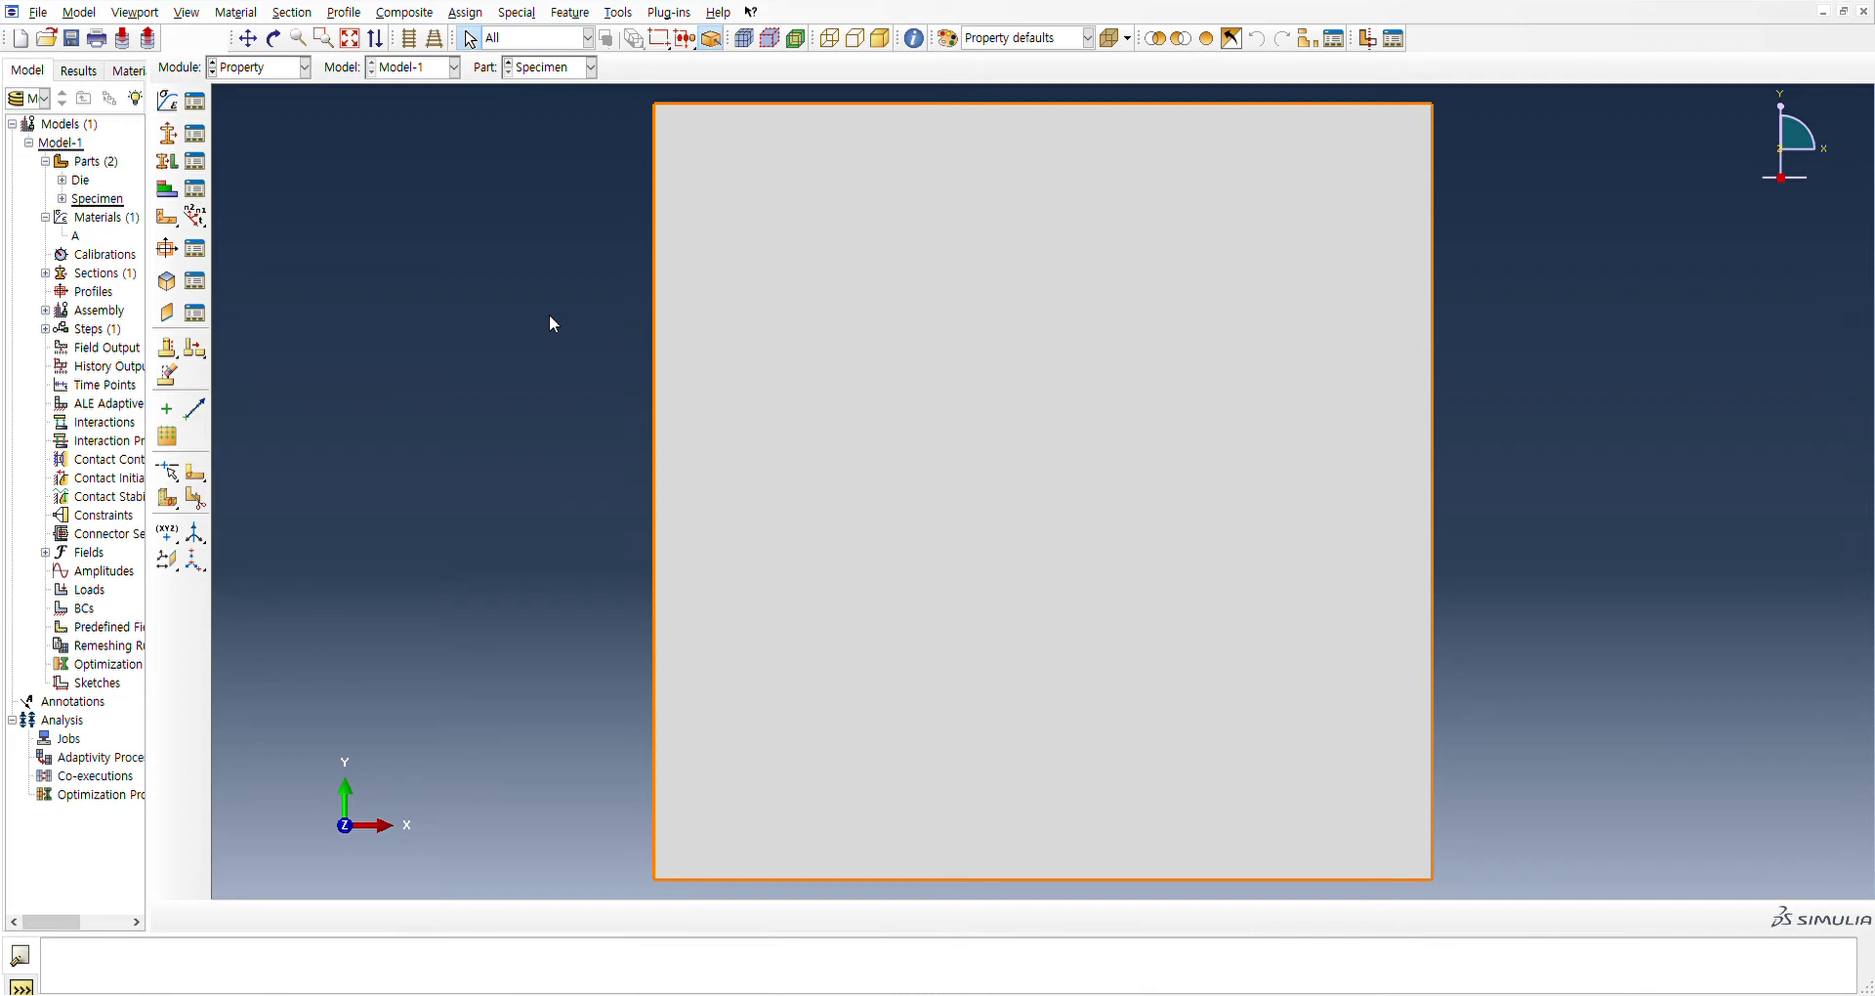
left_click(168, 163)
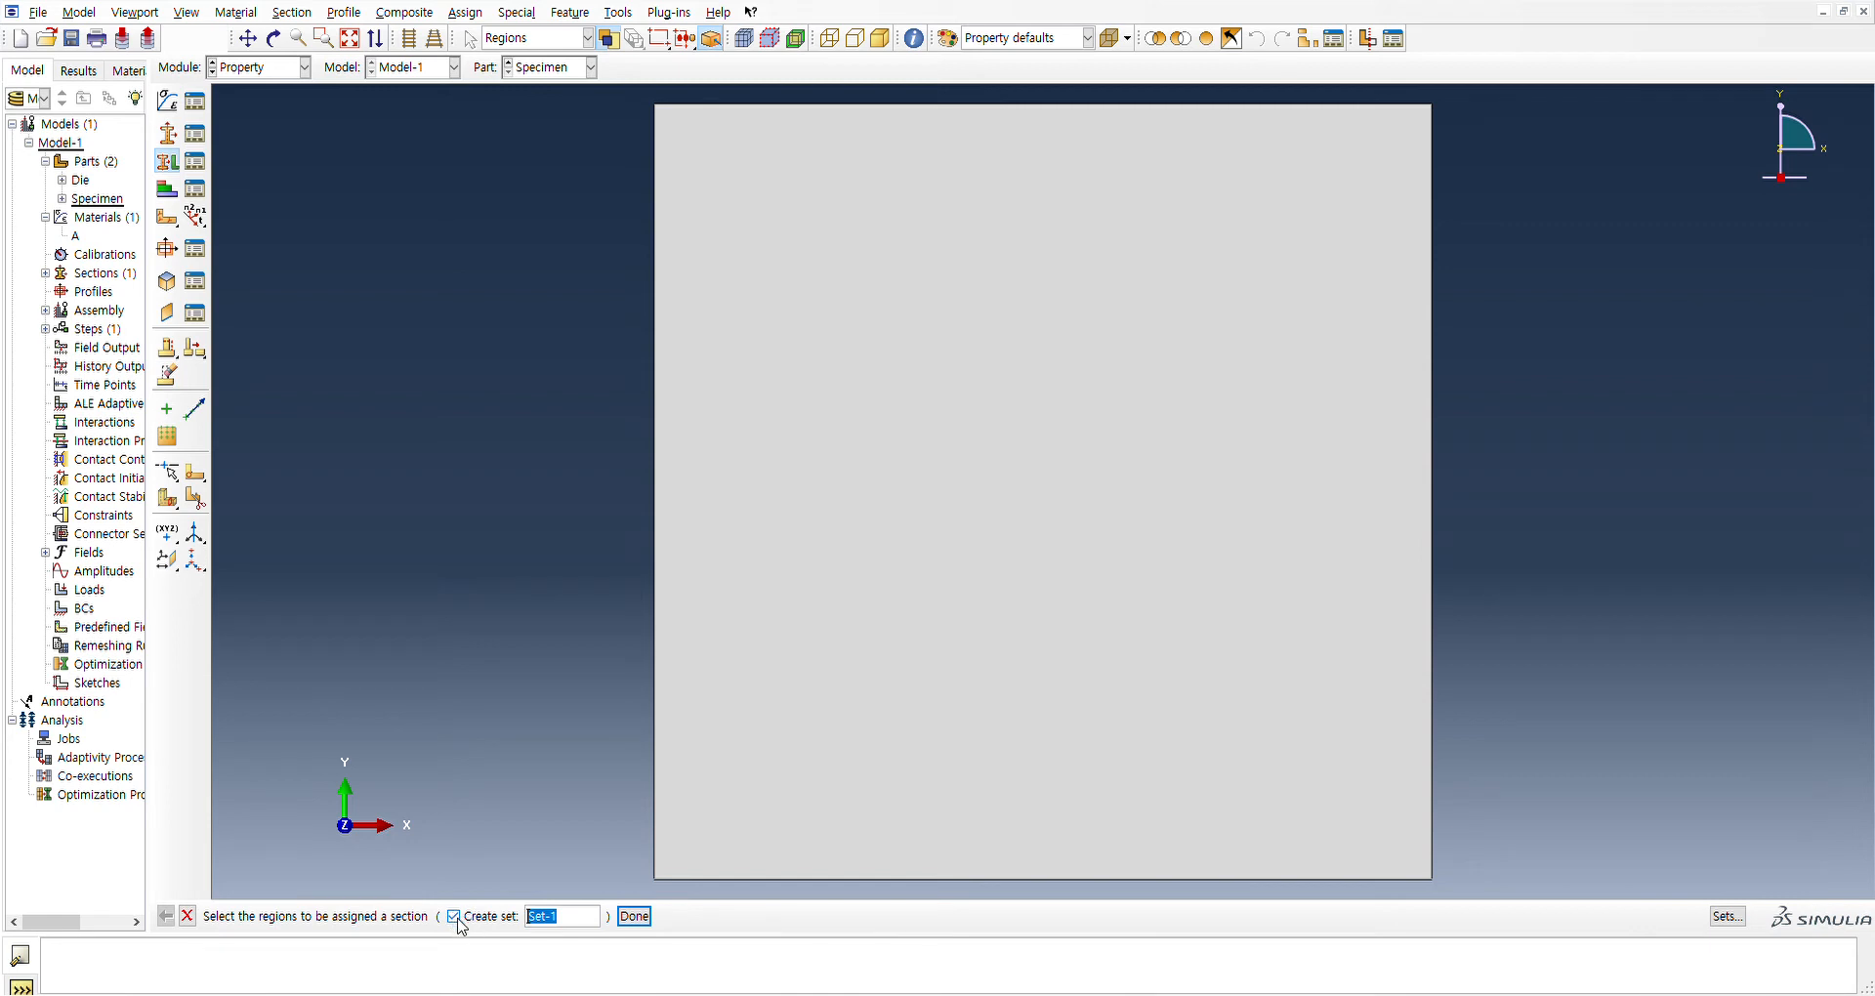
left_click(455, 918)
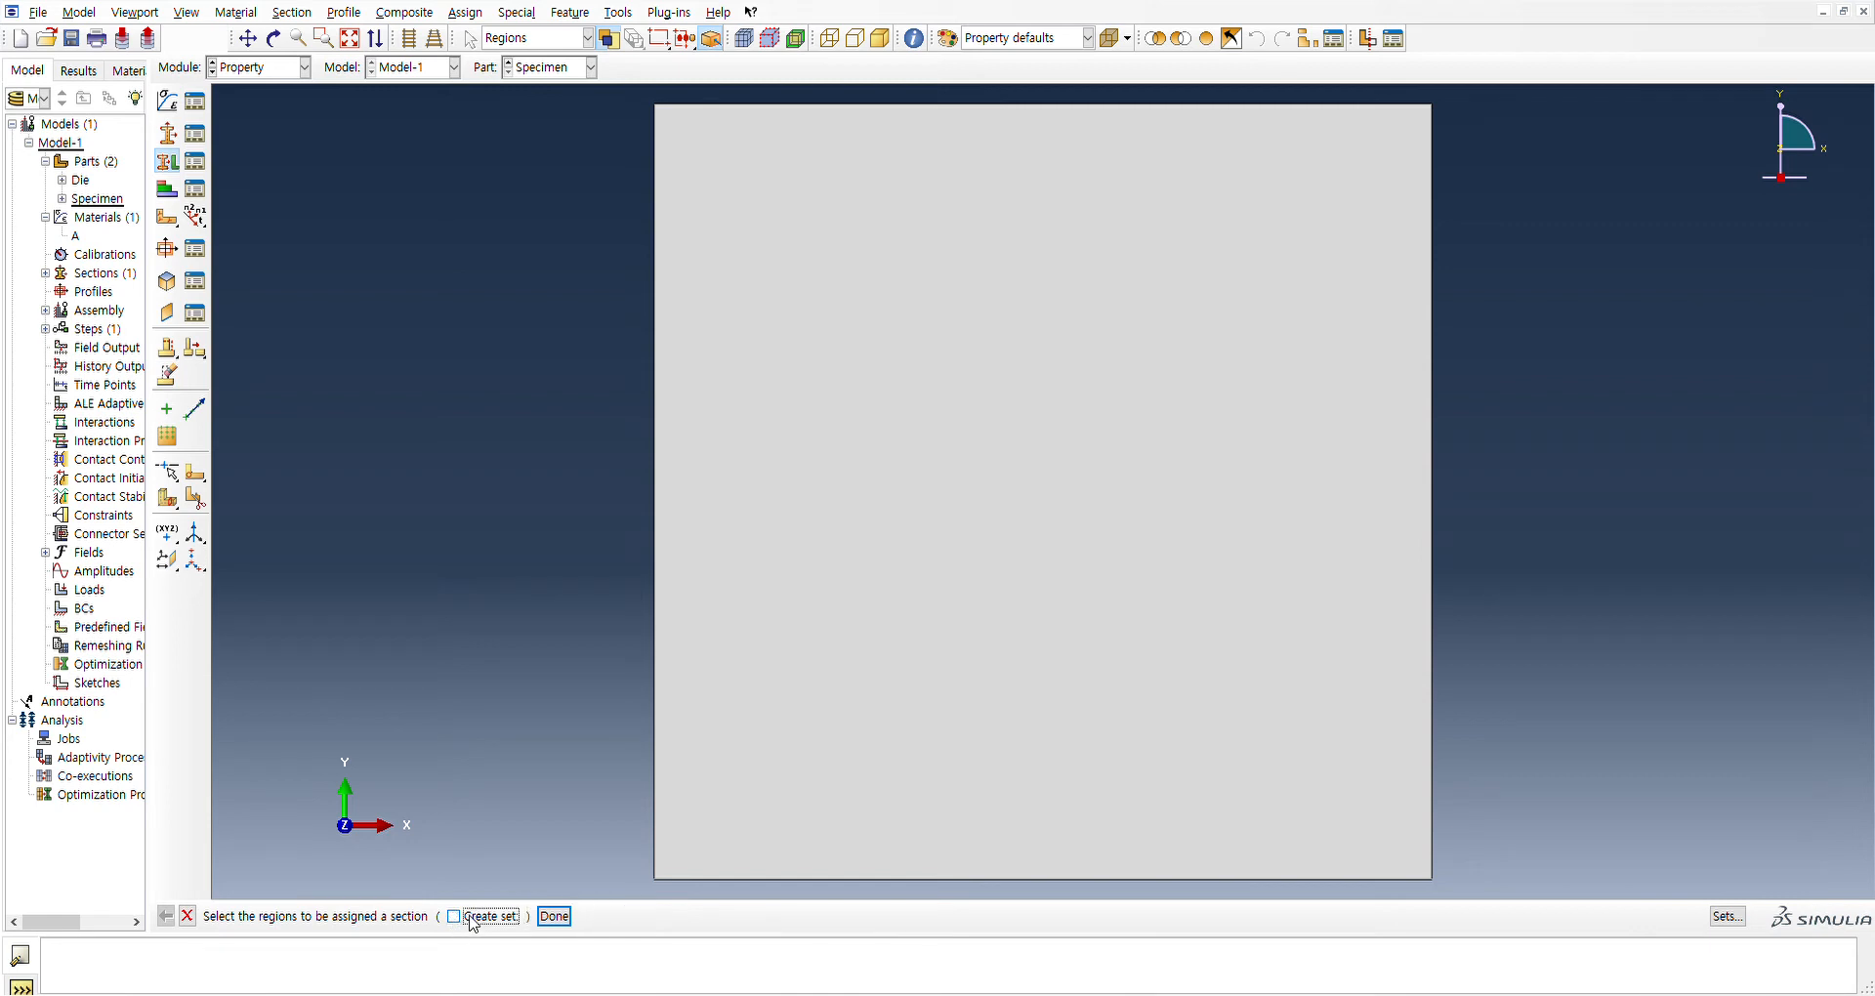
left_click(763, 441)
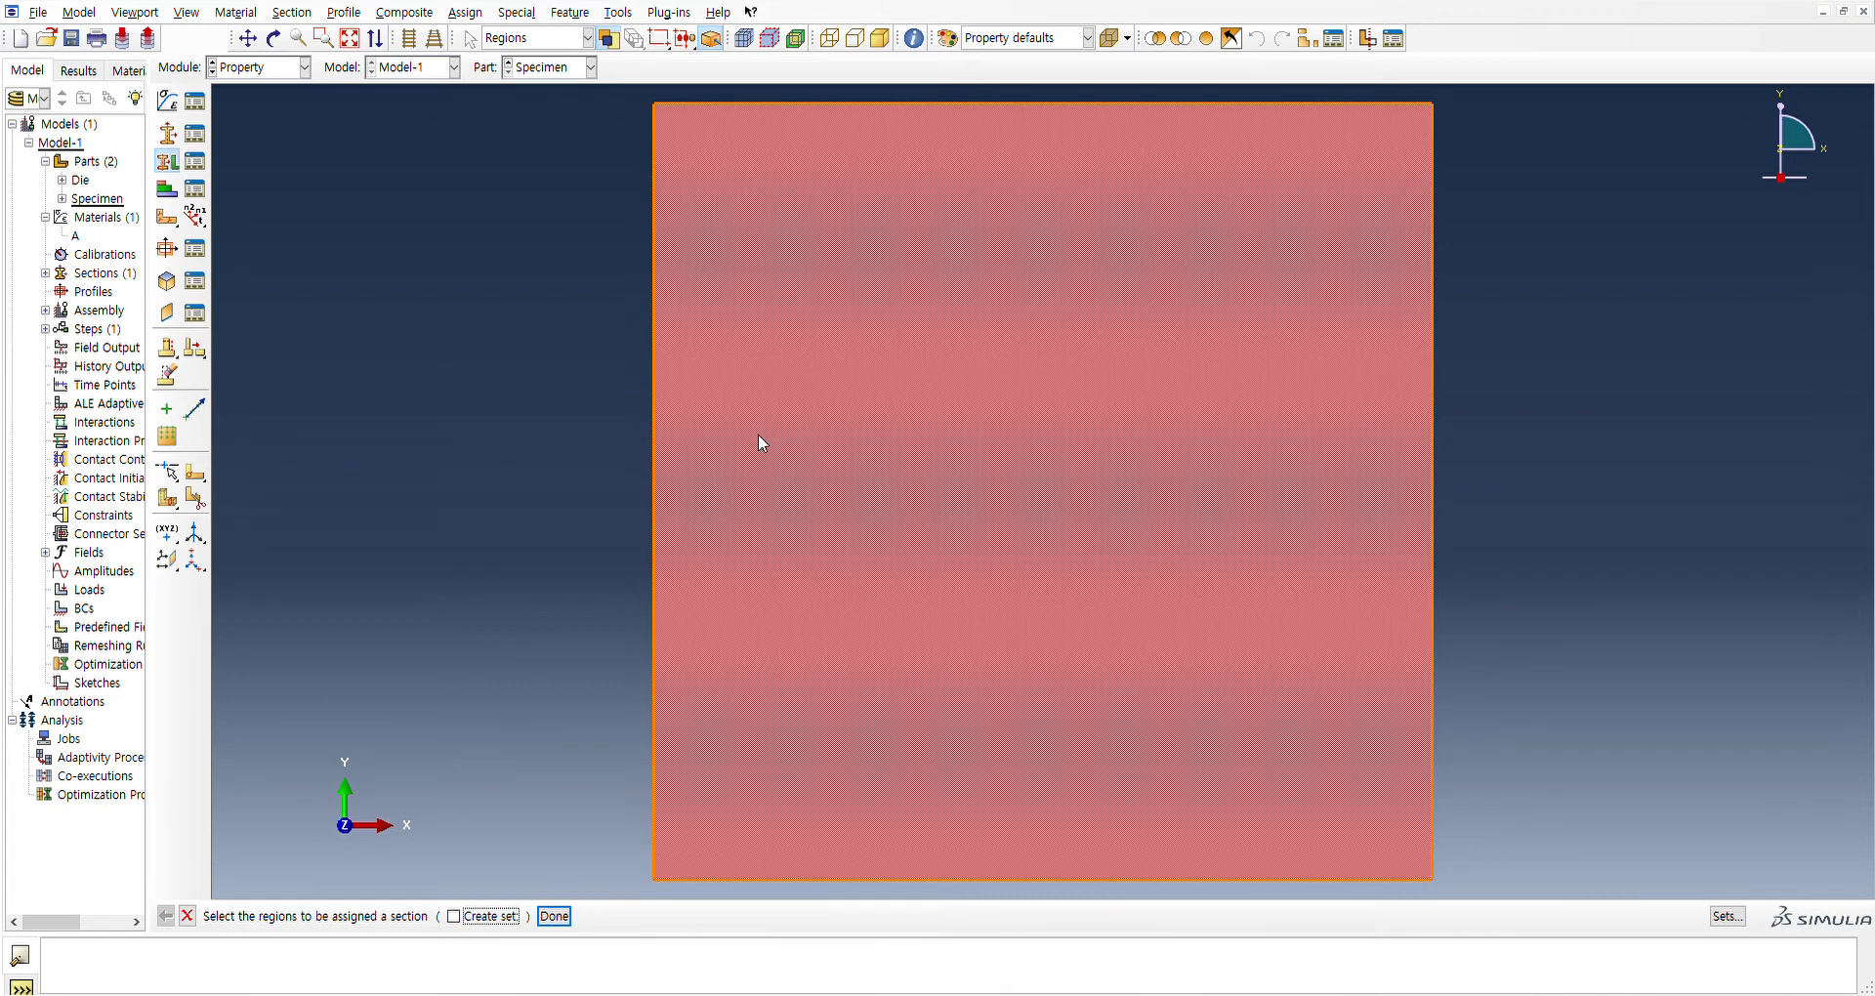
left_click(554, 916)
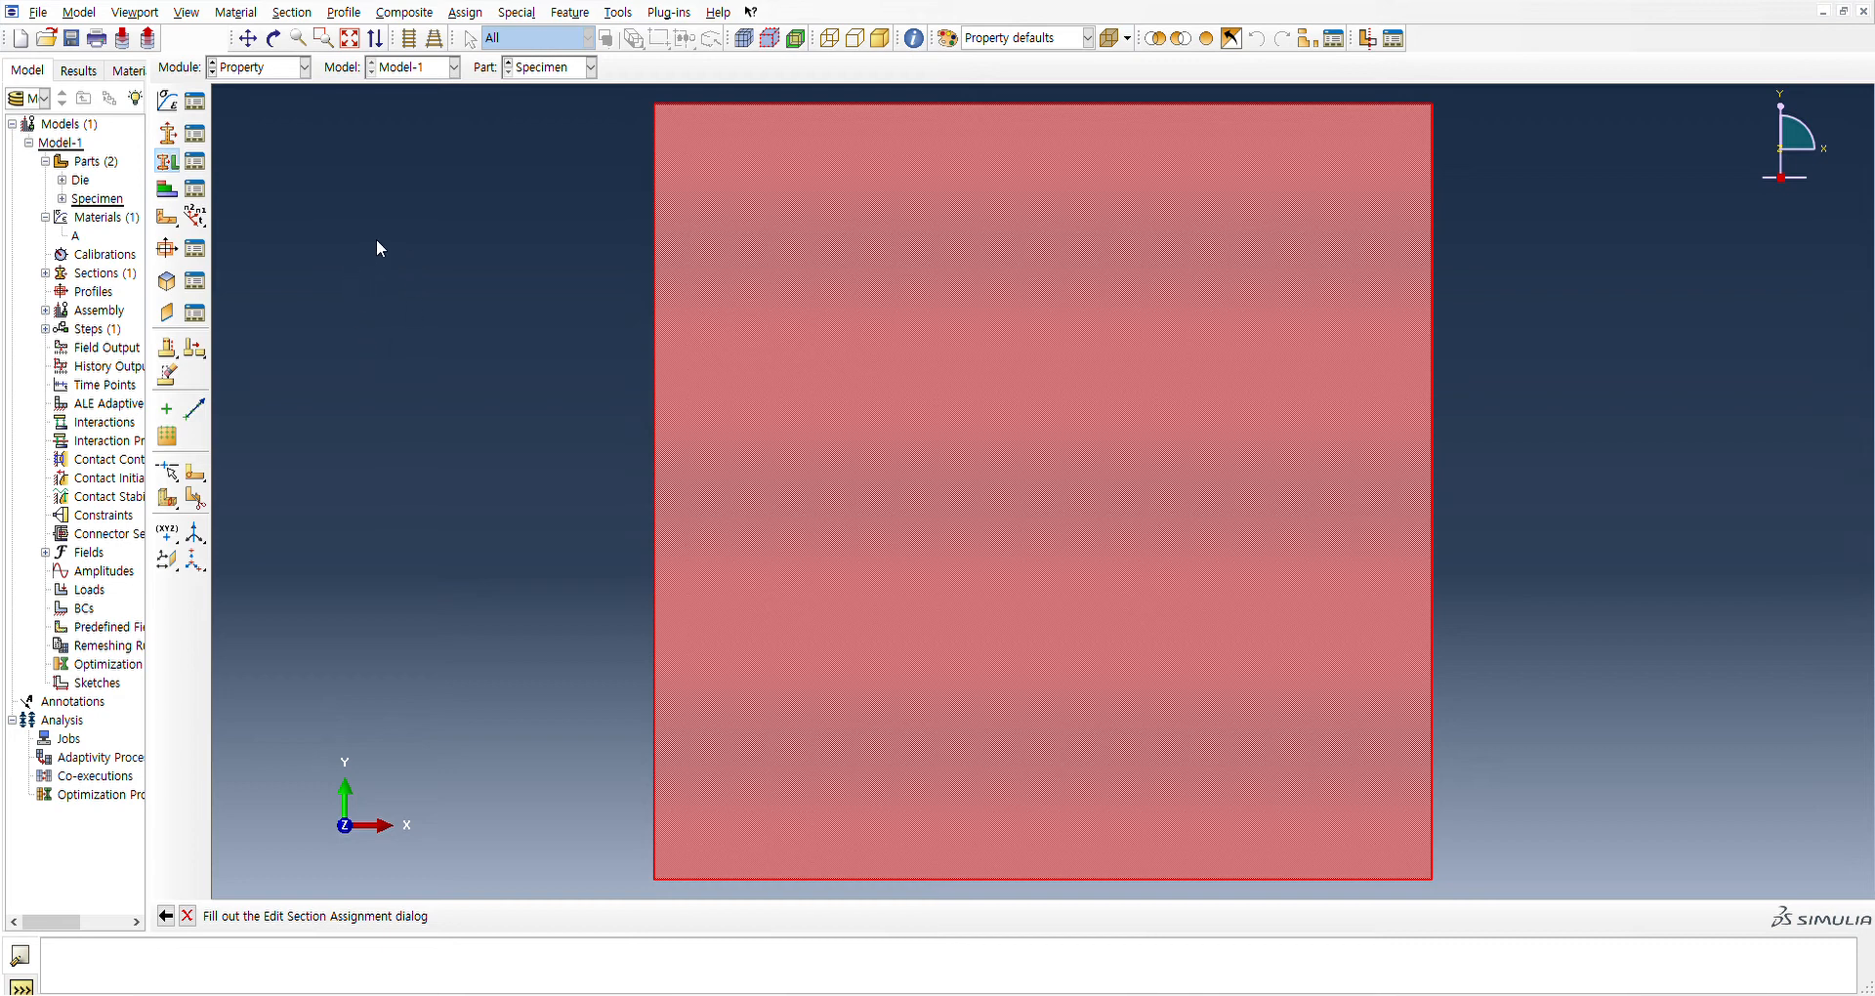
left_click(392, 447)
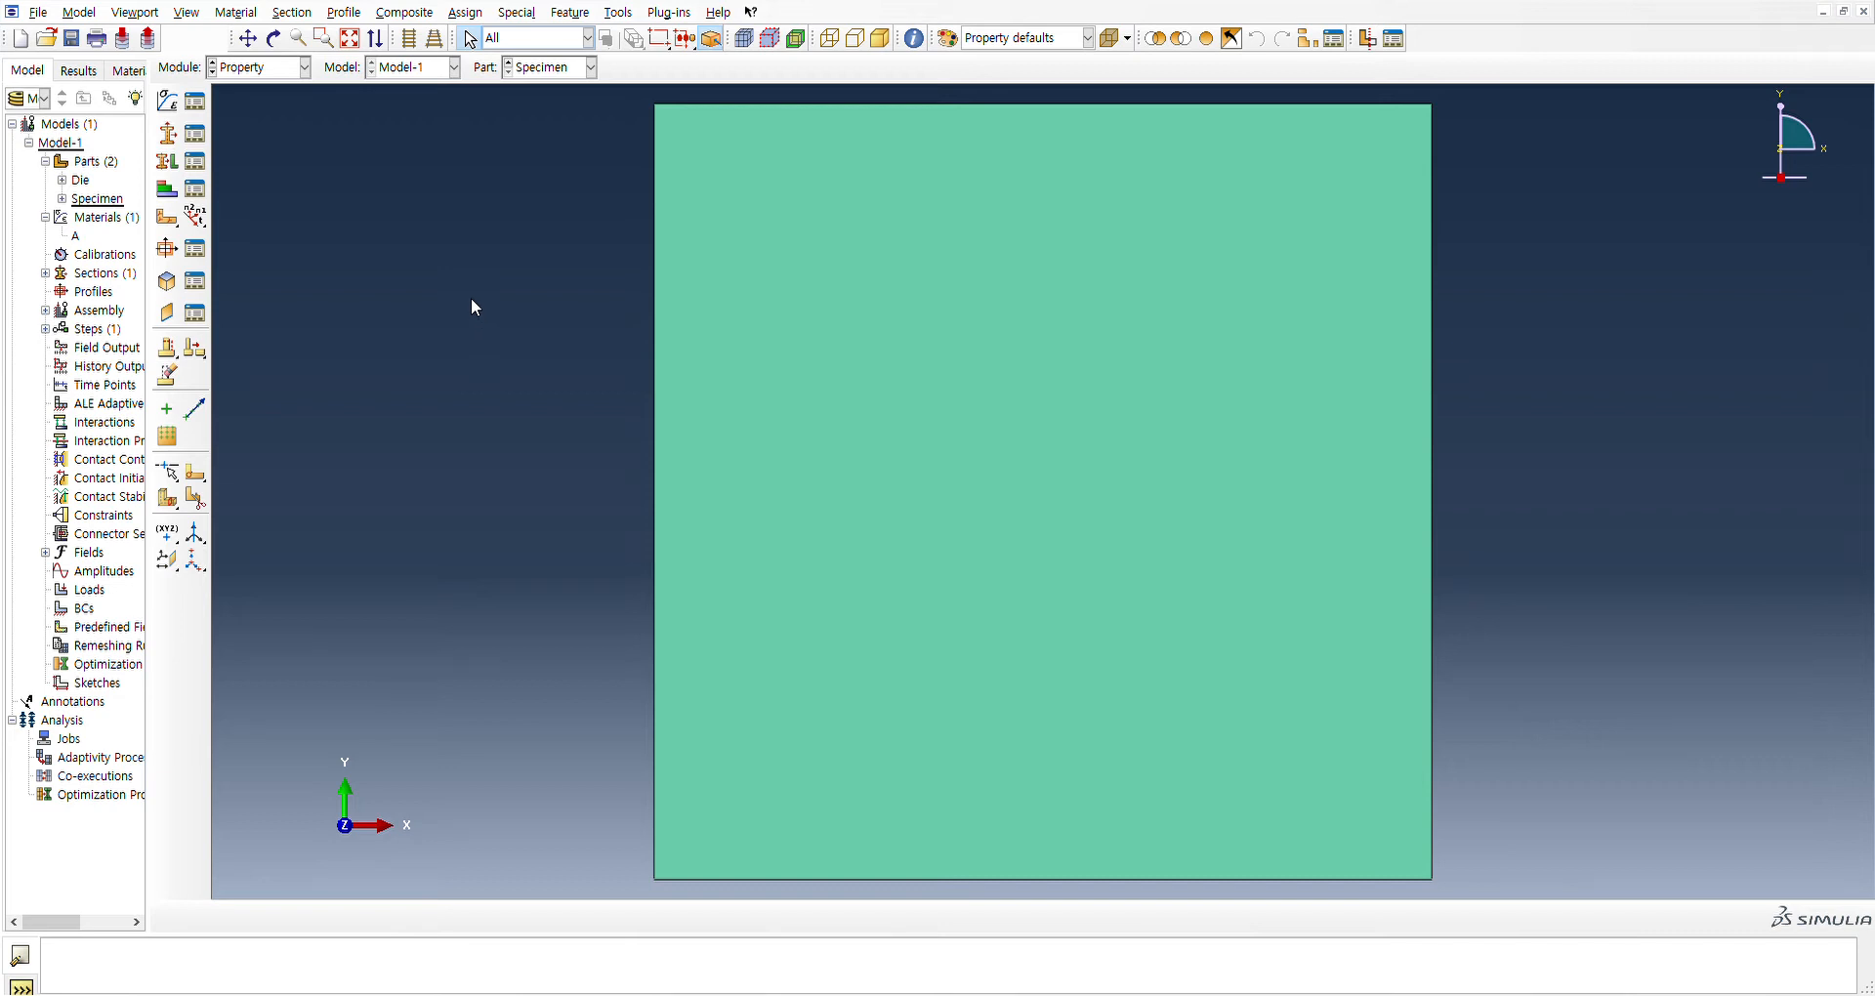
In the Assembly module, create instances of the Die and Specimen parts
left_click(262, 126)
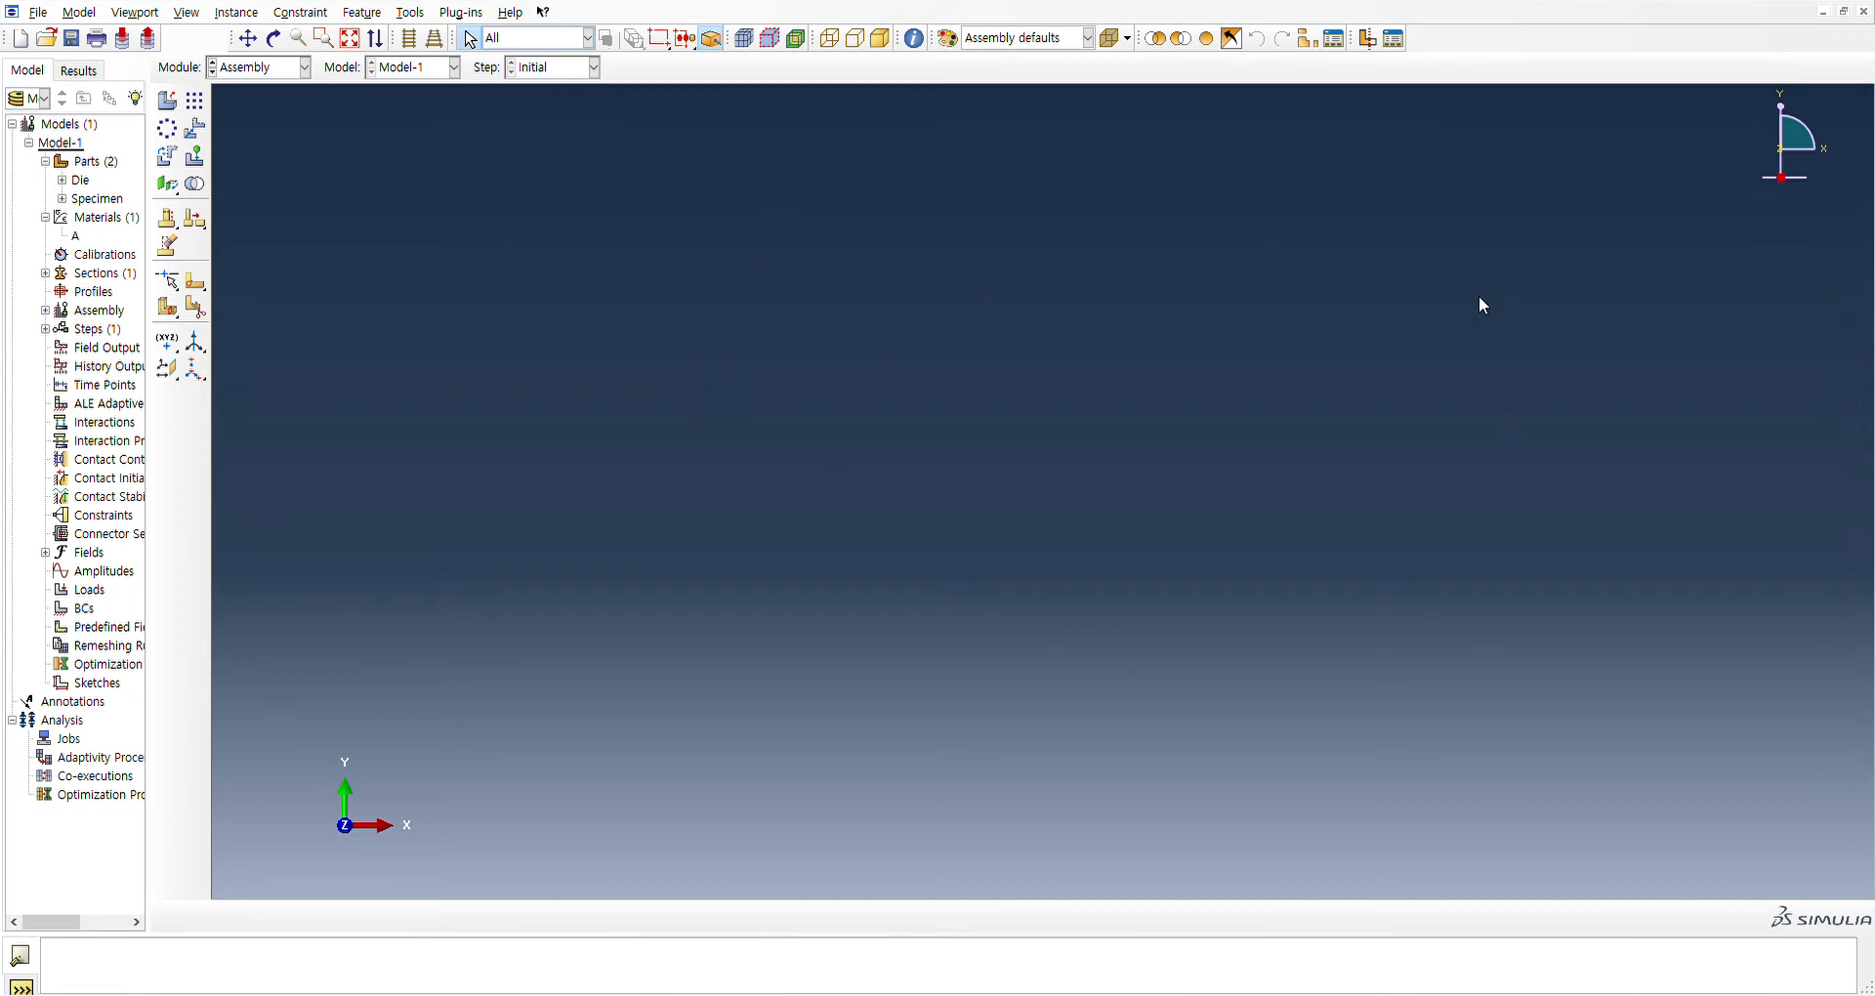
left_click(176, 108)
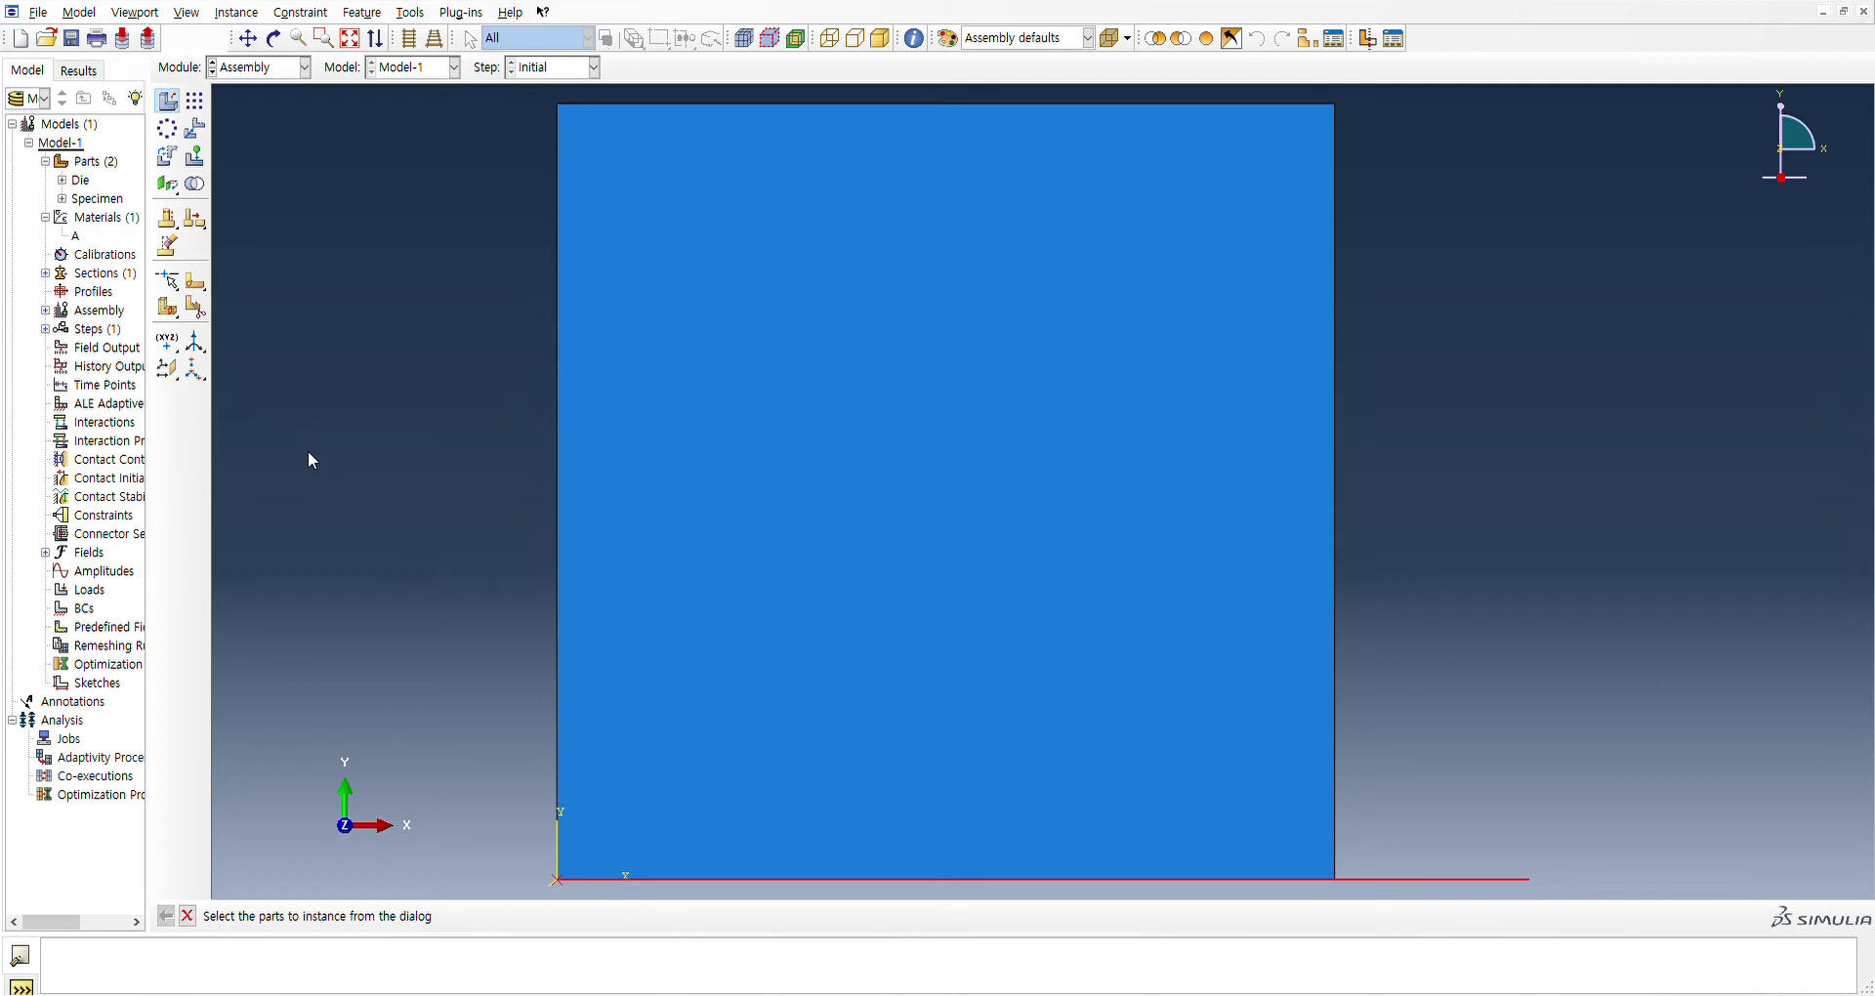
left_click(1383, 877)
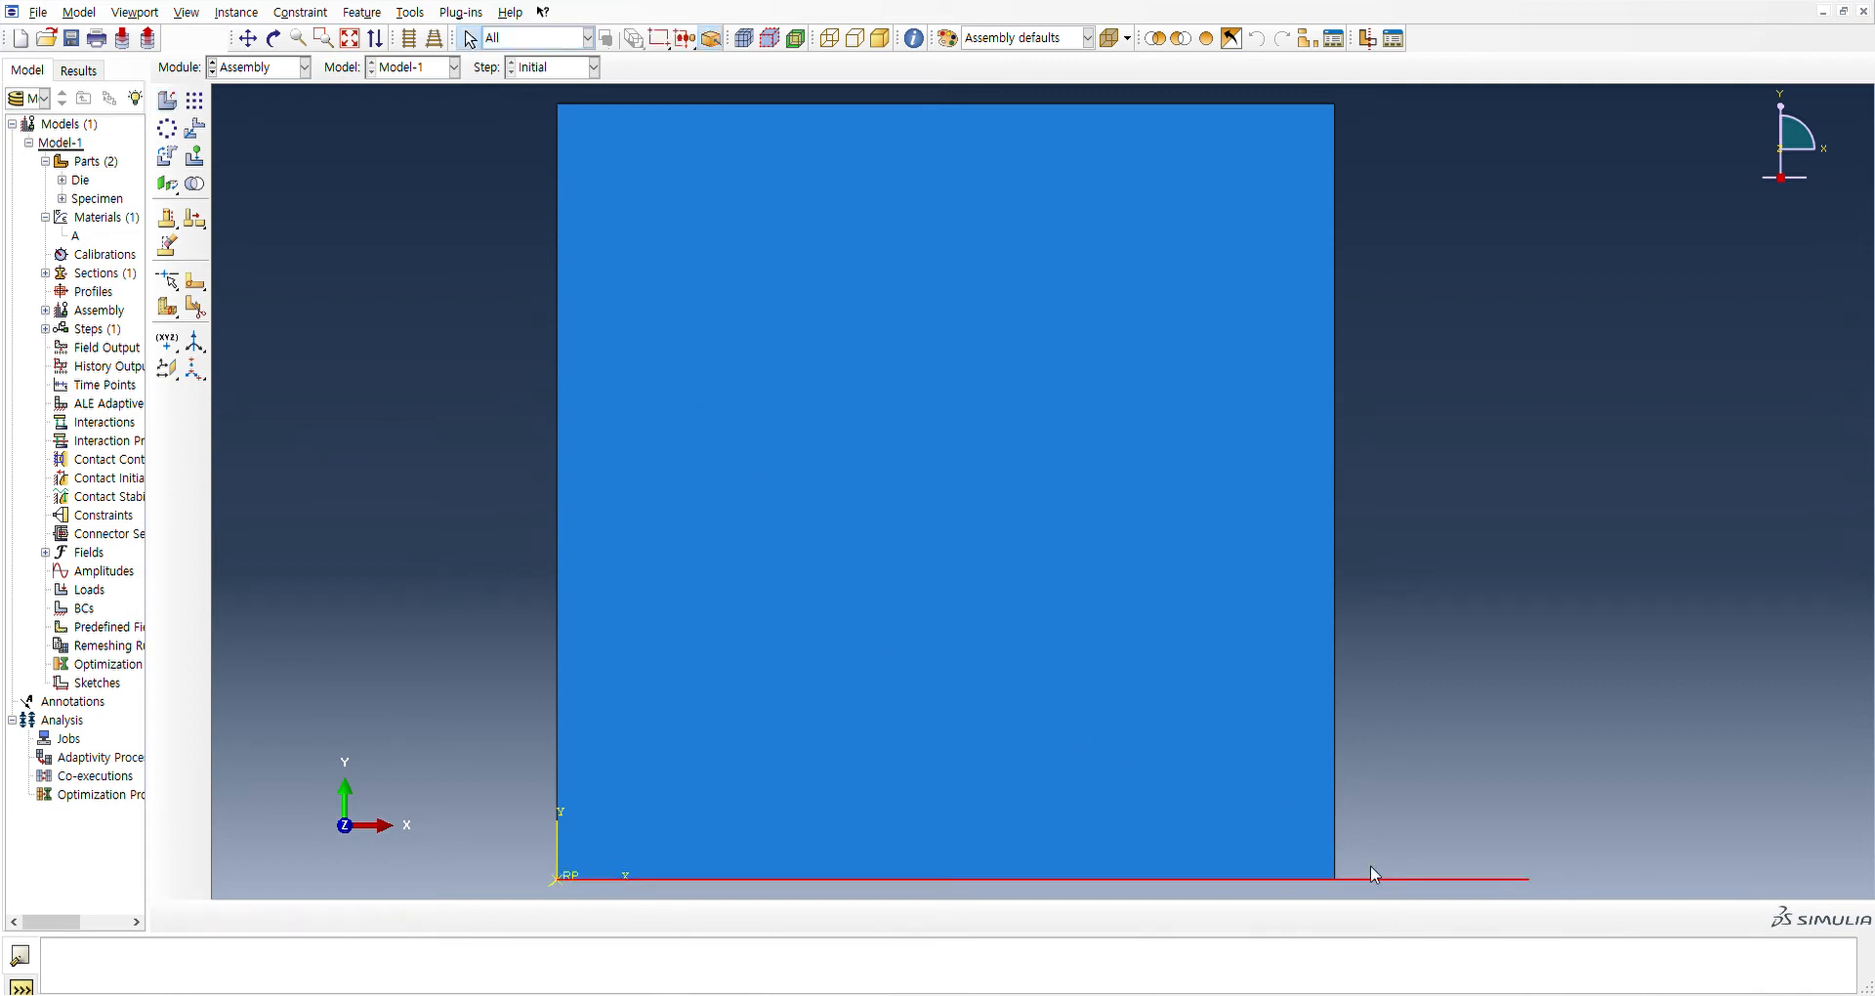
left_click(1110, 597)
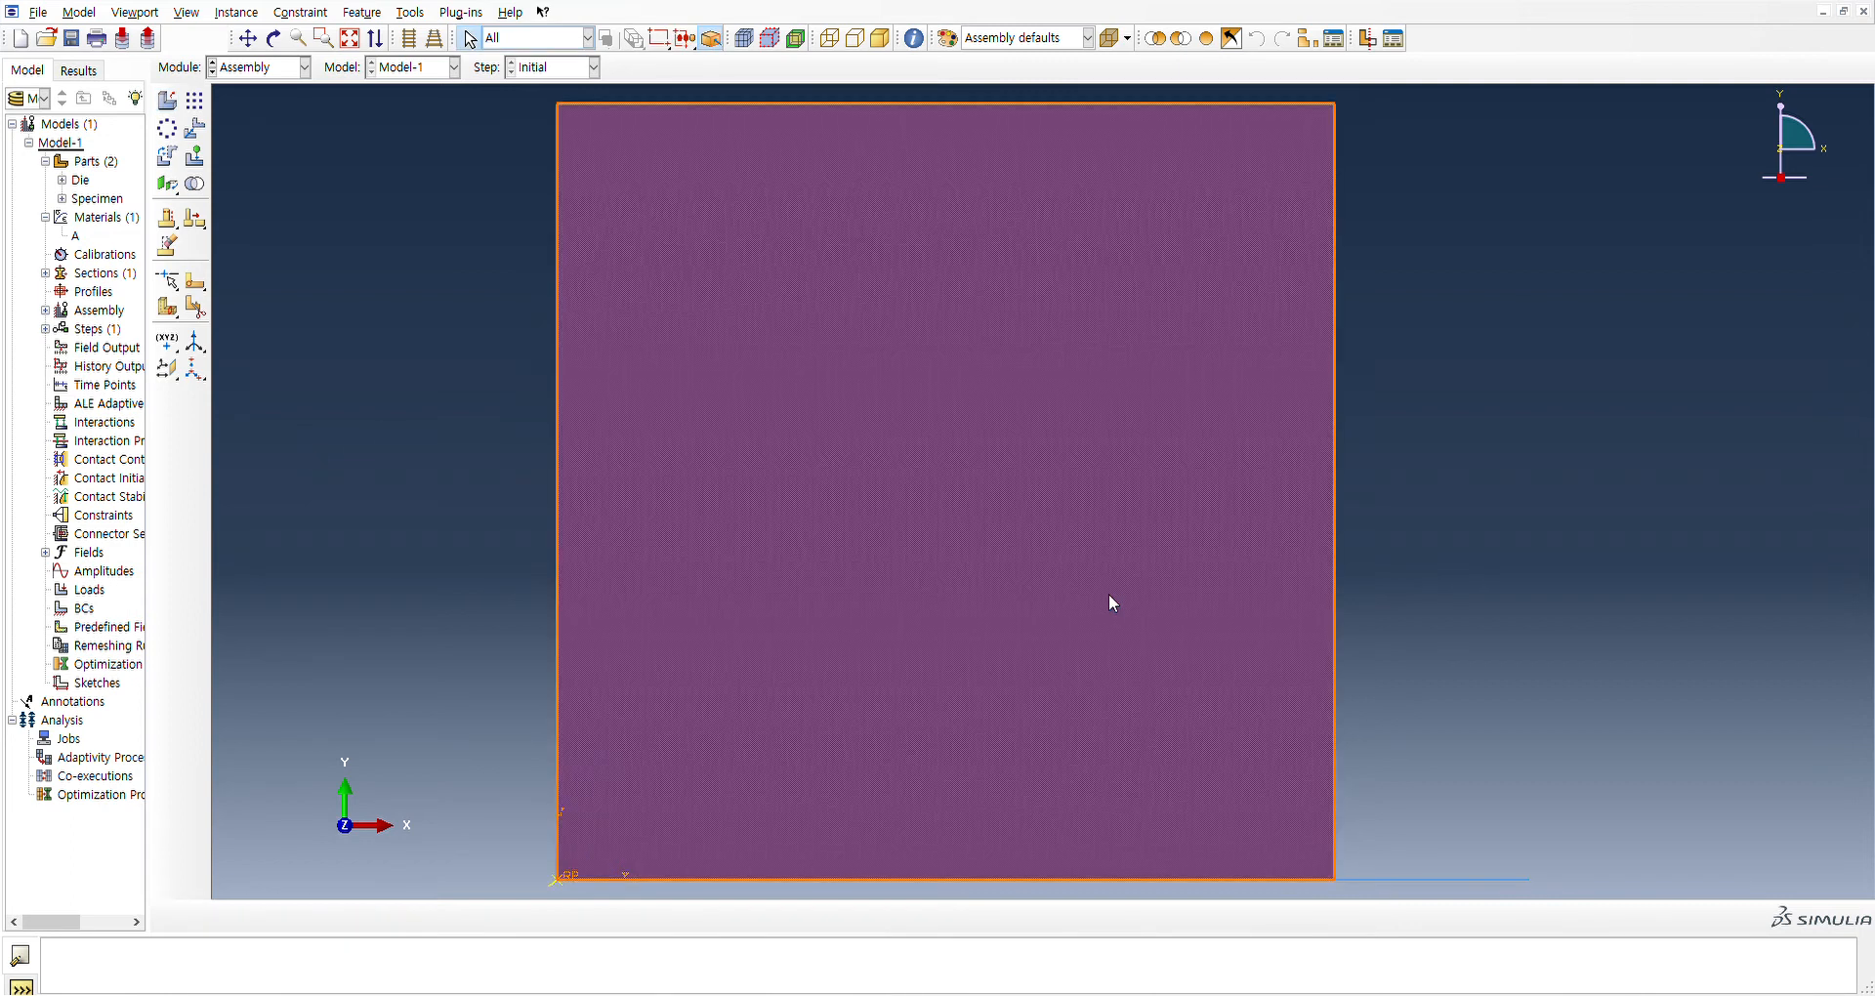
left_click(1424, 590)
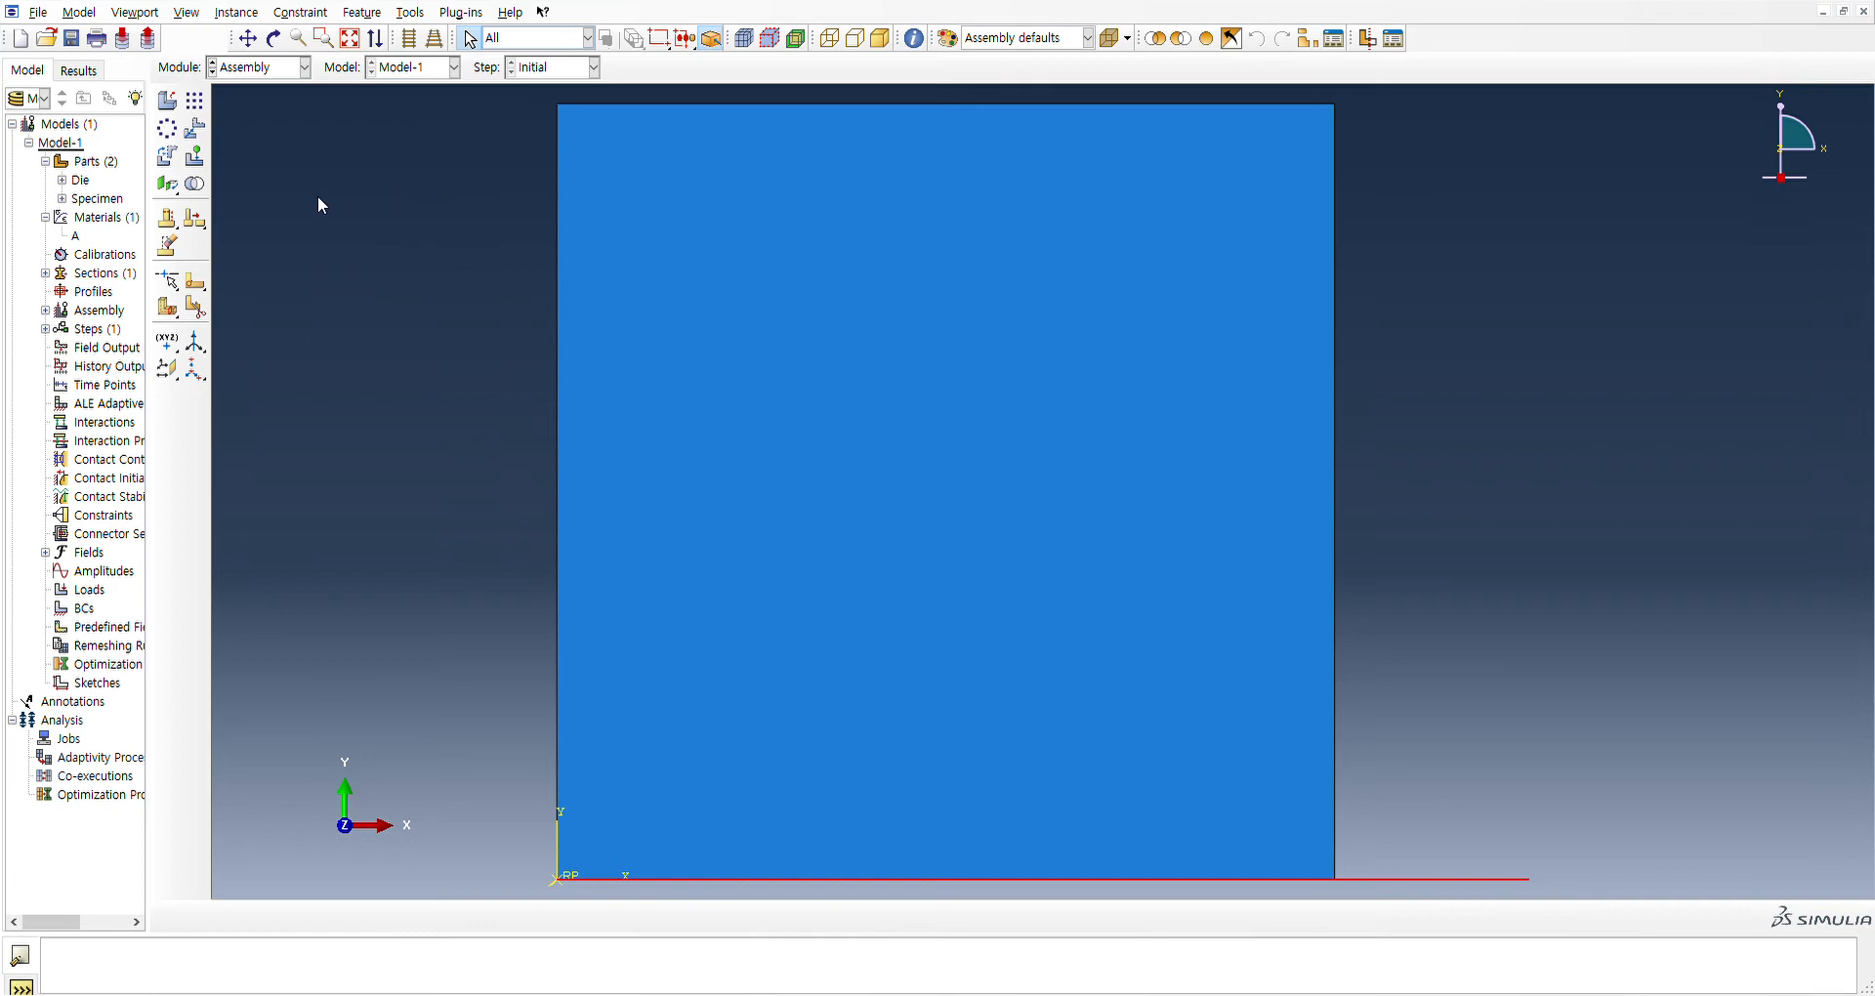
Translate the Die instance from the specimen's lower-left corner to its upper-left corner
left_click(197, 132)
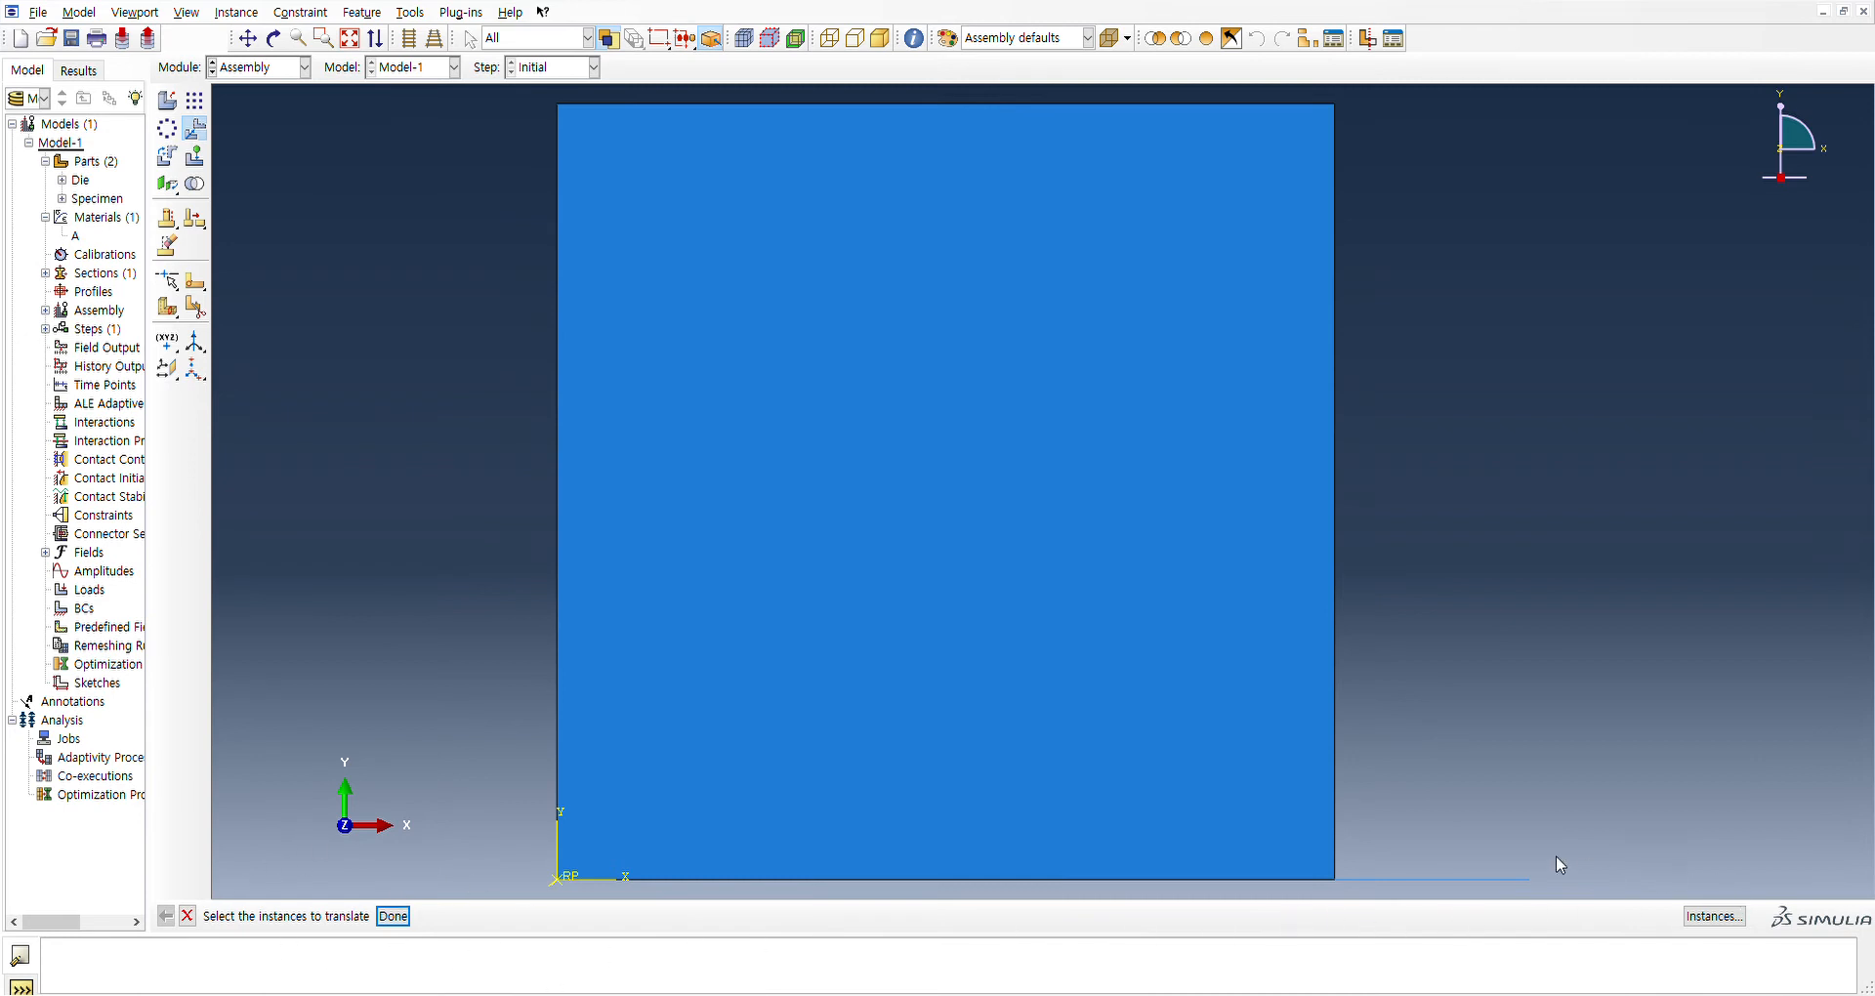
left_click(1483, 877)
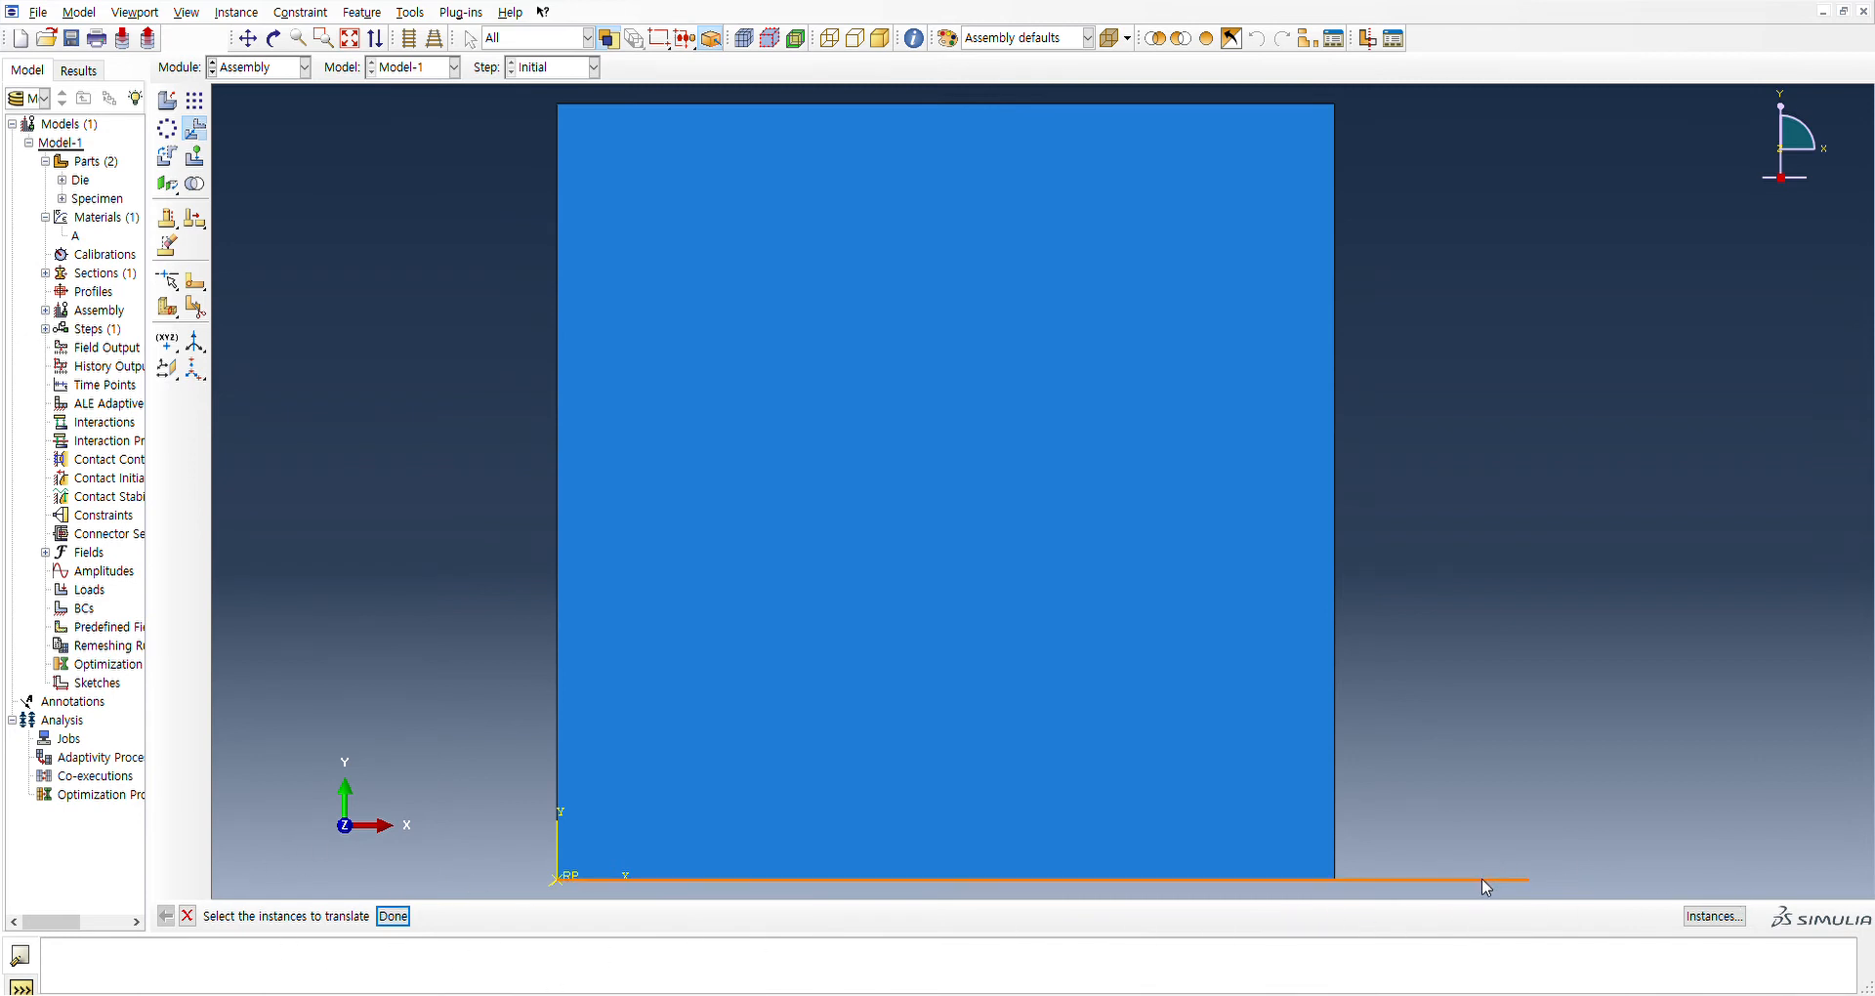
left_click(1482, 887)
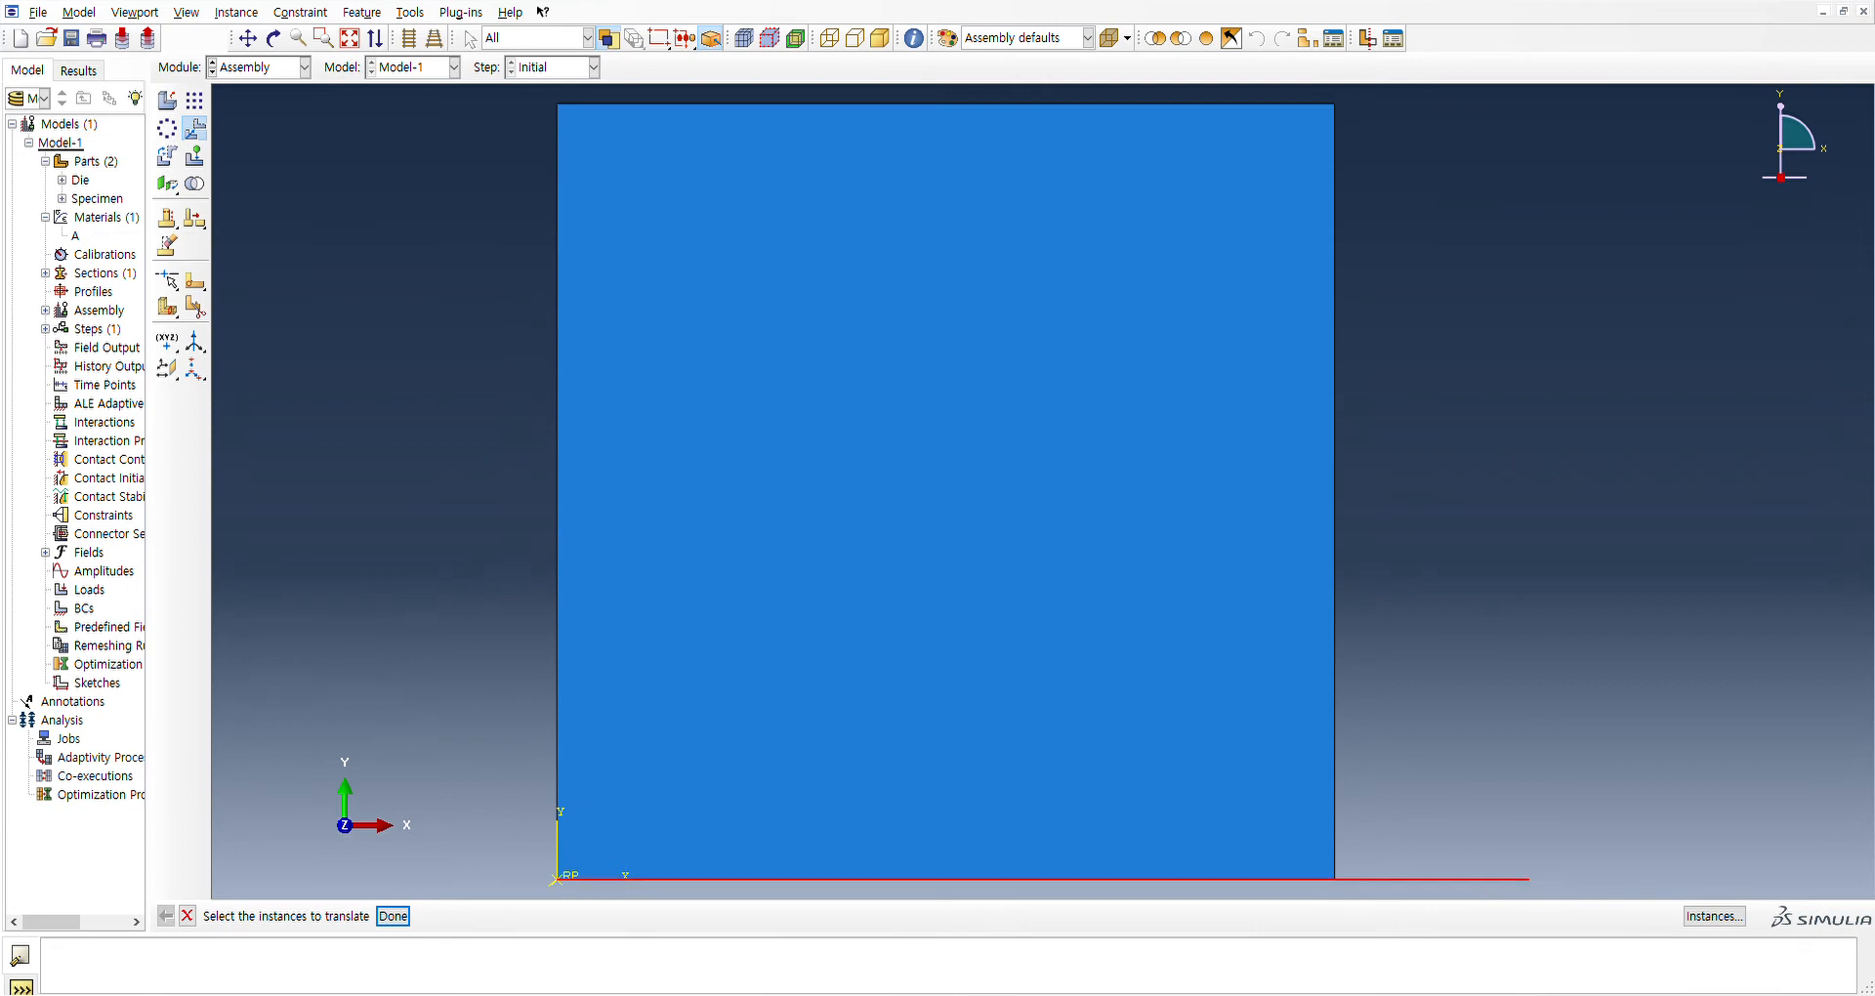
left_click(394, 918)
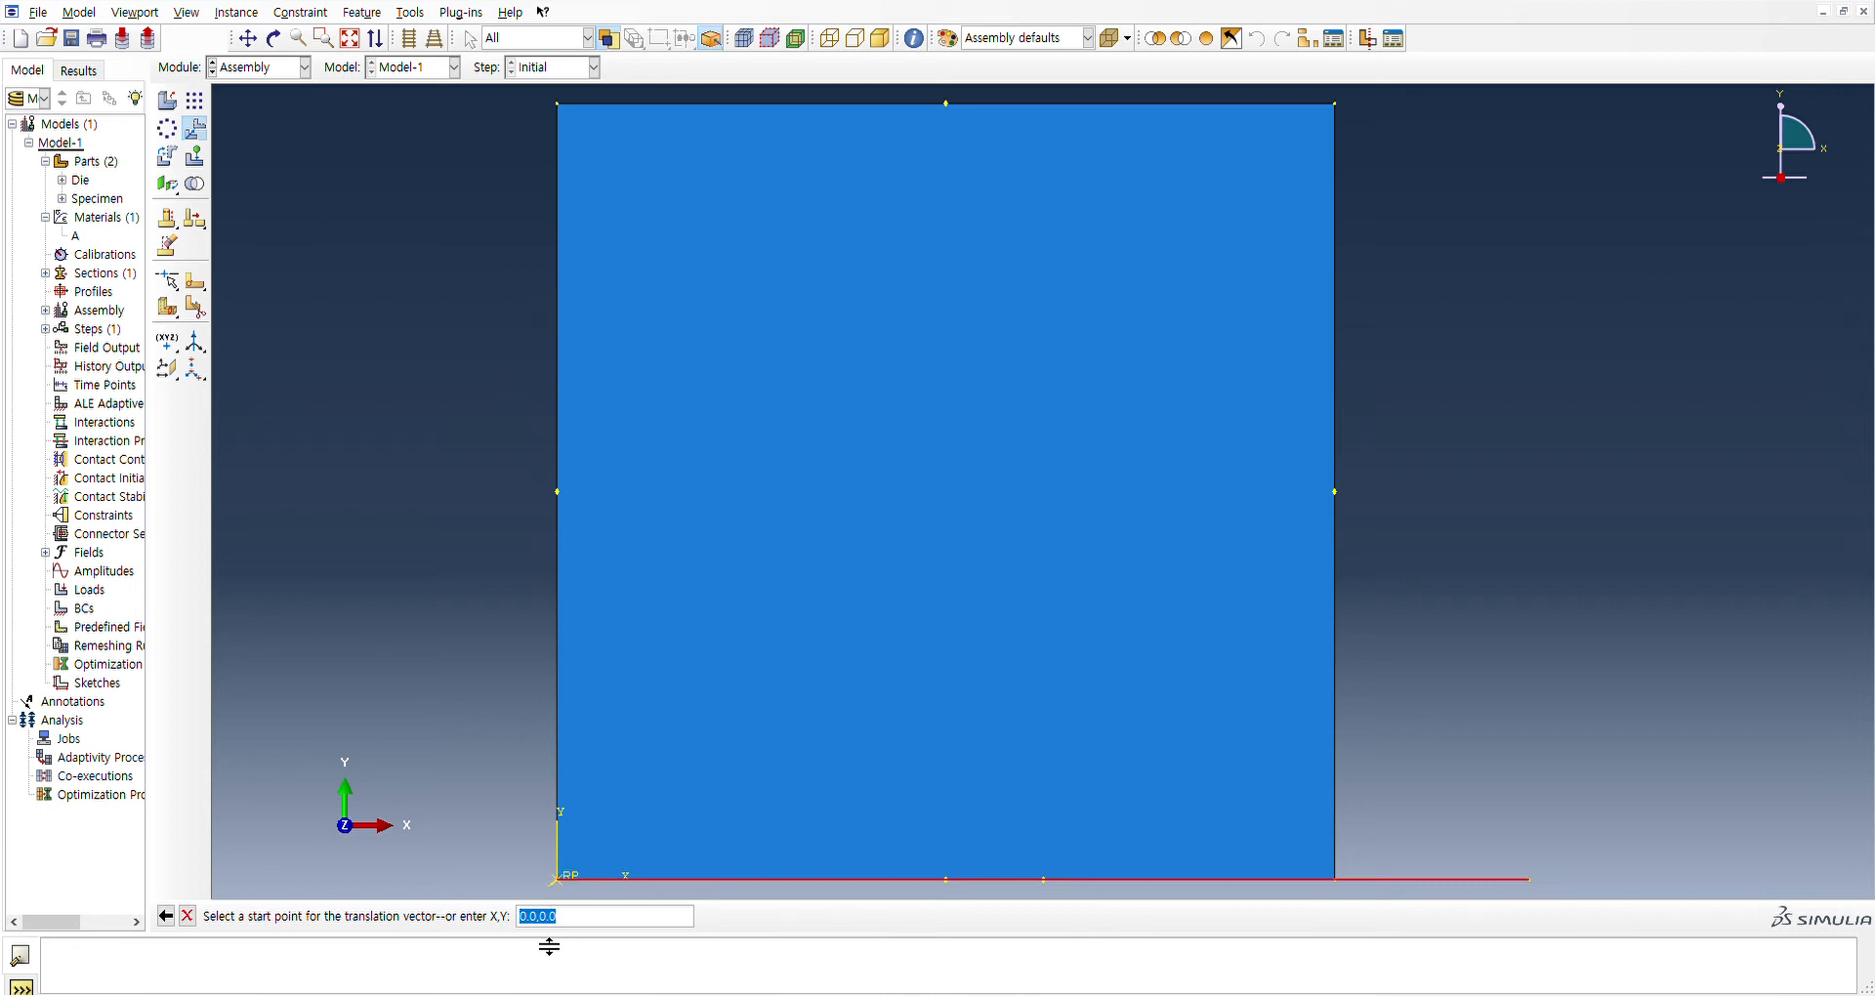
left_click(559, 879)
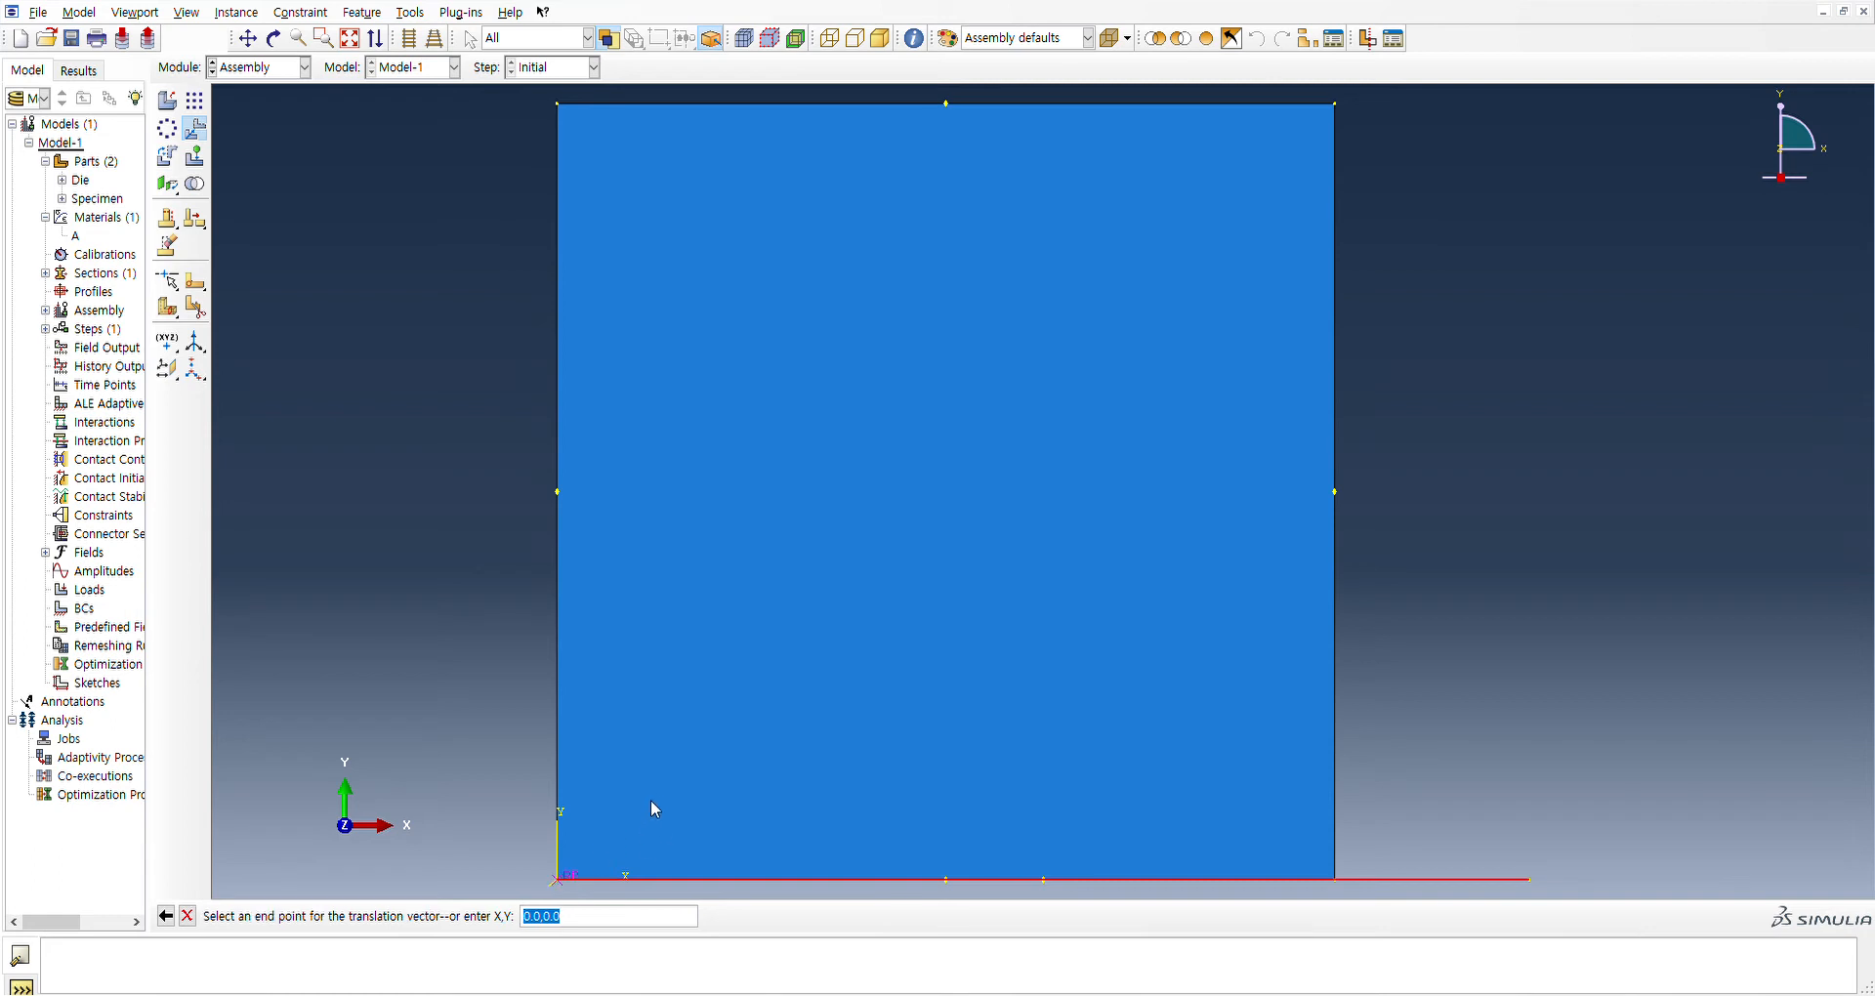
scroll(659, 765, "down", 4)
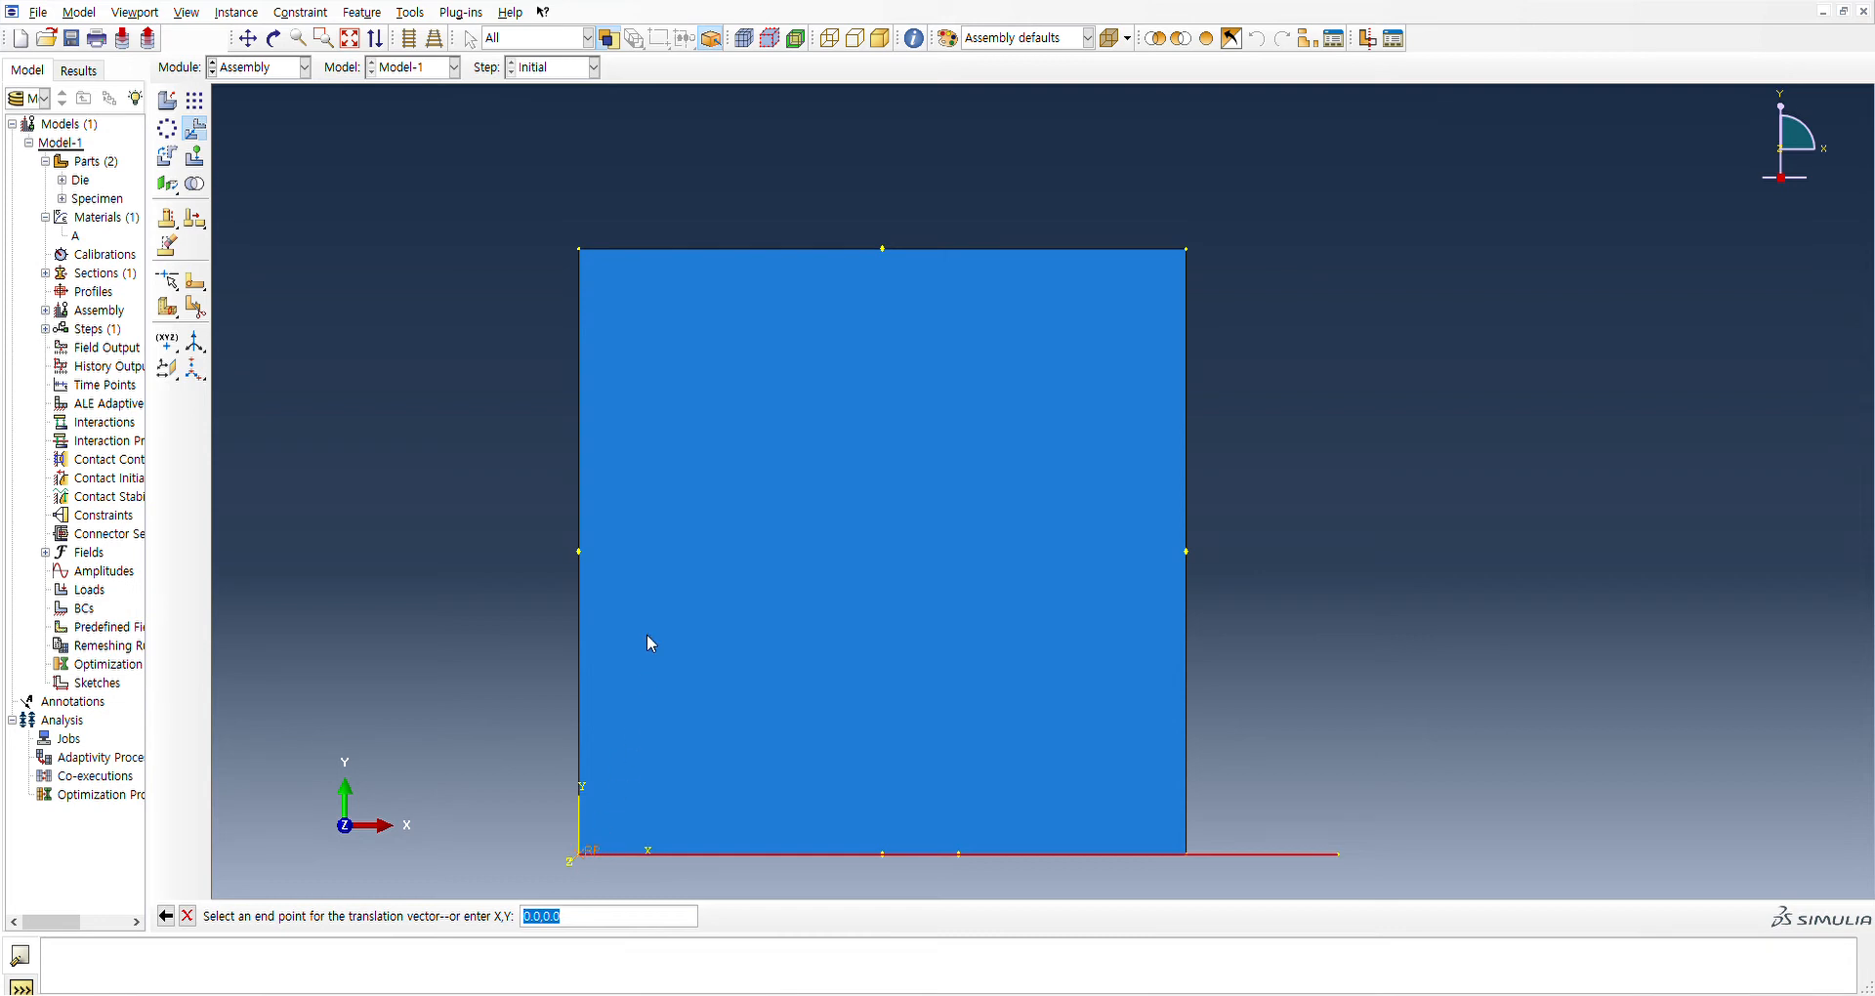
left_click(579, 249)
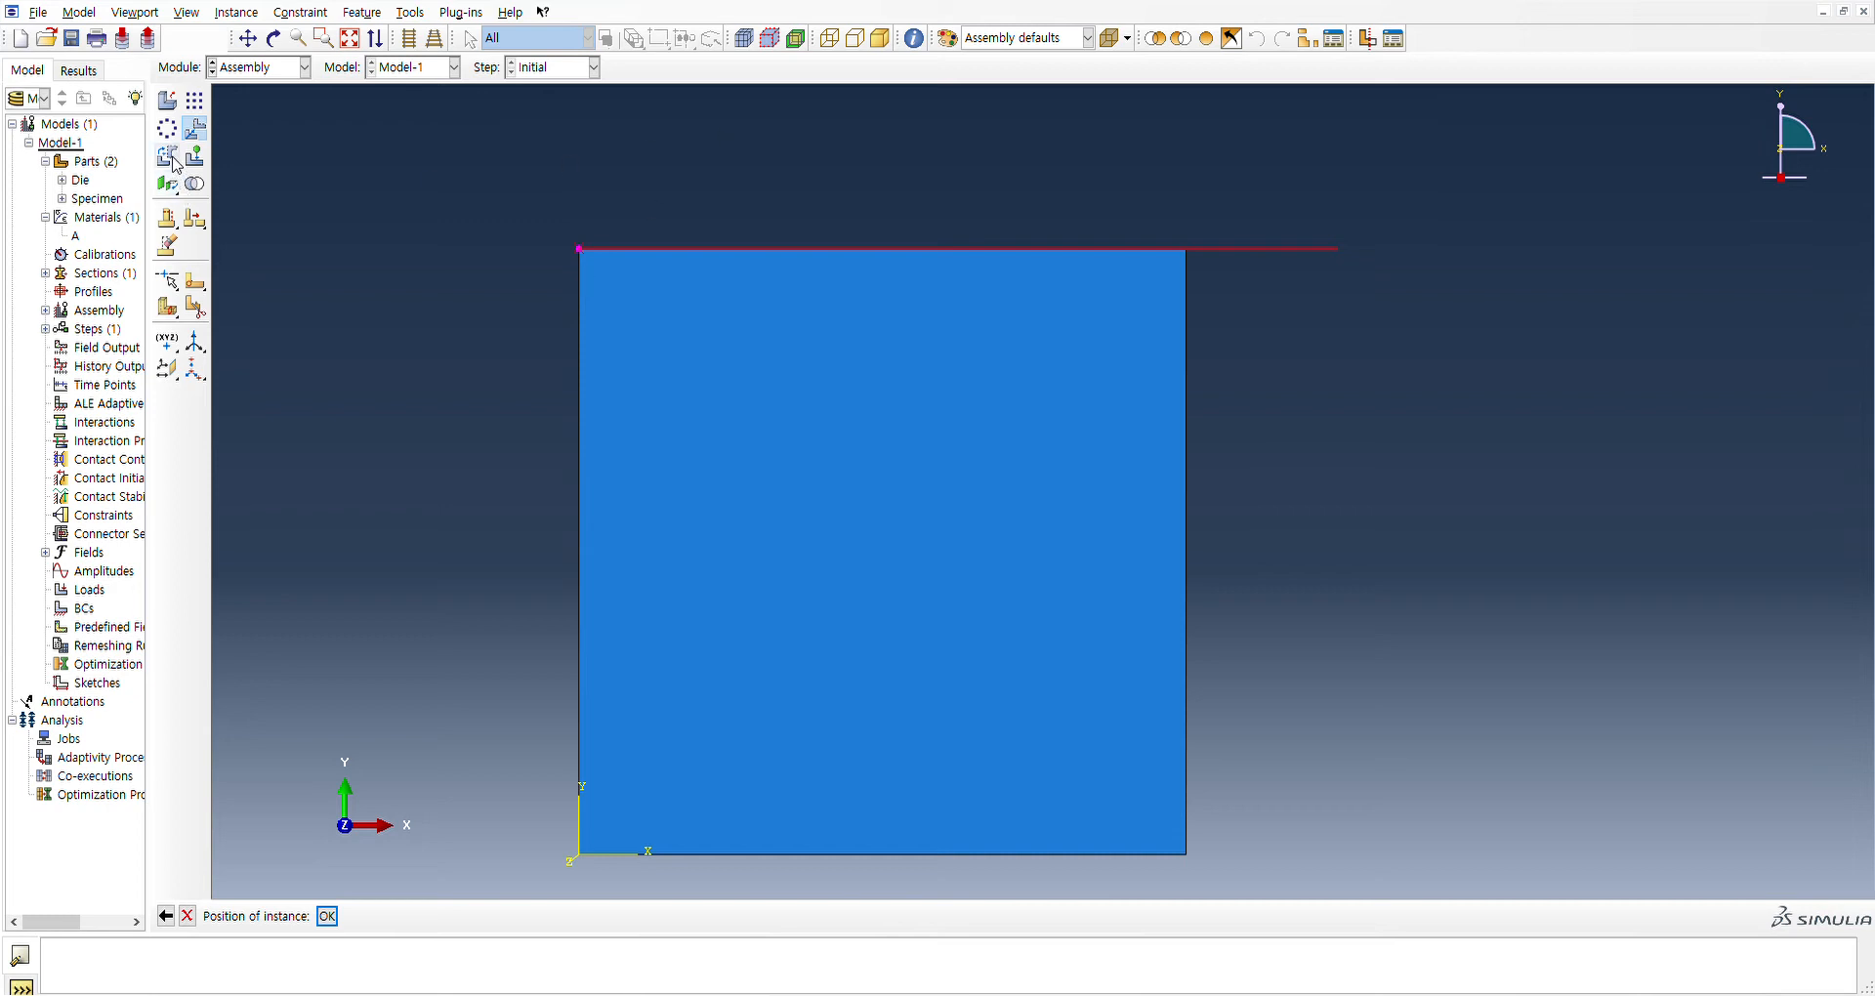
left_click(322, 920)
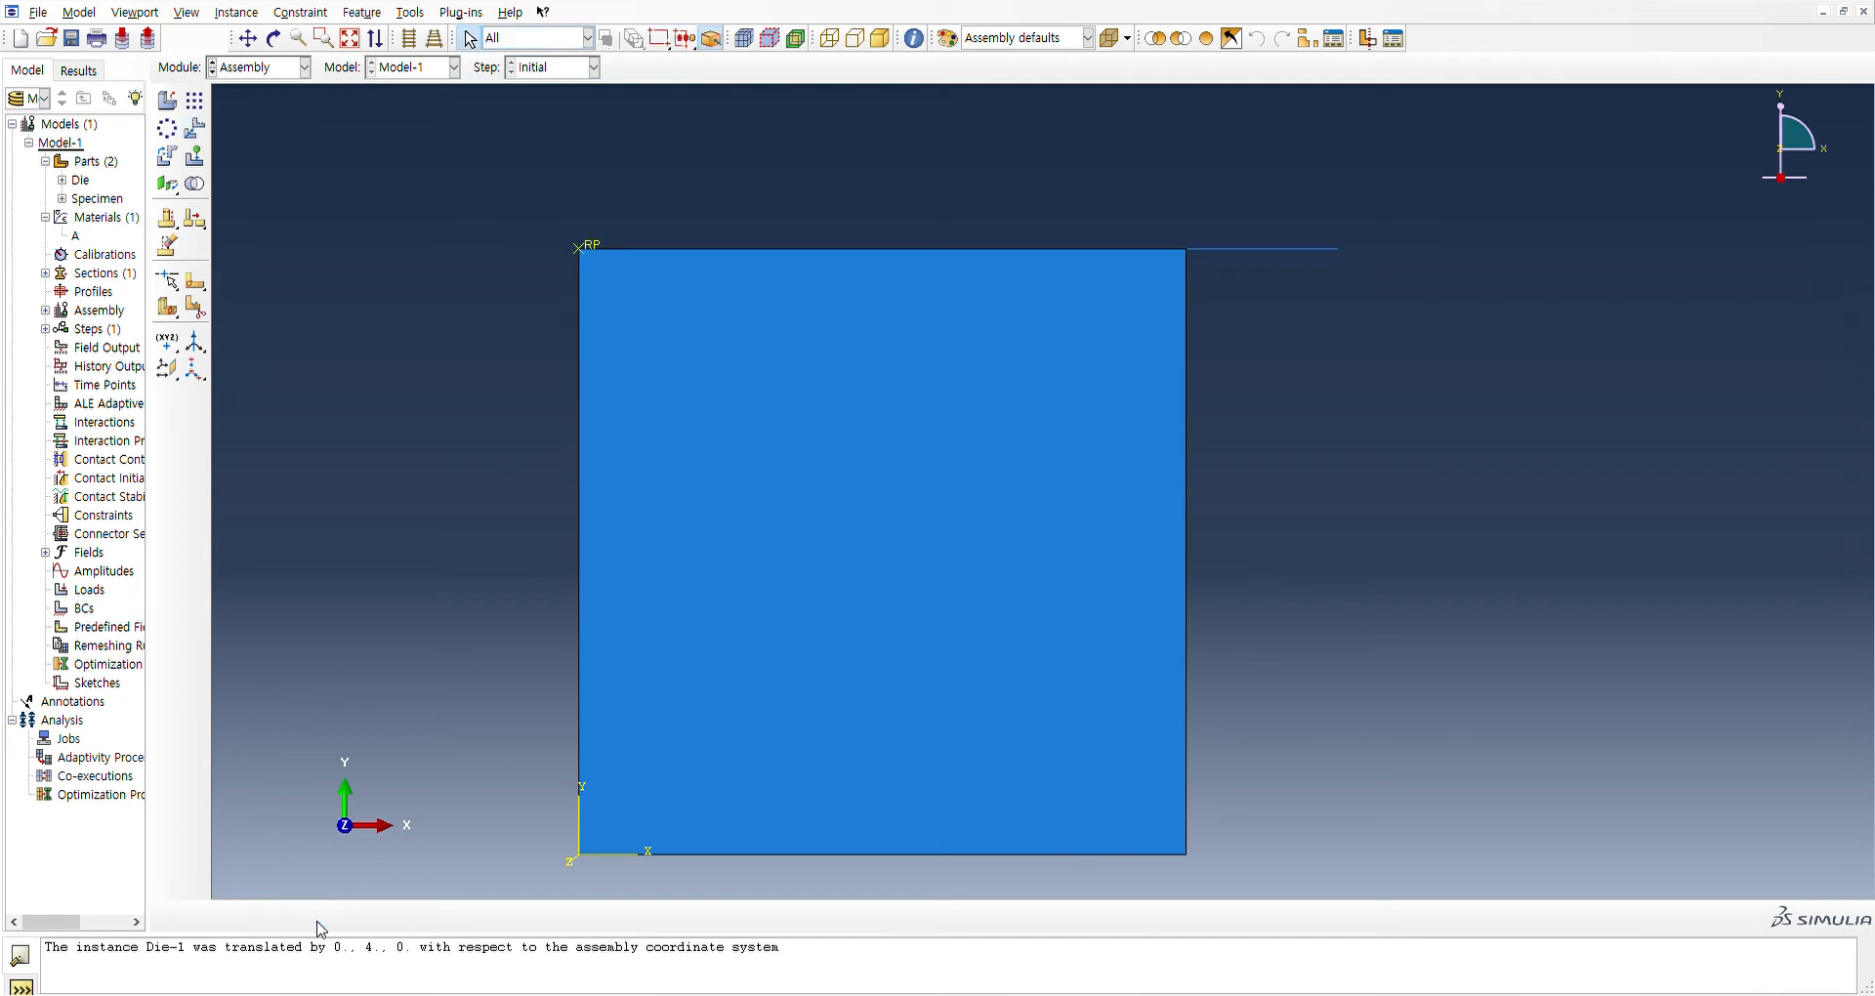
Try rotating the Die instance 90 degrees about its reference point, and cancel the rotation
left_click(177, 157)
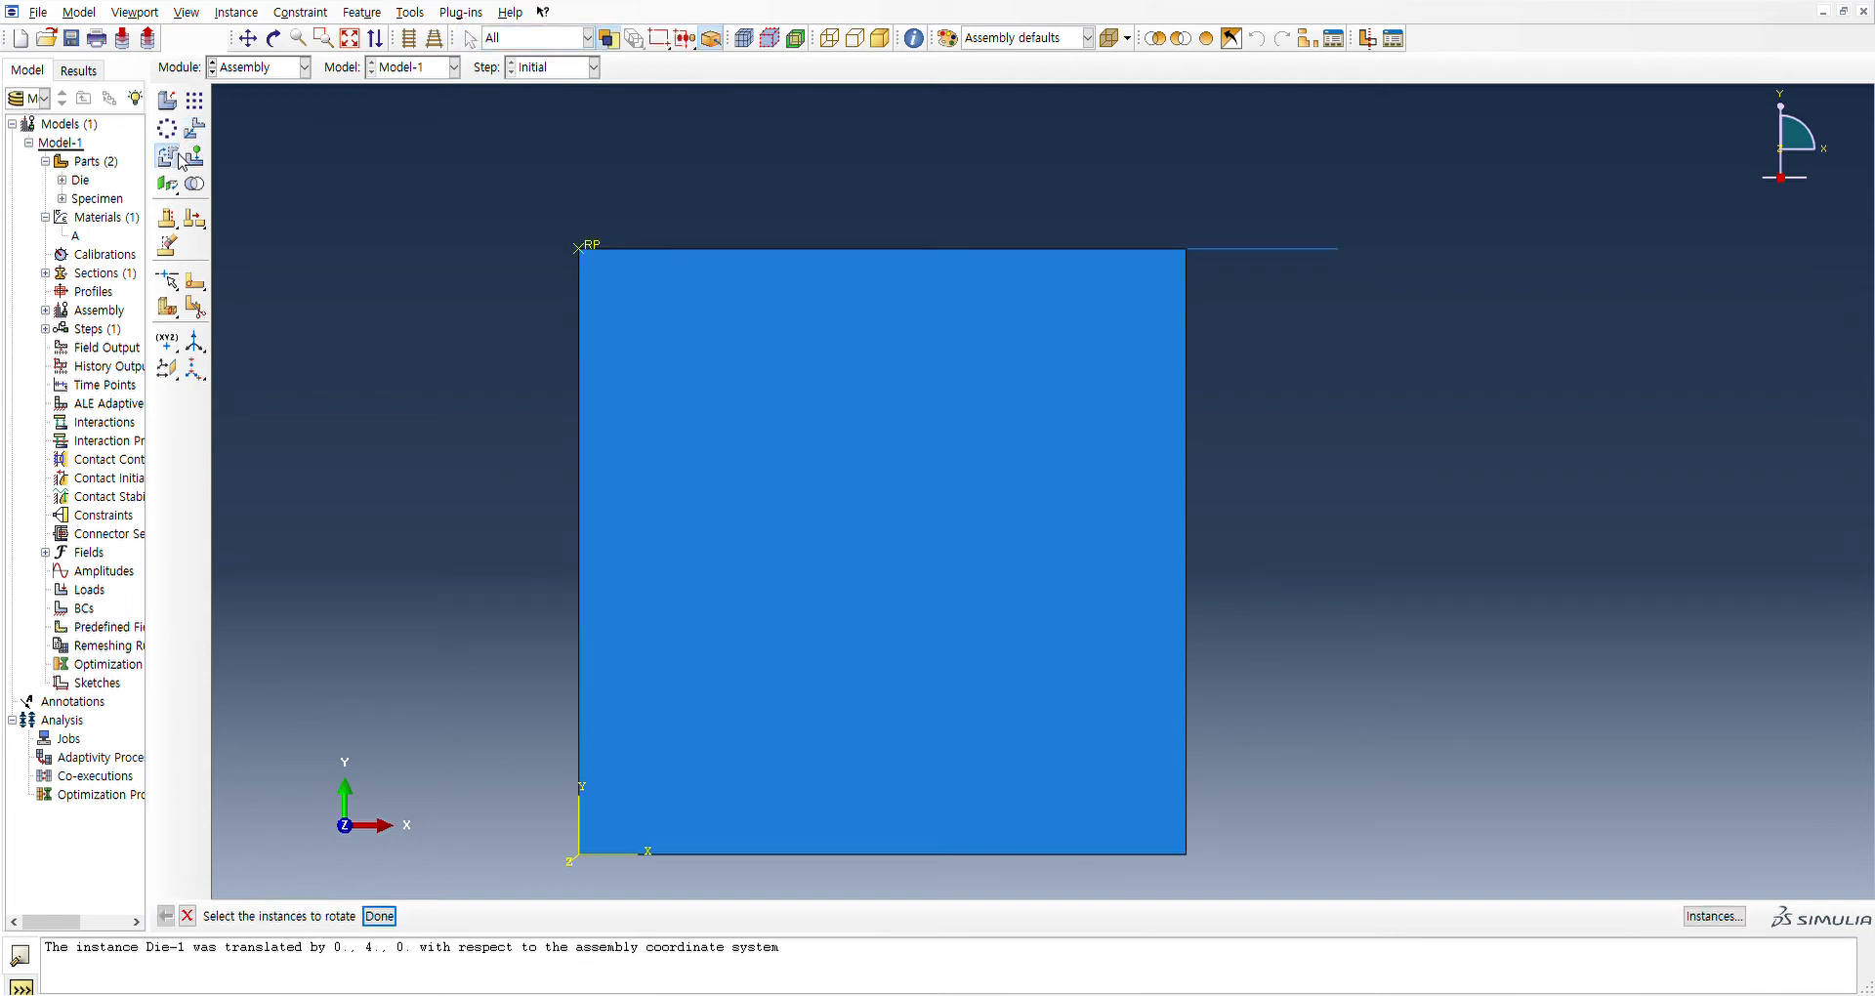
left_click(1221, 250)
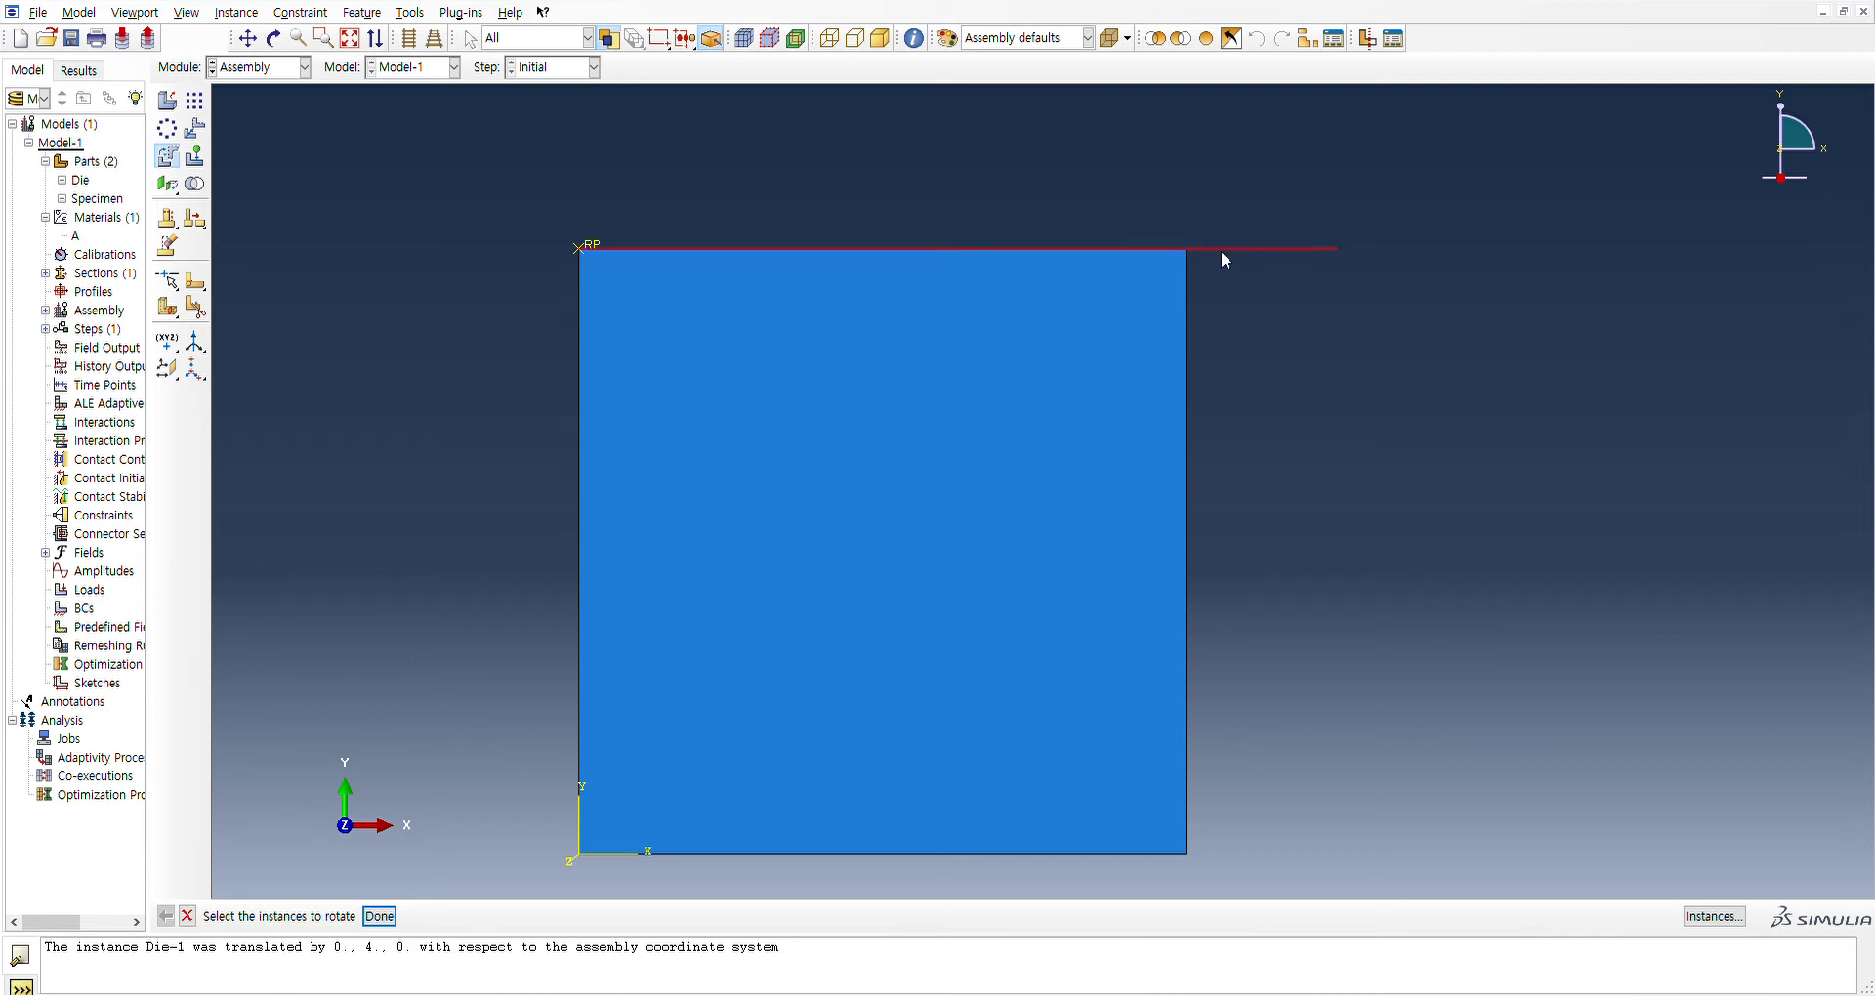
left_click(383, 917)
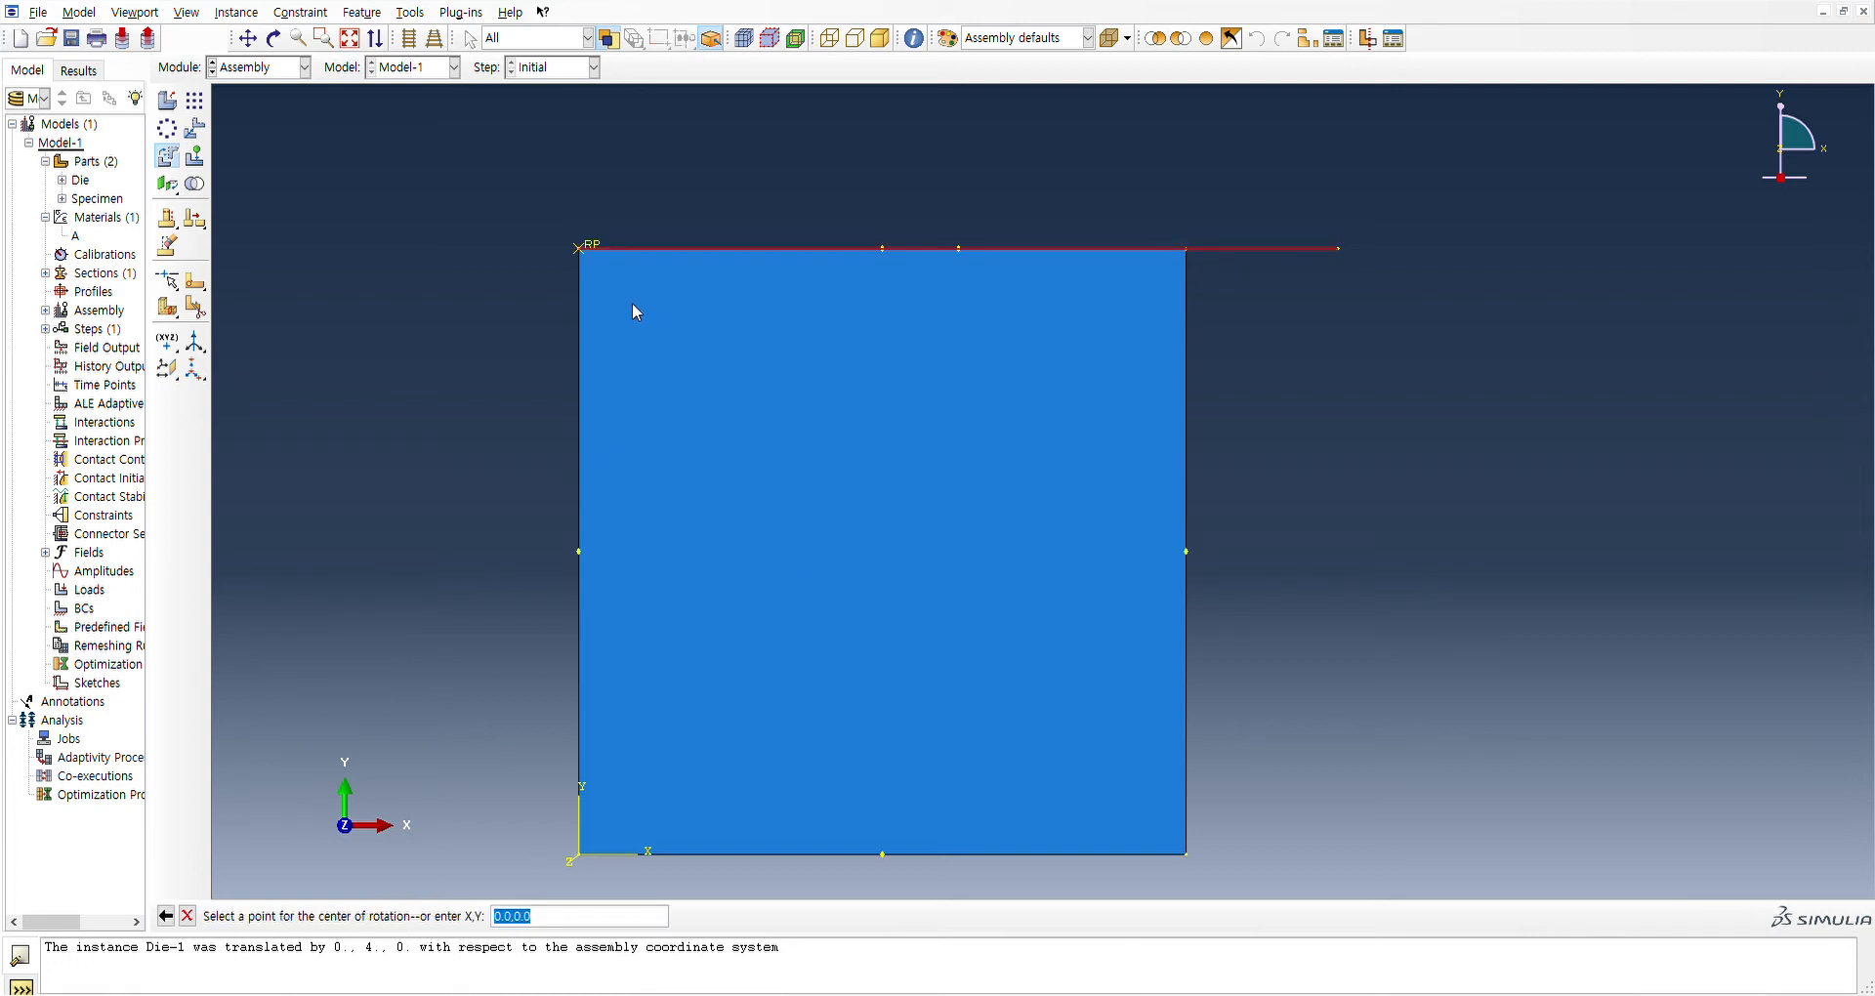
left_click(579, 245)
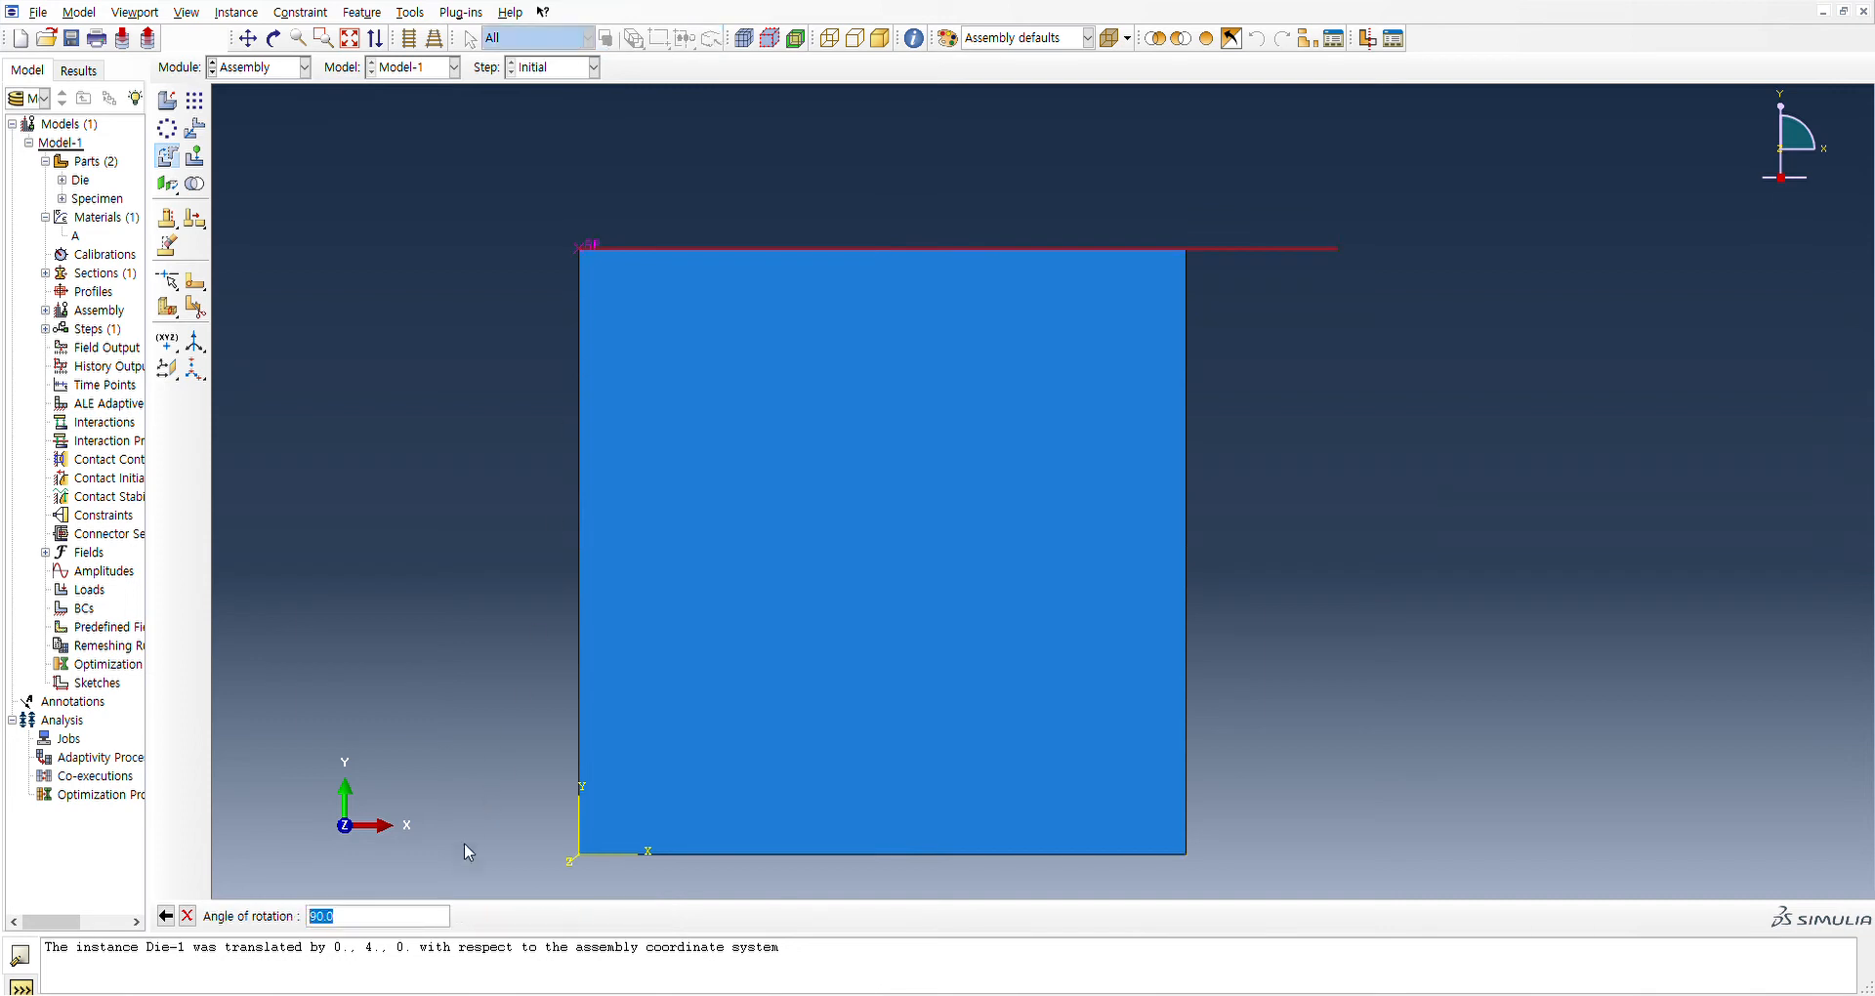
key("Return")
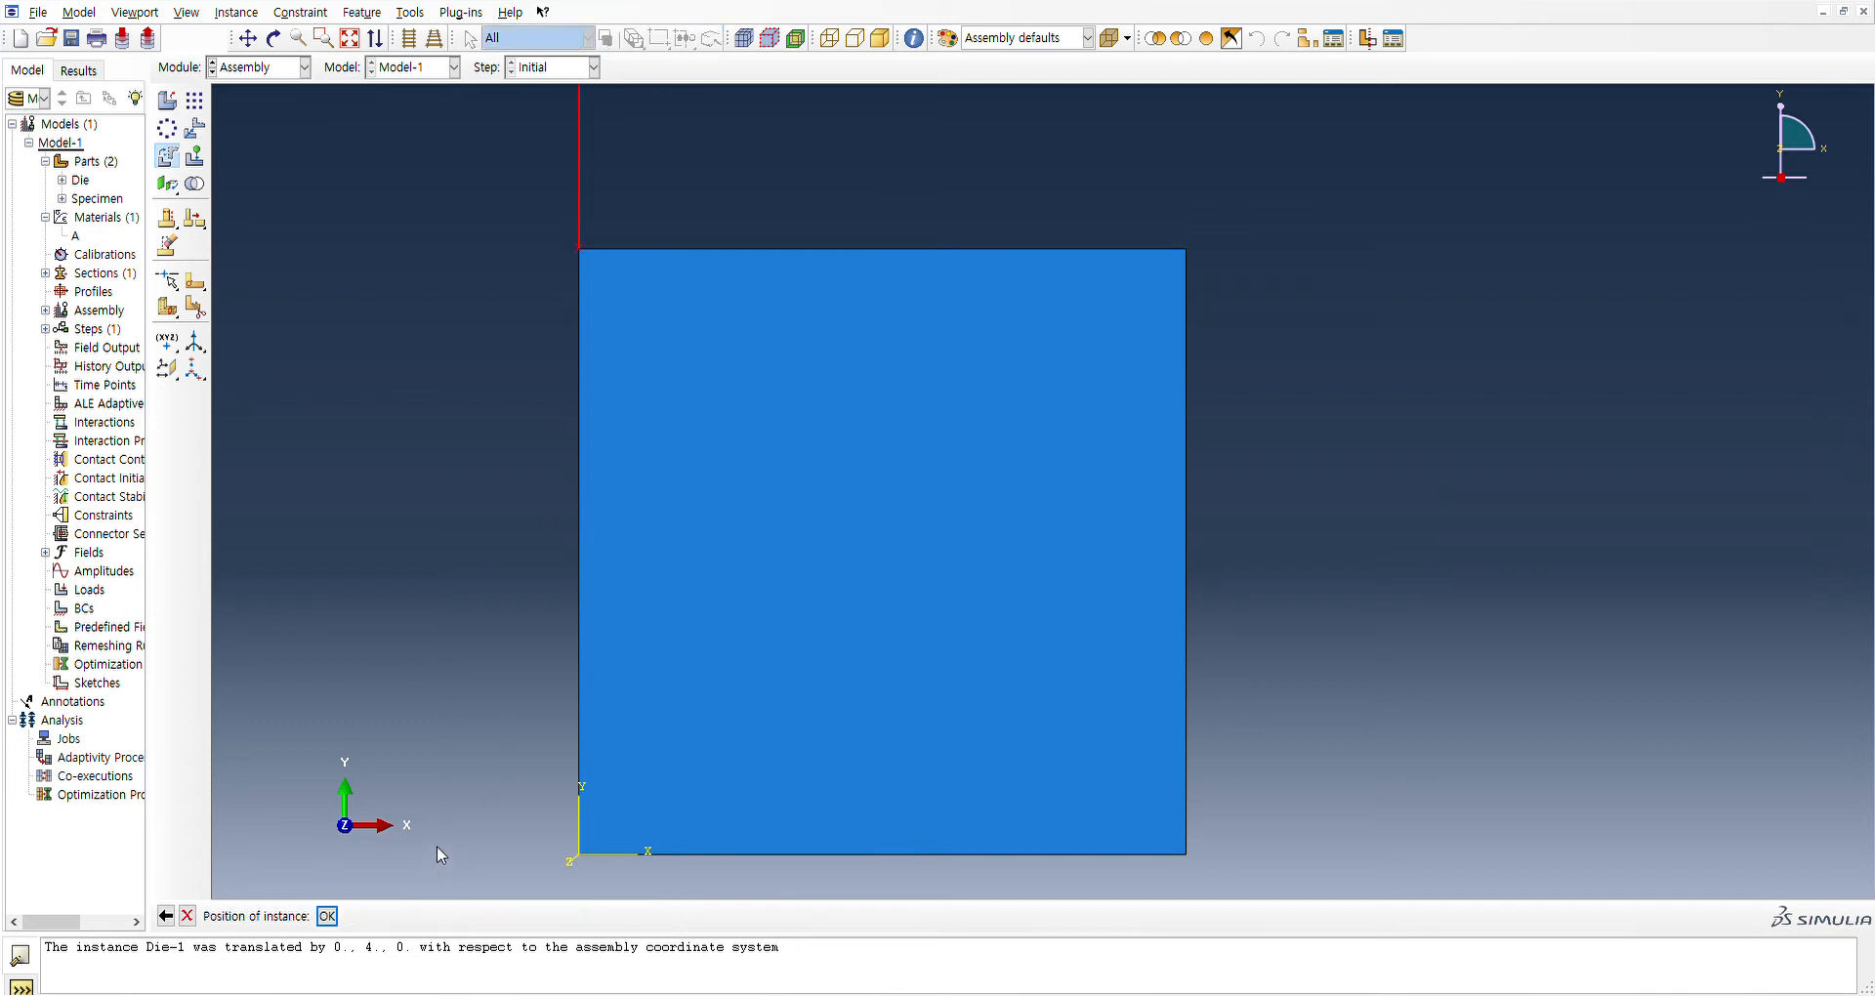
left_click(168, 916)
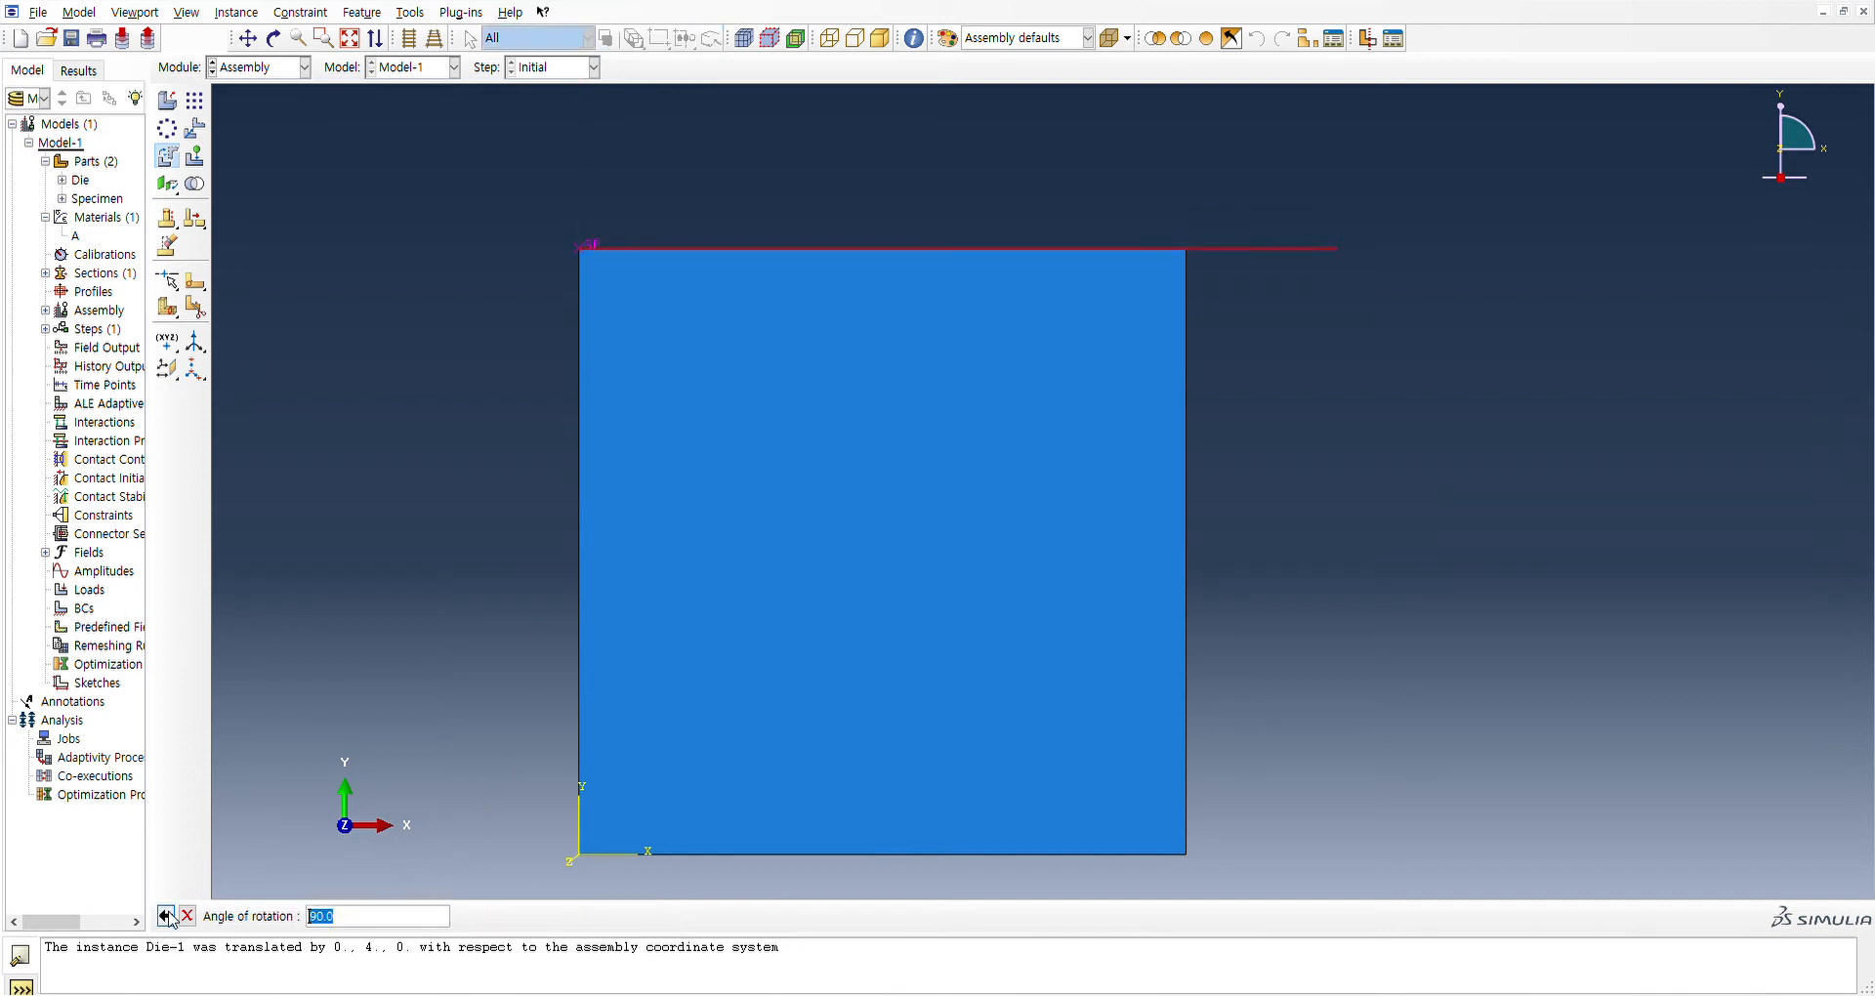
left_click(168, 915)
left_click(168, 916)
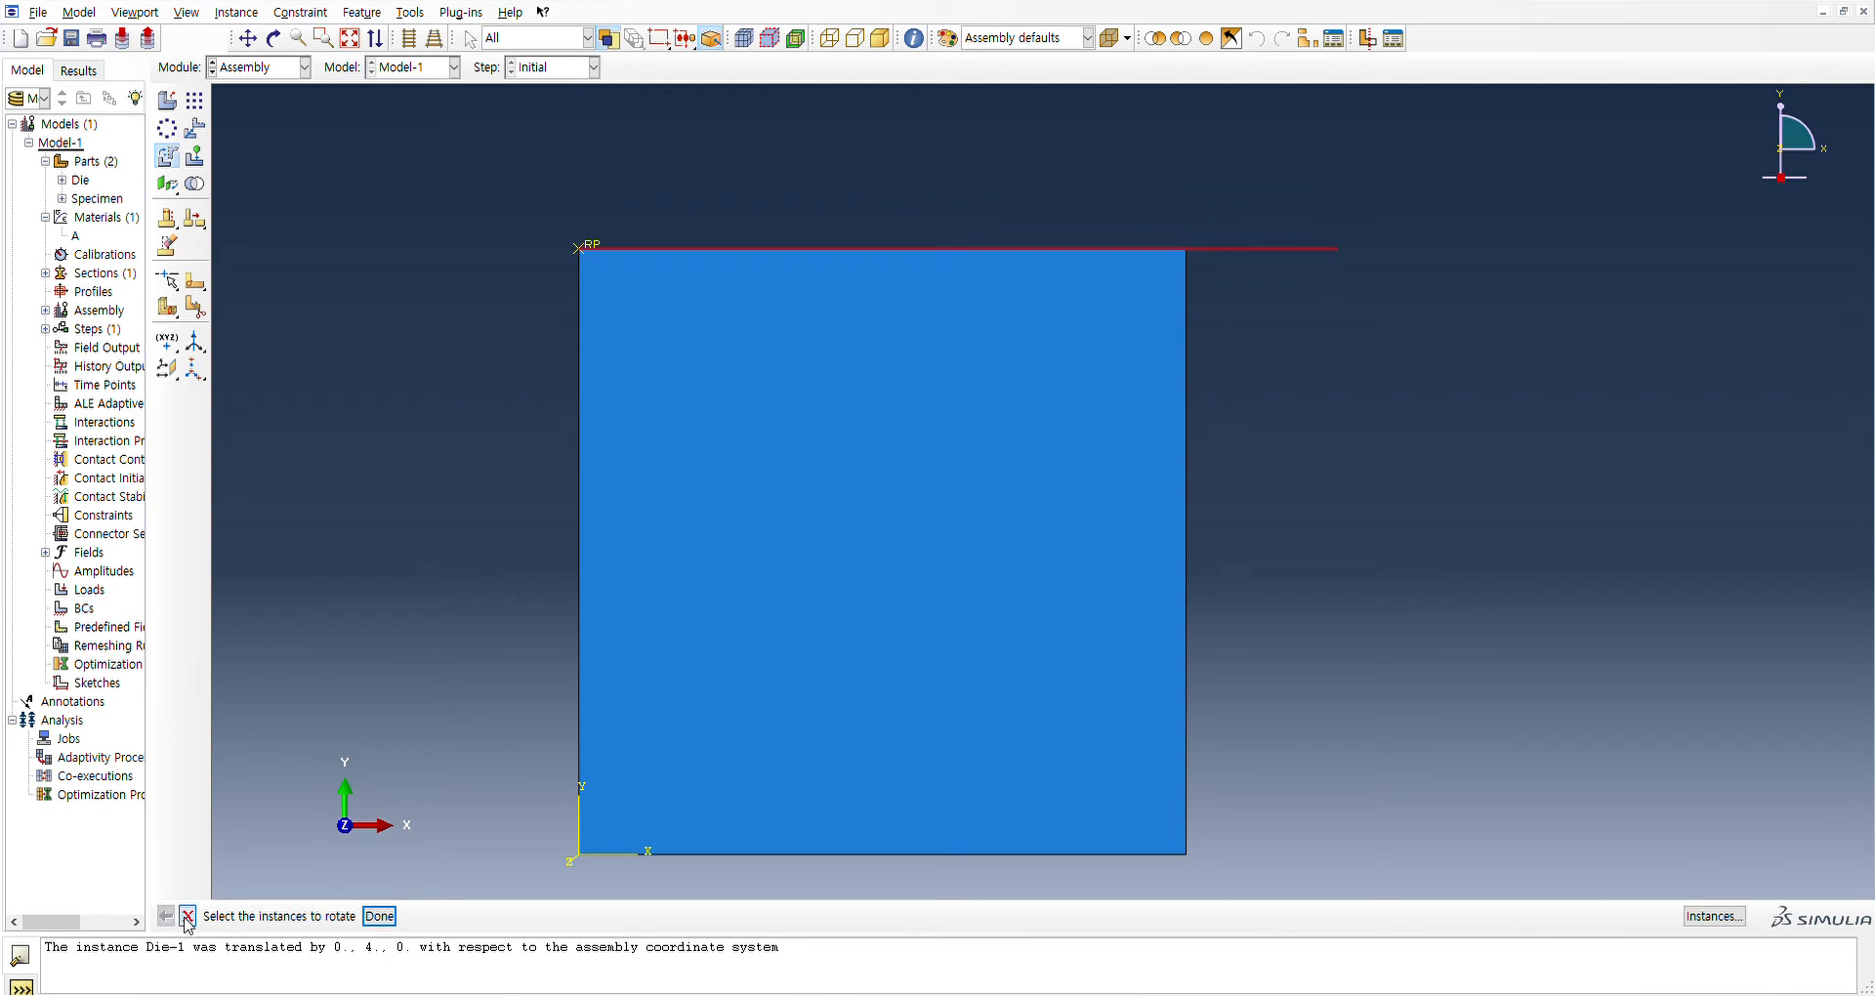
left_click(188, 916)
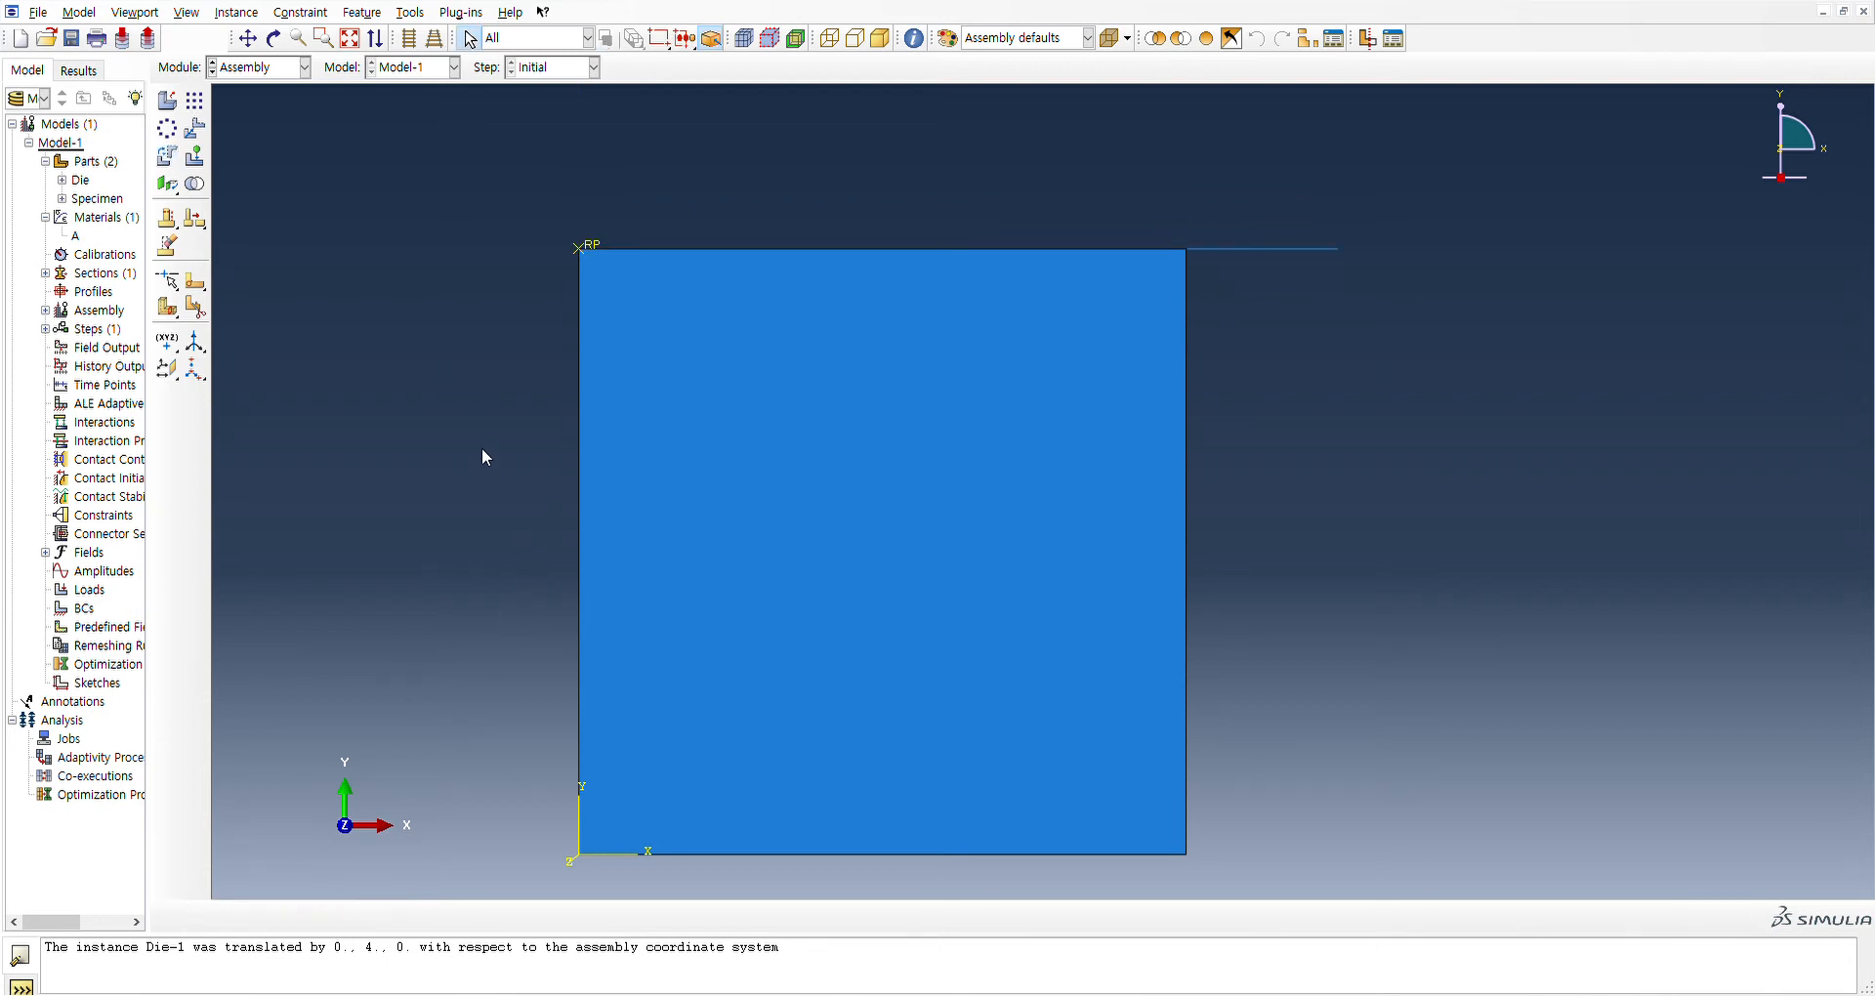
scroll(479, 440, "up", 2)
scroll(474, 440, "down", 2)
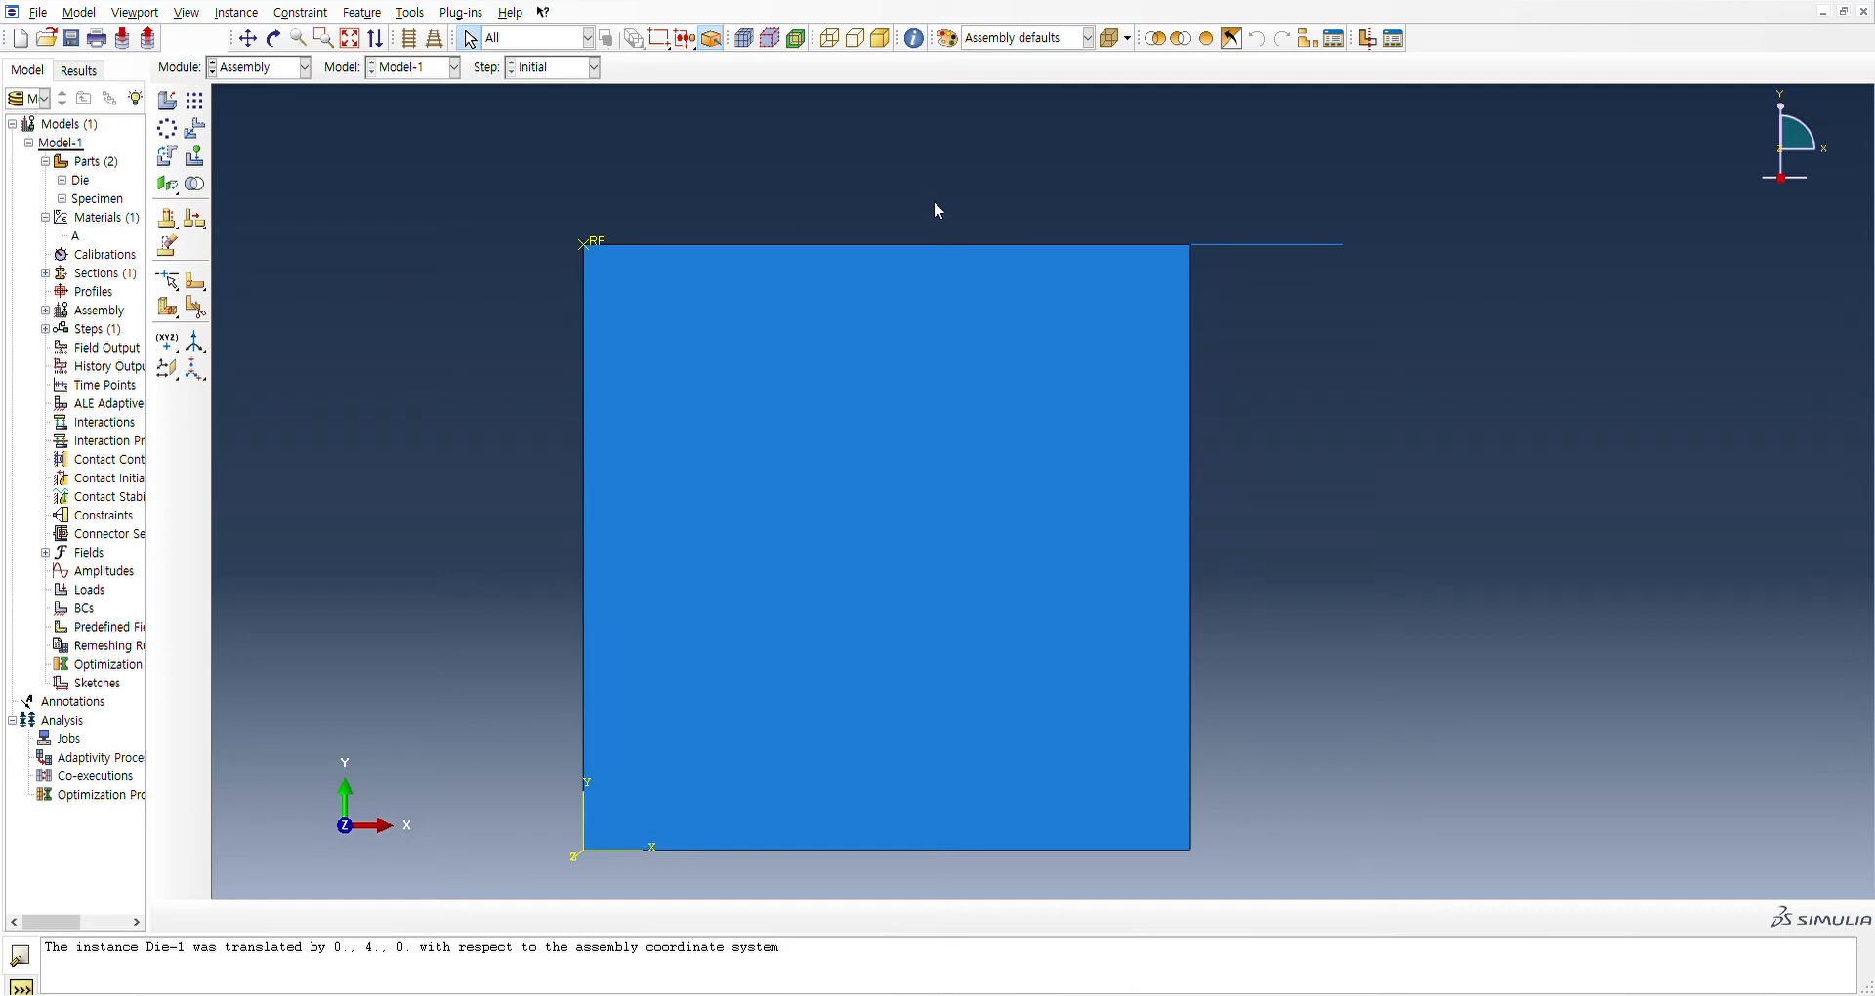
scroll(889, 161, "up", 5)
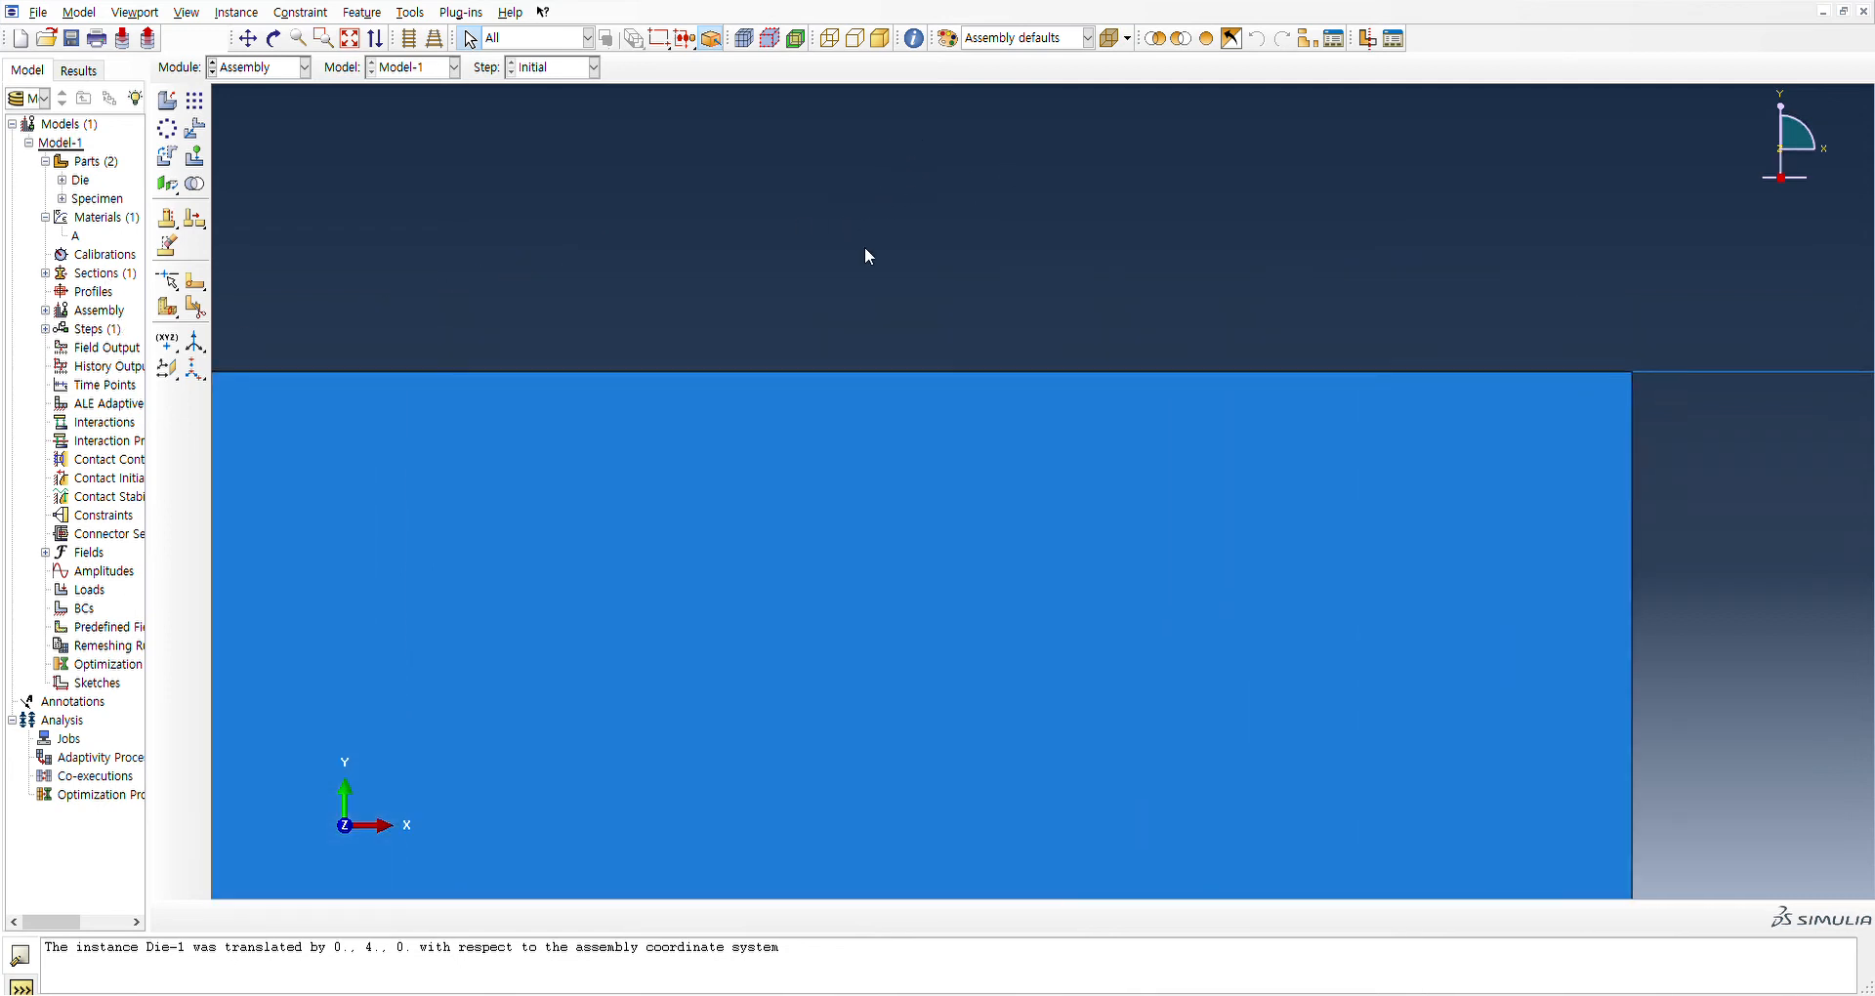
scroll(875, 379, "down", 5)
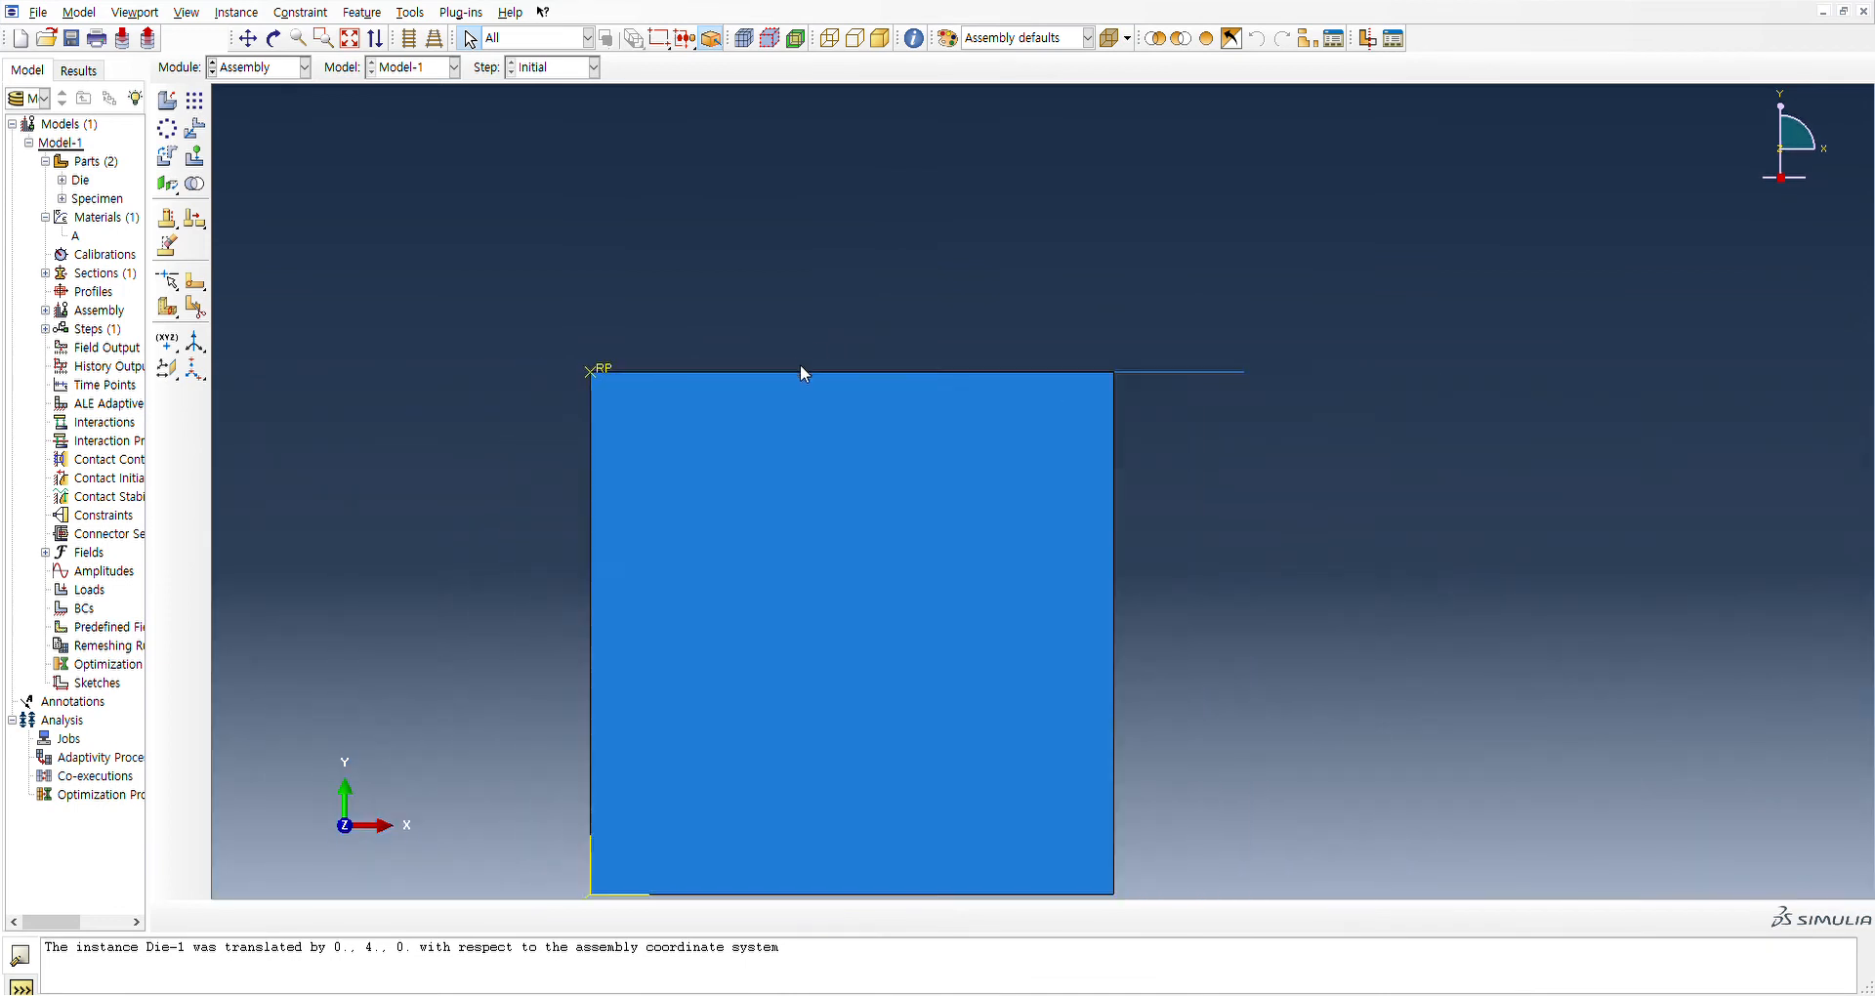
Translate the Die instance with a vector from 0.0,0.0 to 0.0,1.0, and switch to the Step module
left_click(195, 129)
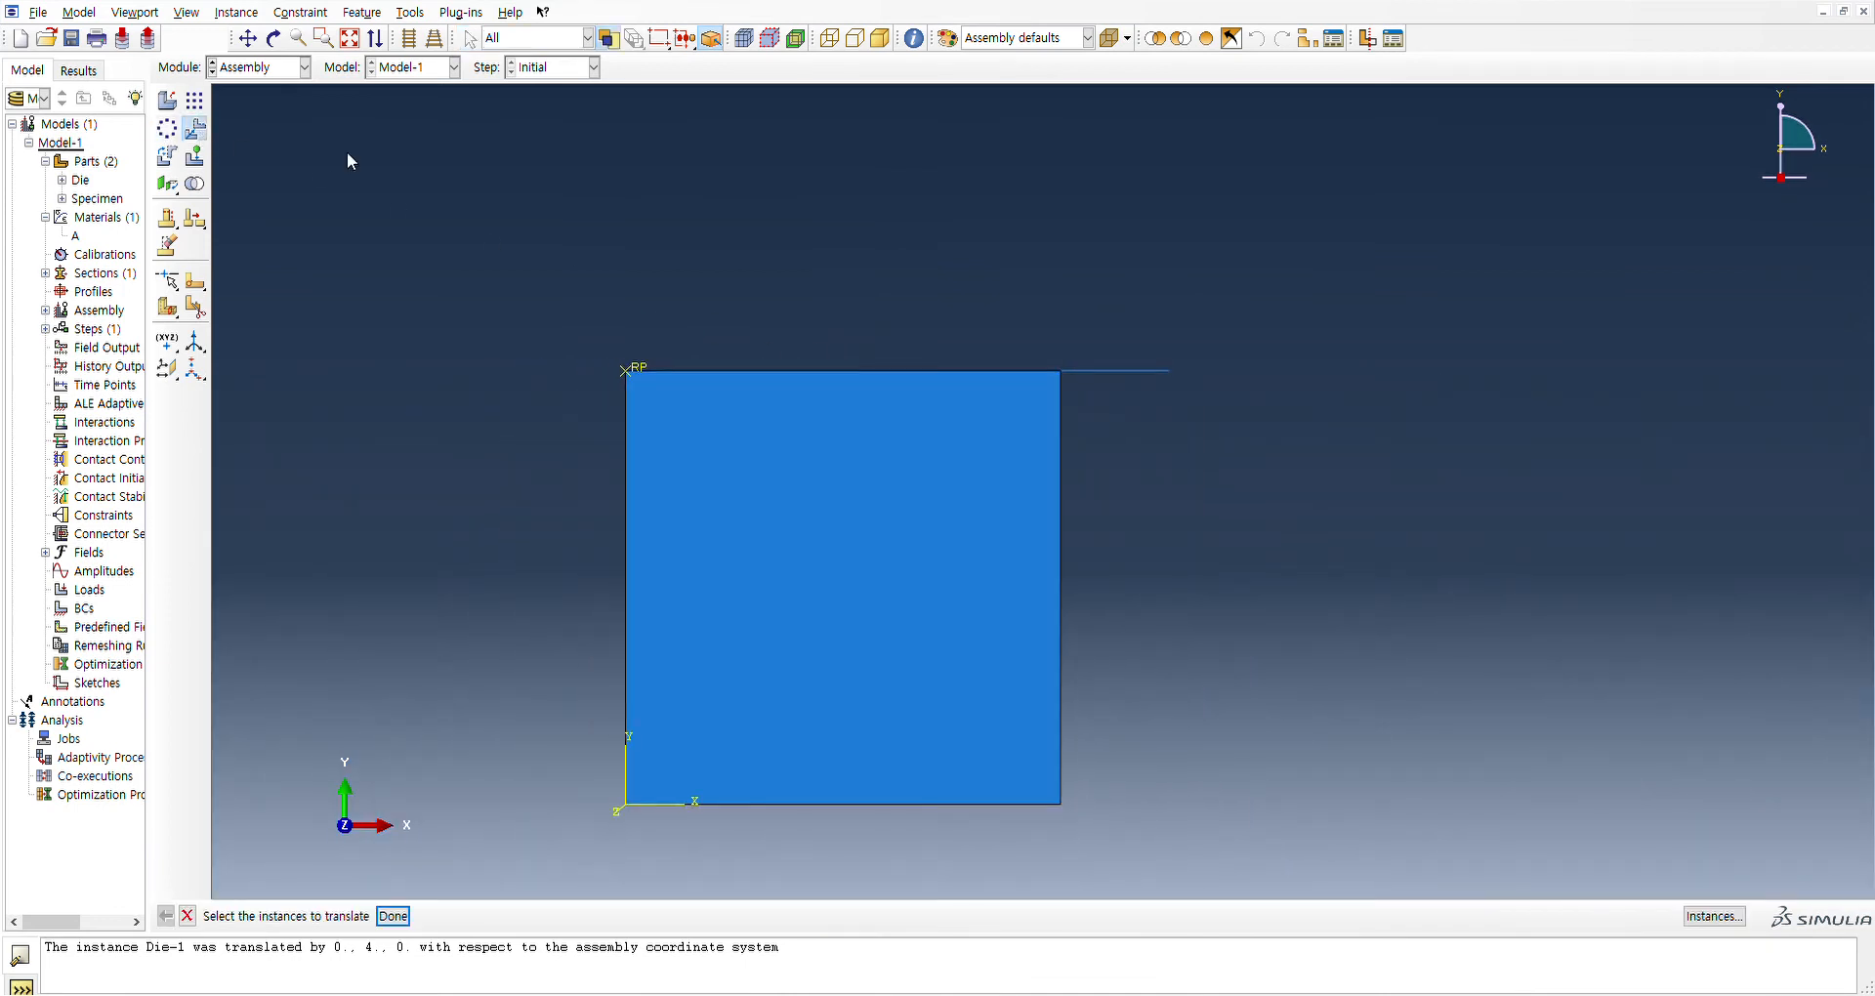
left_click(1113, 372)
middle_click(1121, 447)
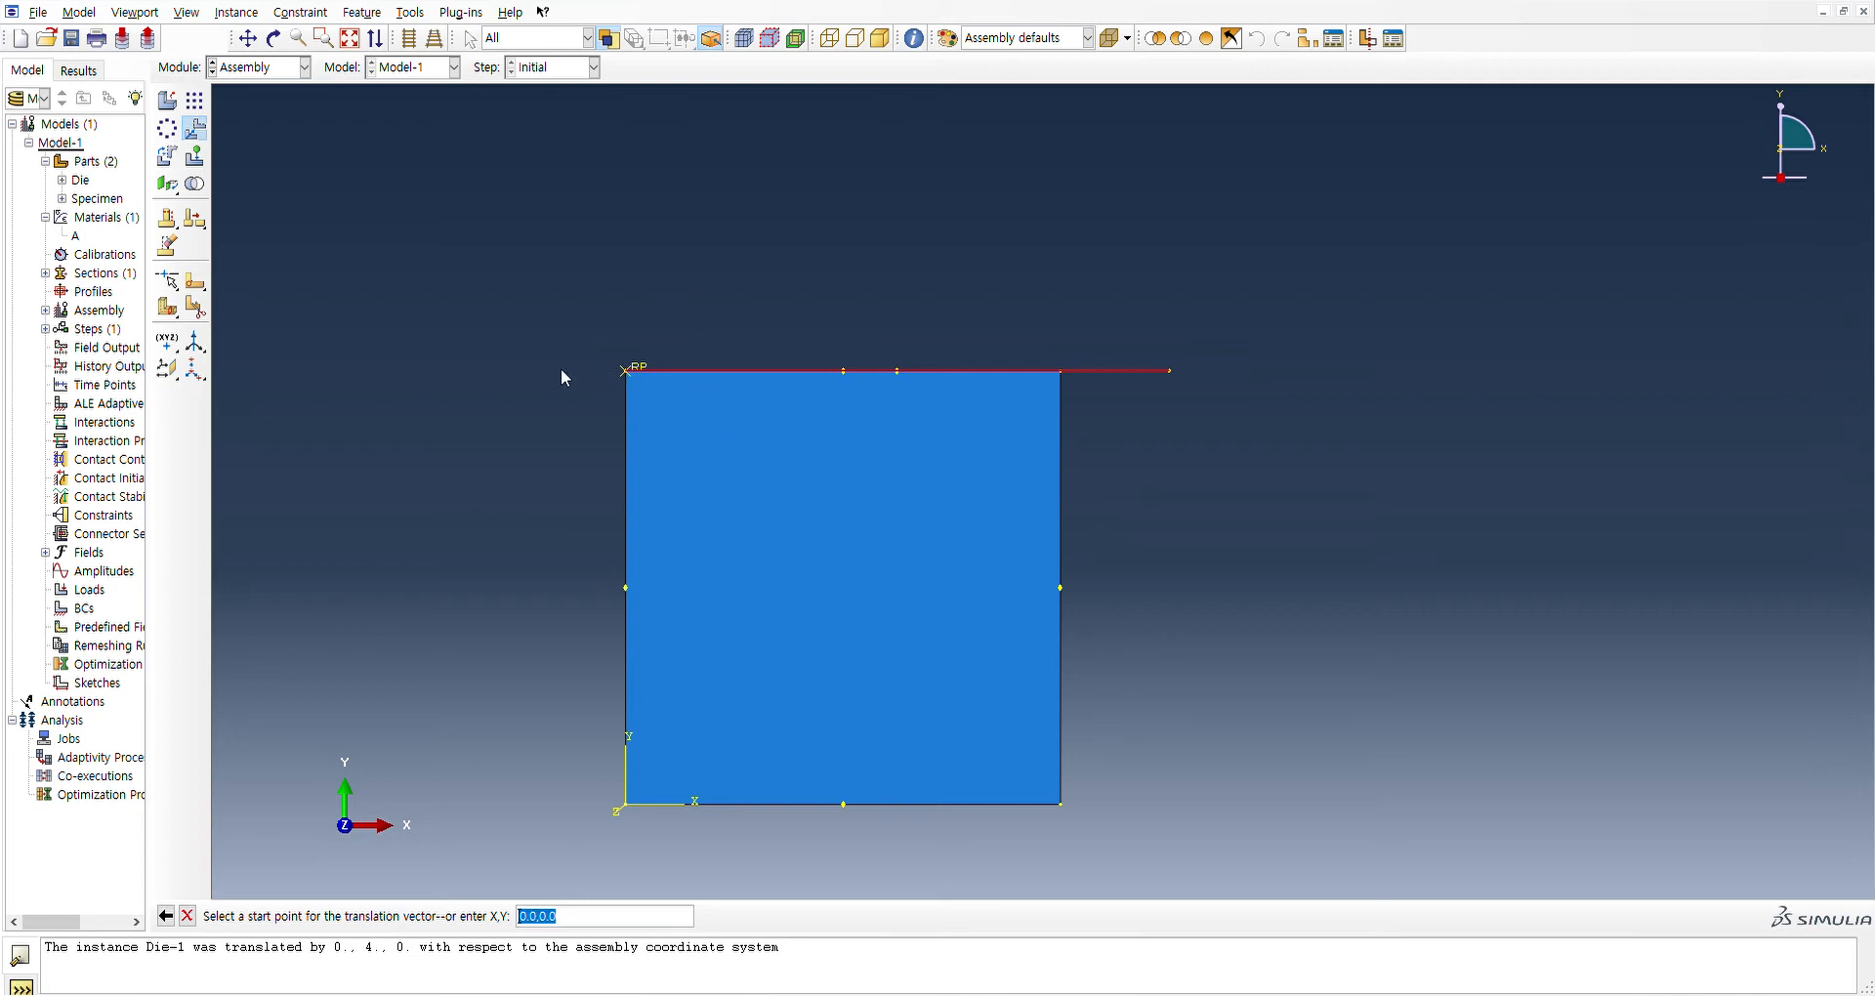
left_click(546, 923)
key("BackSpace")
type("1")
key("BackSpace")
key("BackSpace")
key("BackSpace")
type("0.0")
key("Return")
left_click(552, 921)
double_click(548, 918)
type("1")
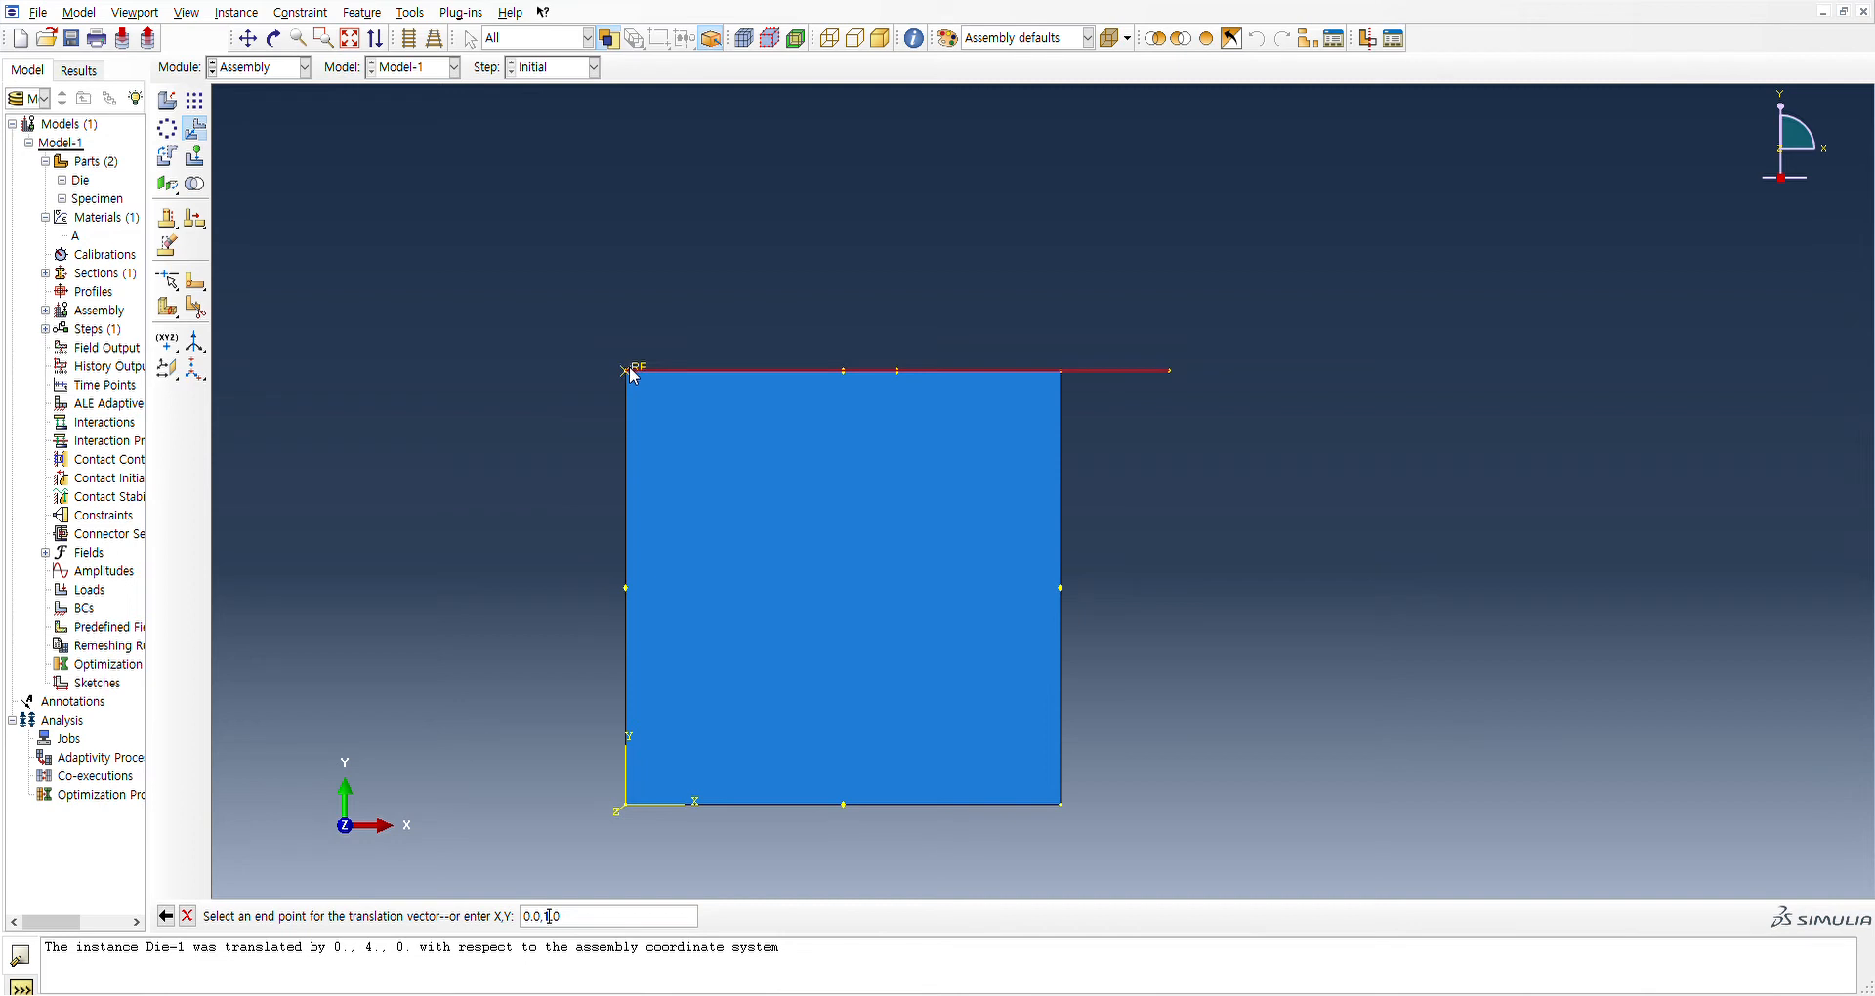
key("Return")
left_click(327, 916)
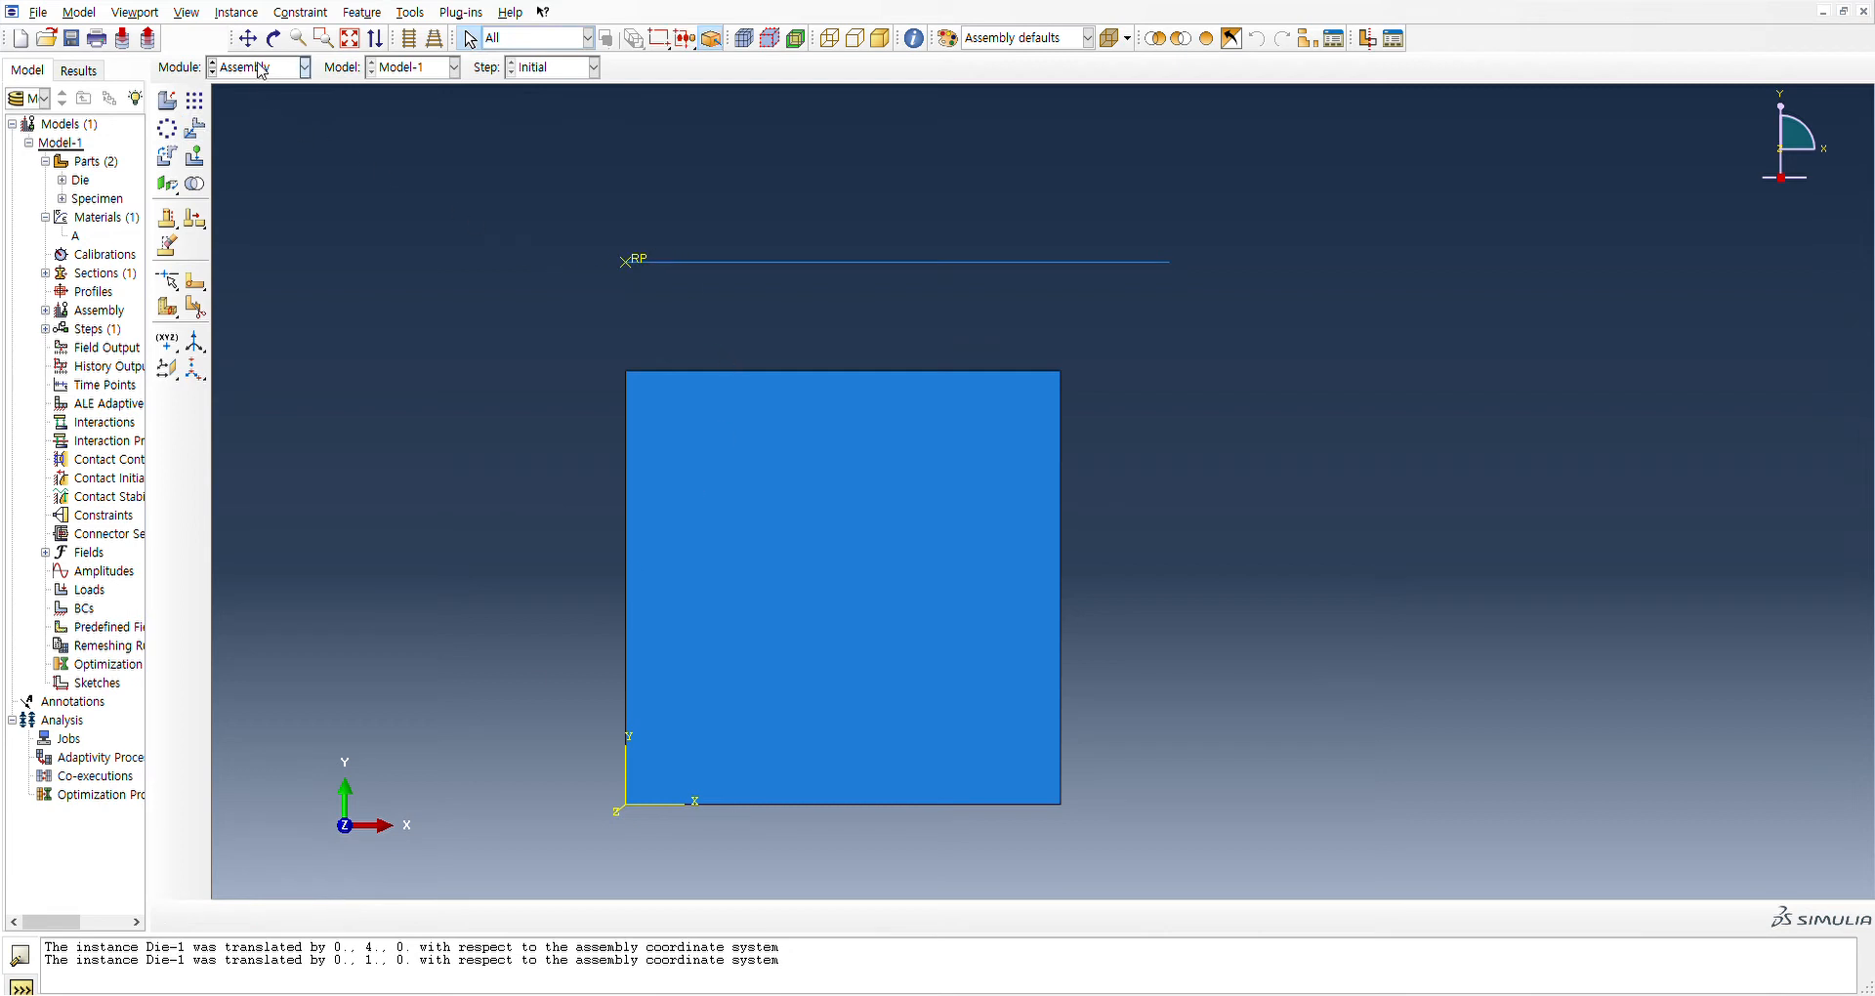
left_click(242, 154)
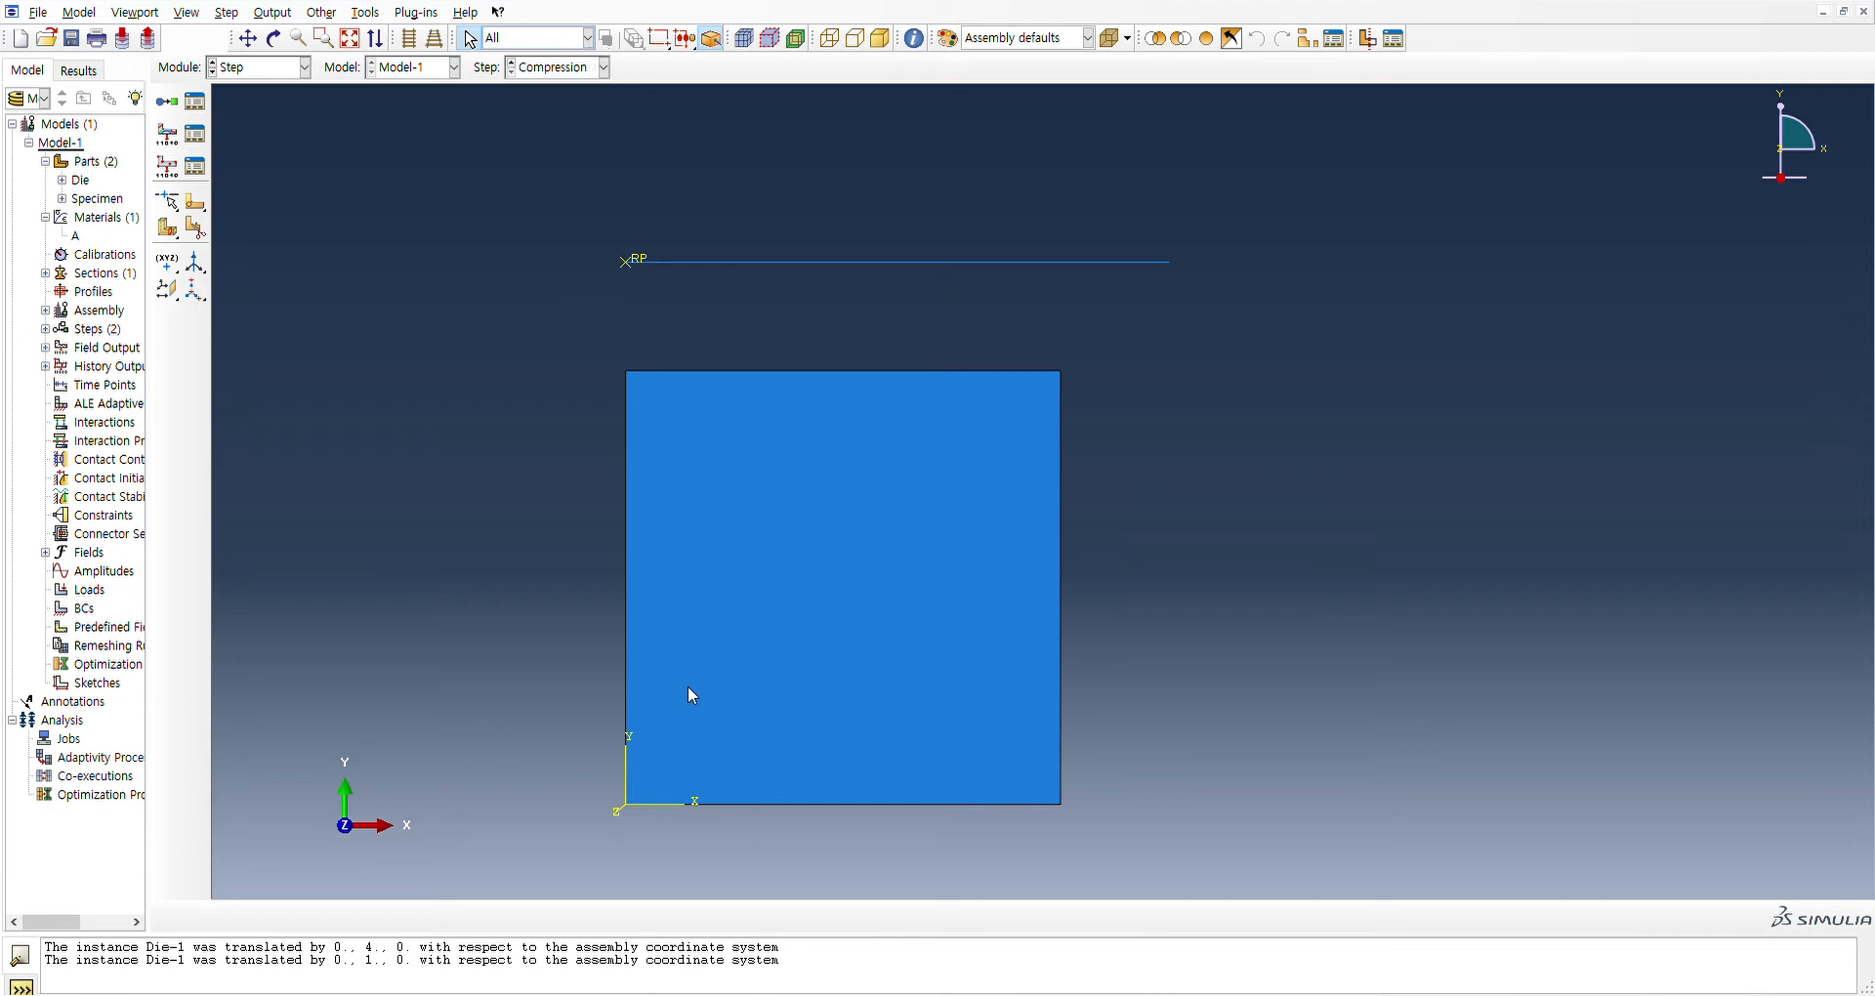
Create an analysis step named Return after the Compression step
left_click(45, 330)
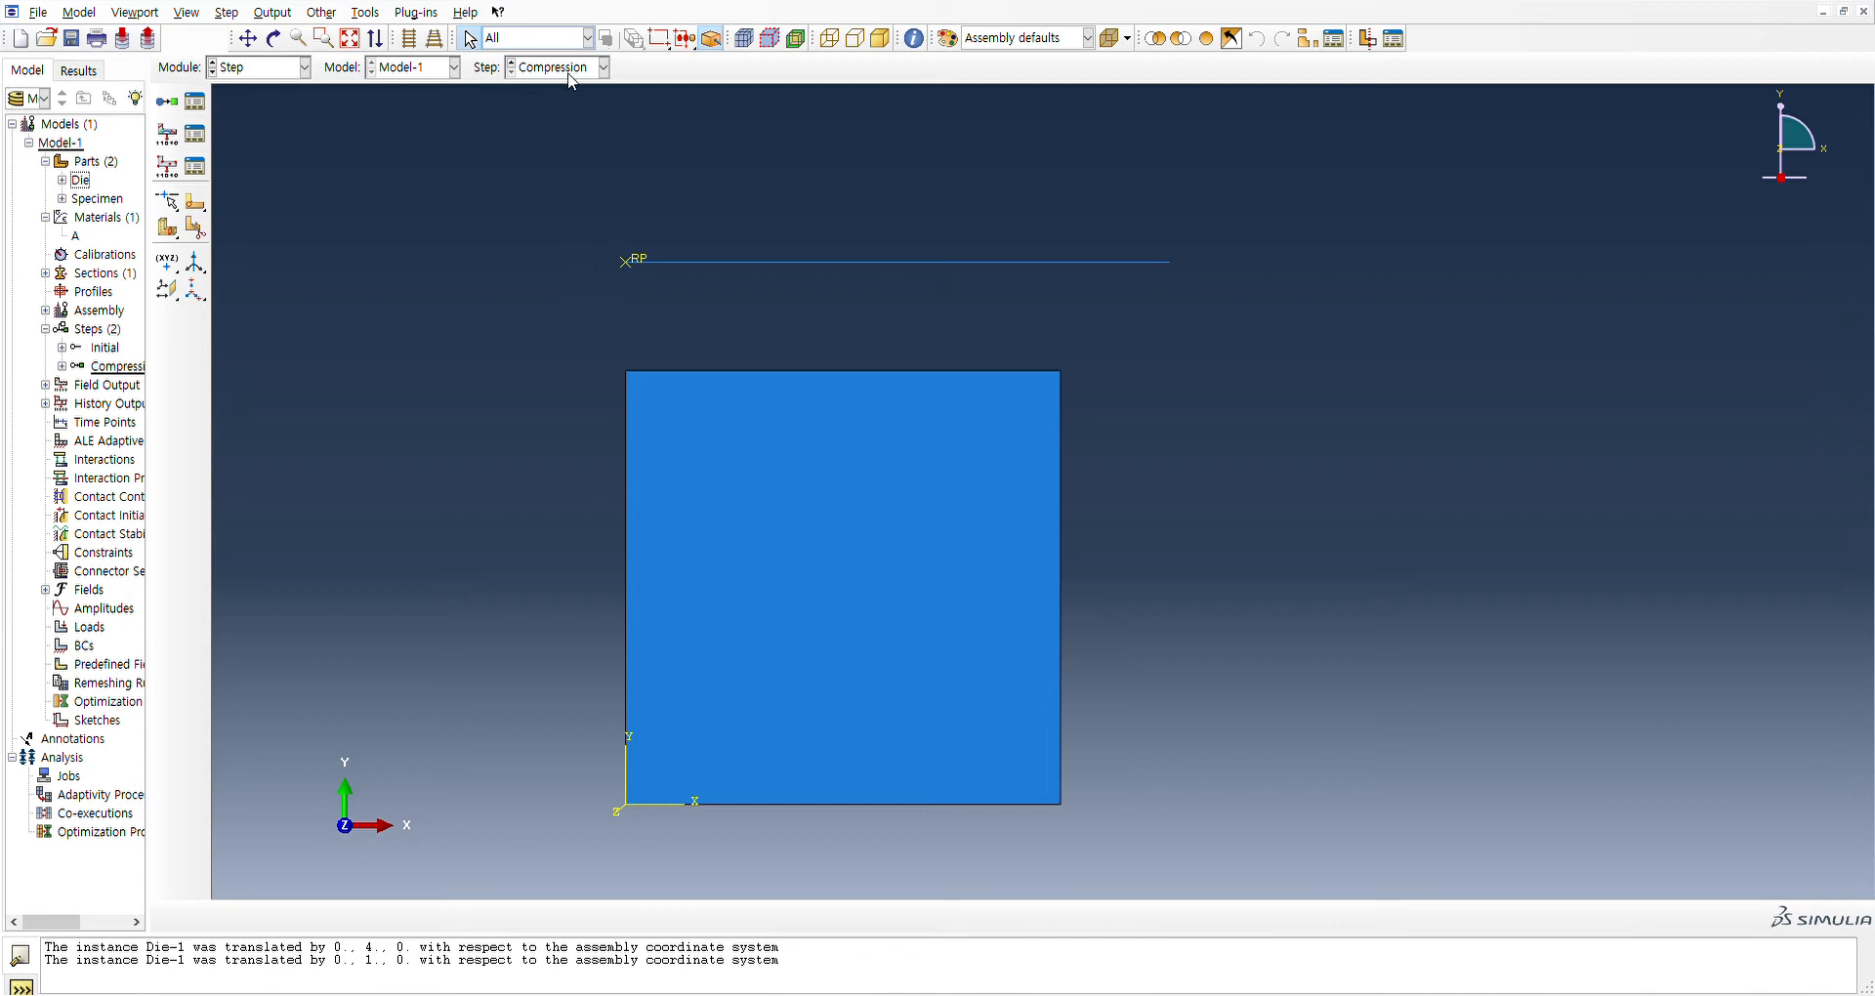
double_click(96, 332)
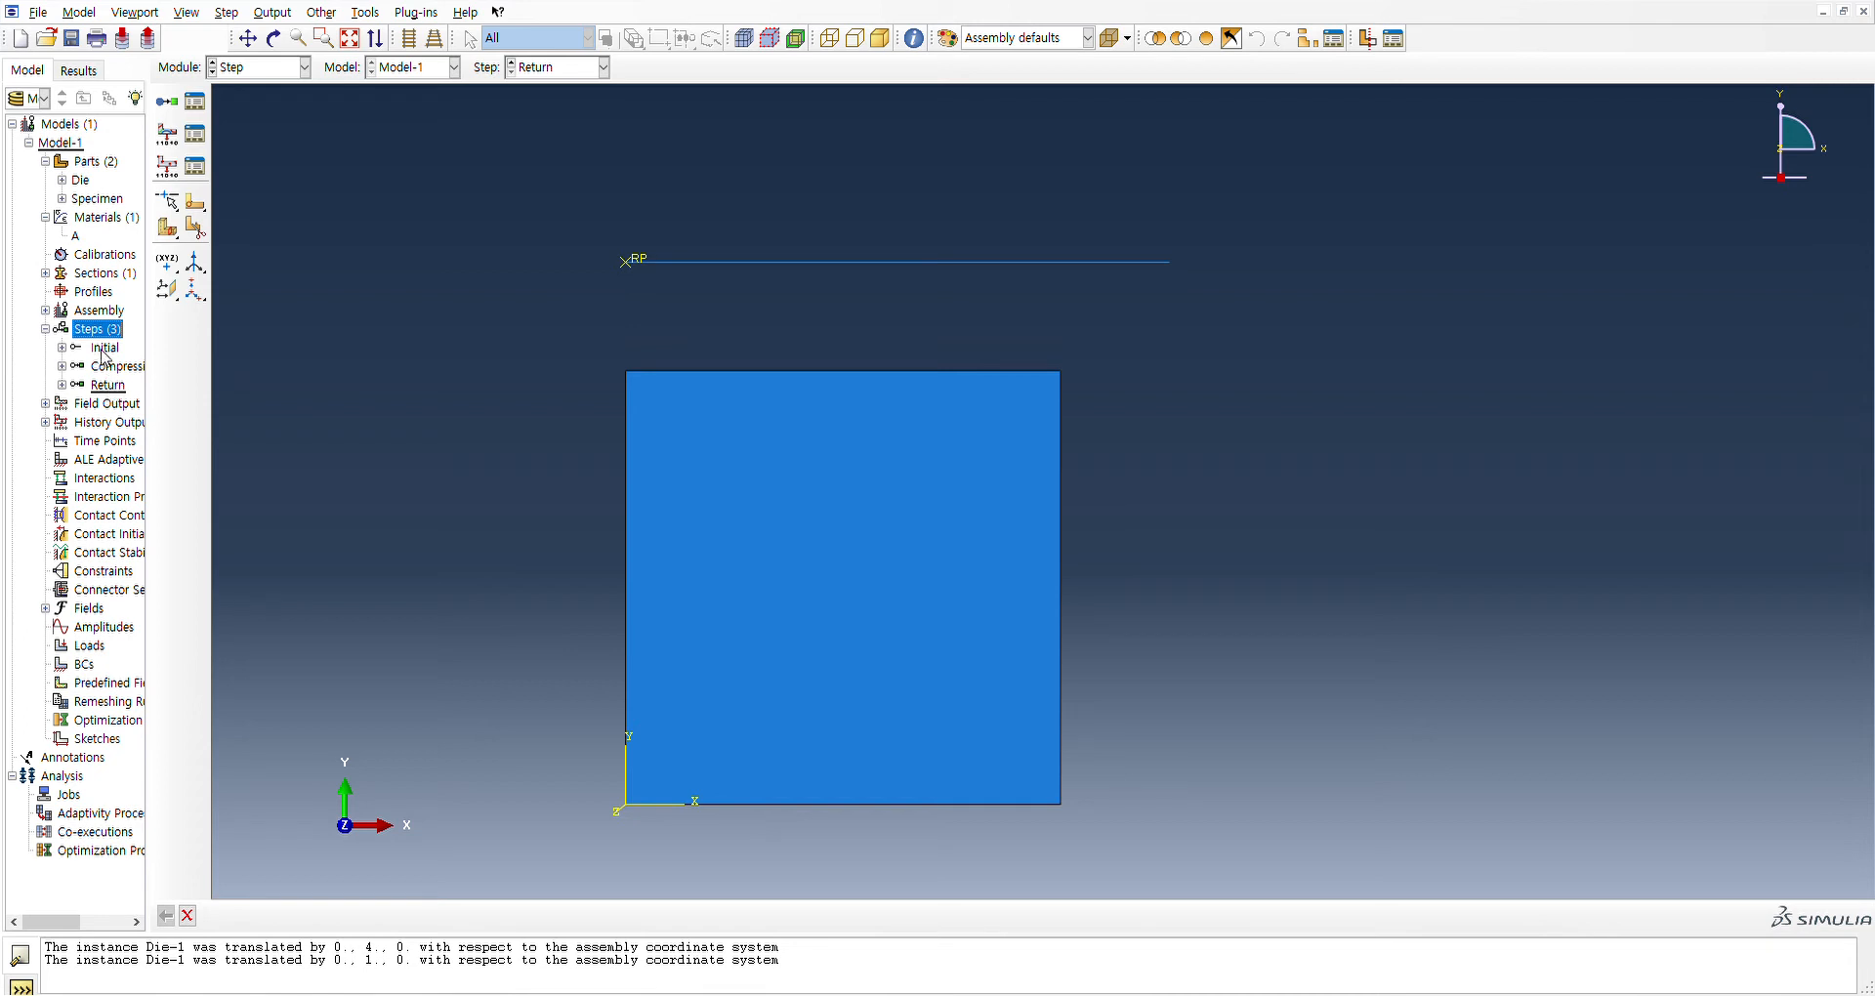
left_click(105, 349)
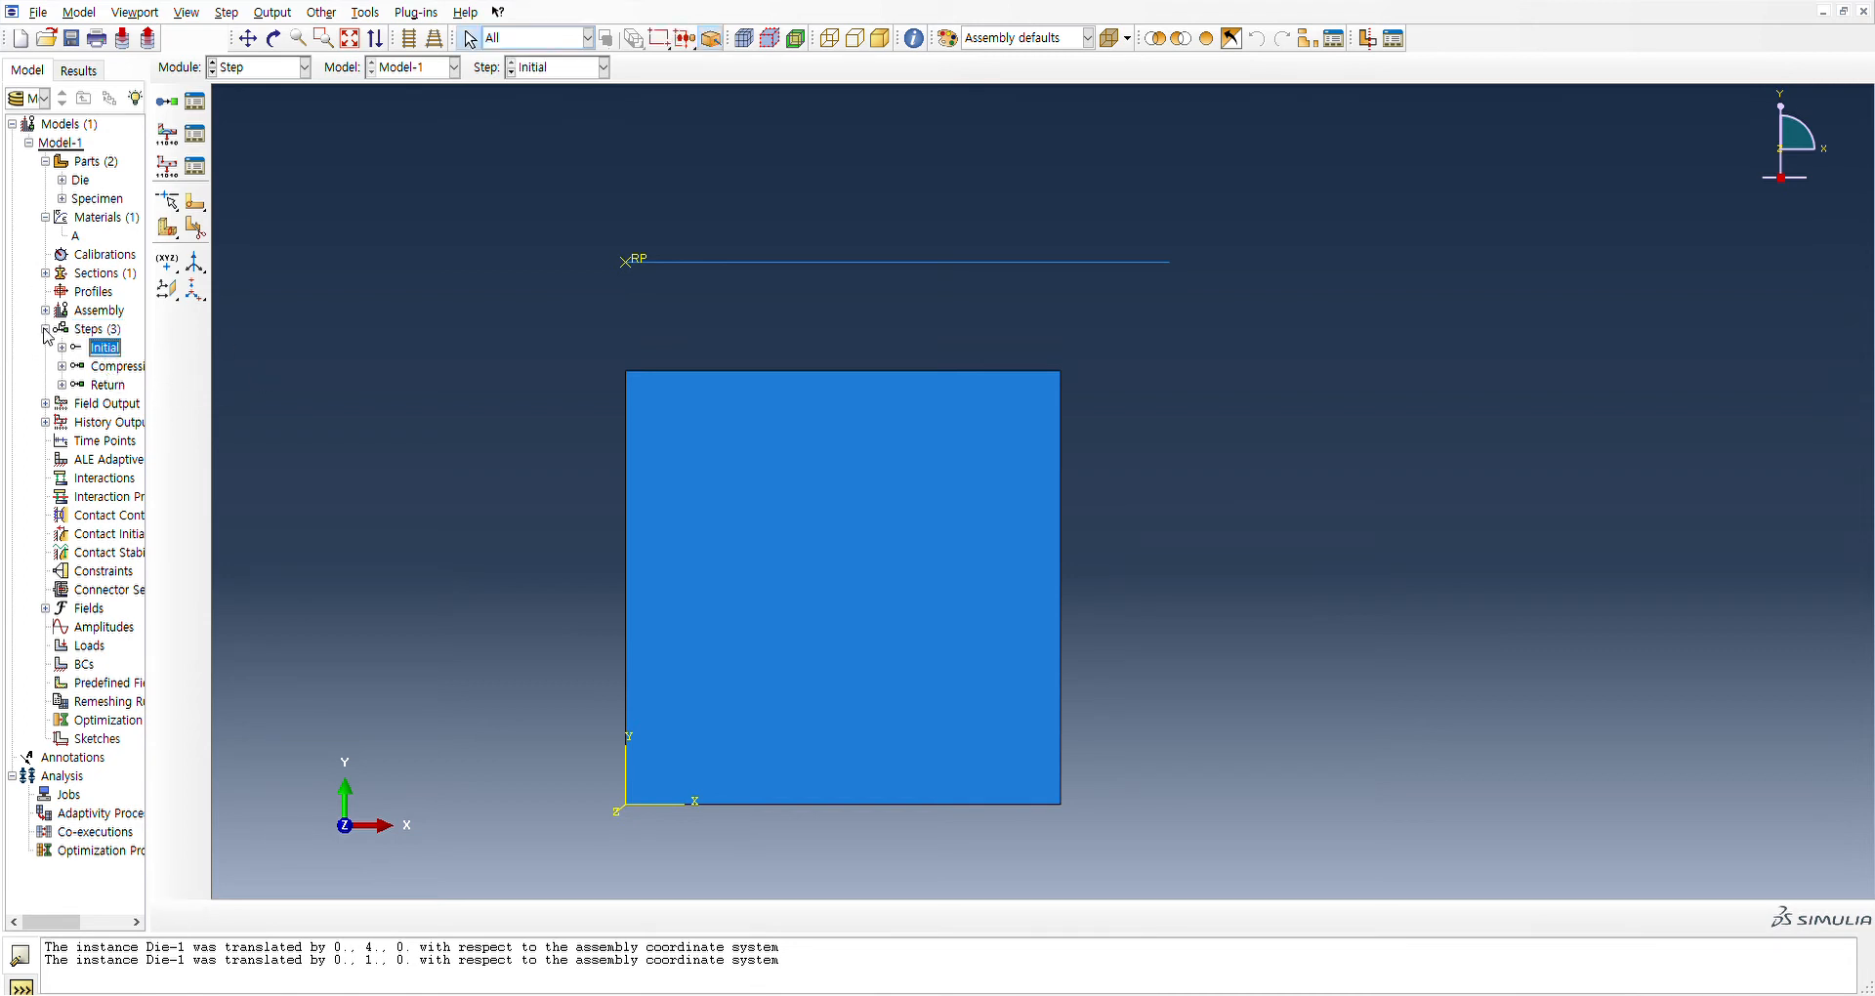
left_click(45, 330)
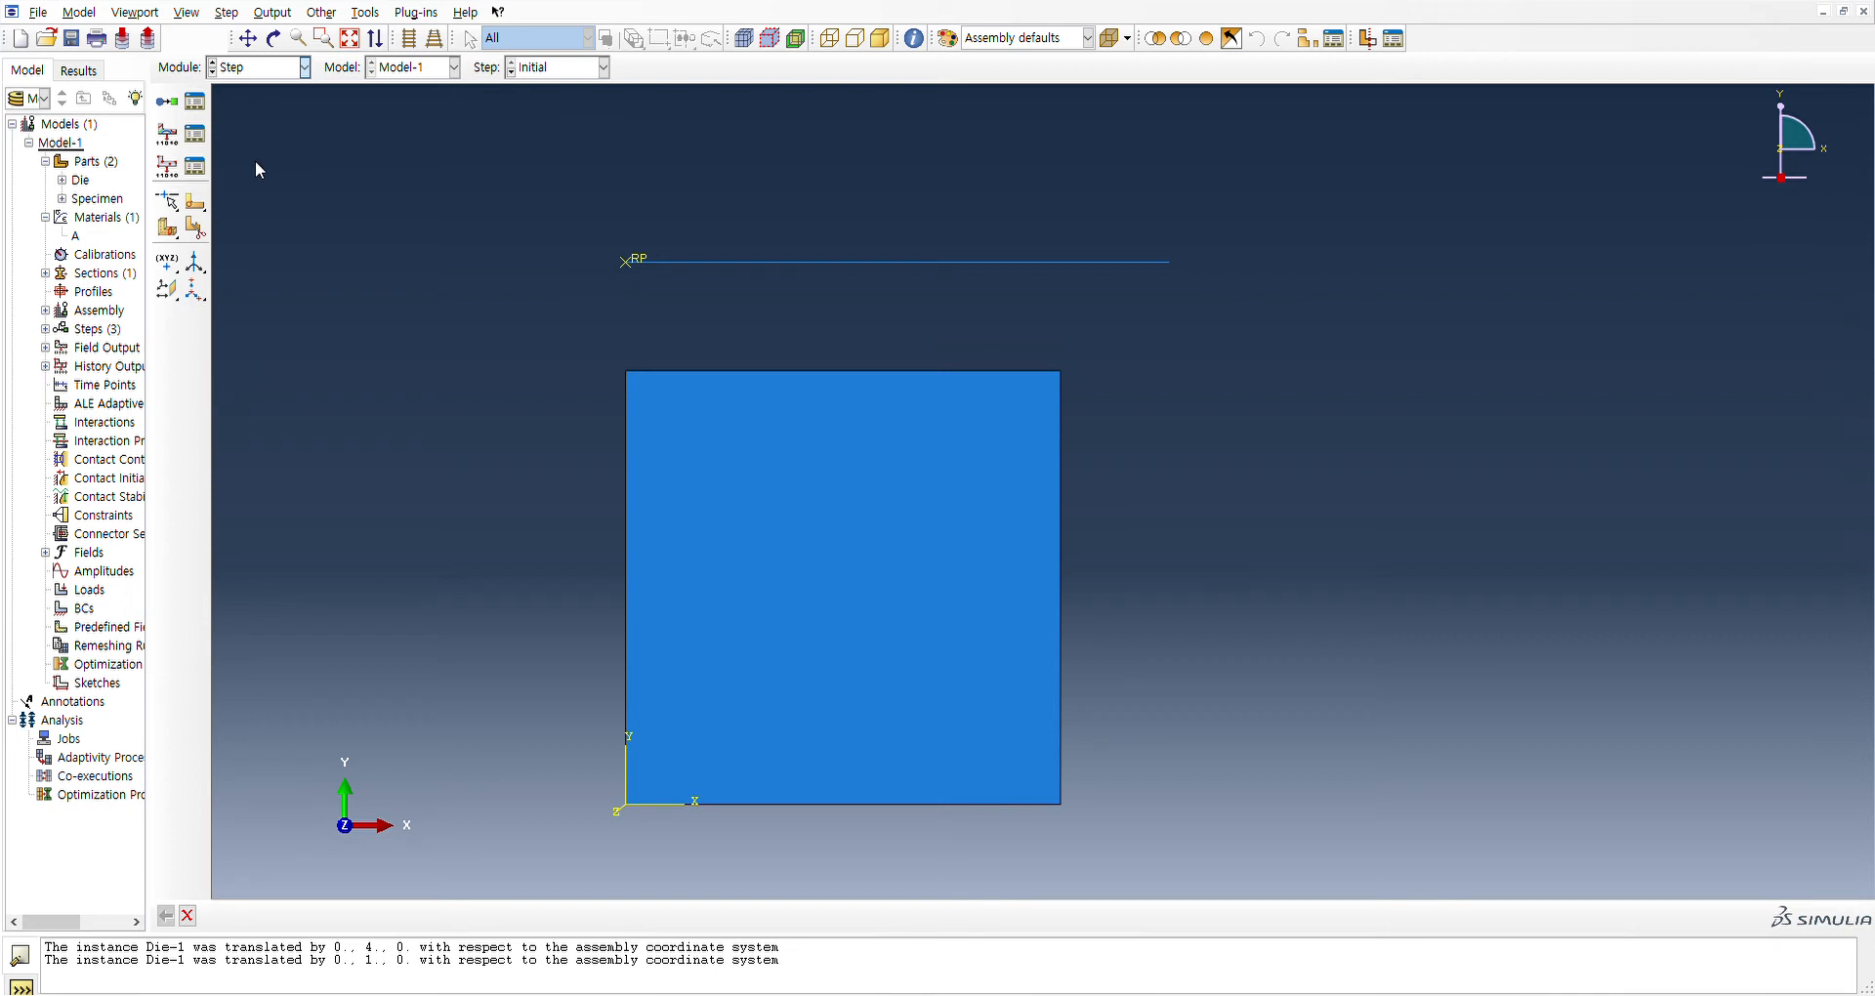
Switch to the Interaction module and create an interaction property named Friction
key("Down")
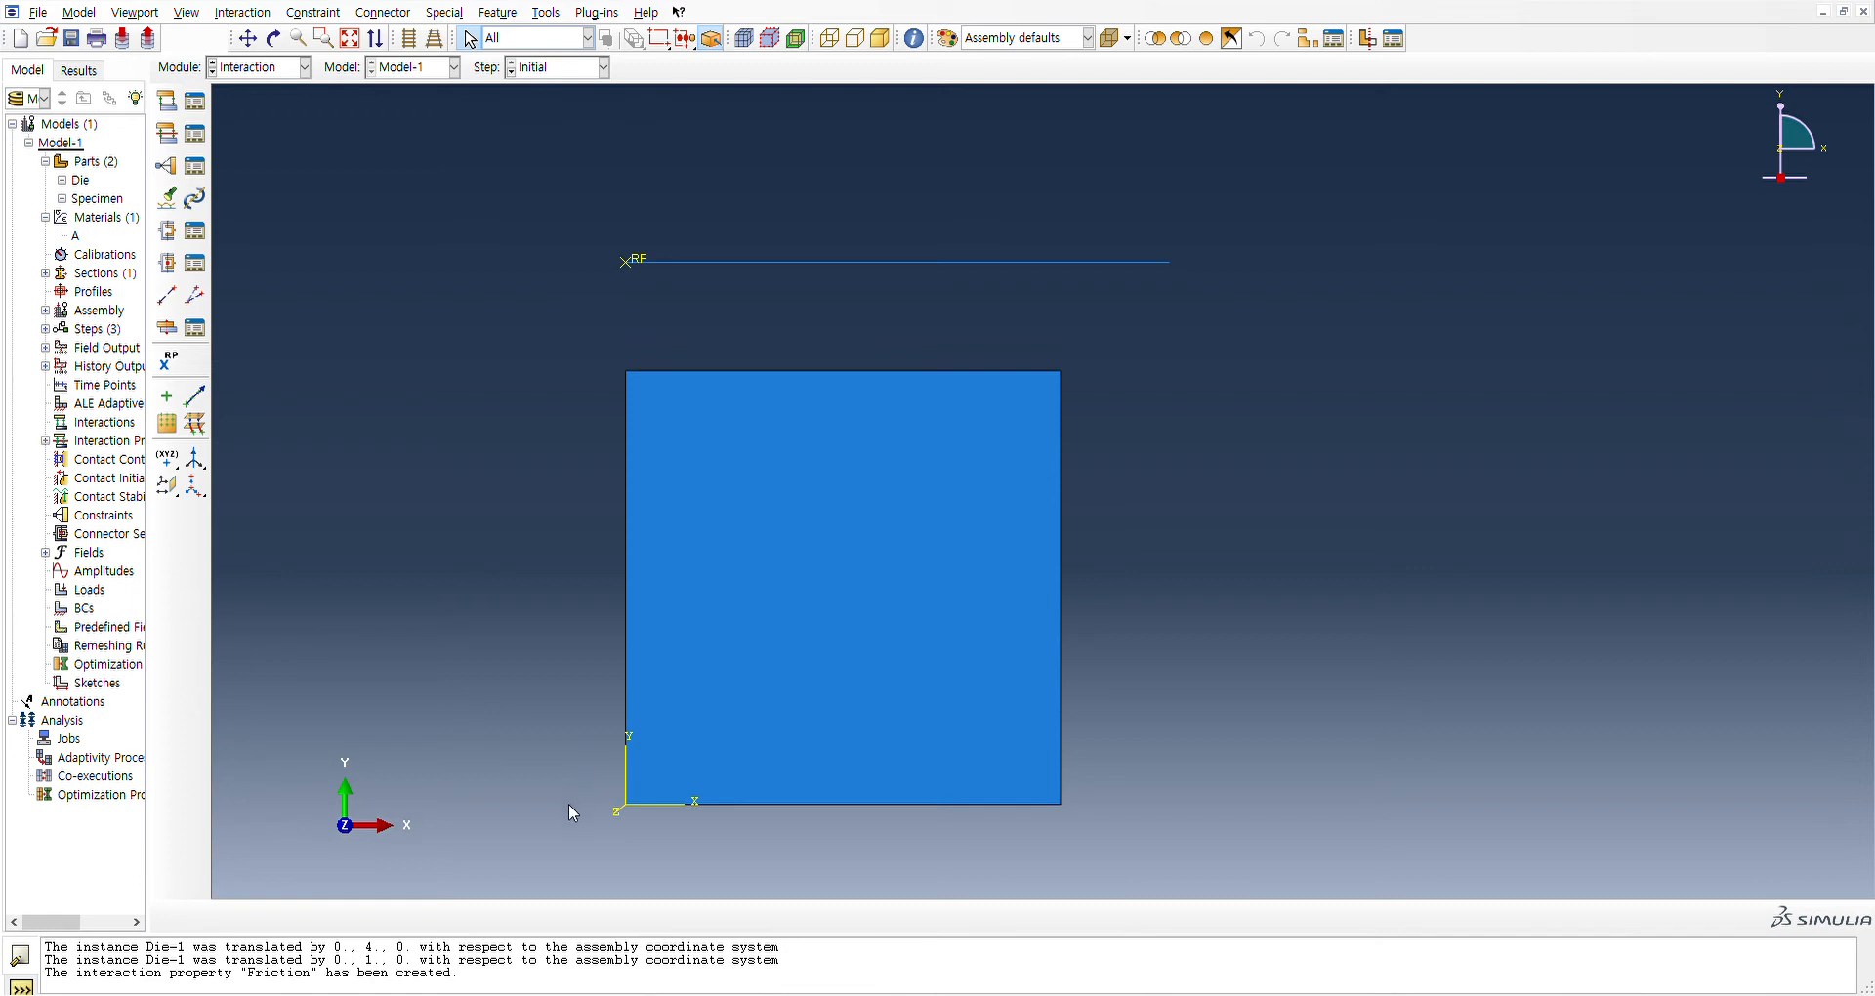
left_click(45, 441)
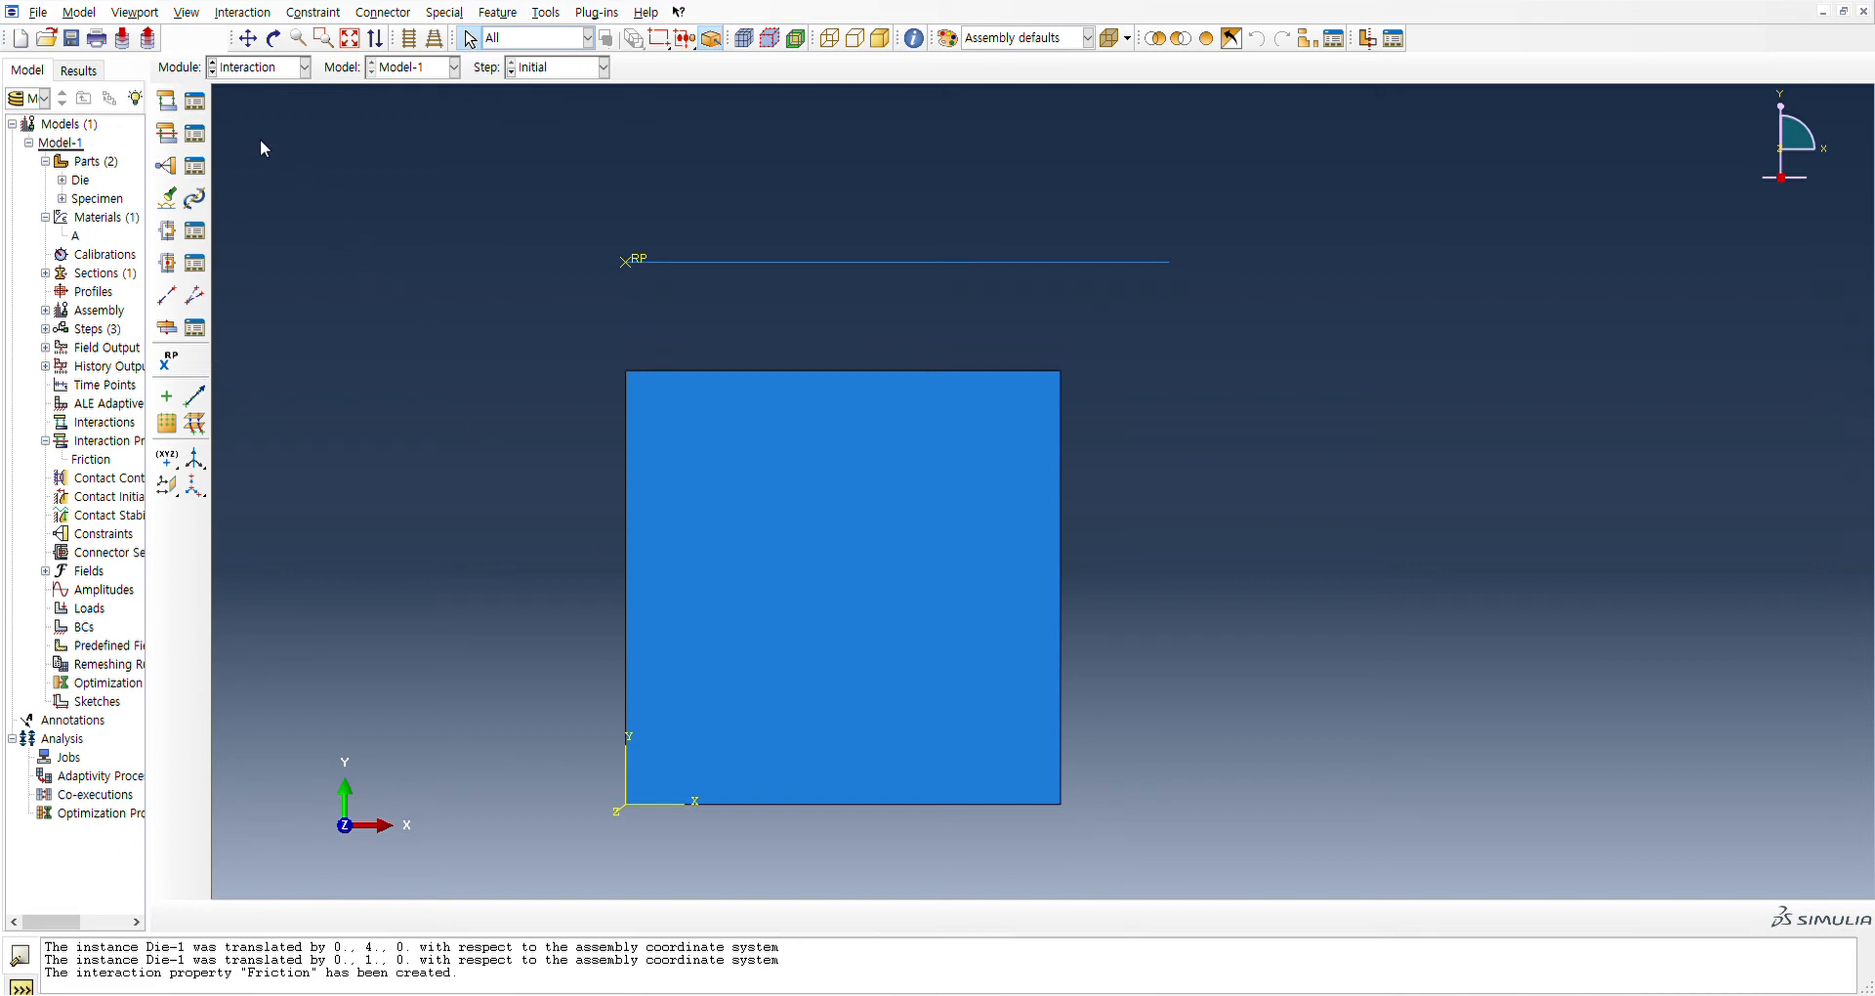
Create the Friction interaction in the Initial step, using the die's yellow side as master and the specimen's top and right edges as slave surface
left_click(174, 107)
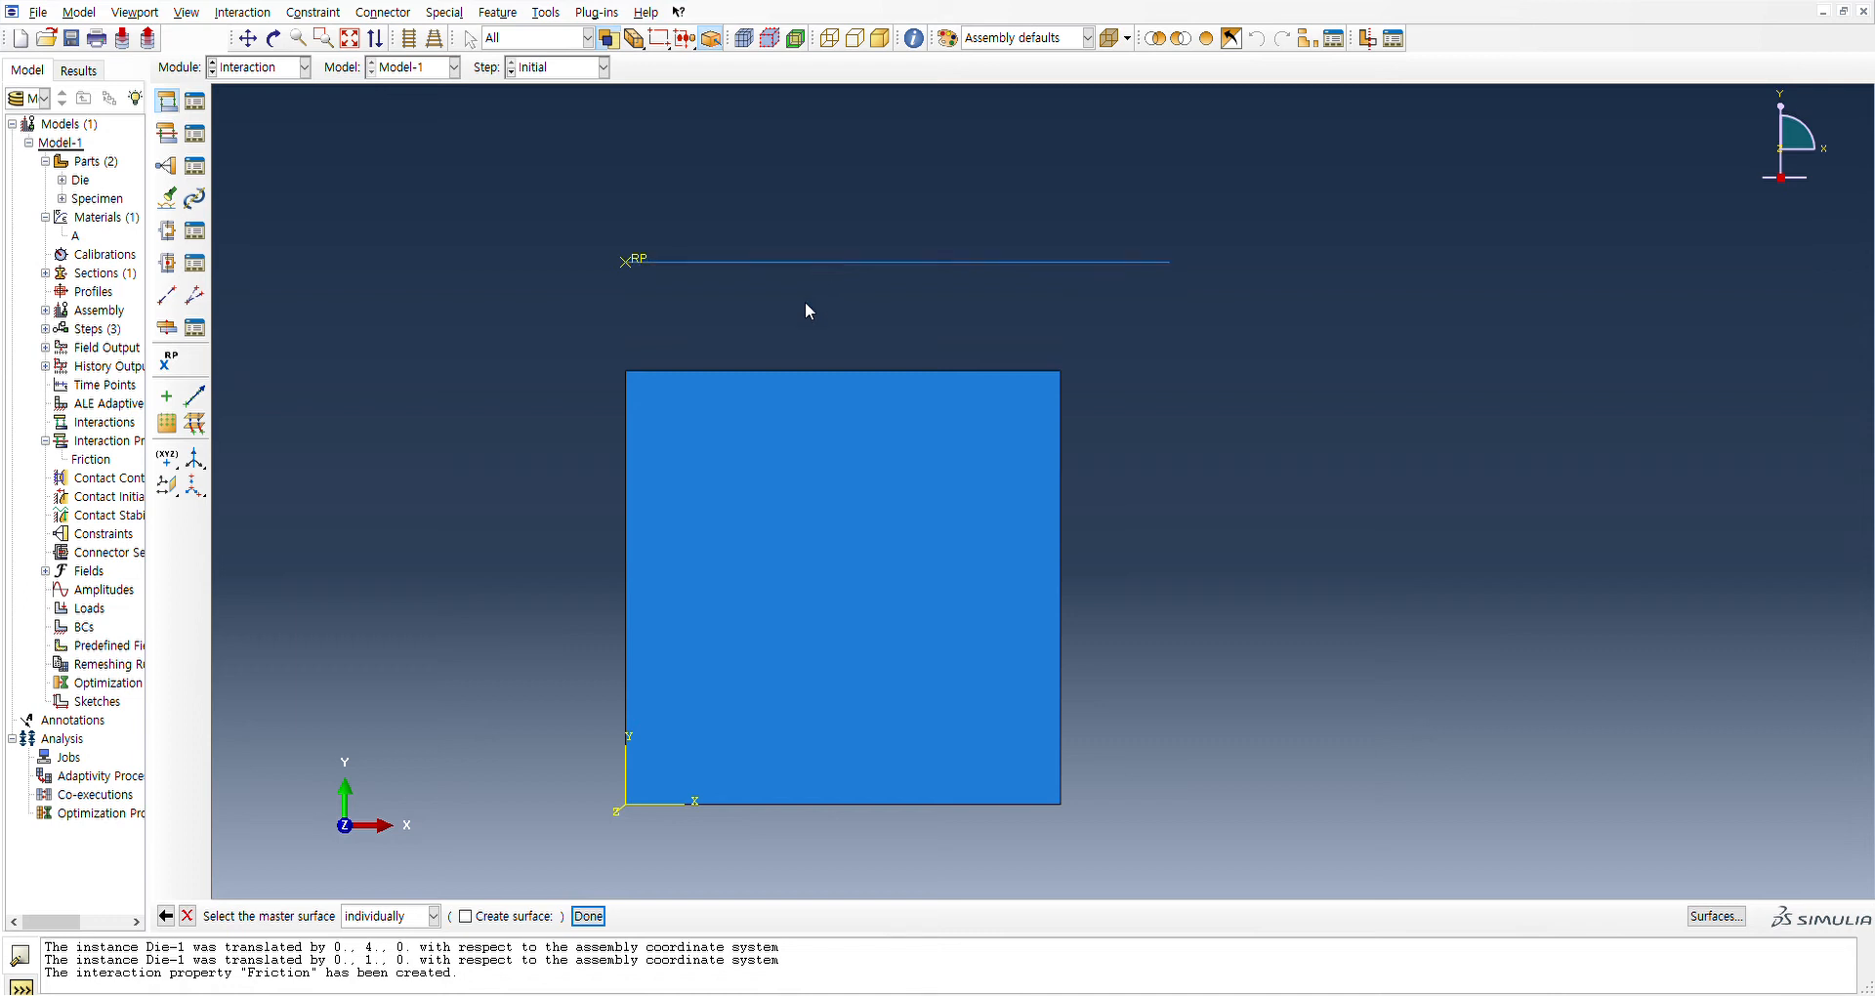
left_click(721, 262)
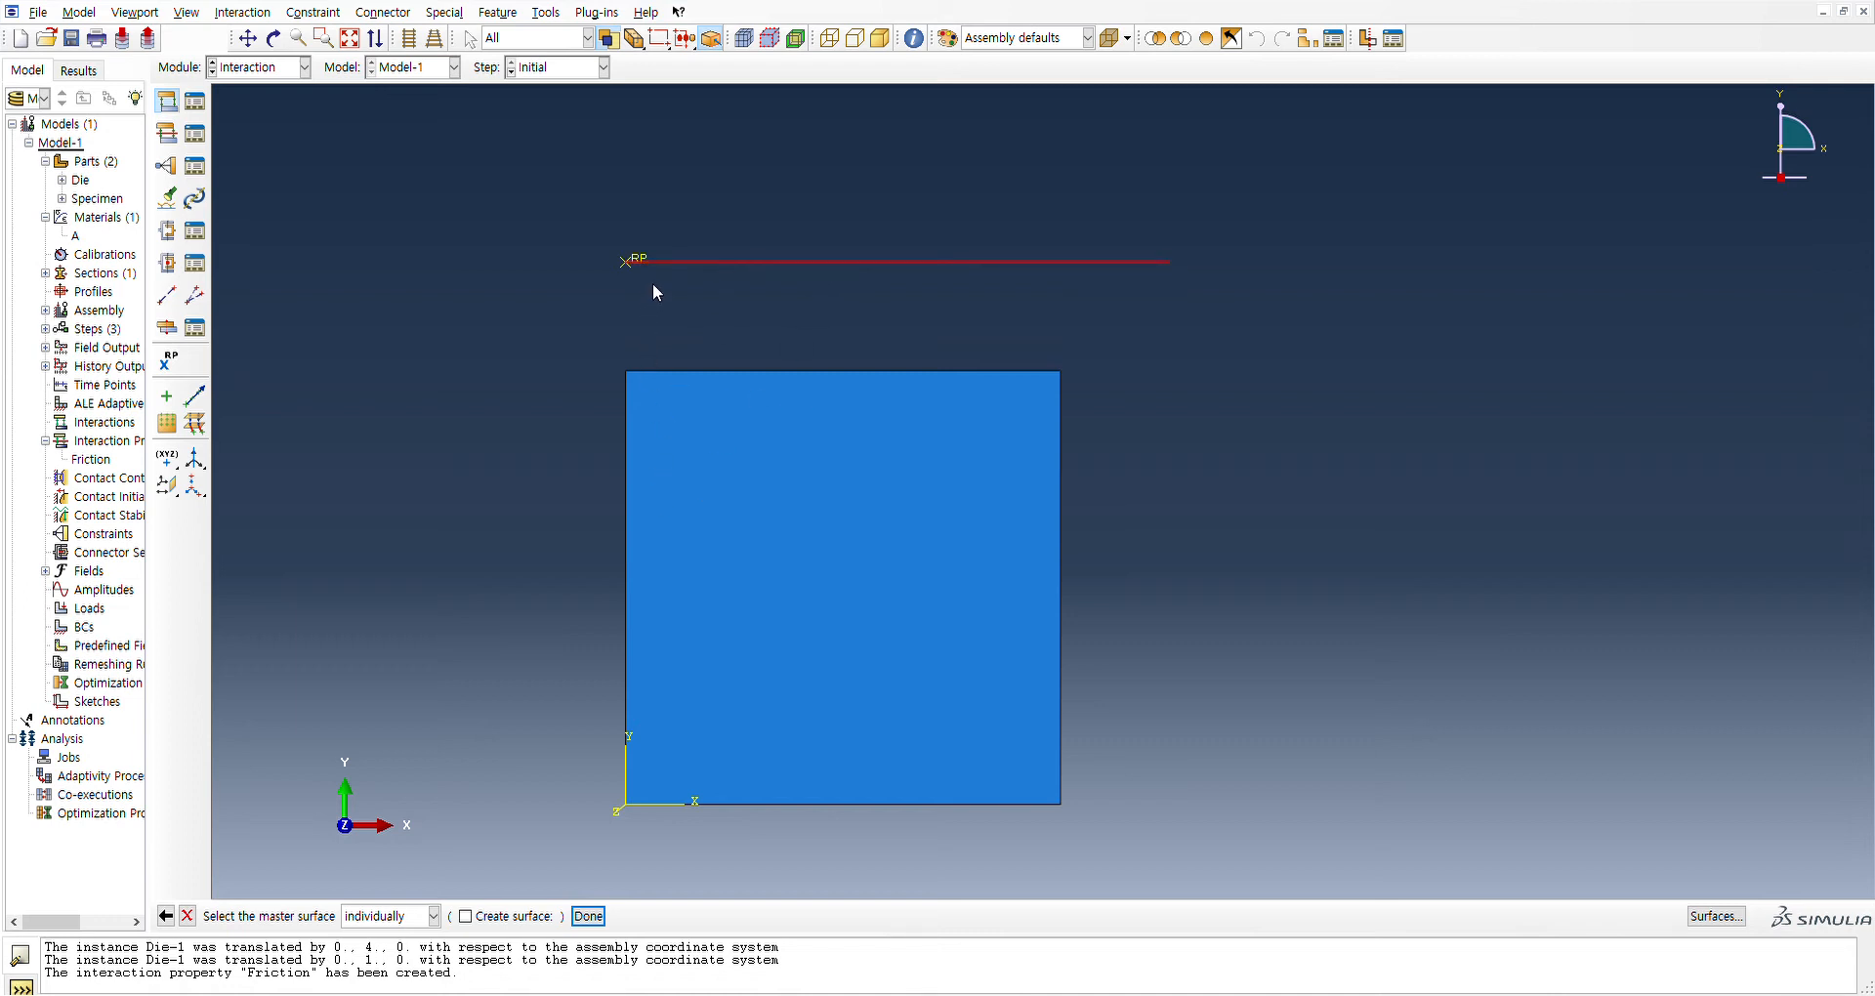
left_click(589, 915)
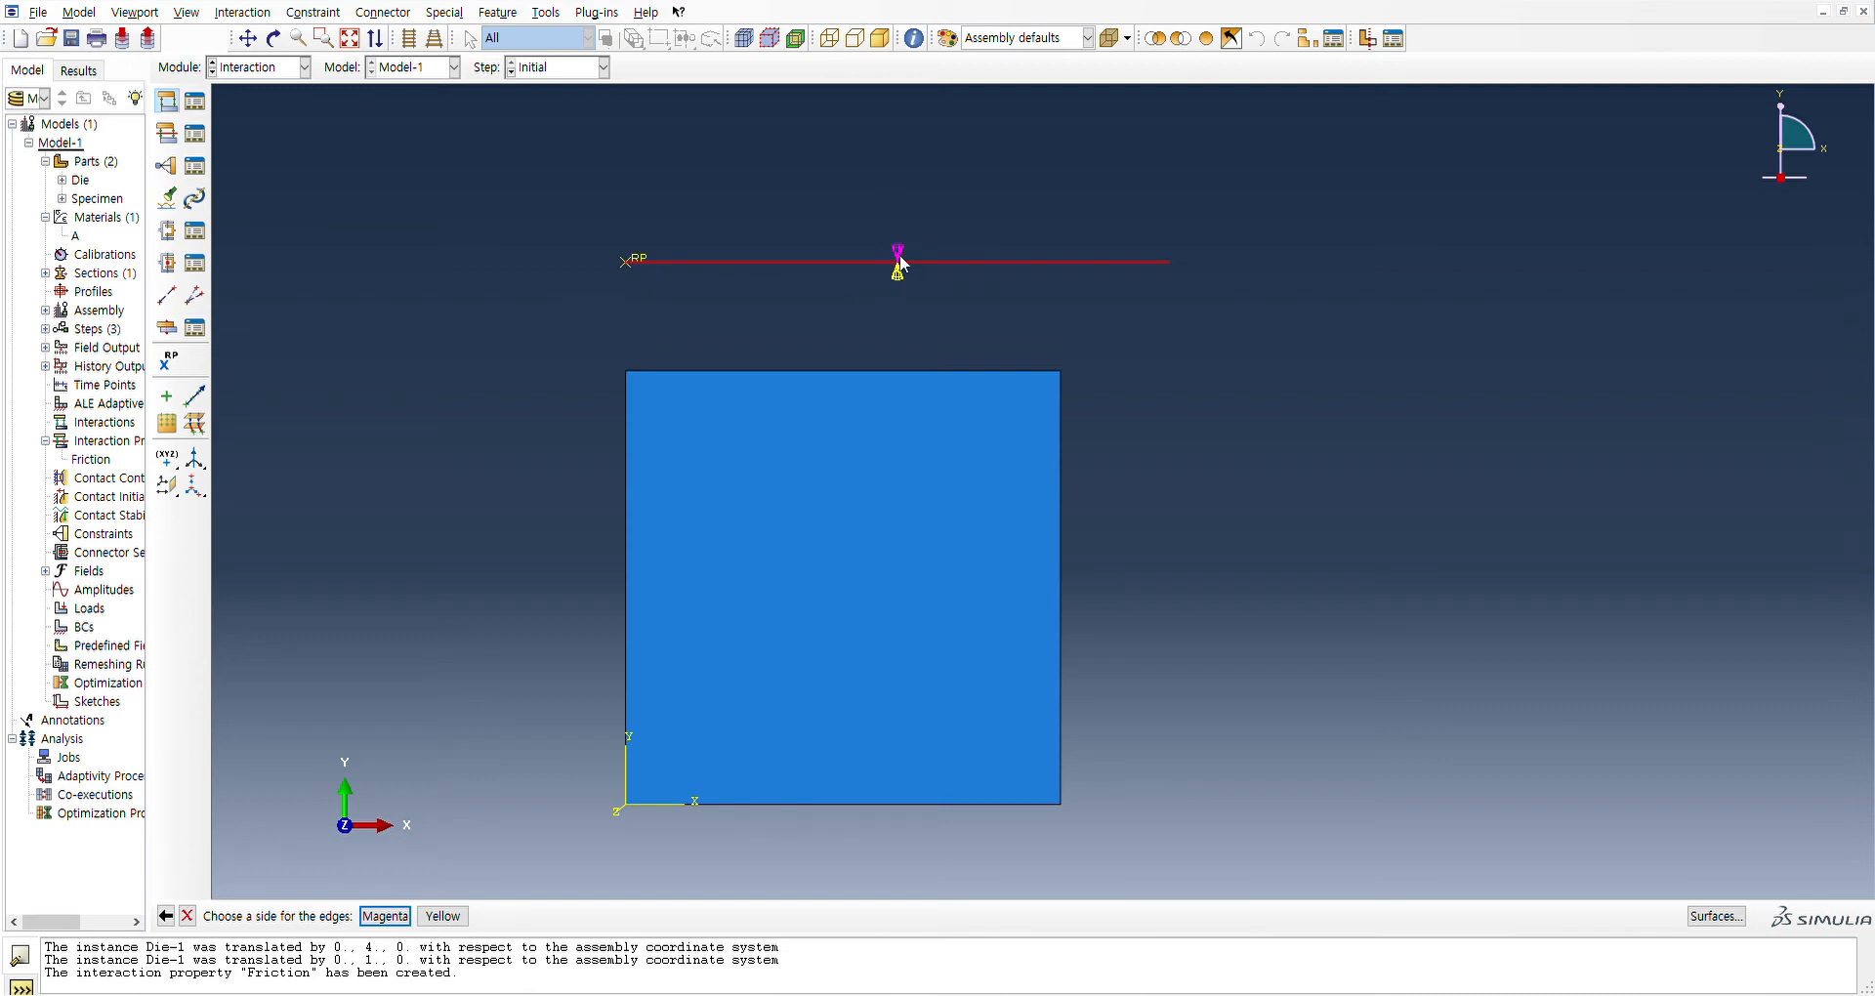
left_click(445, 916)
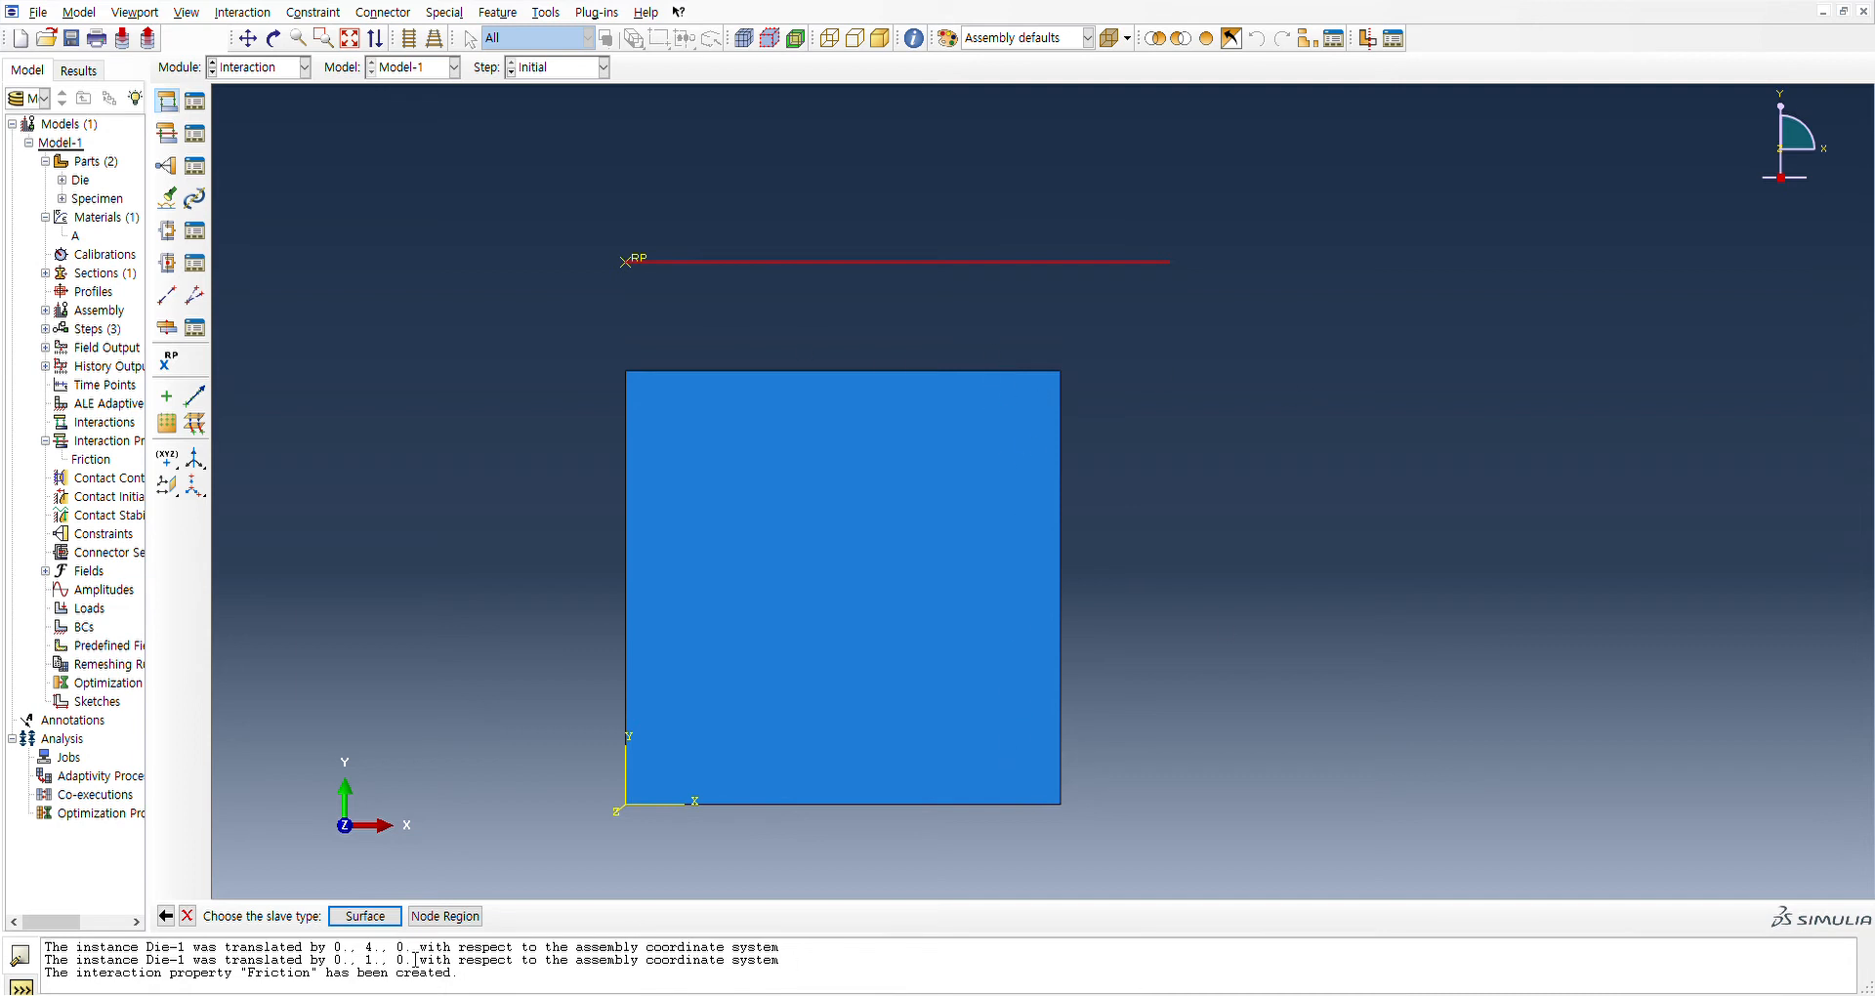
left_click(364, 916)
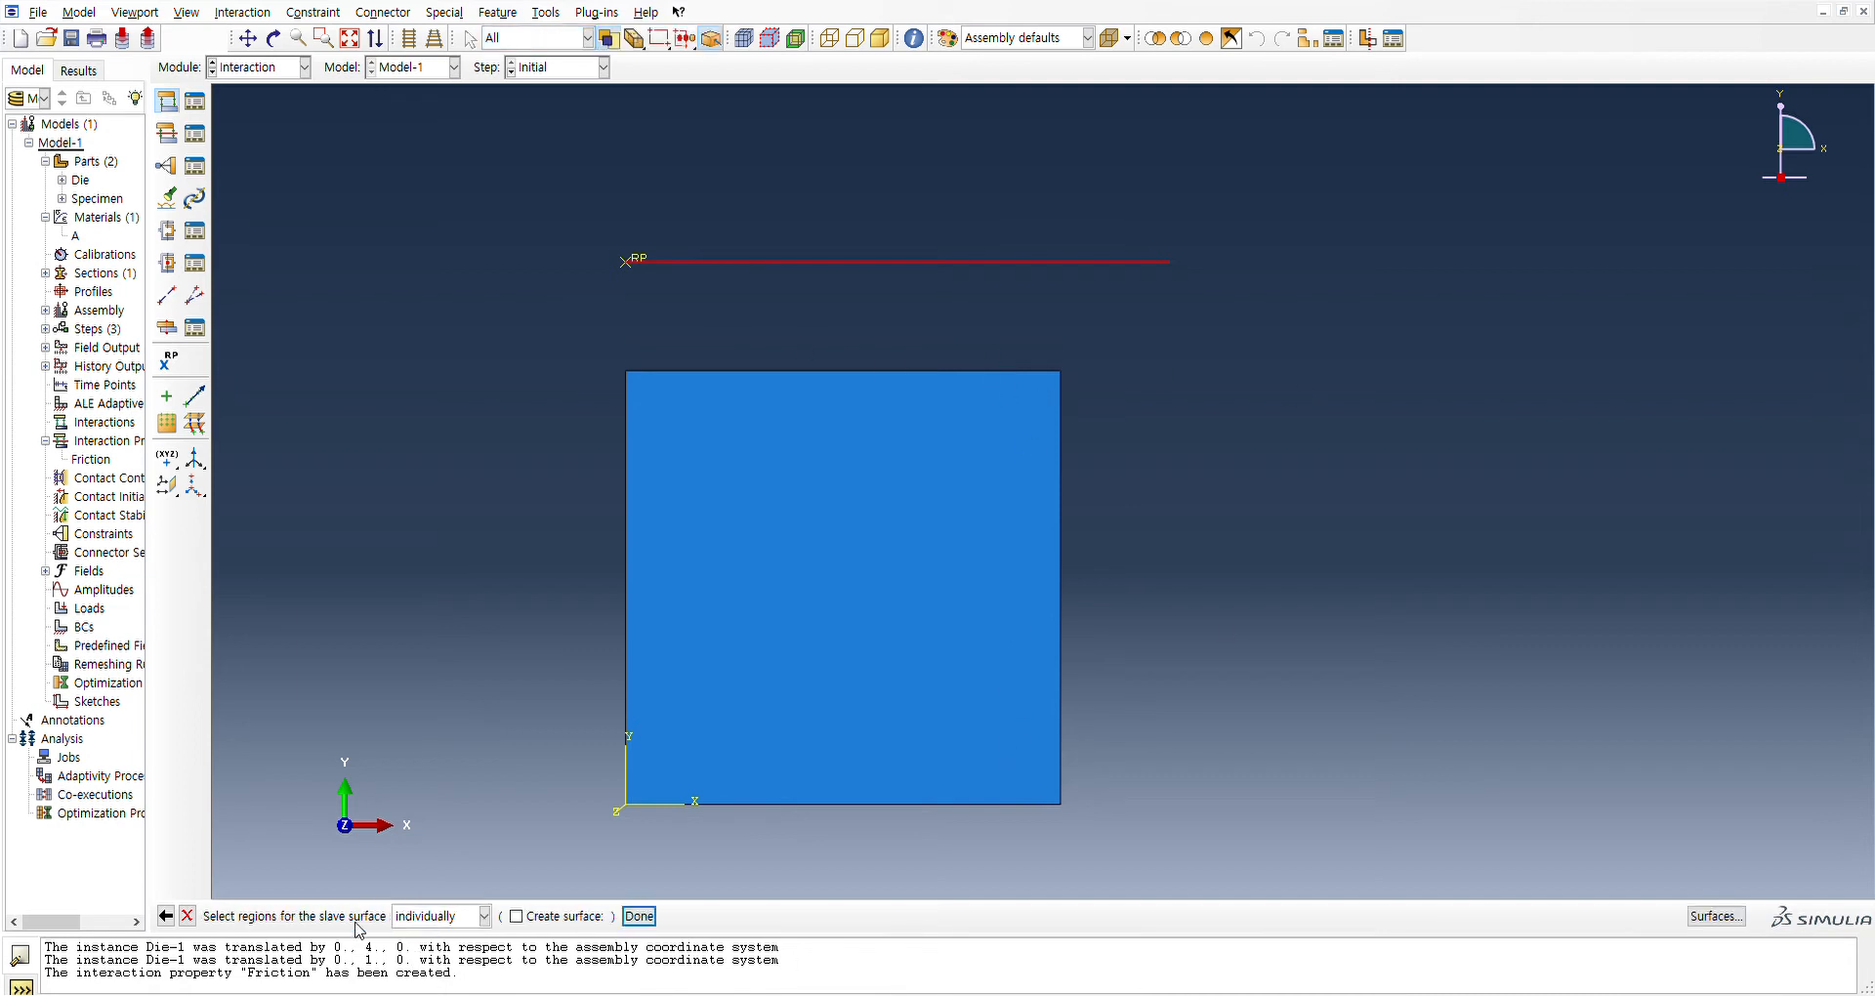
left_click(873, 372)
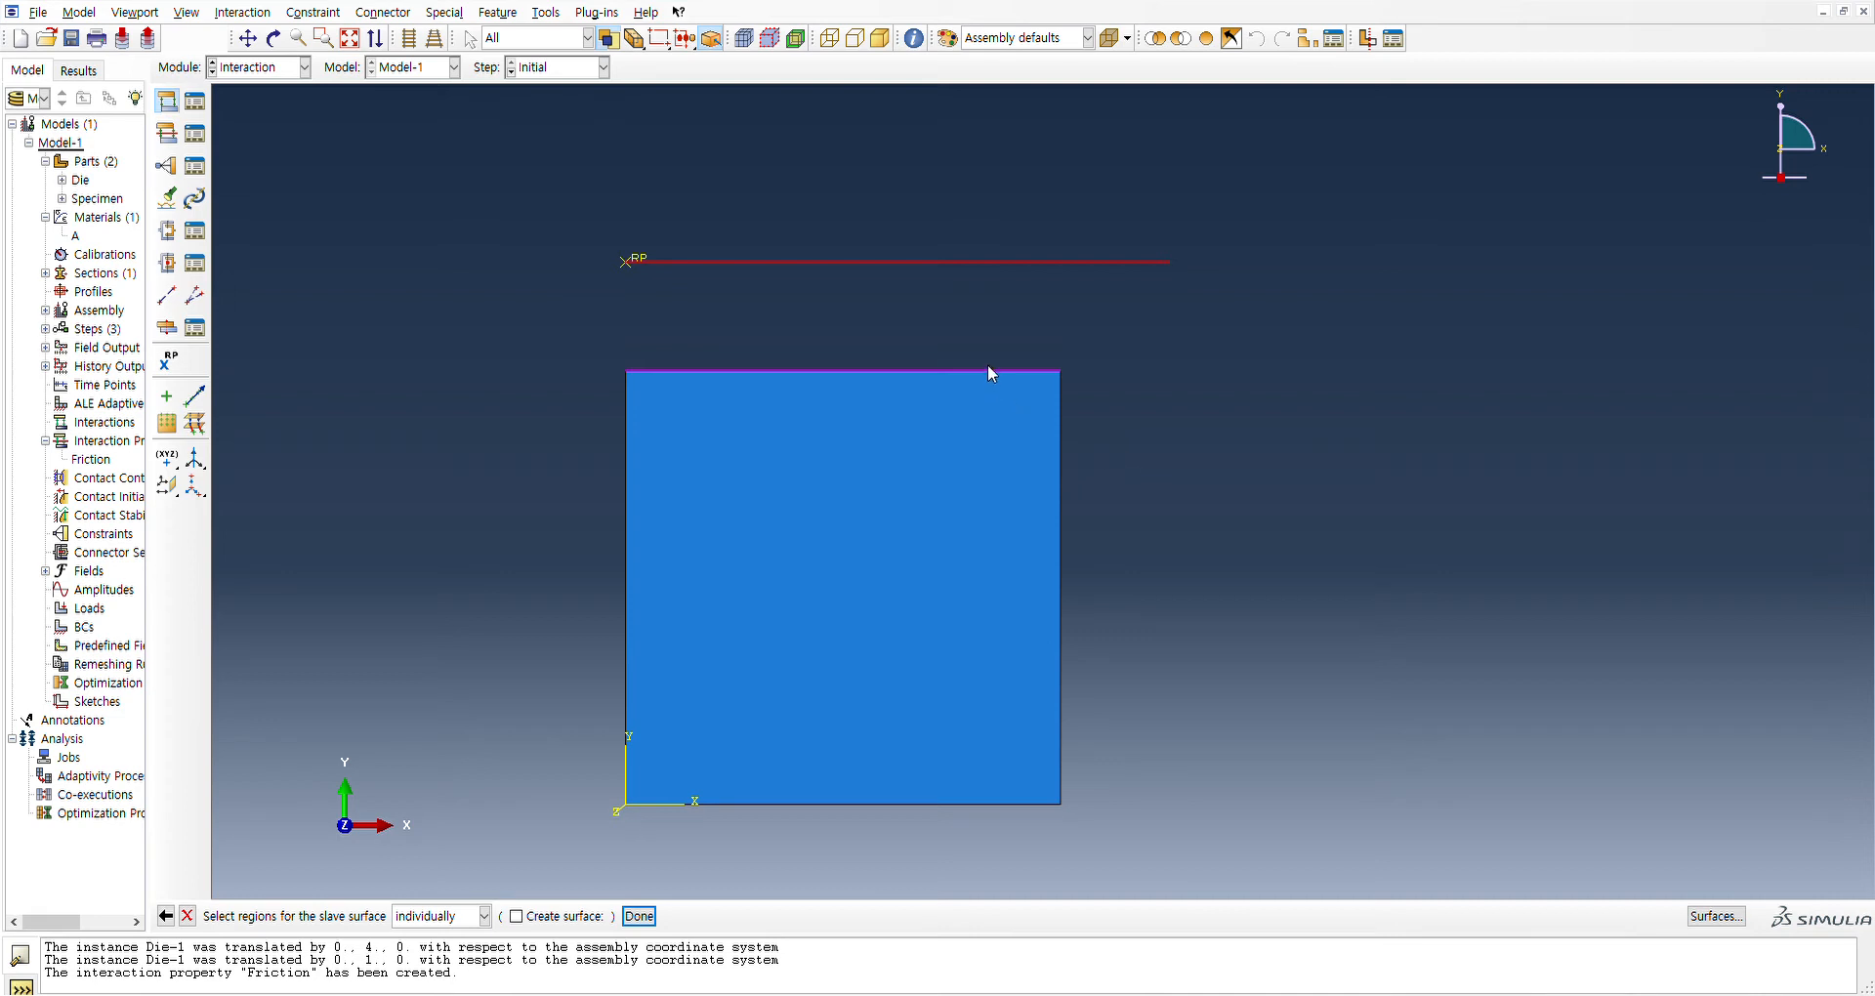
left_click(1062, 442)
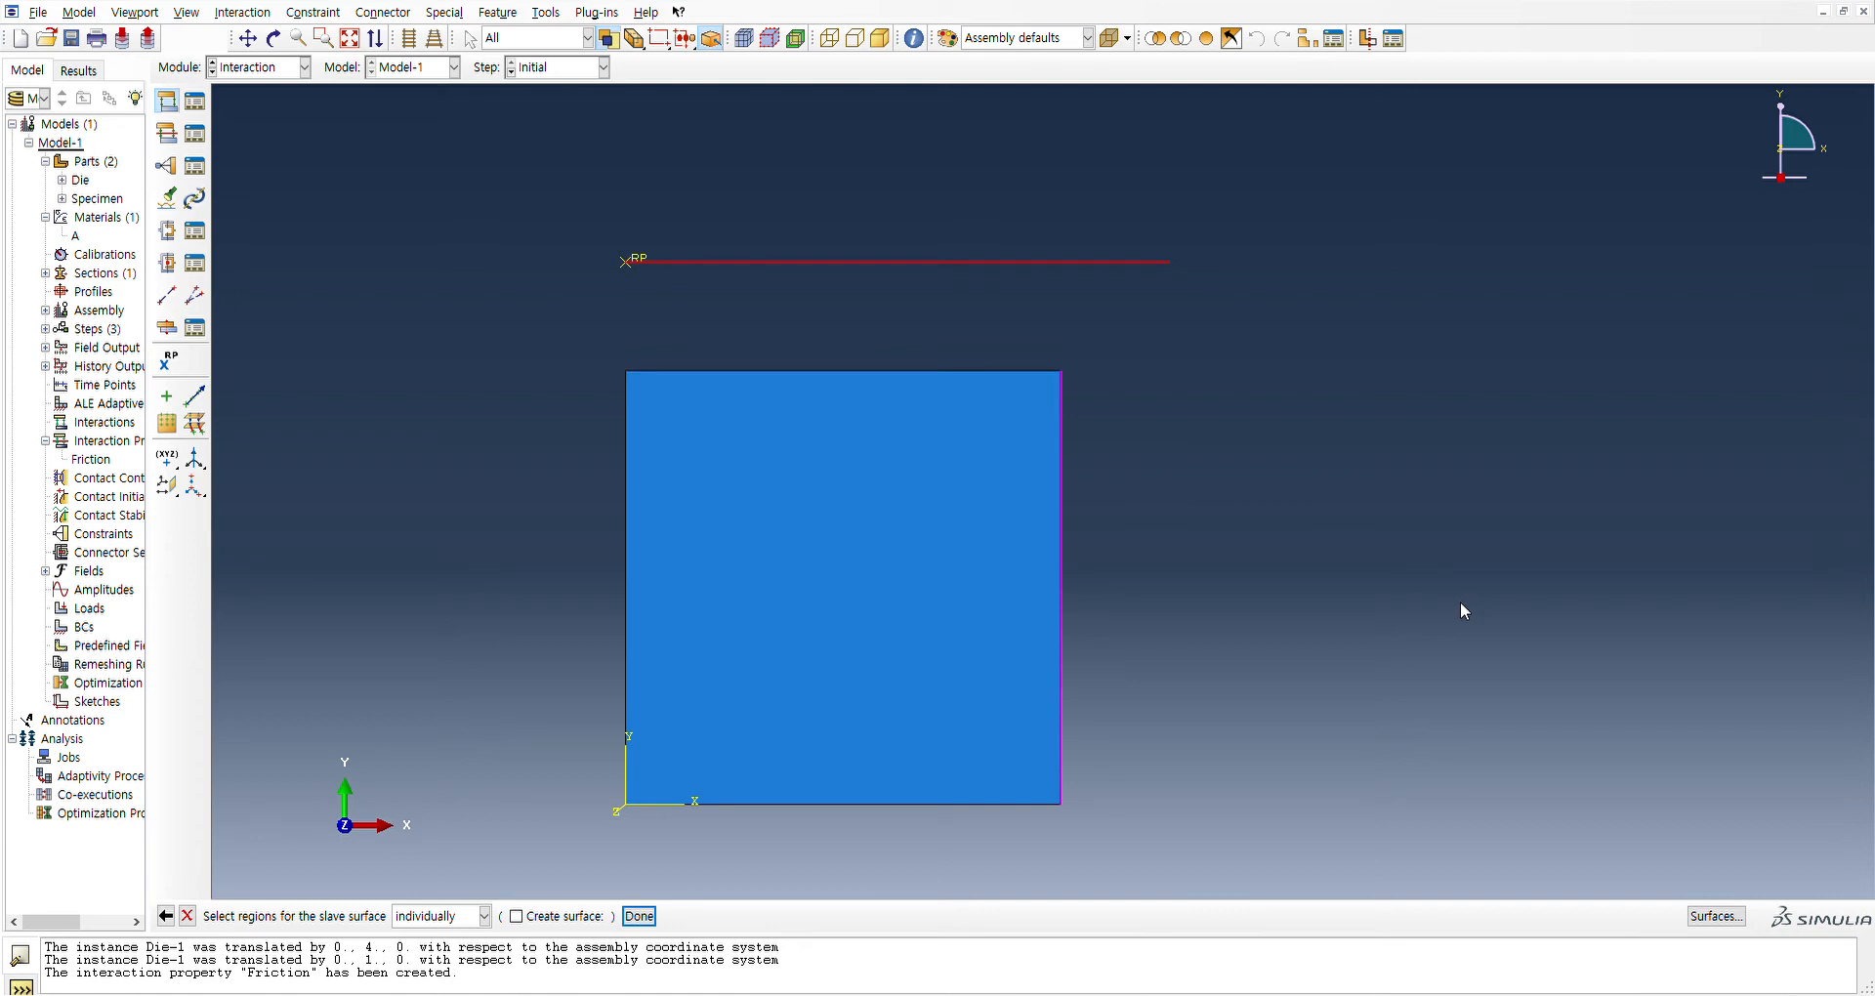
left_click(964, 371, "shift")
left_click(640, 916)
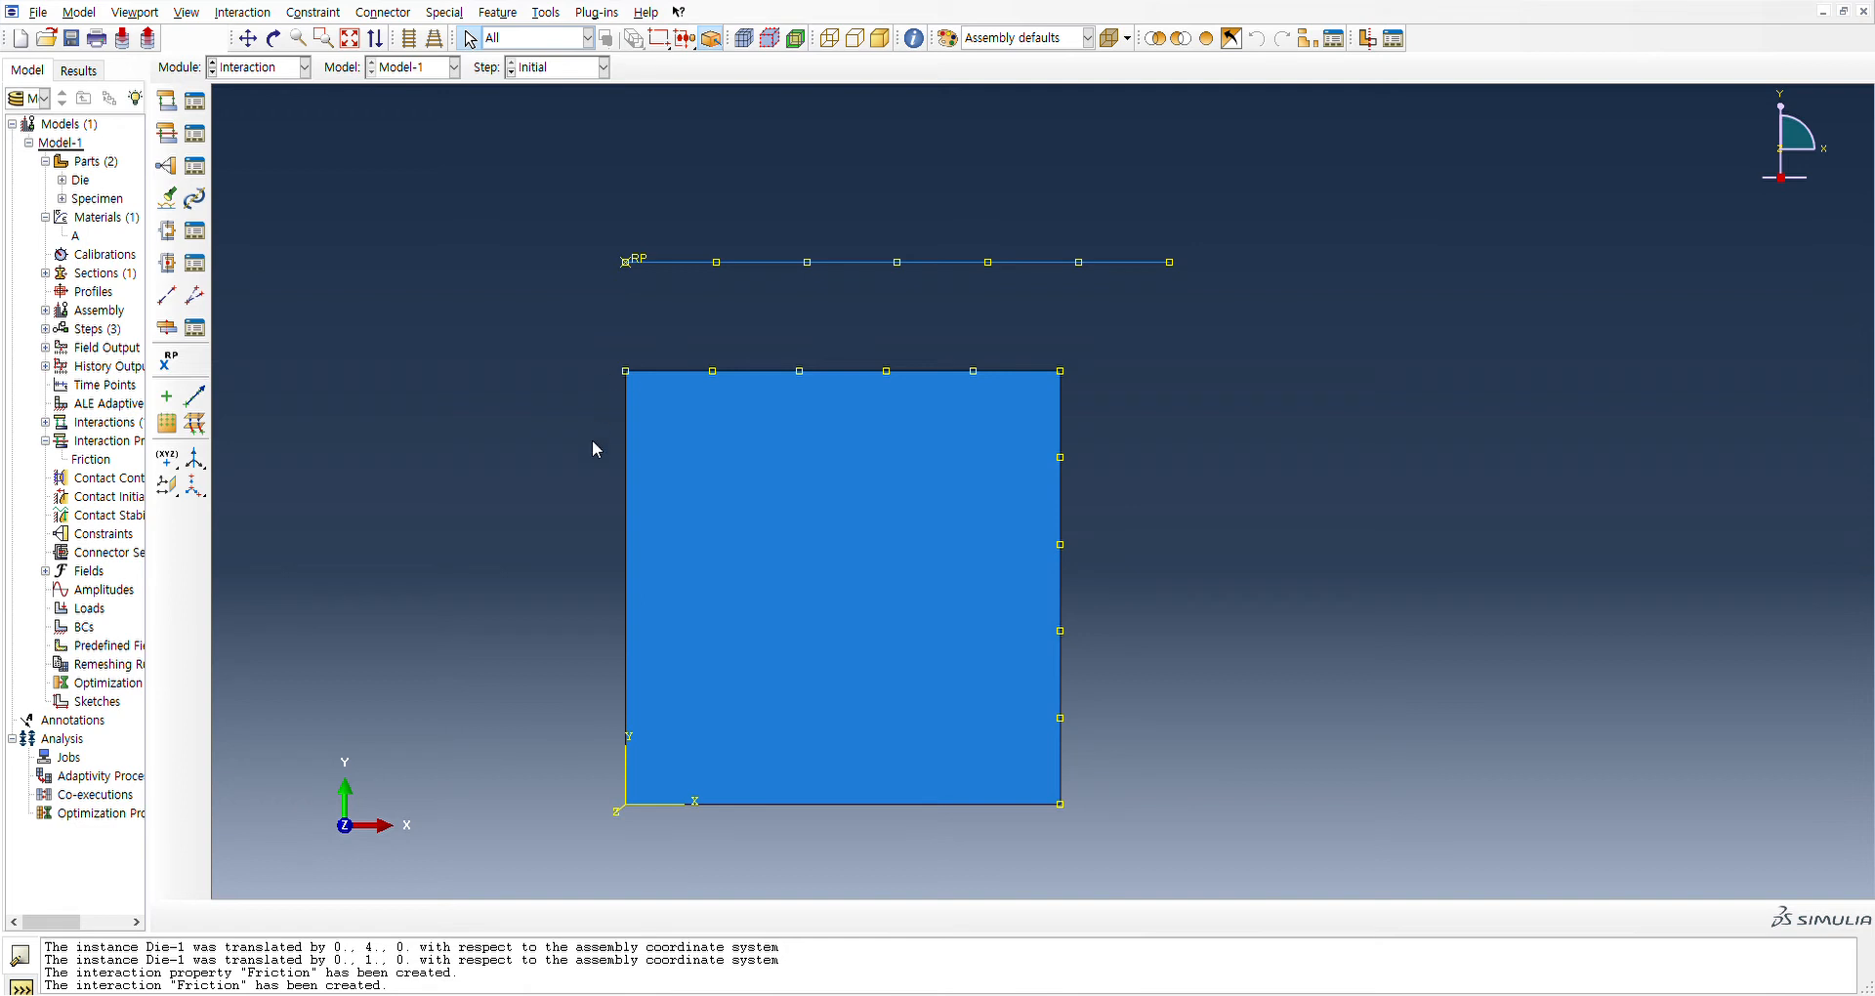
left_click(643, 803)
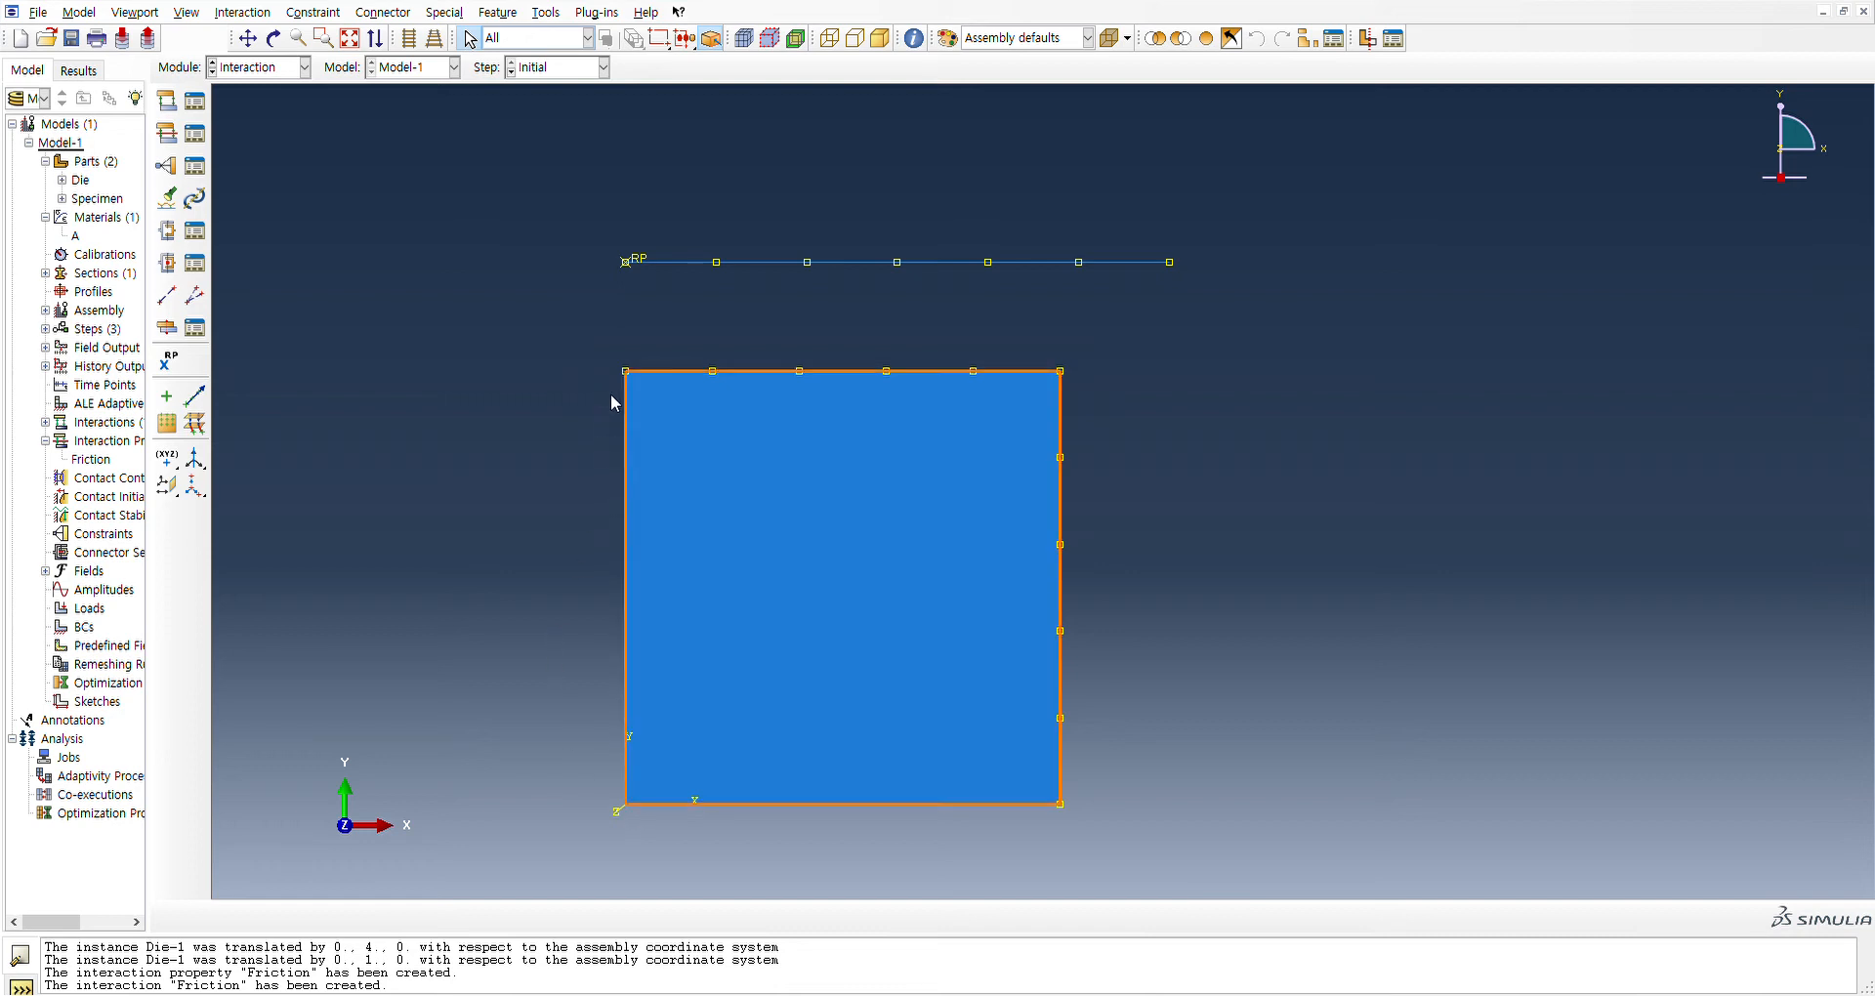
left_click(455, 262)
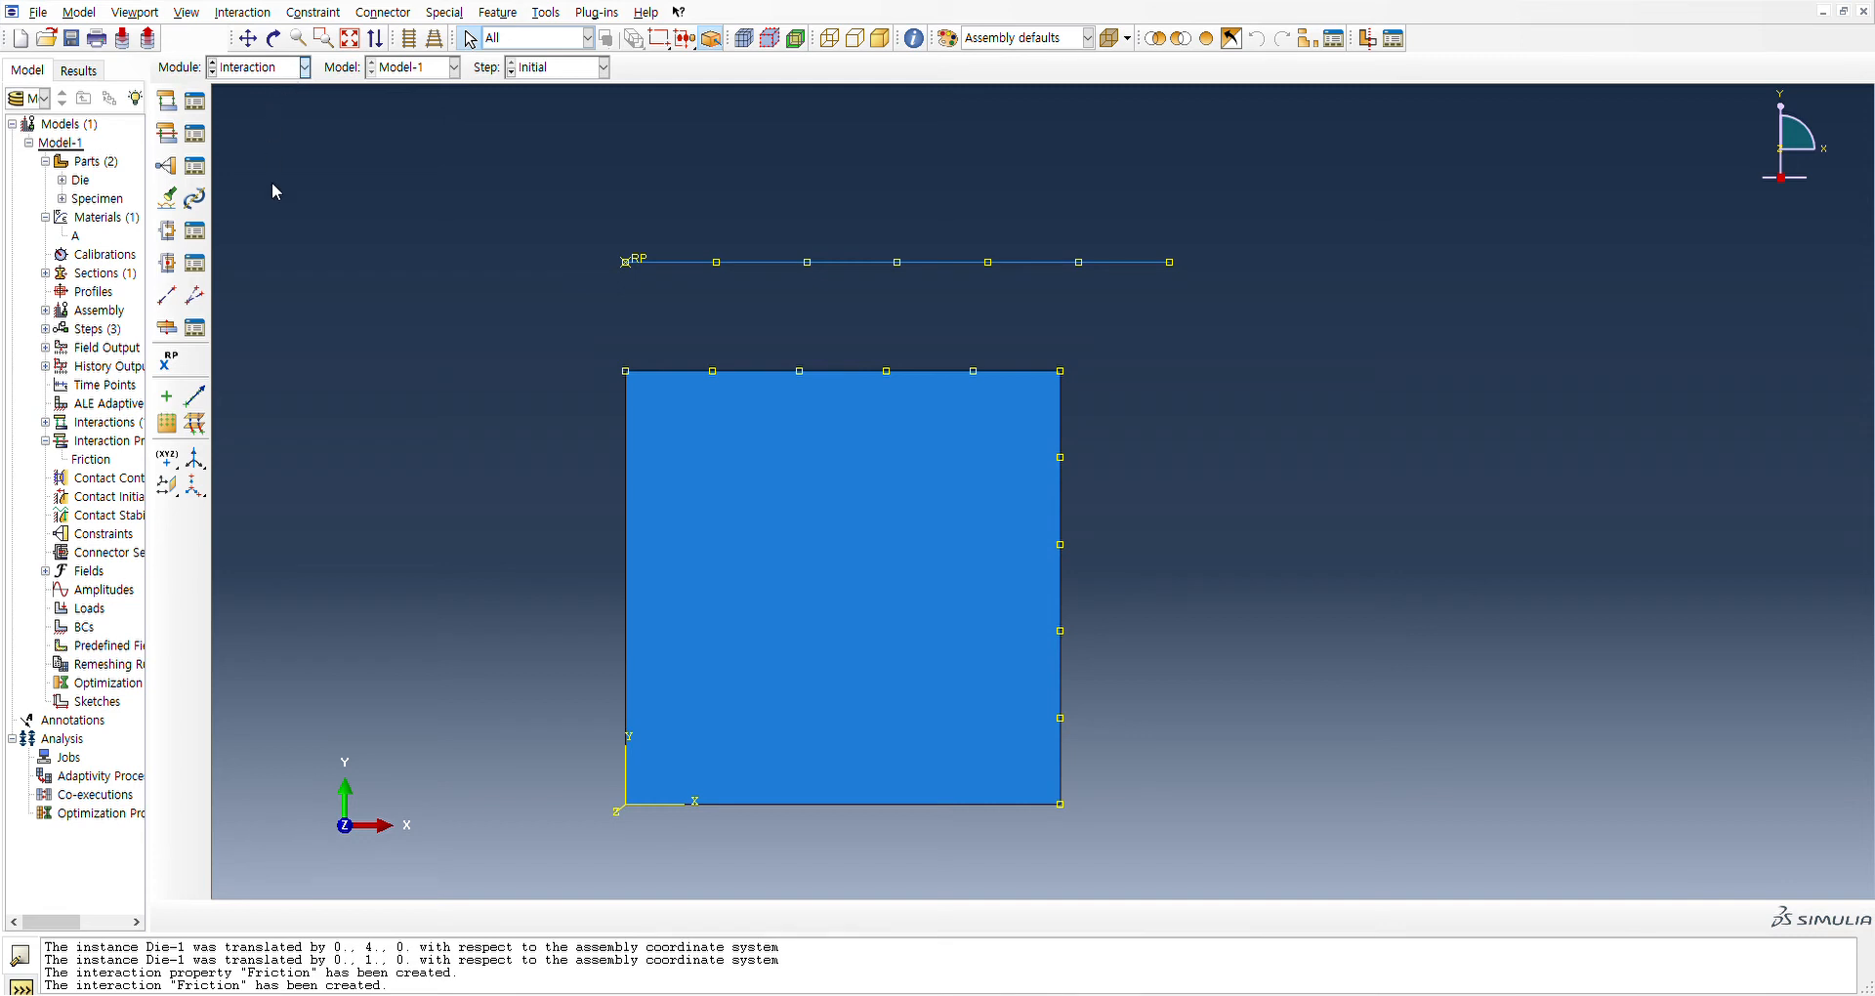
In the Load module, create a boundary condition in the Initial step on the specimen's left edge
key("Down")
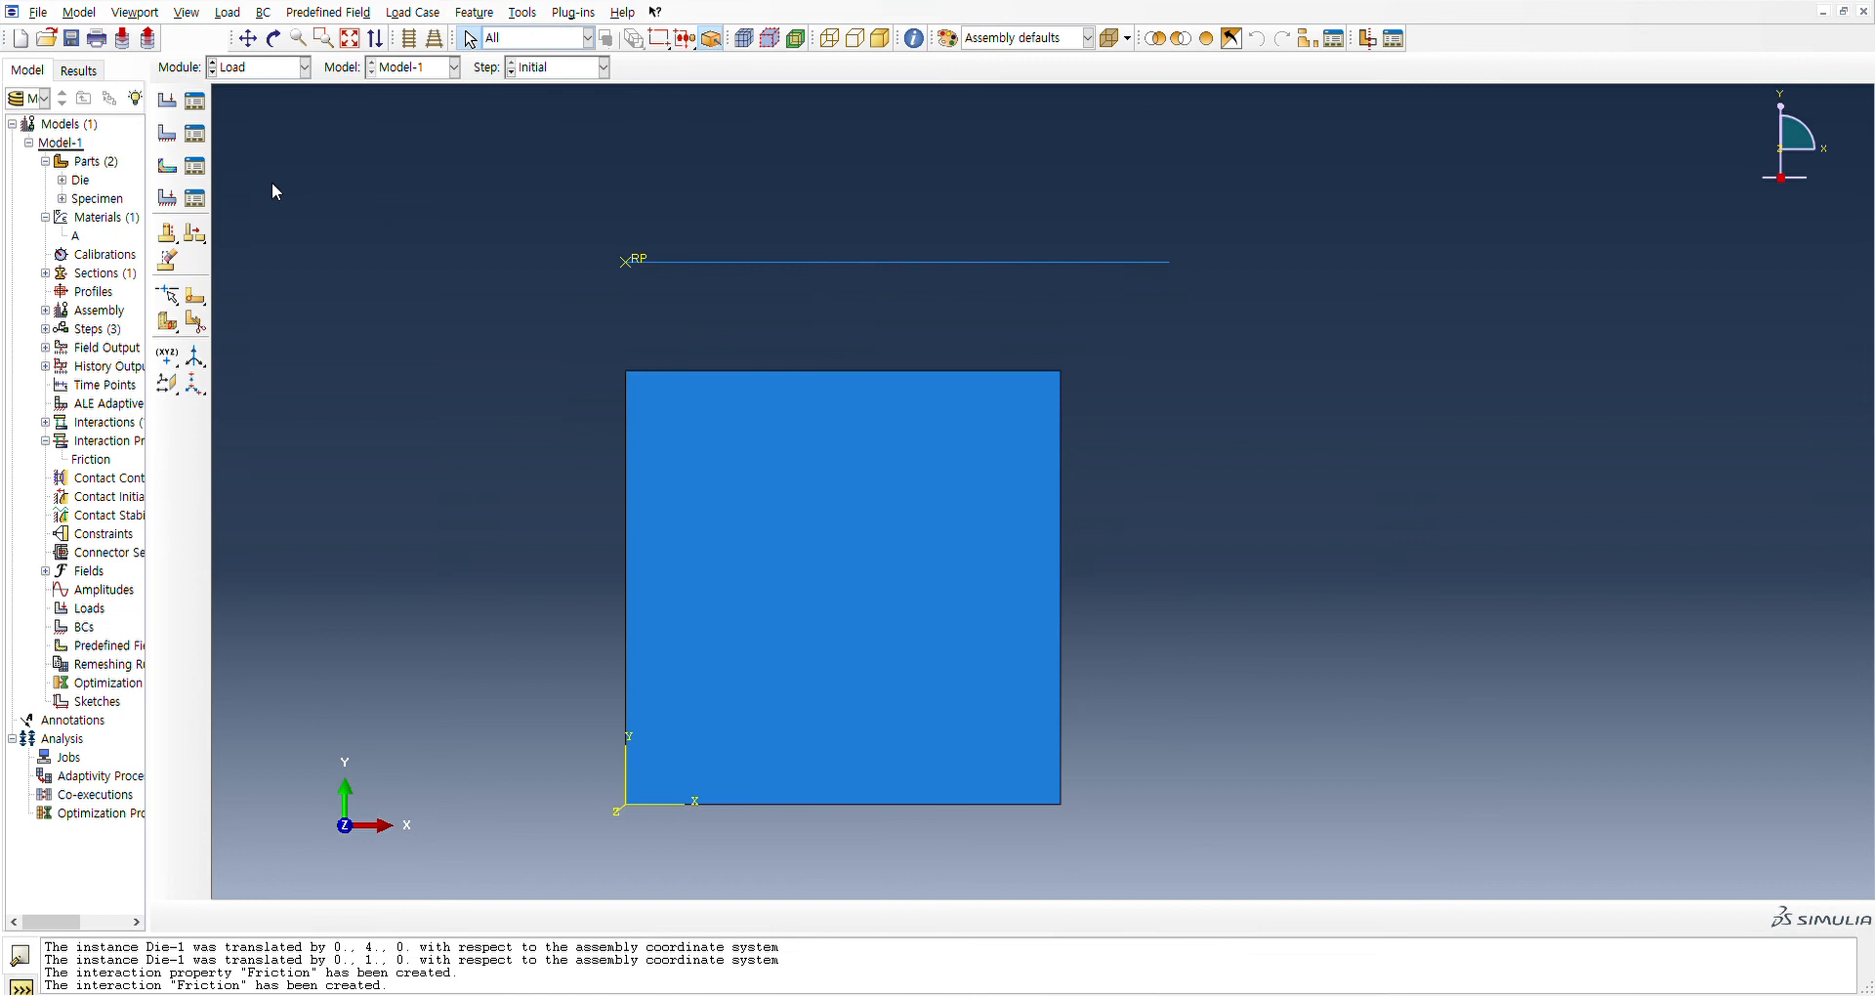
left_click(168, 102)
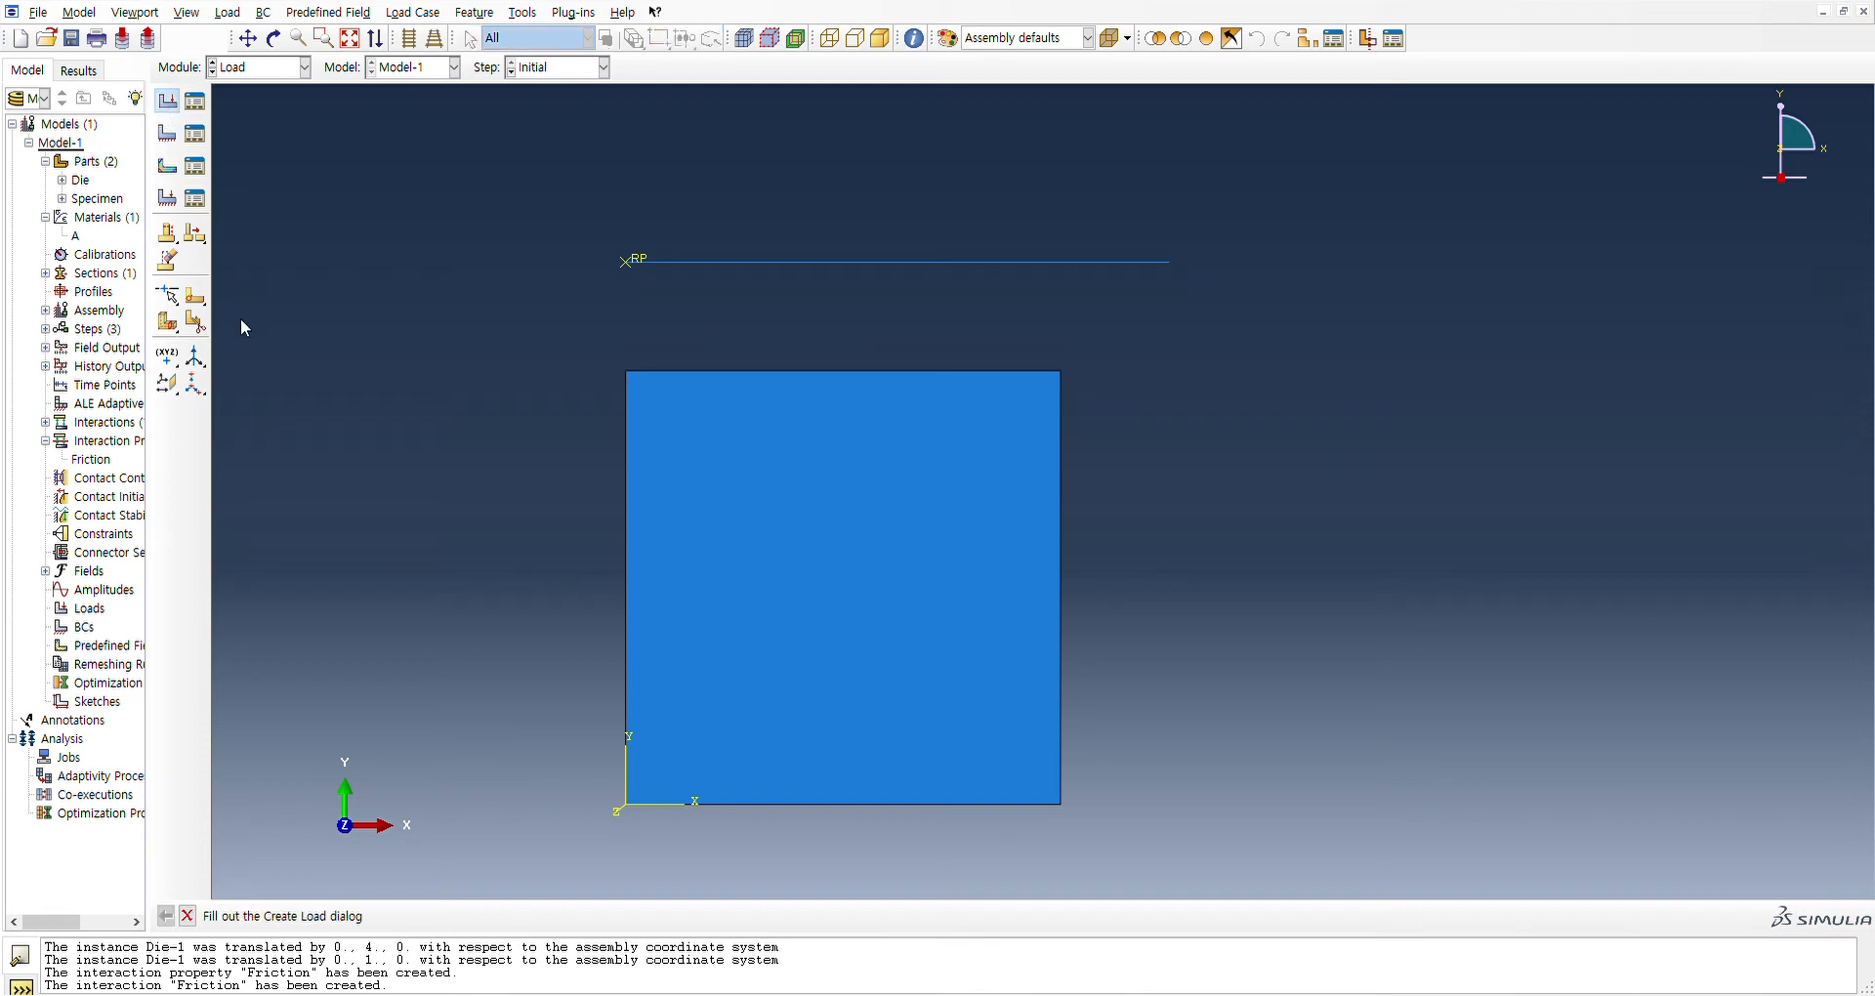
left_click(134, 260)
left_click(167, 133)
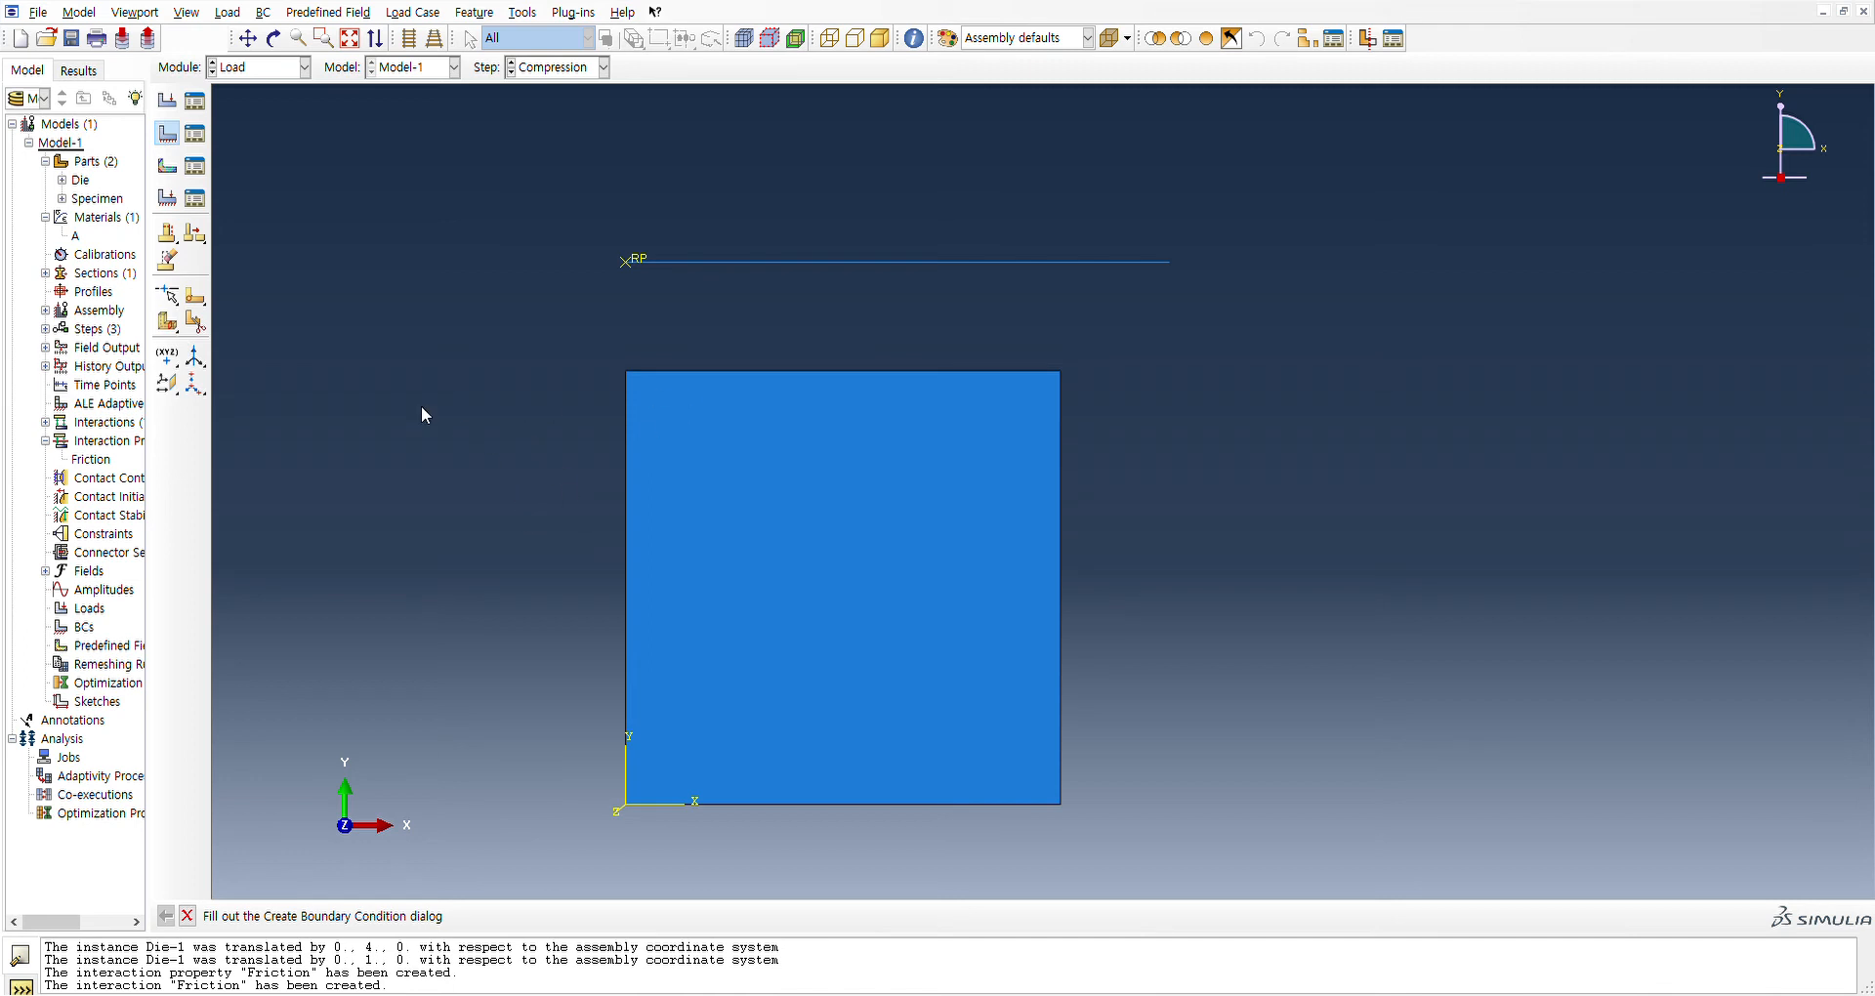
left_click(168, 282)
left_click(96, 532)
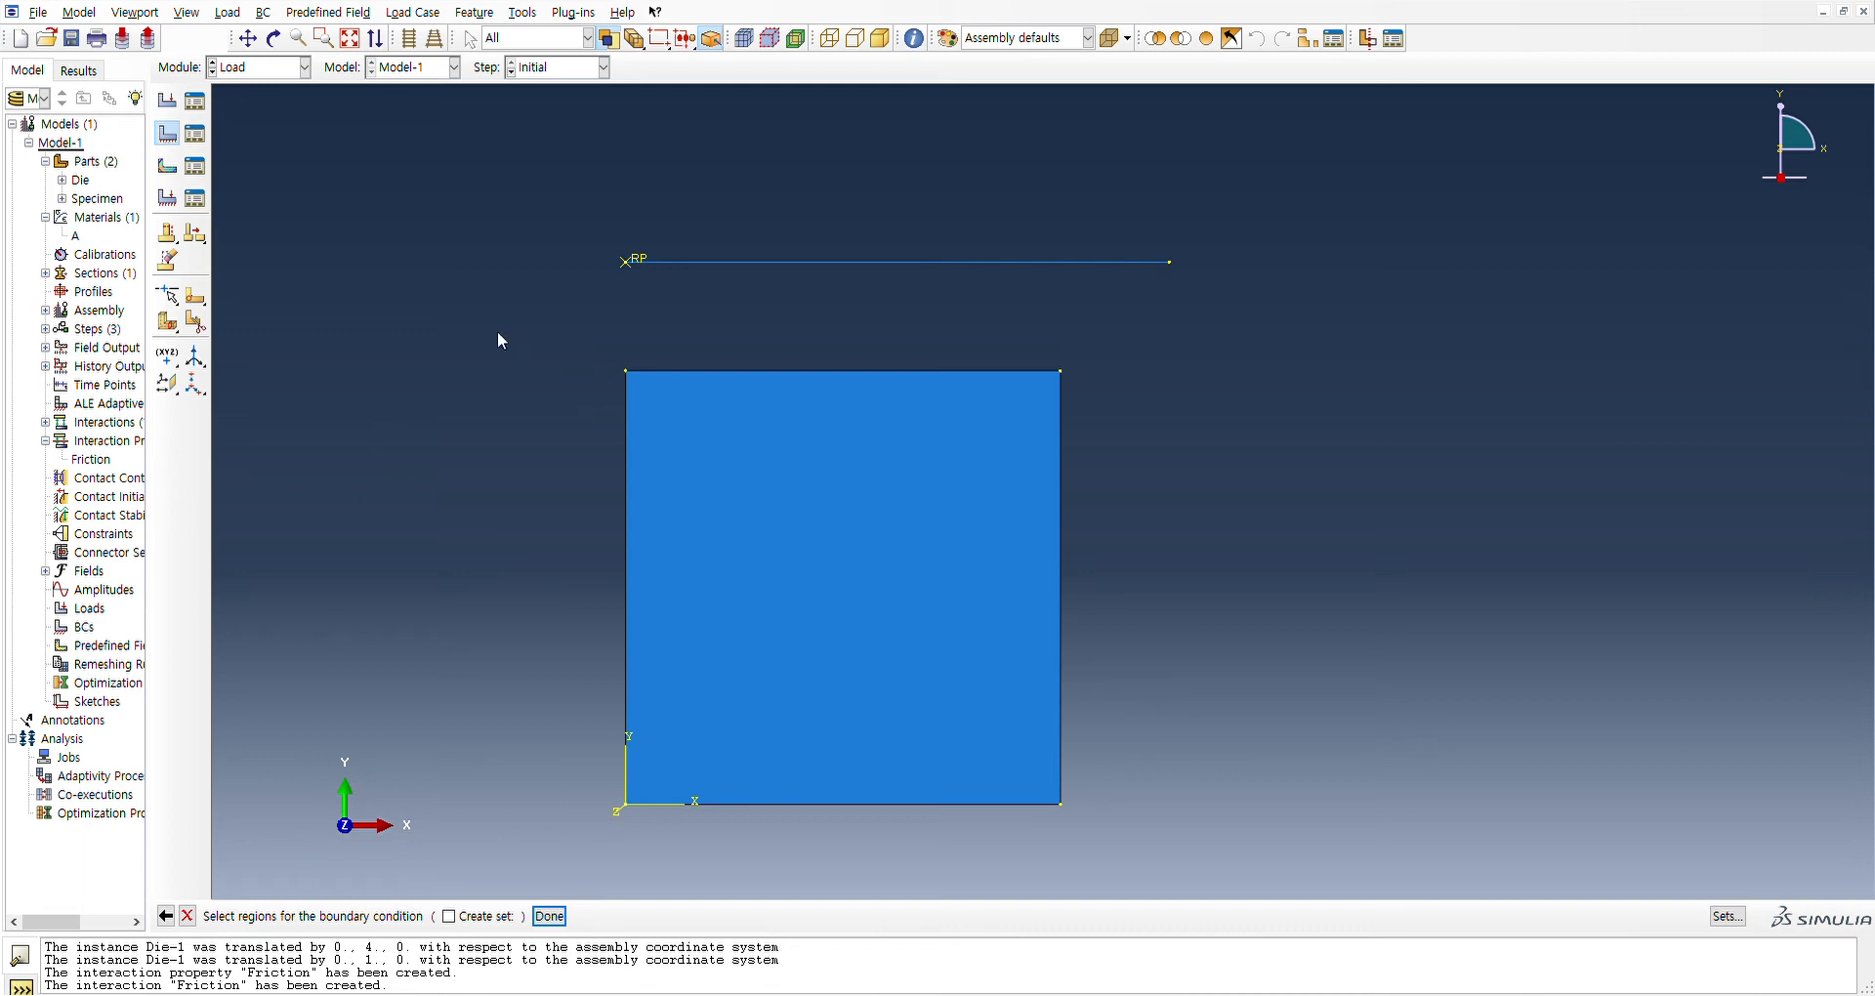
left_click(630, 636)
left_click(556, 916)
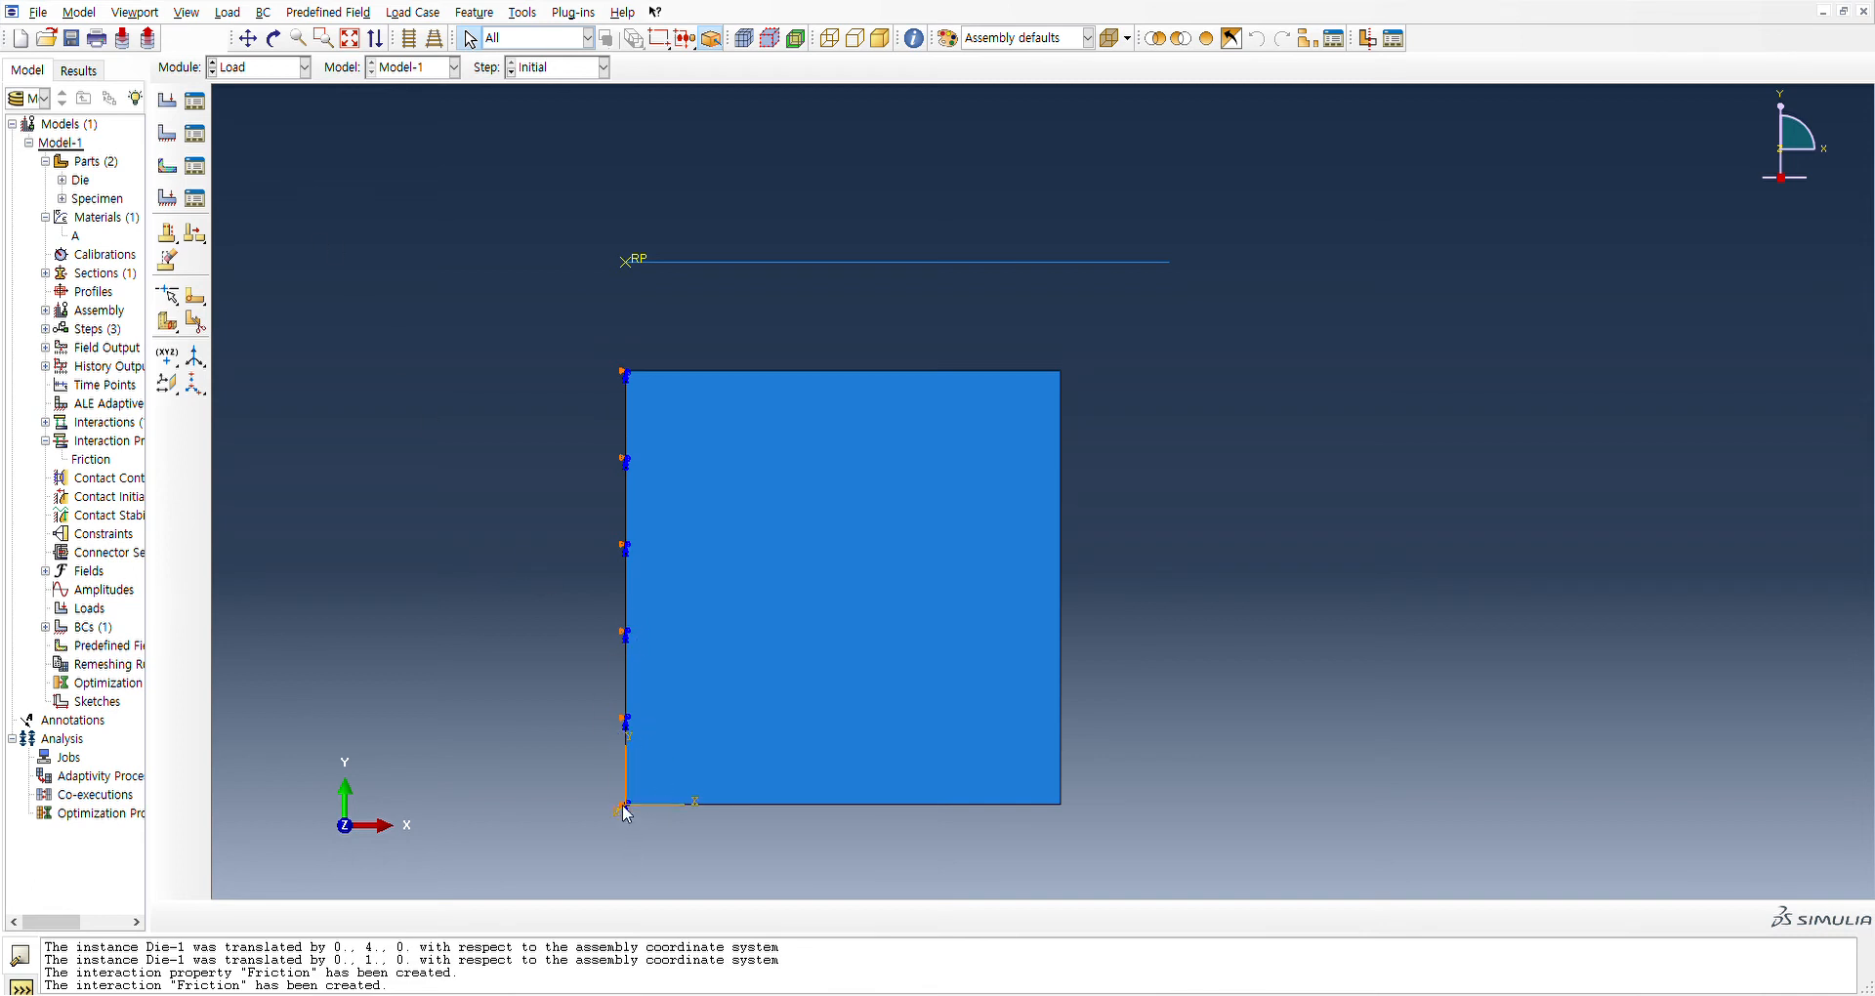
Create a second Initial-step boundary condition on the specimen's bottom edge
left_click(169, 135)
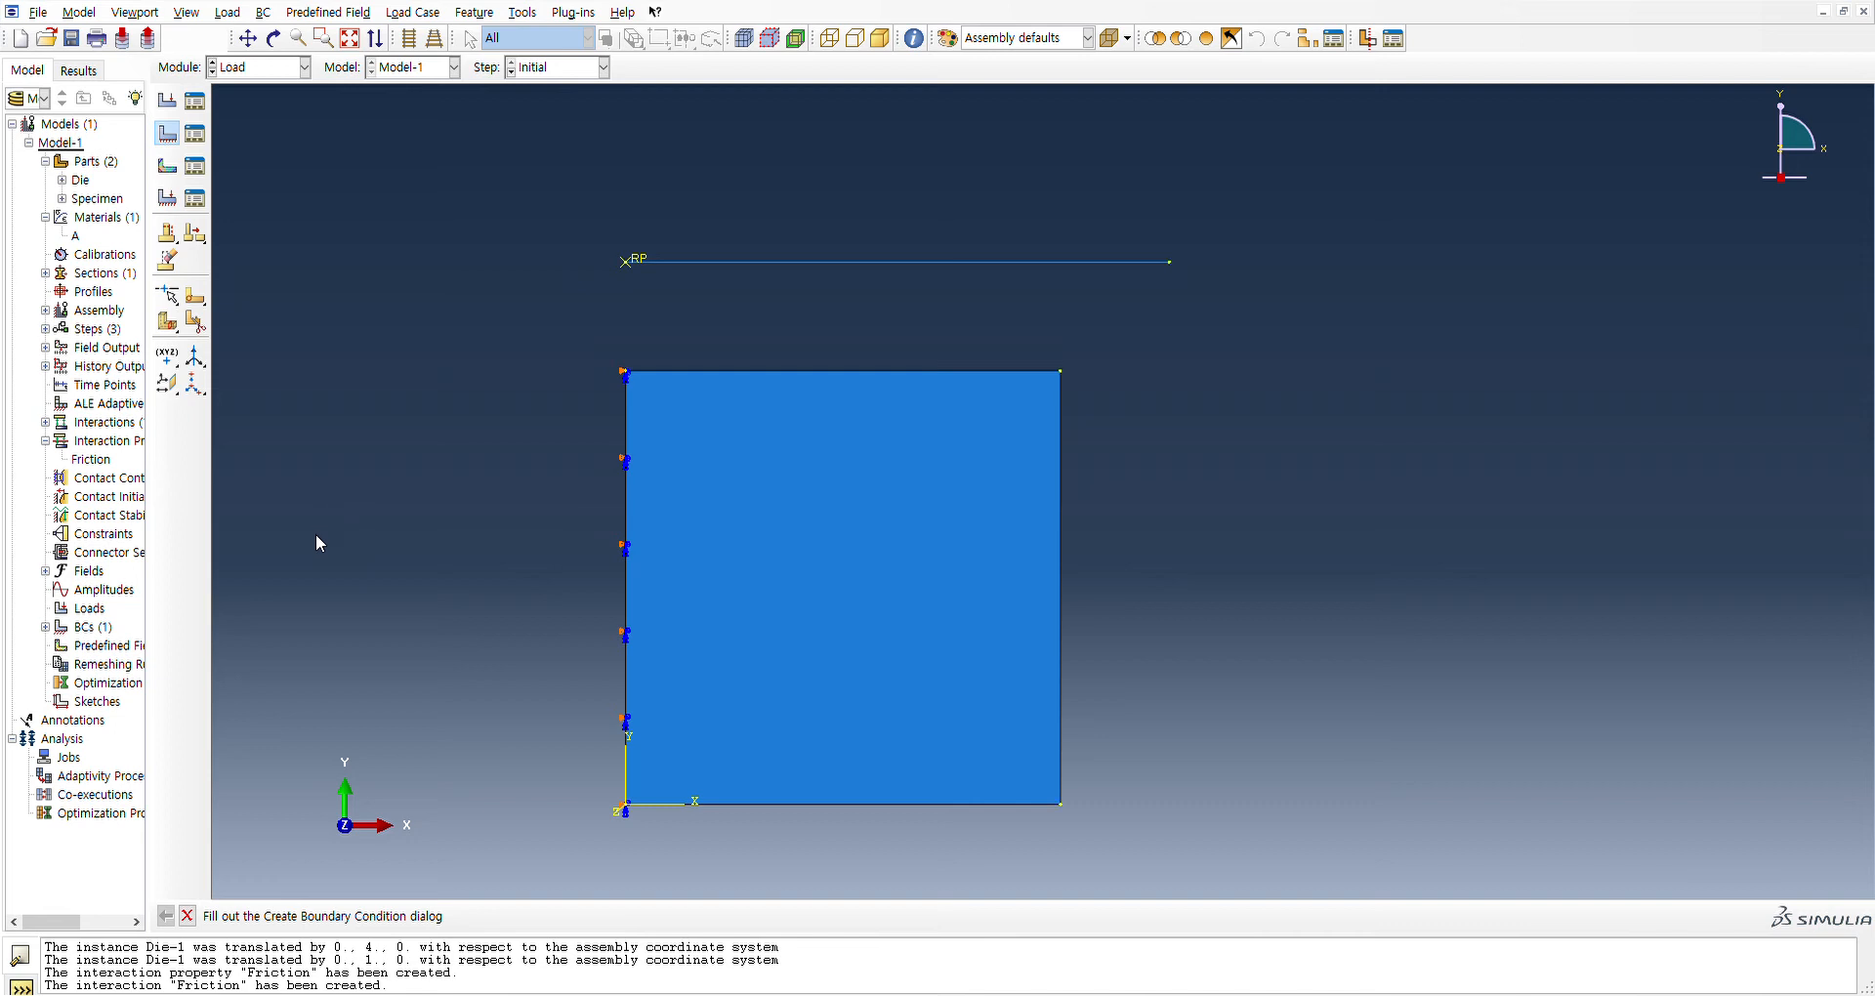
left_click(875, 807)
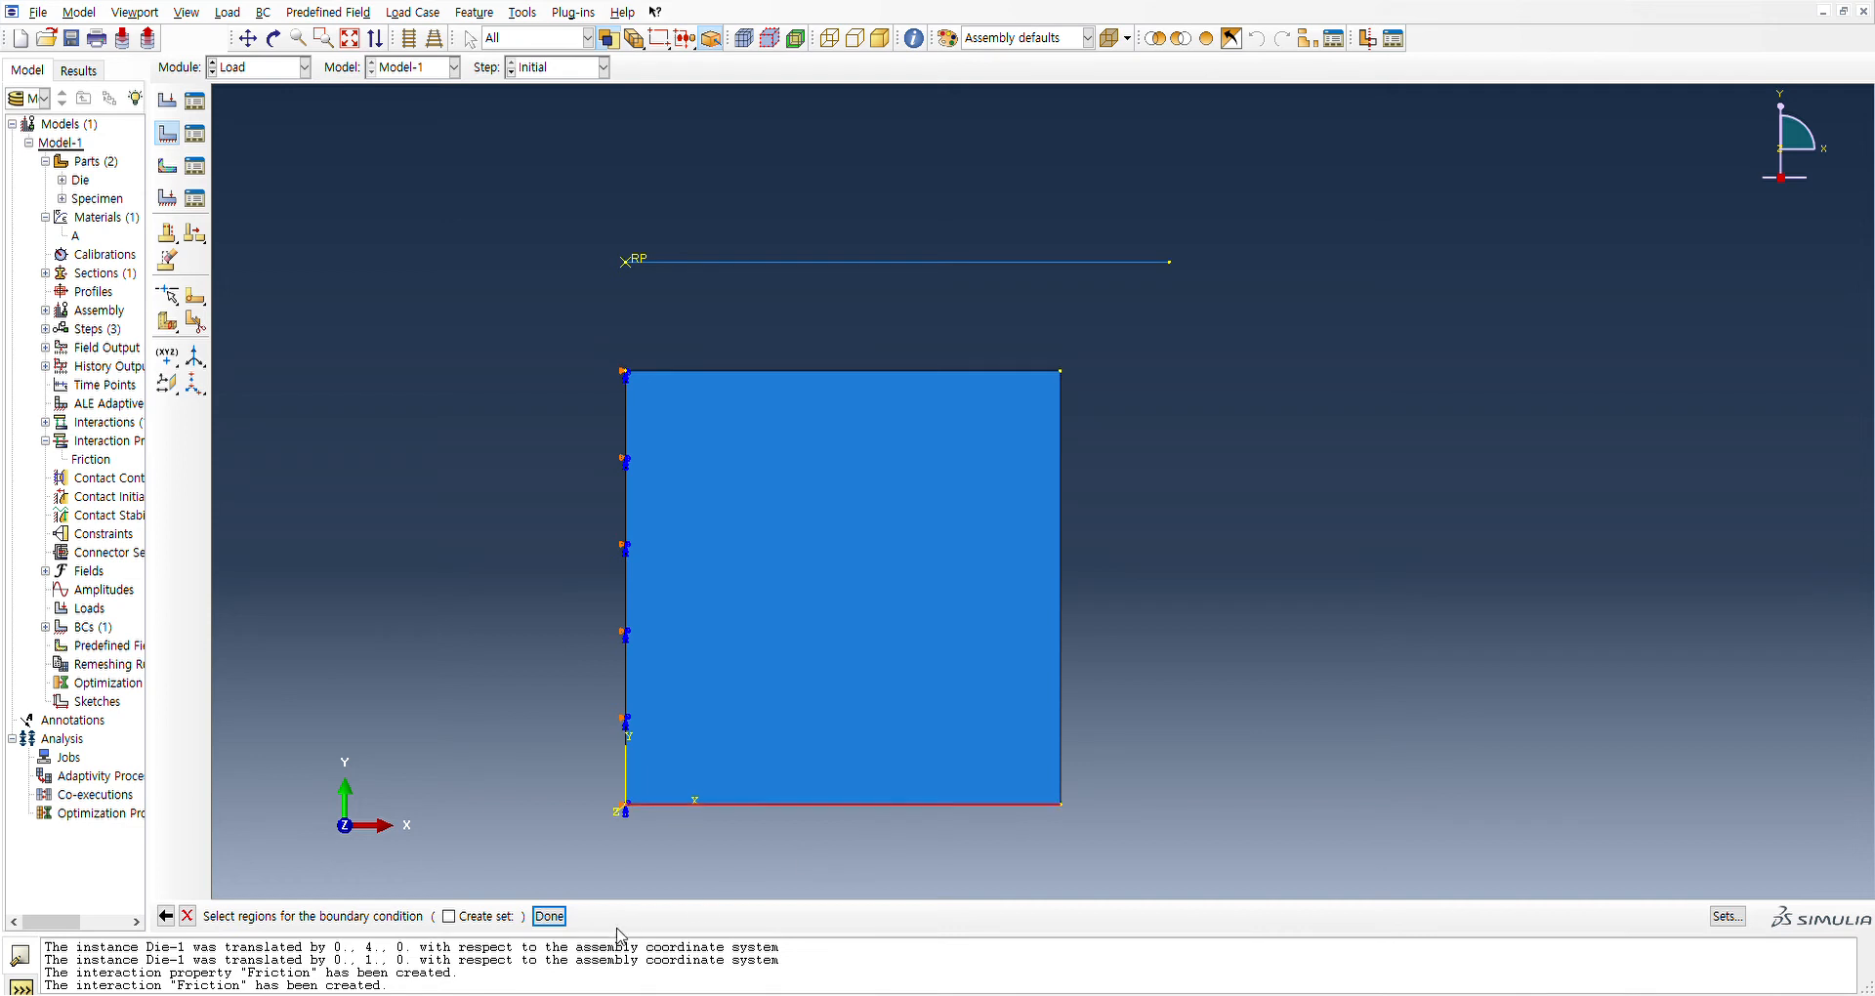
left_click(549, 916)
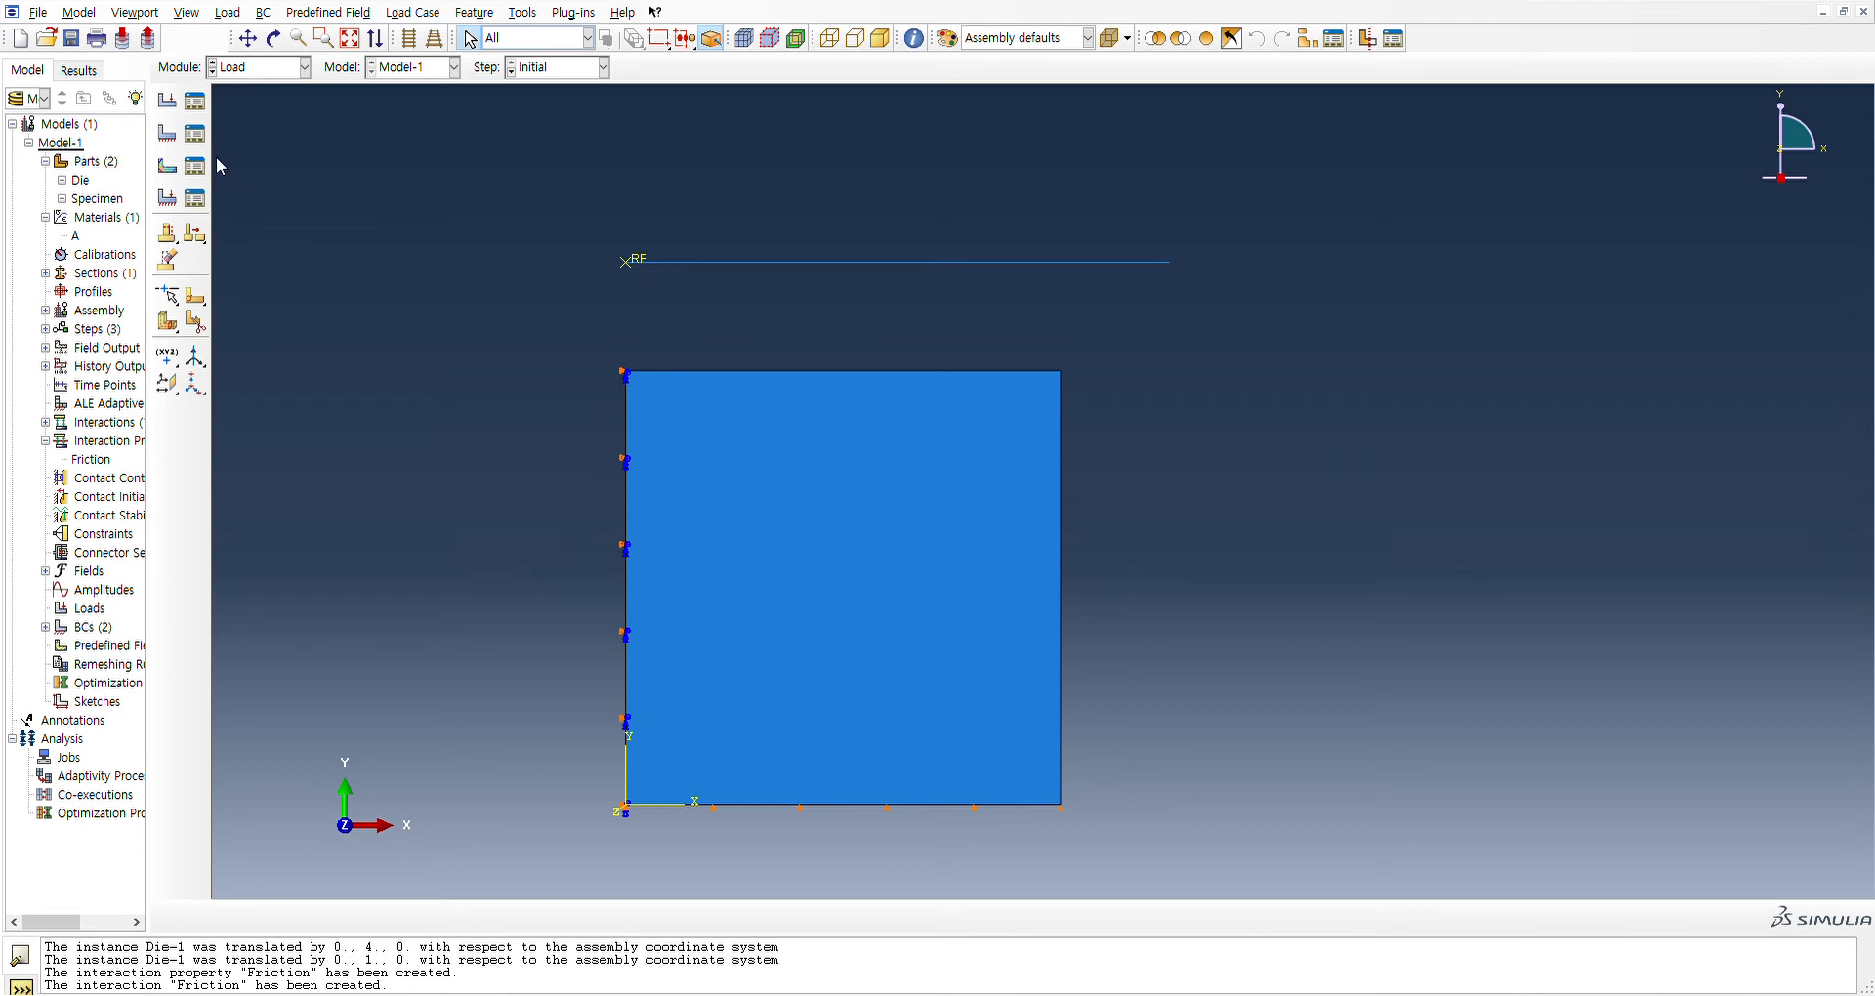
Create a boundary condition in the Compression step that moves the die's reference point downward
left_click(168, 134)
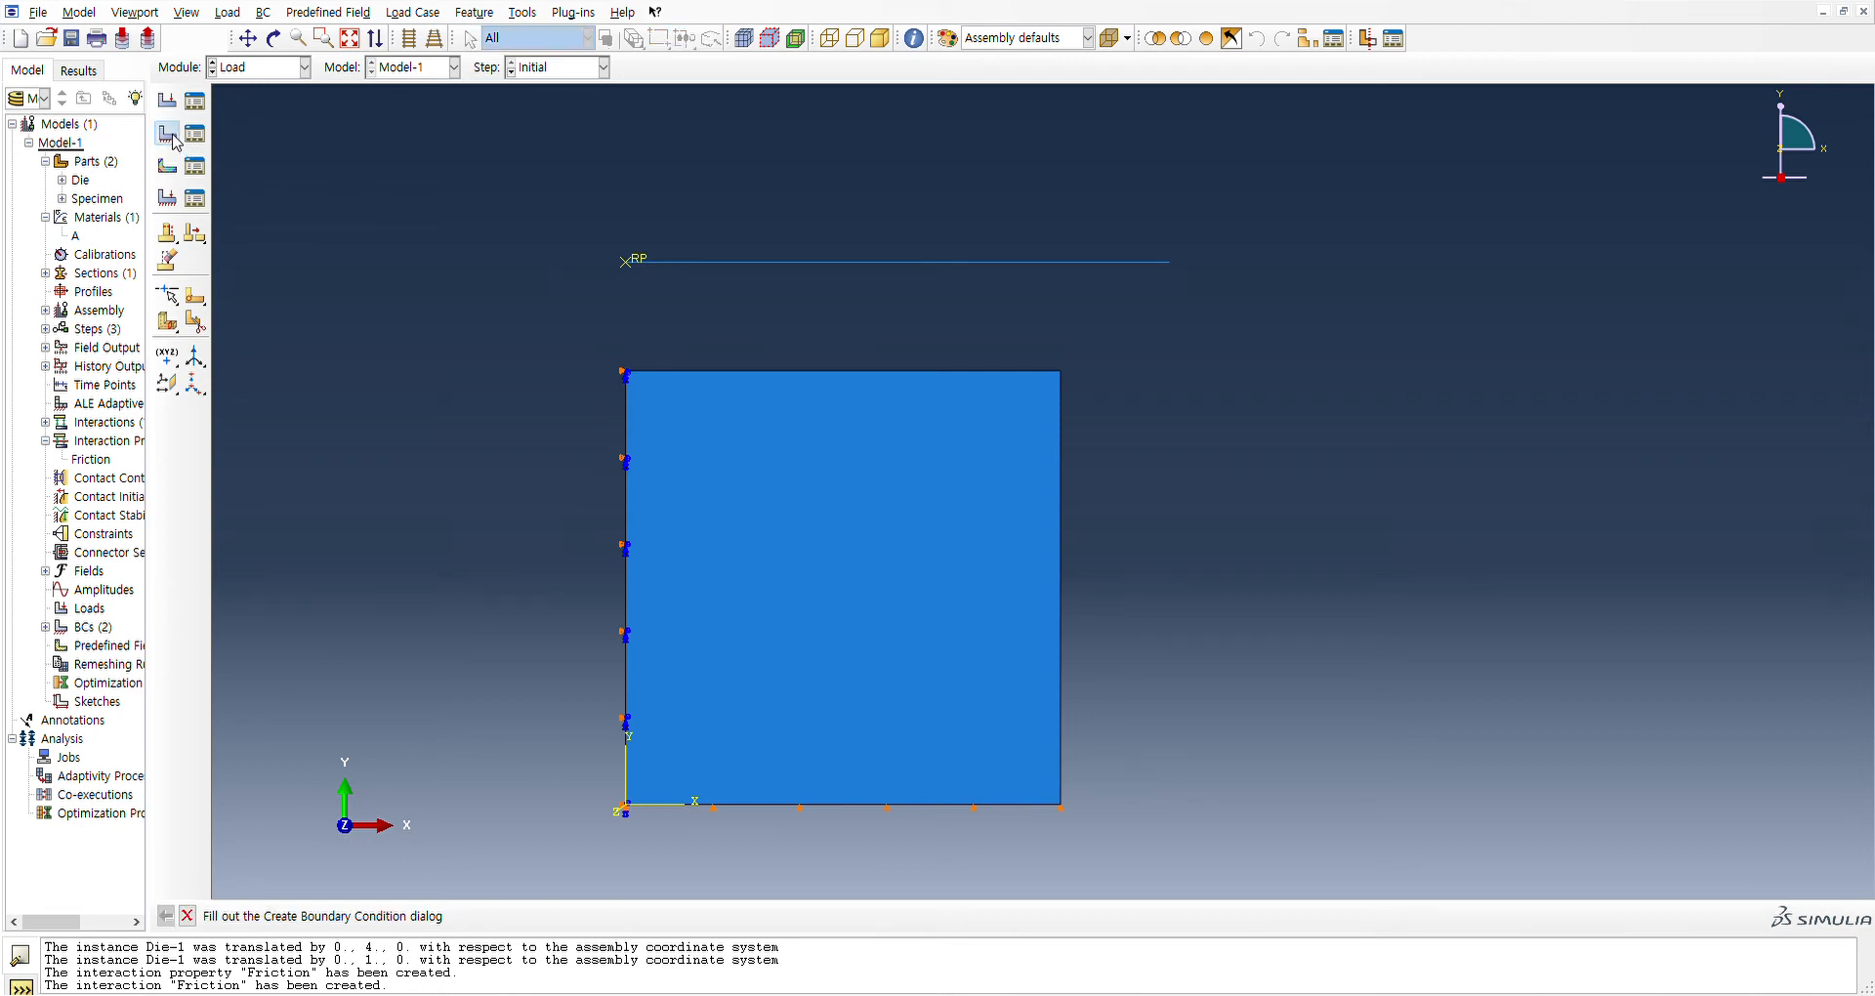
left_click(312, 292)
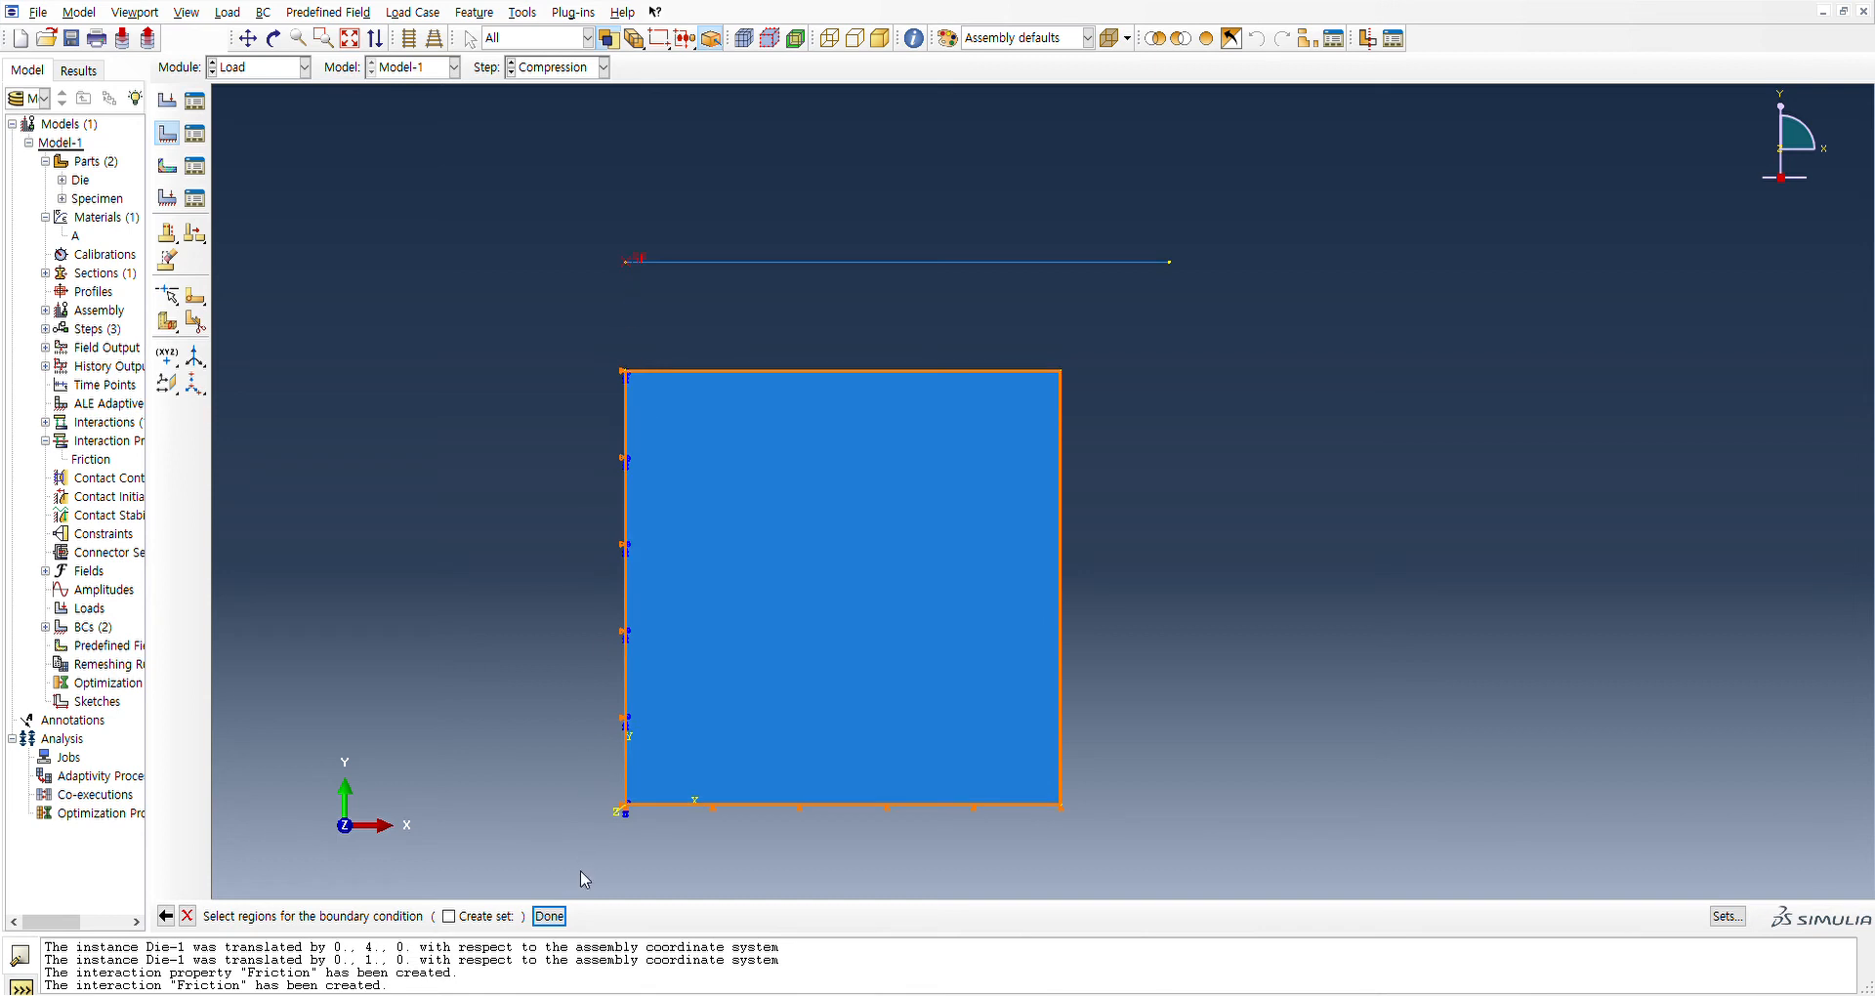
left_click(550, 916)
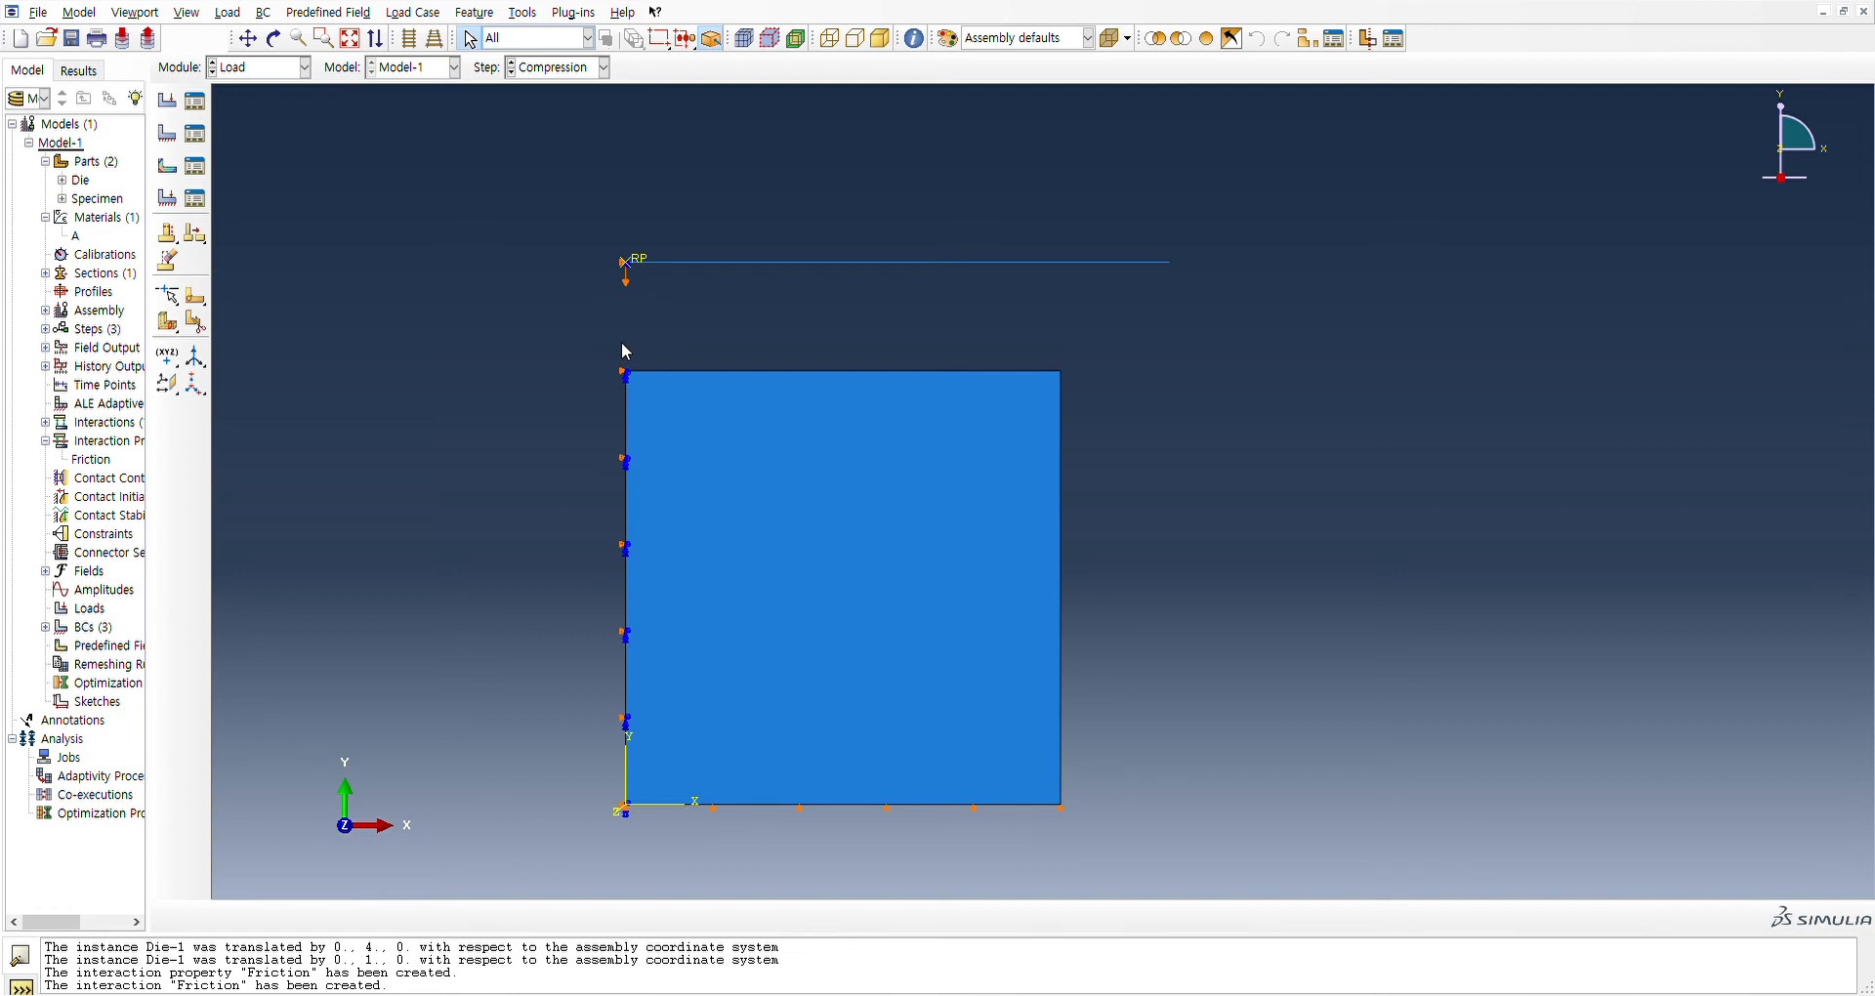
Create a boundary condition in the Return step that moves the die's reference point upward
left_click(173, 137)
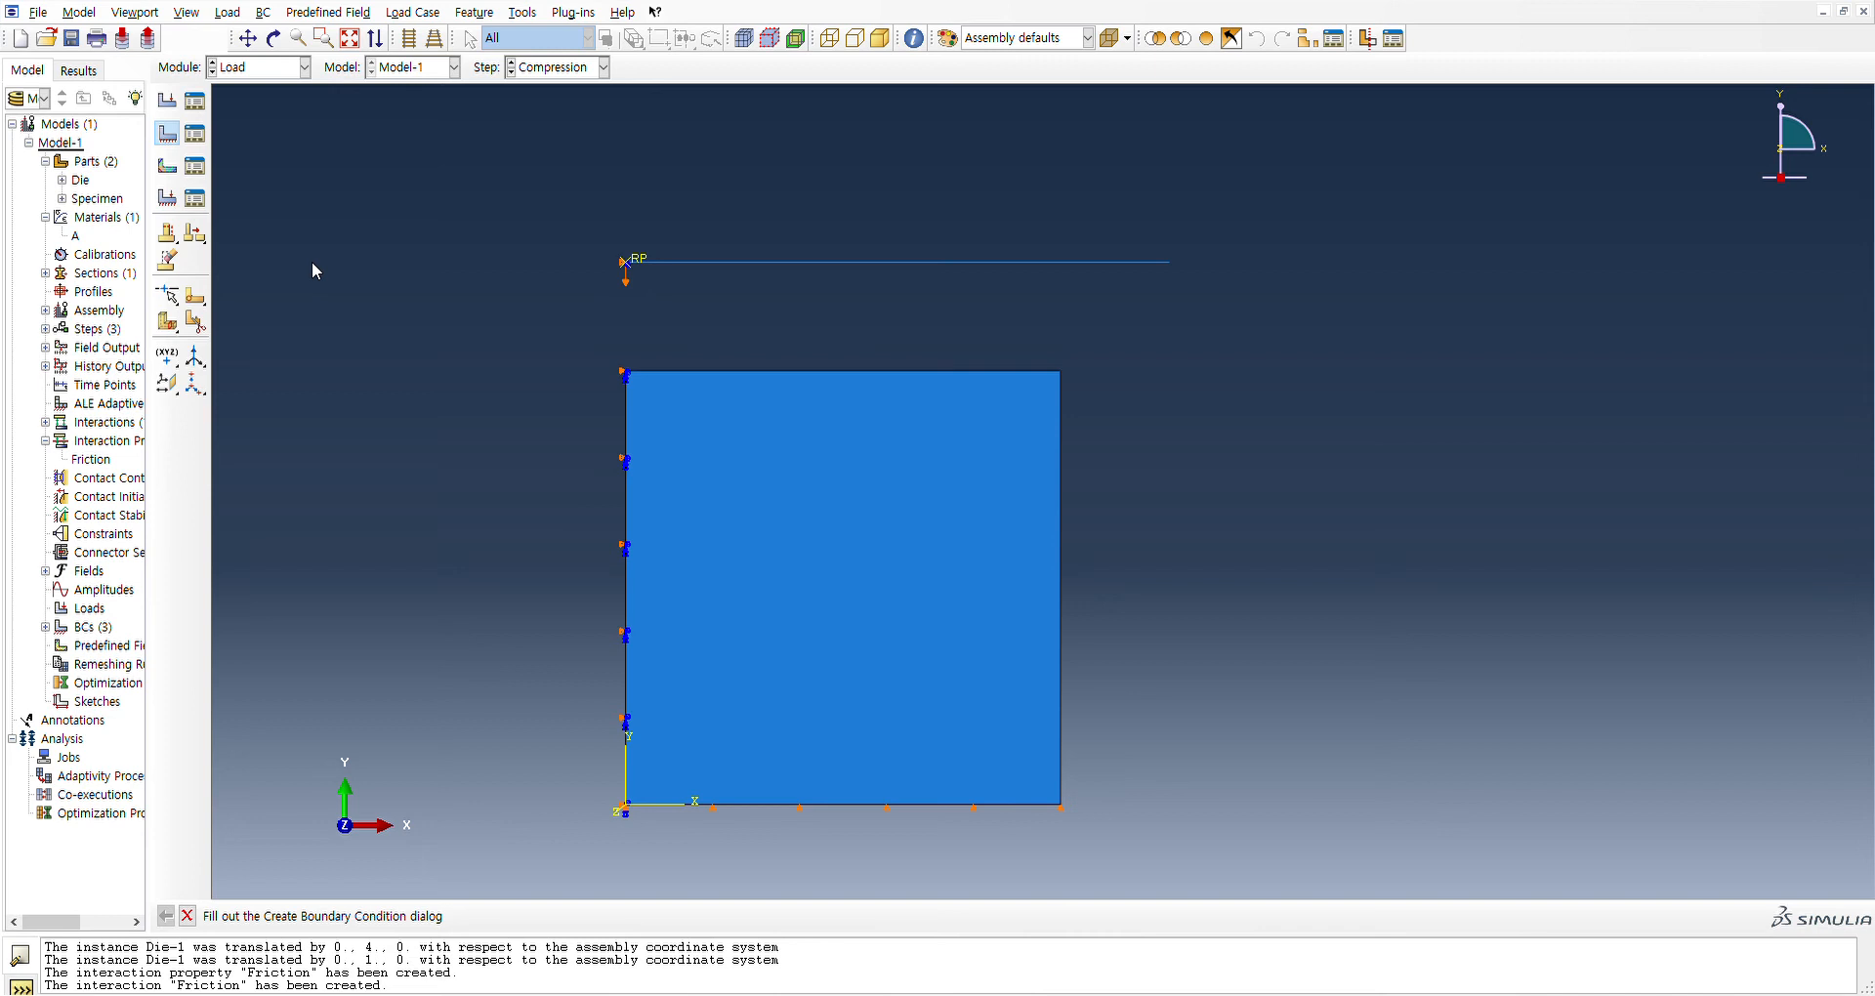
left_click(330, 314)
left_click(314, 533)
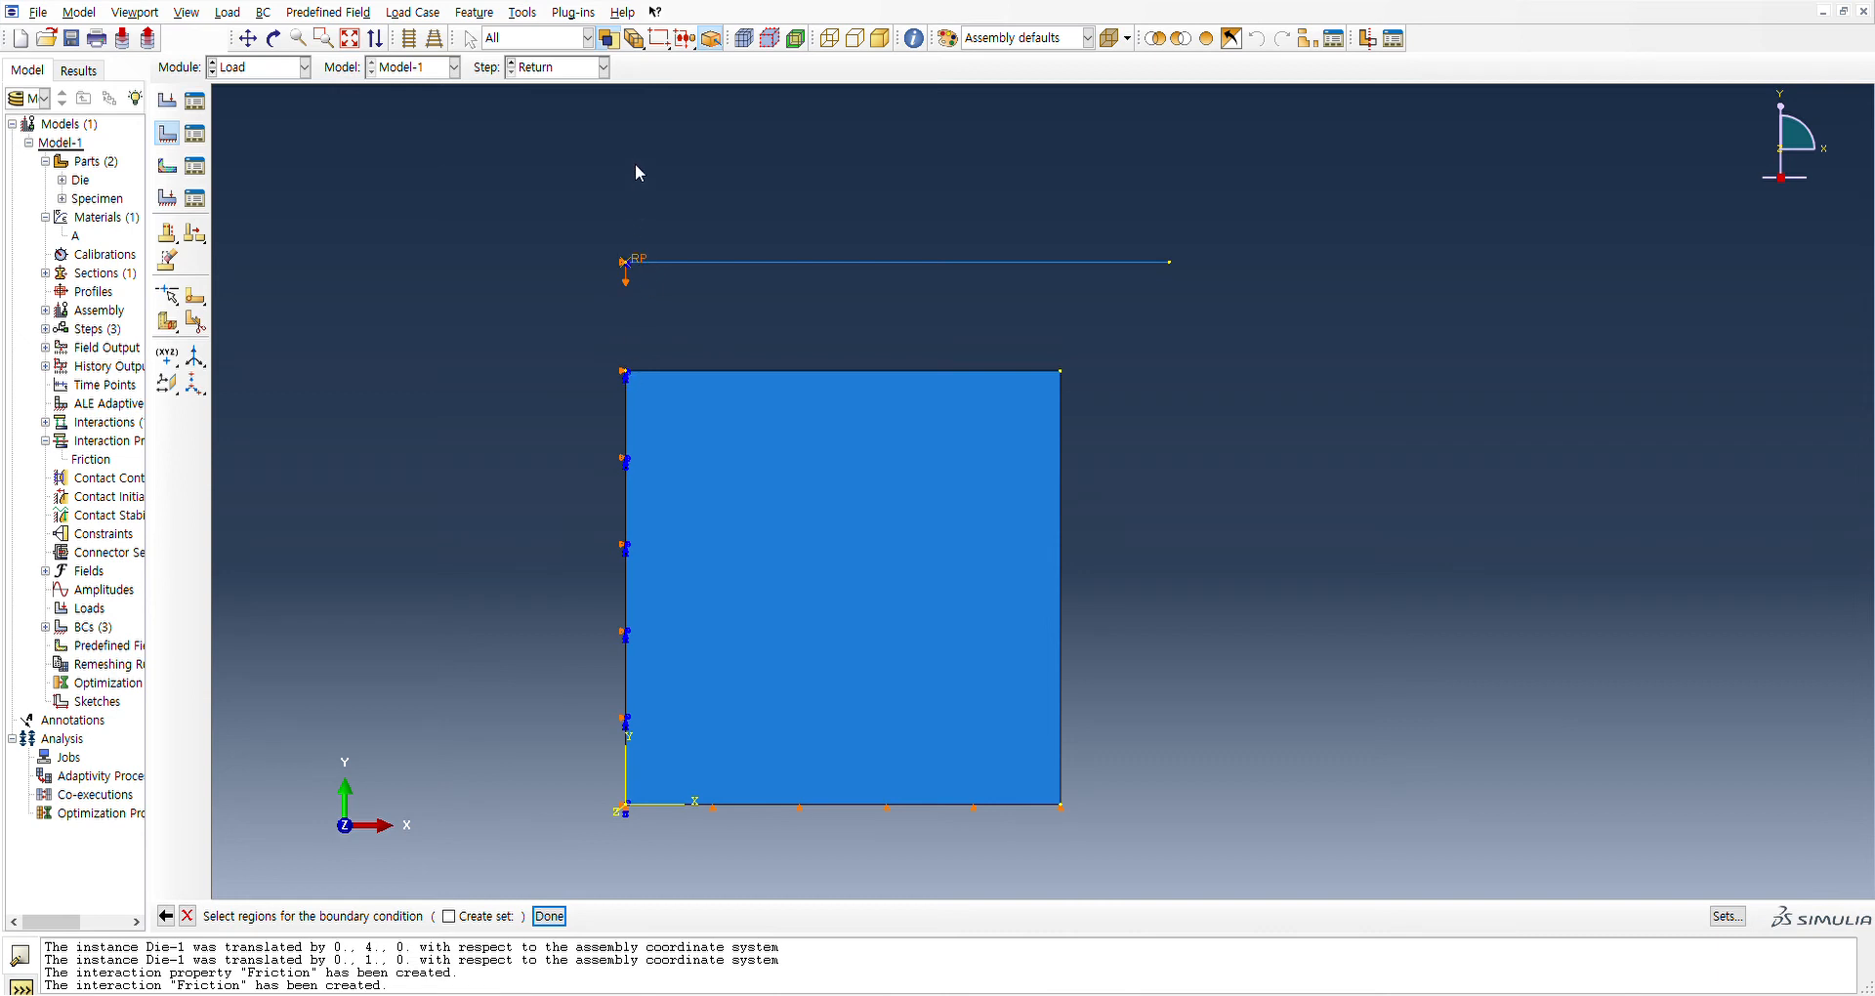
left_click(640, 265)
left_click(550, 916)
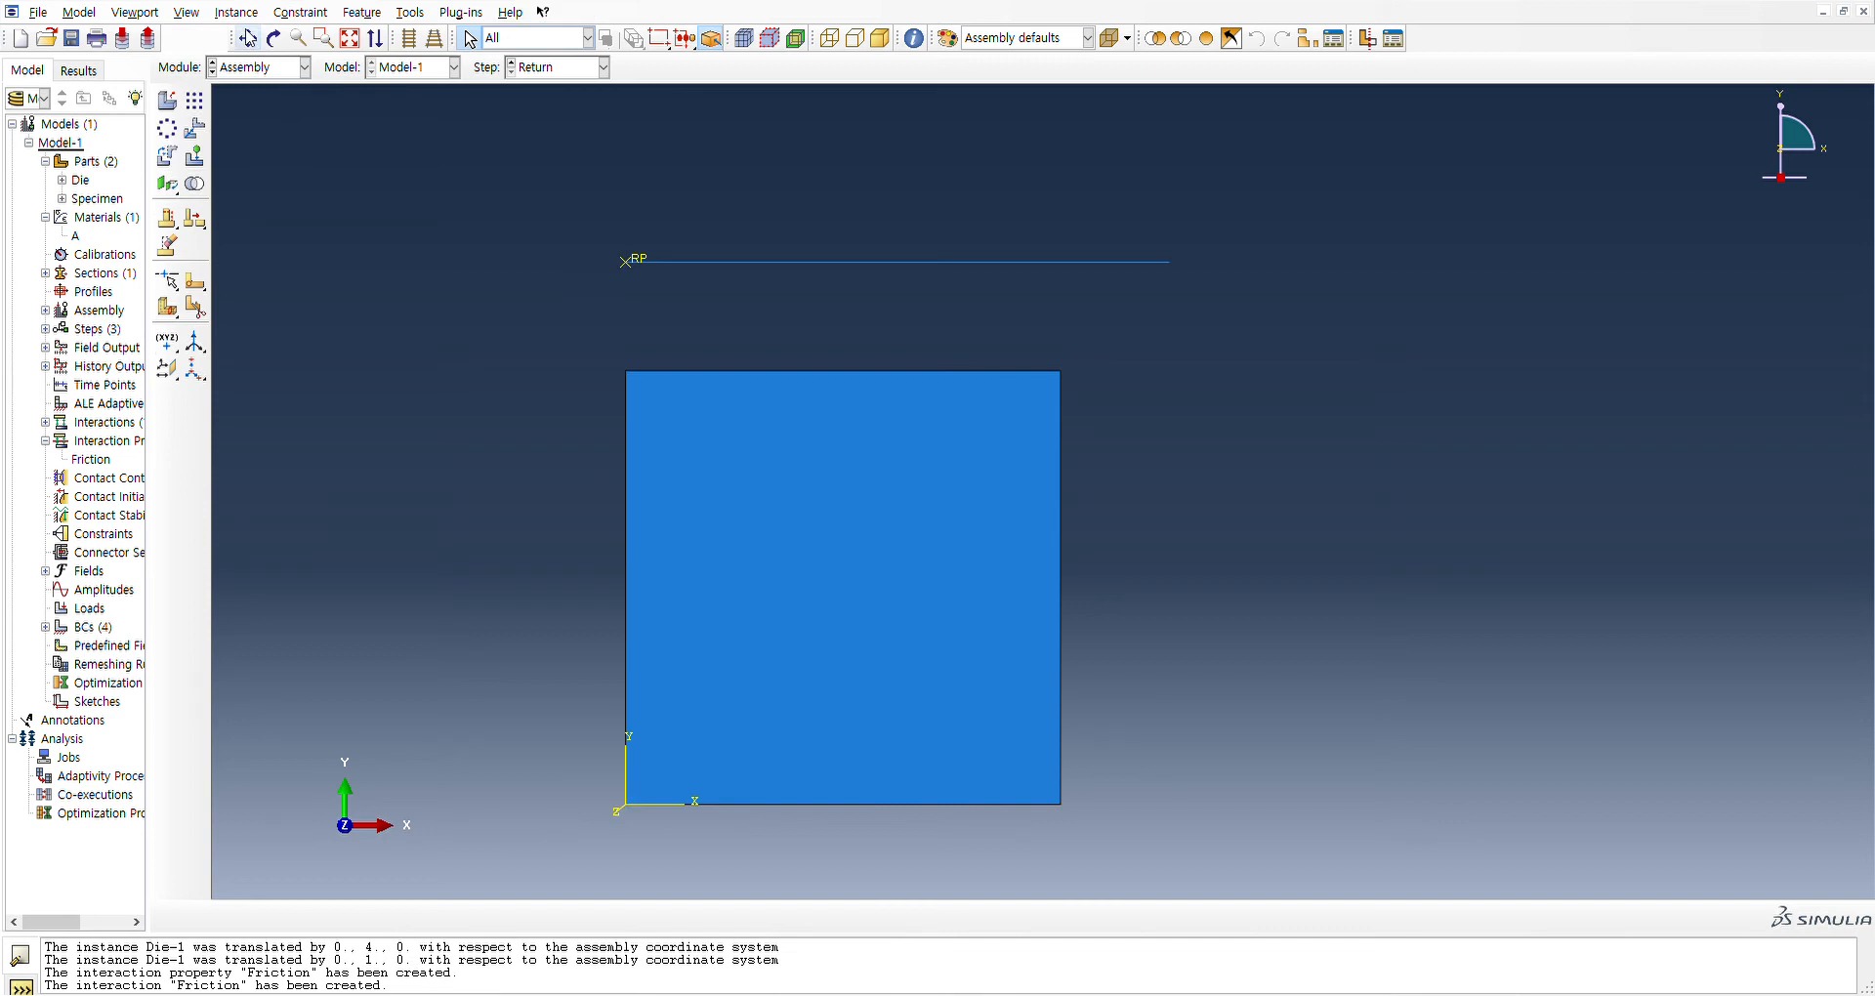
Translate the Die instance from its reference point to the specimen's upper-left corner in the Assembly module, and return to the Load module
left_click(195, 133)
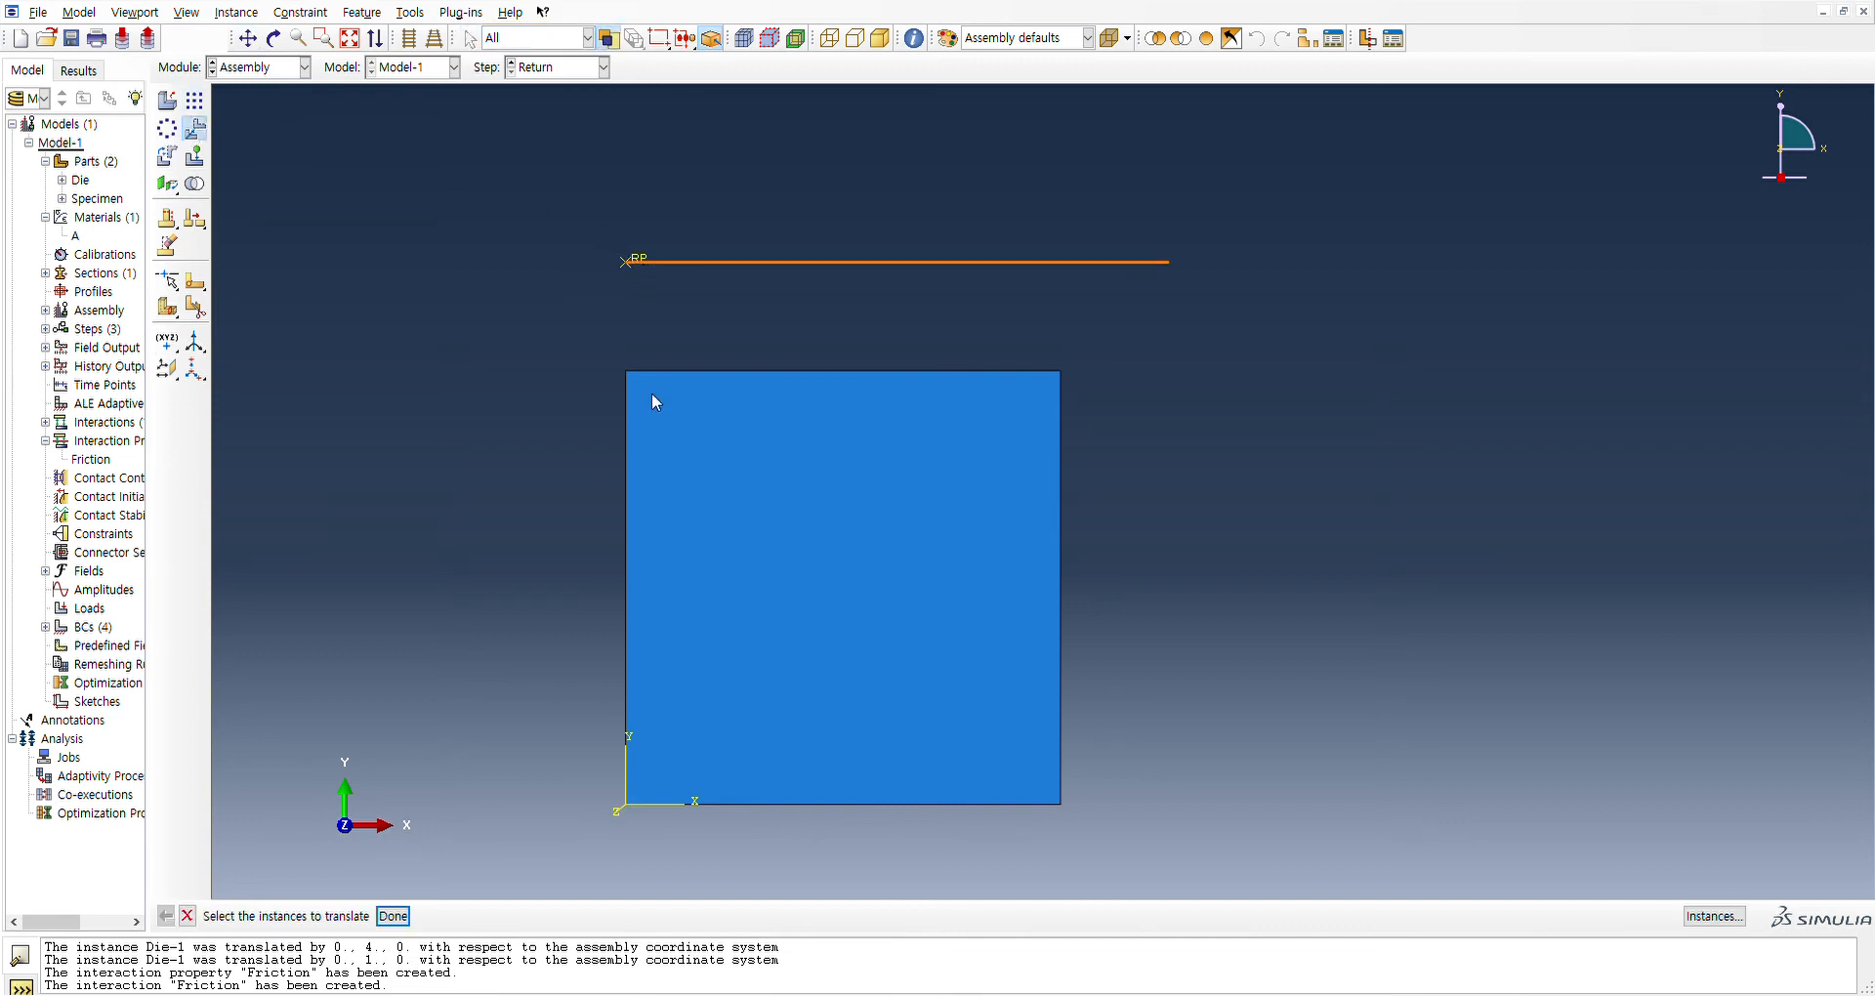
middle_click(615, 466)
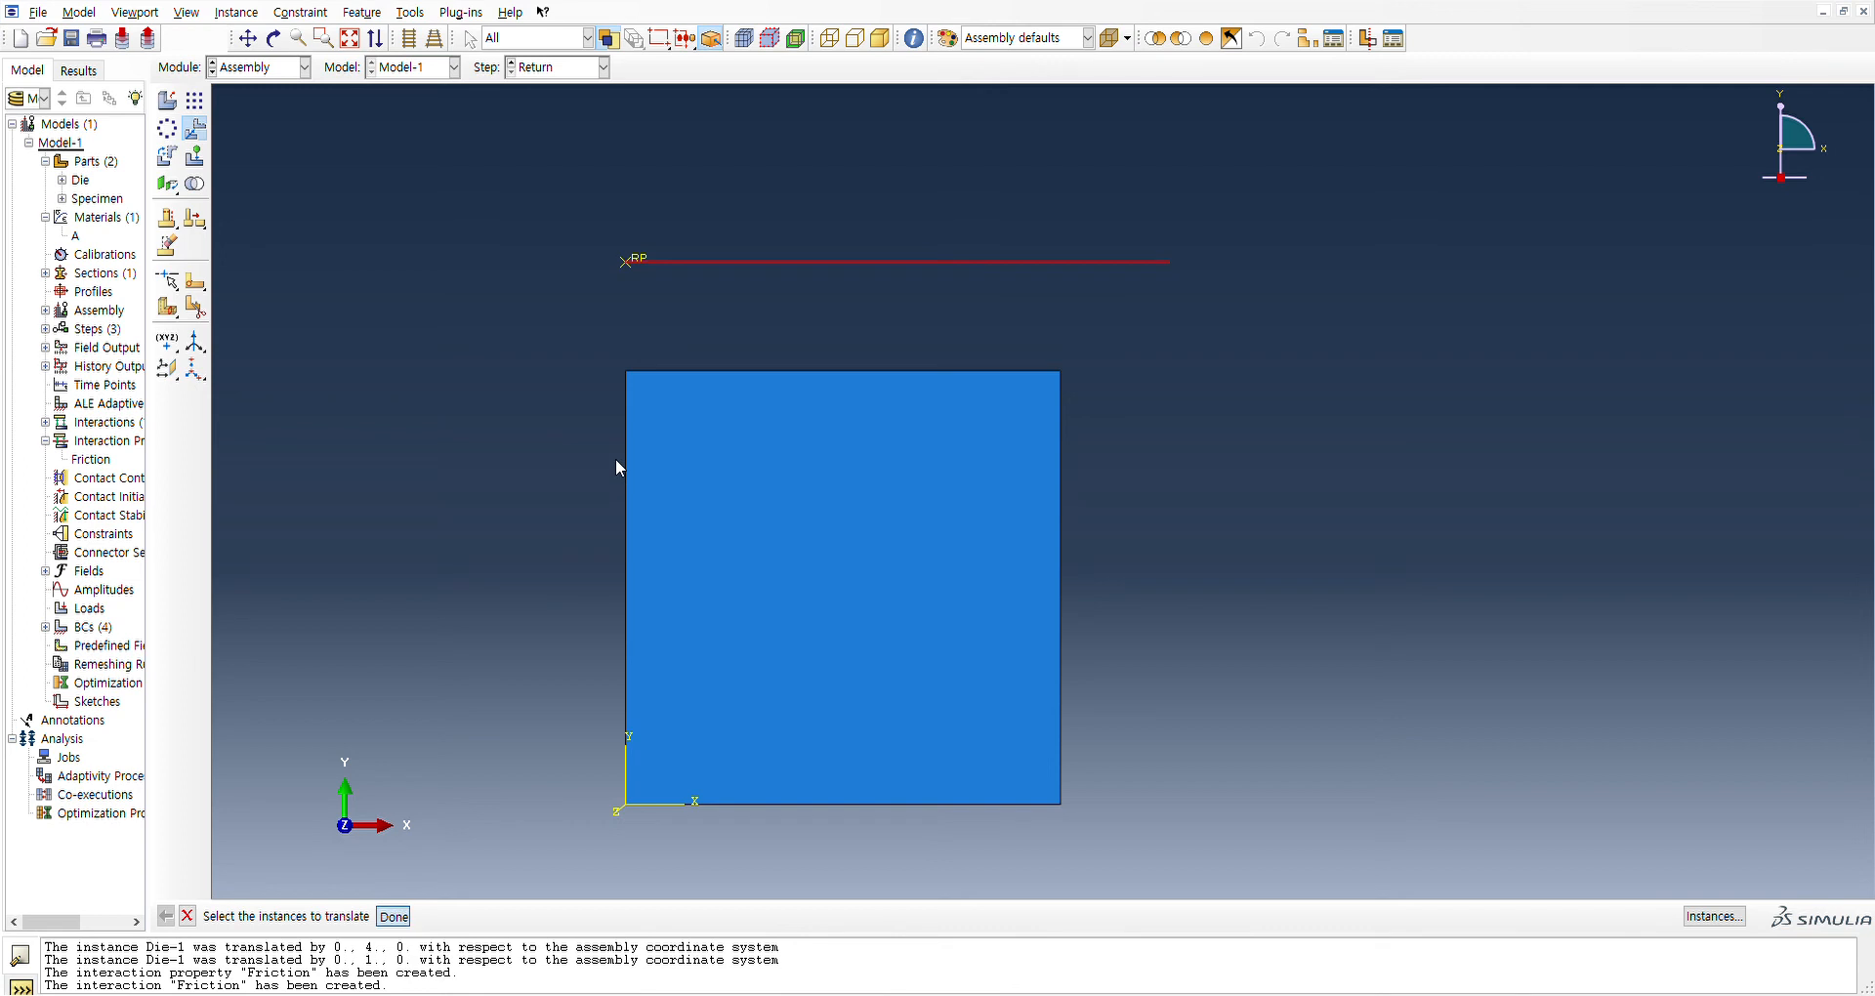
left_click(625, 261)
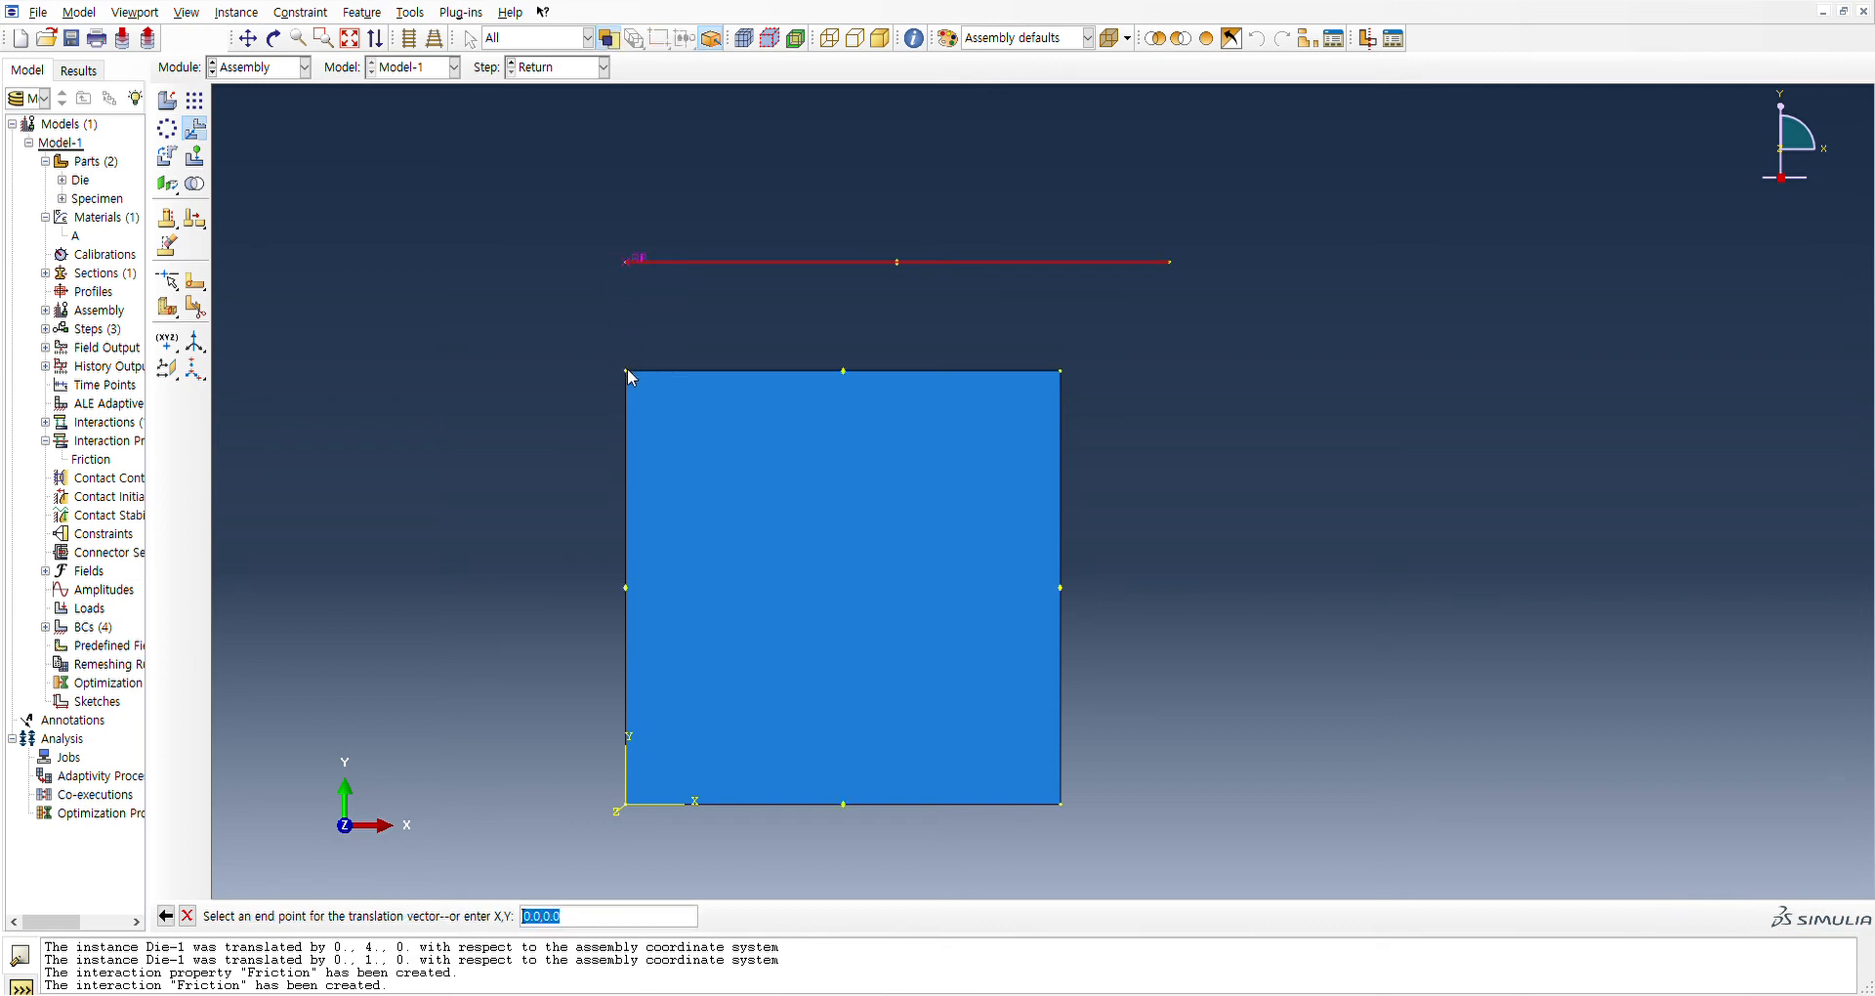
left_click(626, 371)
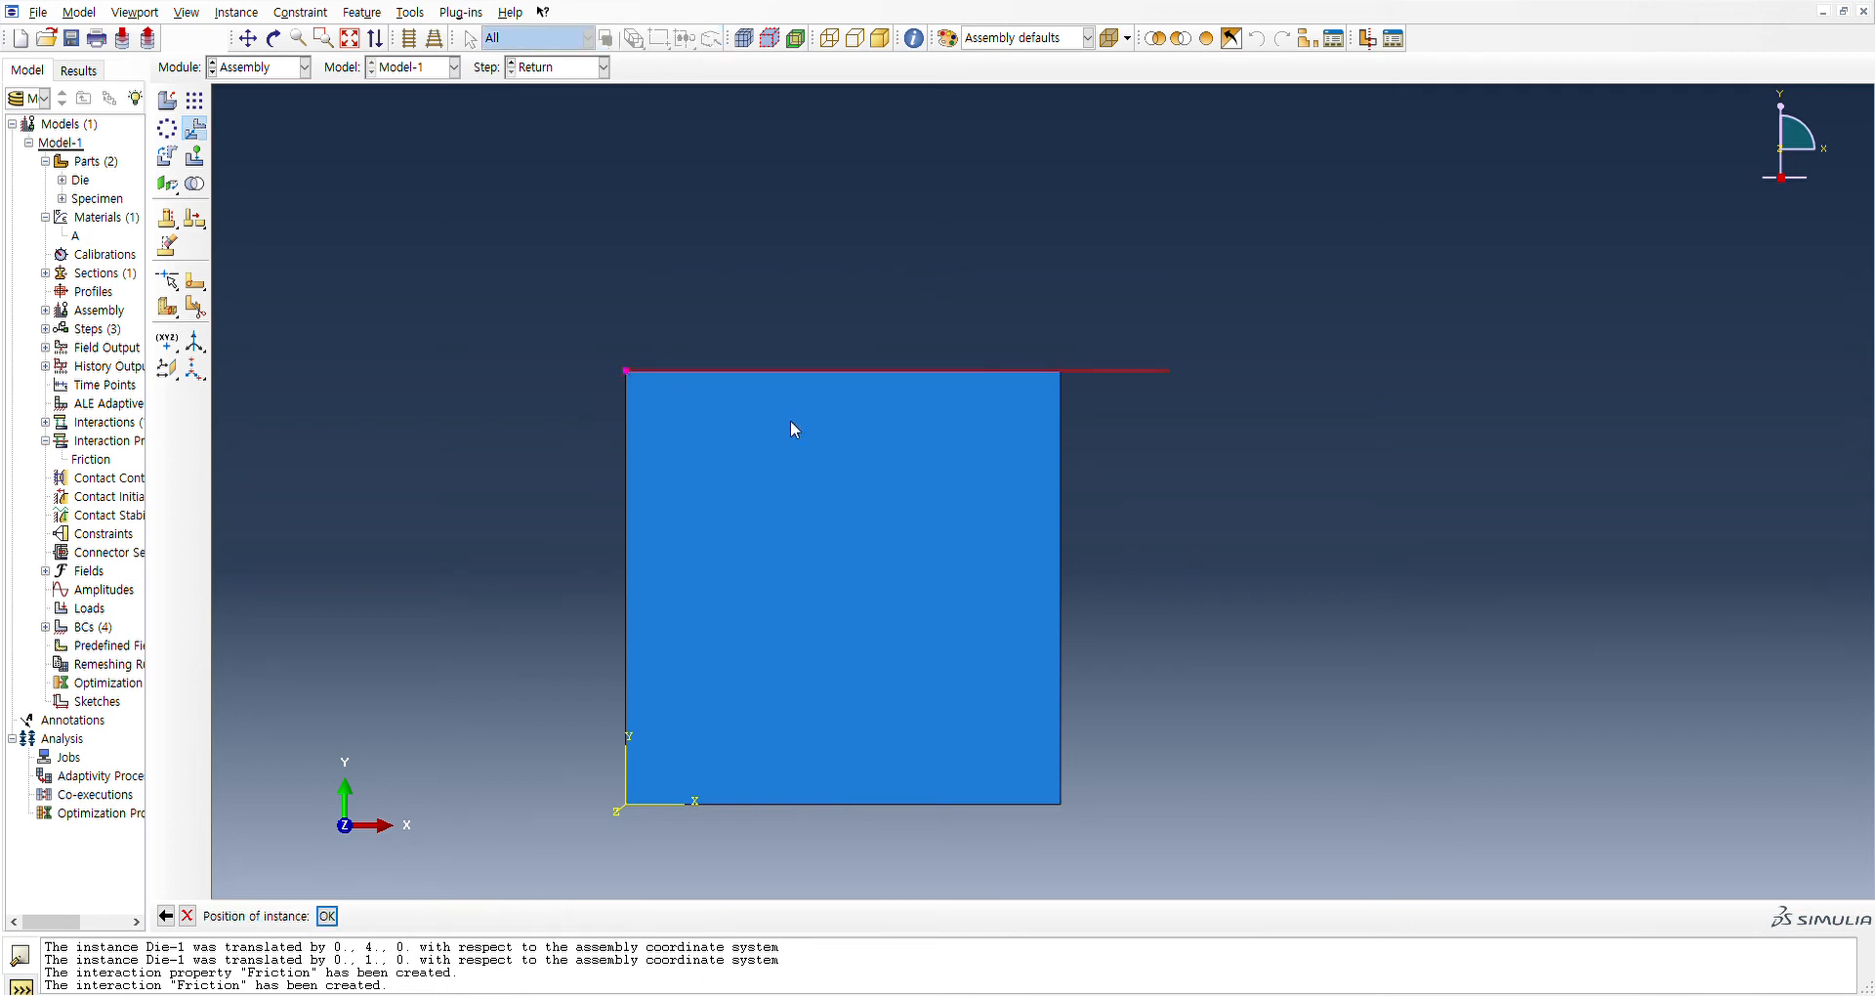
middle_click(983, 508)
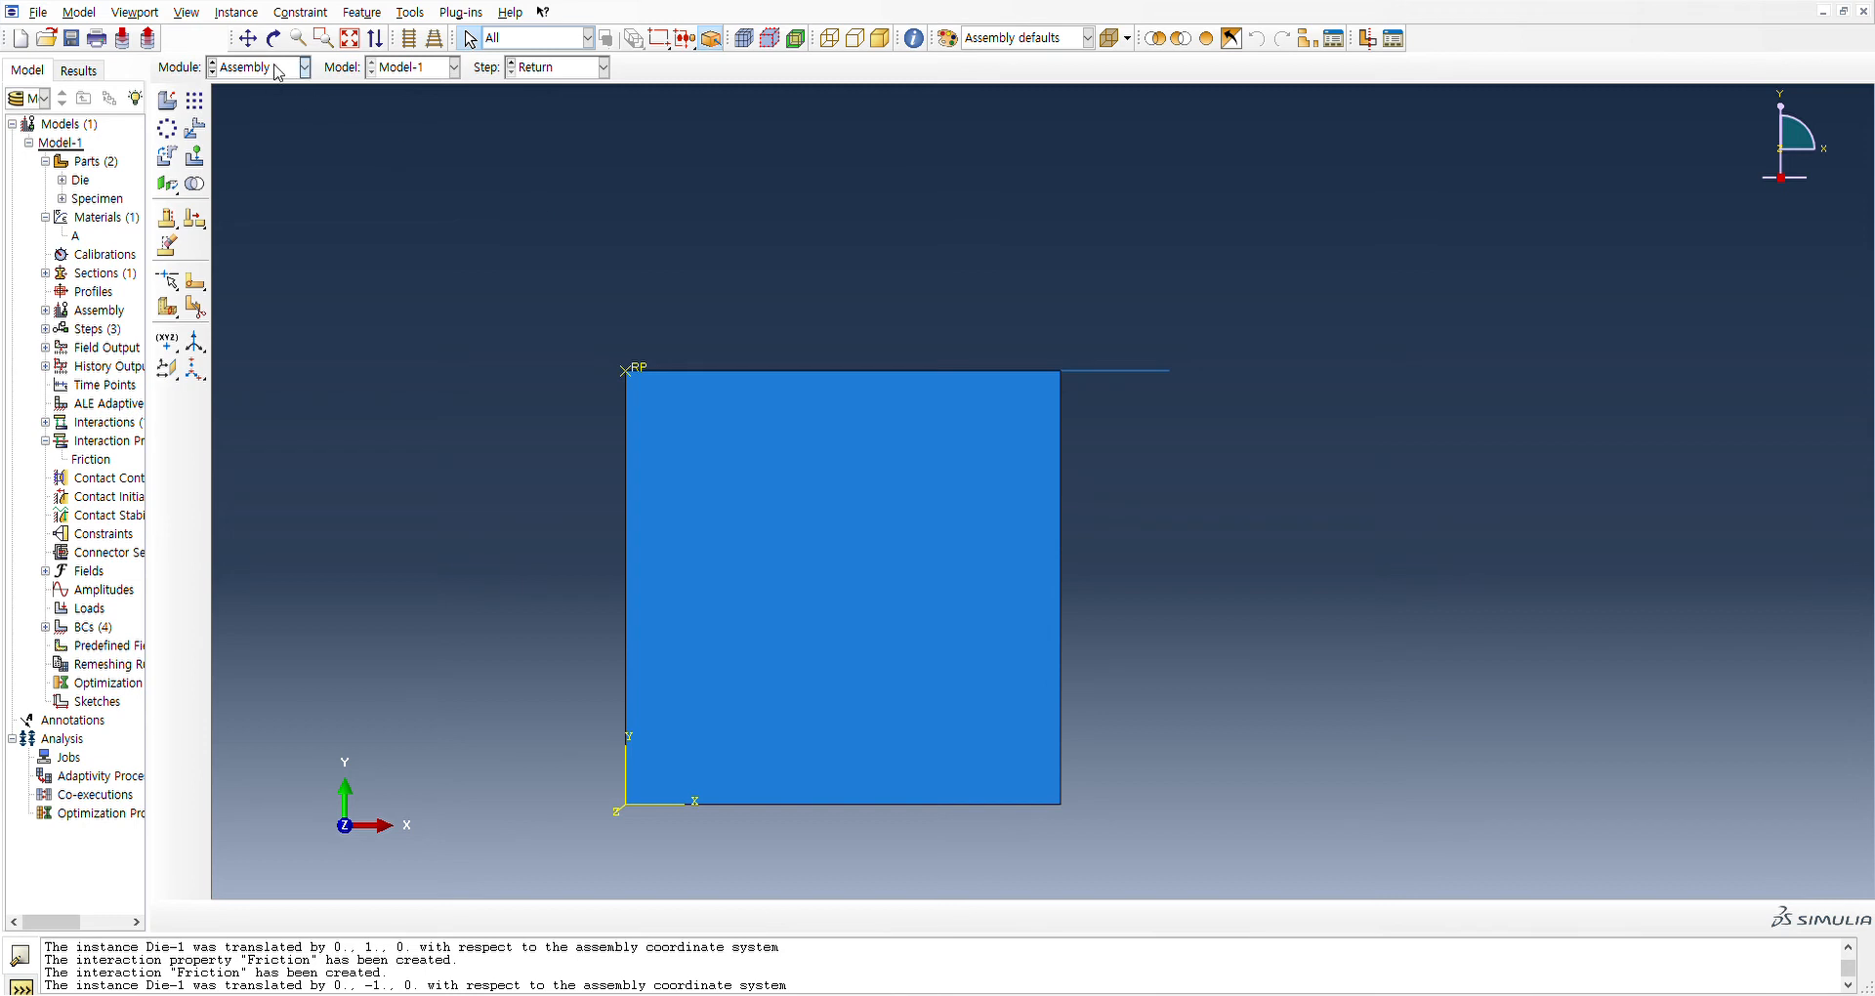
left_click(268, 179)
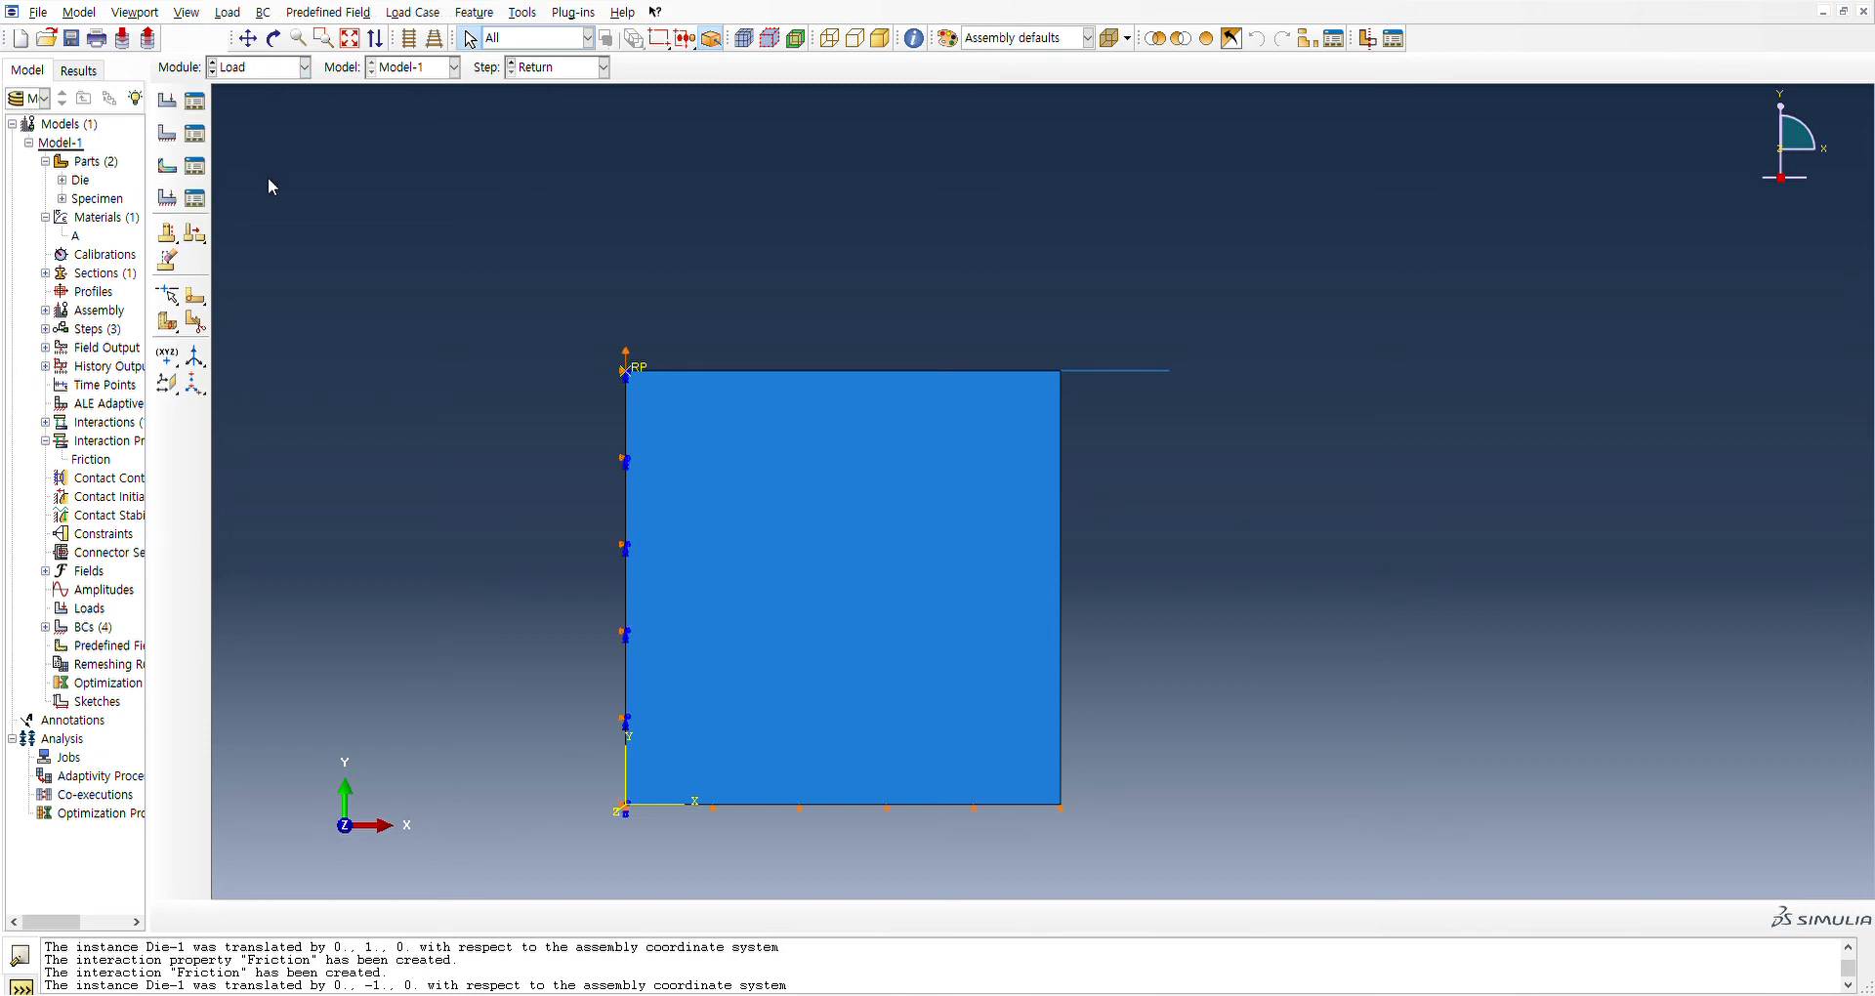
Switch to the Mesh module, target the Specimen part, and assign global seeds that divide each edge into 20 elements
left_click(245, 76)
left_click(249, 193)
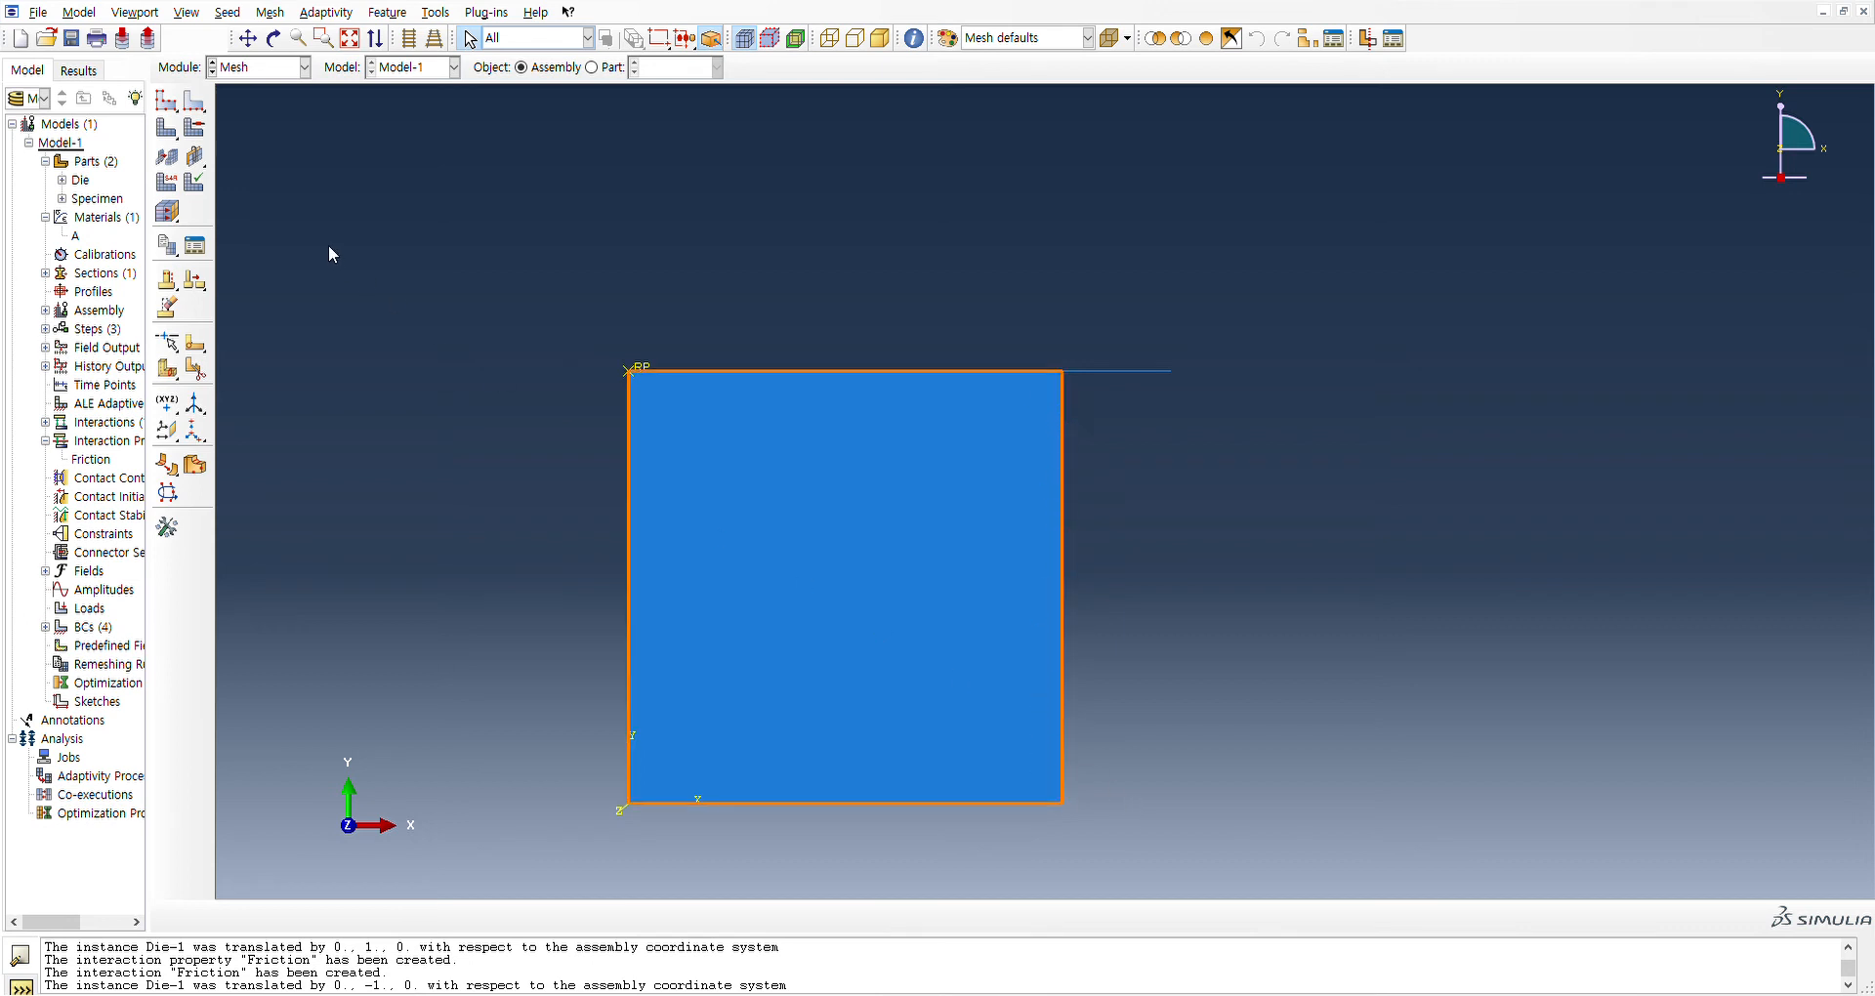
left_click(172, 107)
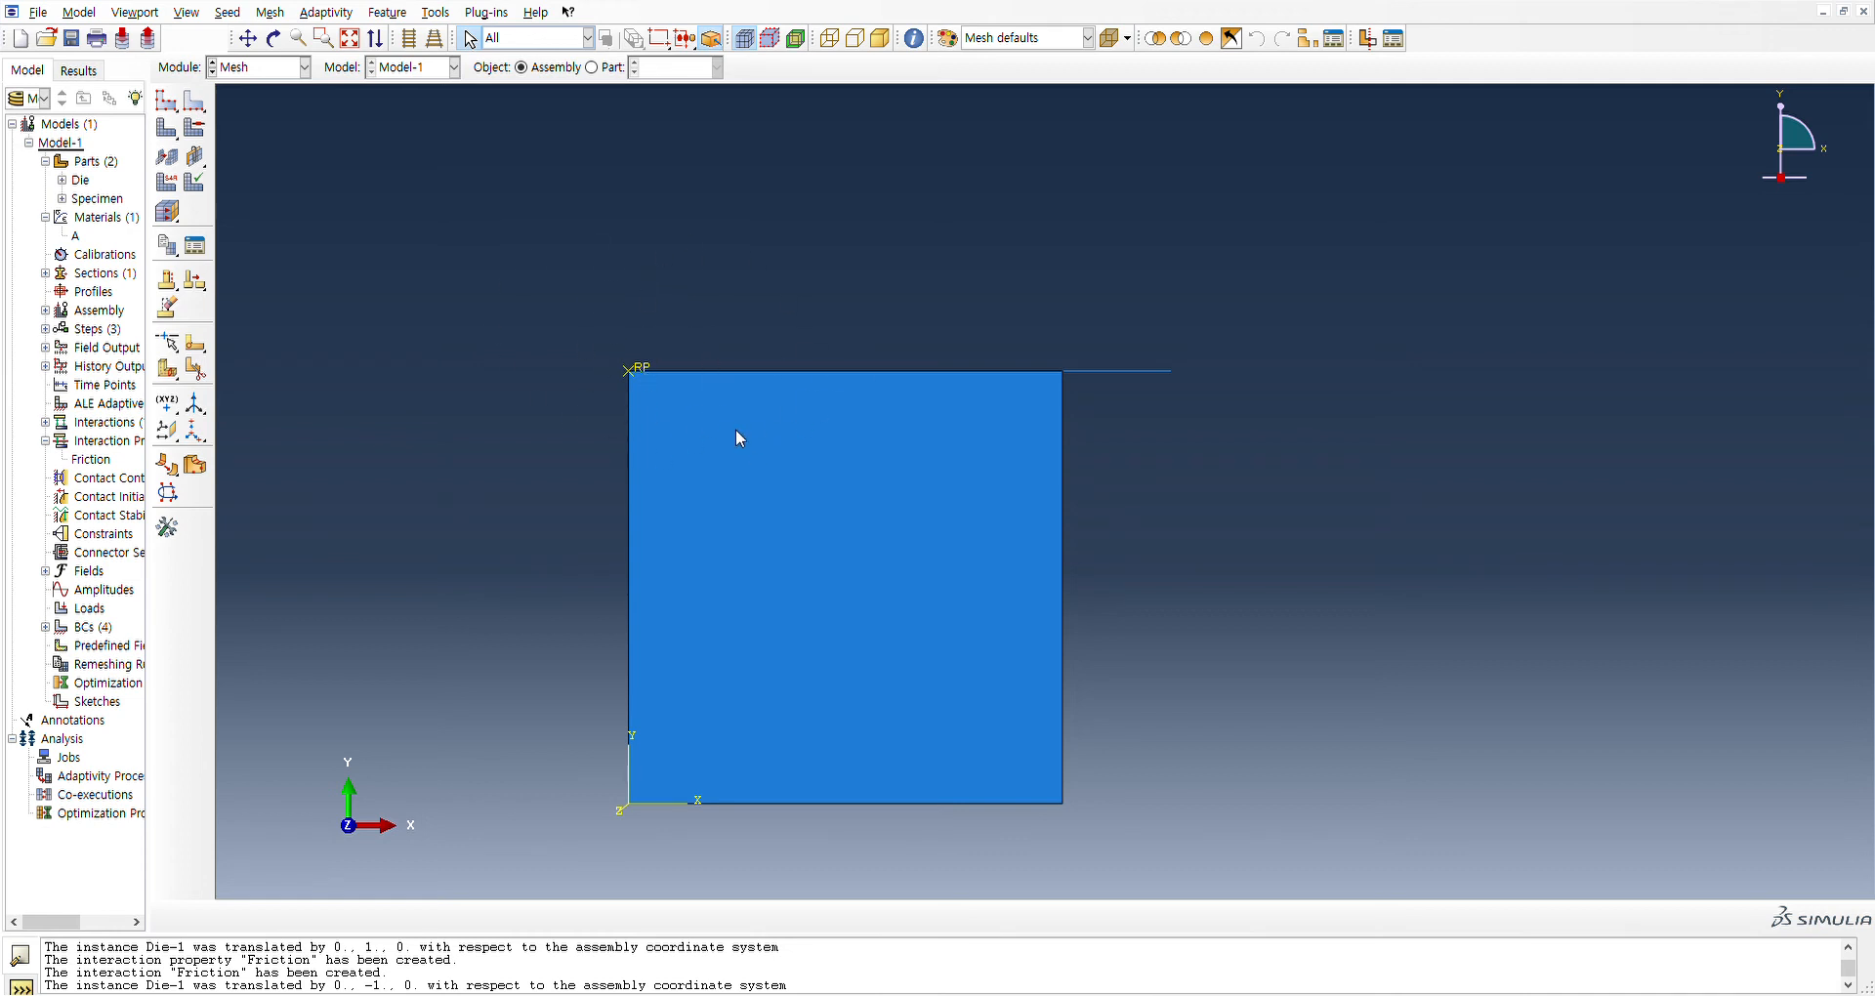
left_click(603, 76)
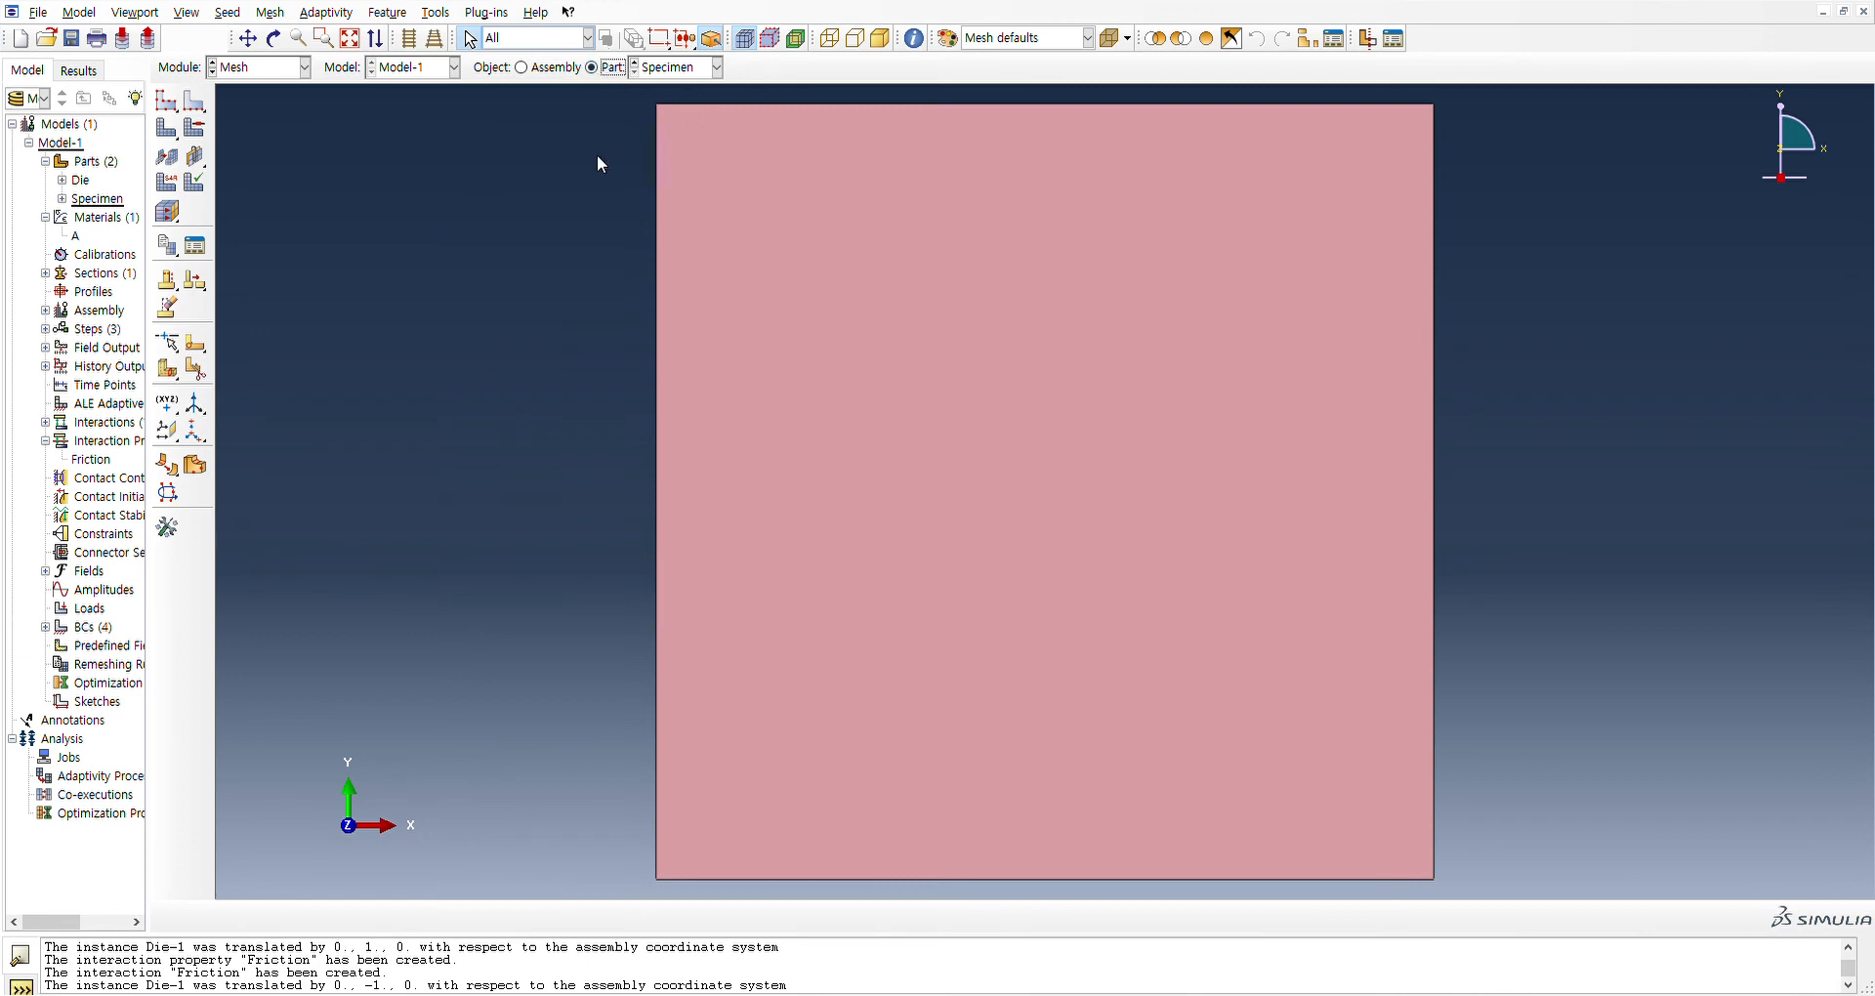
left_click(165, 105)
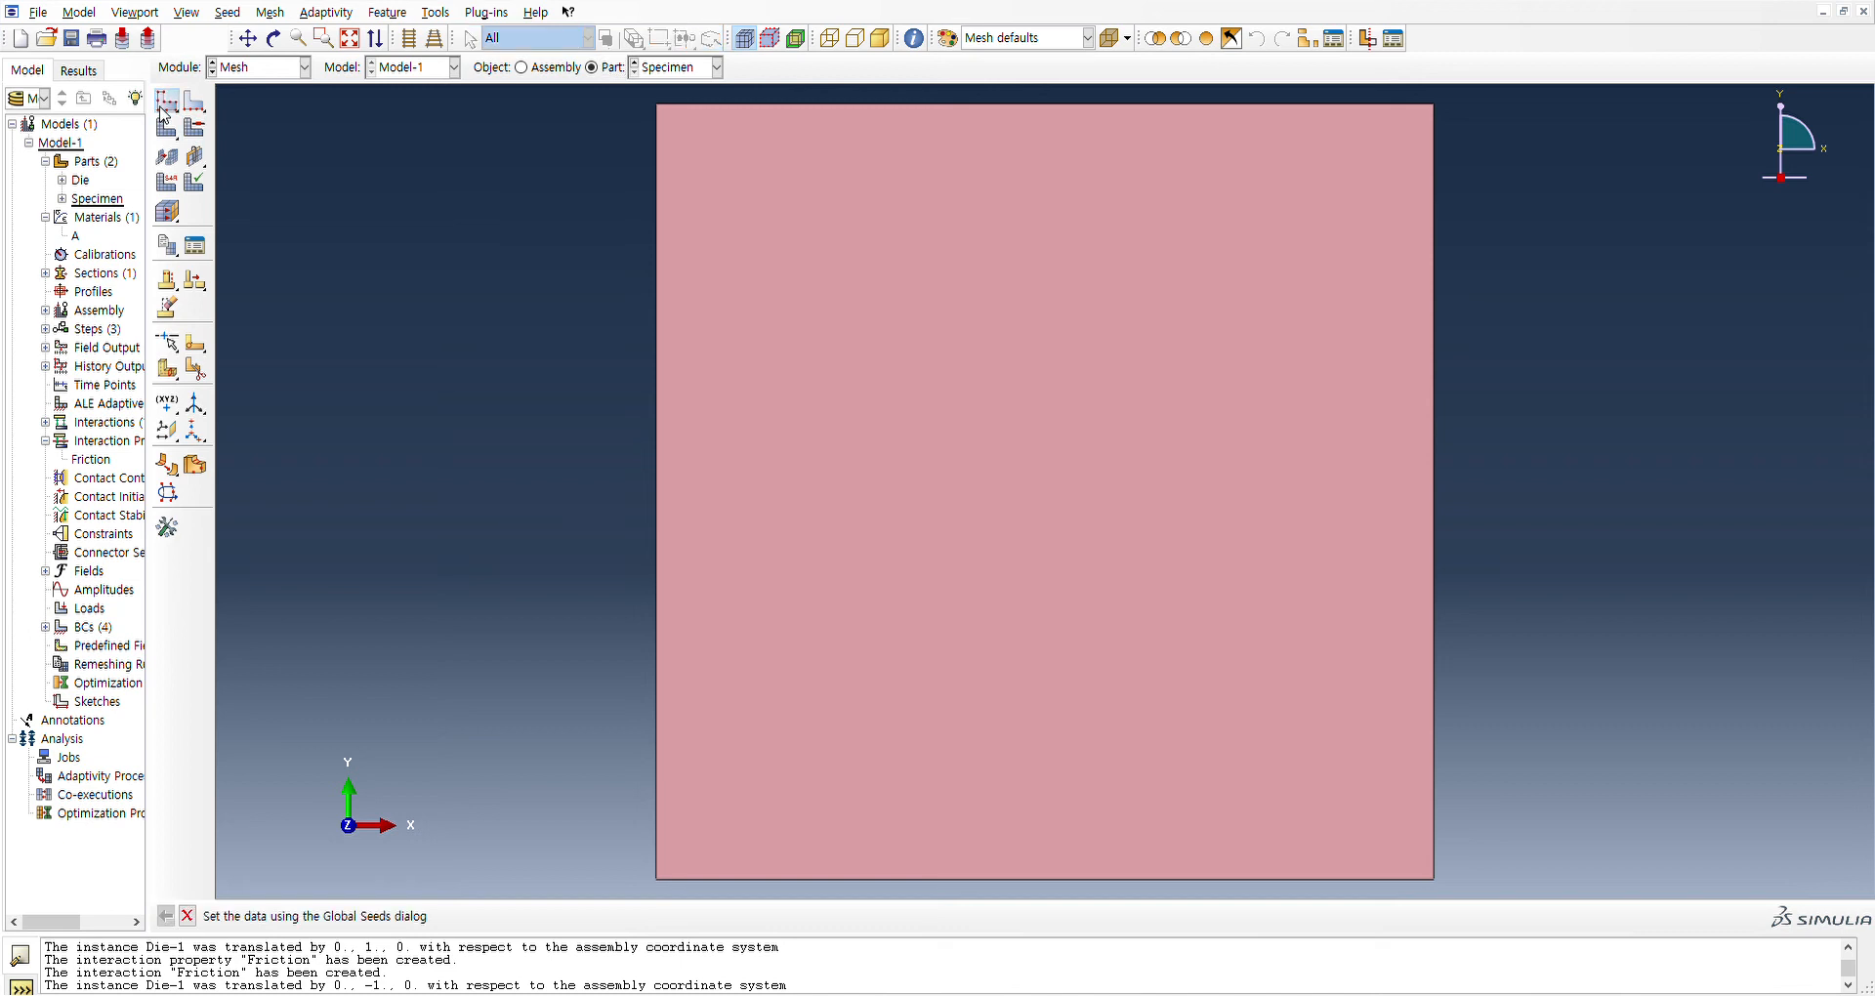
left_click(147, 559)
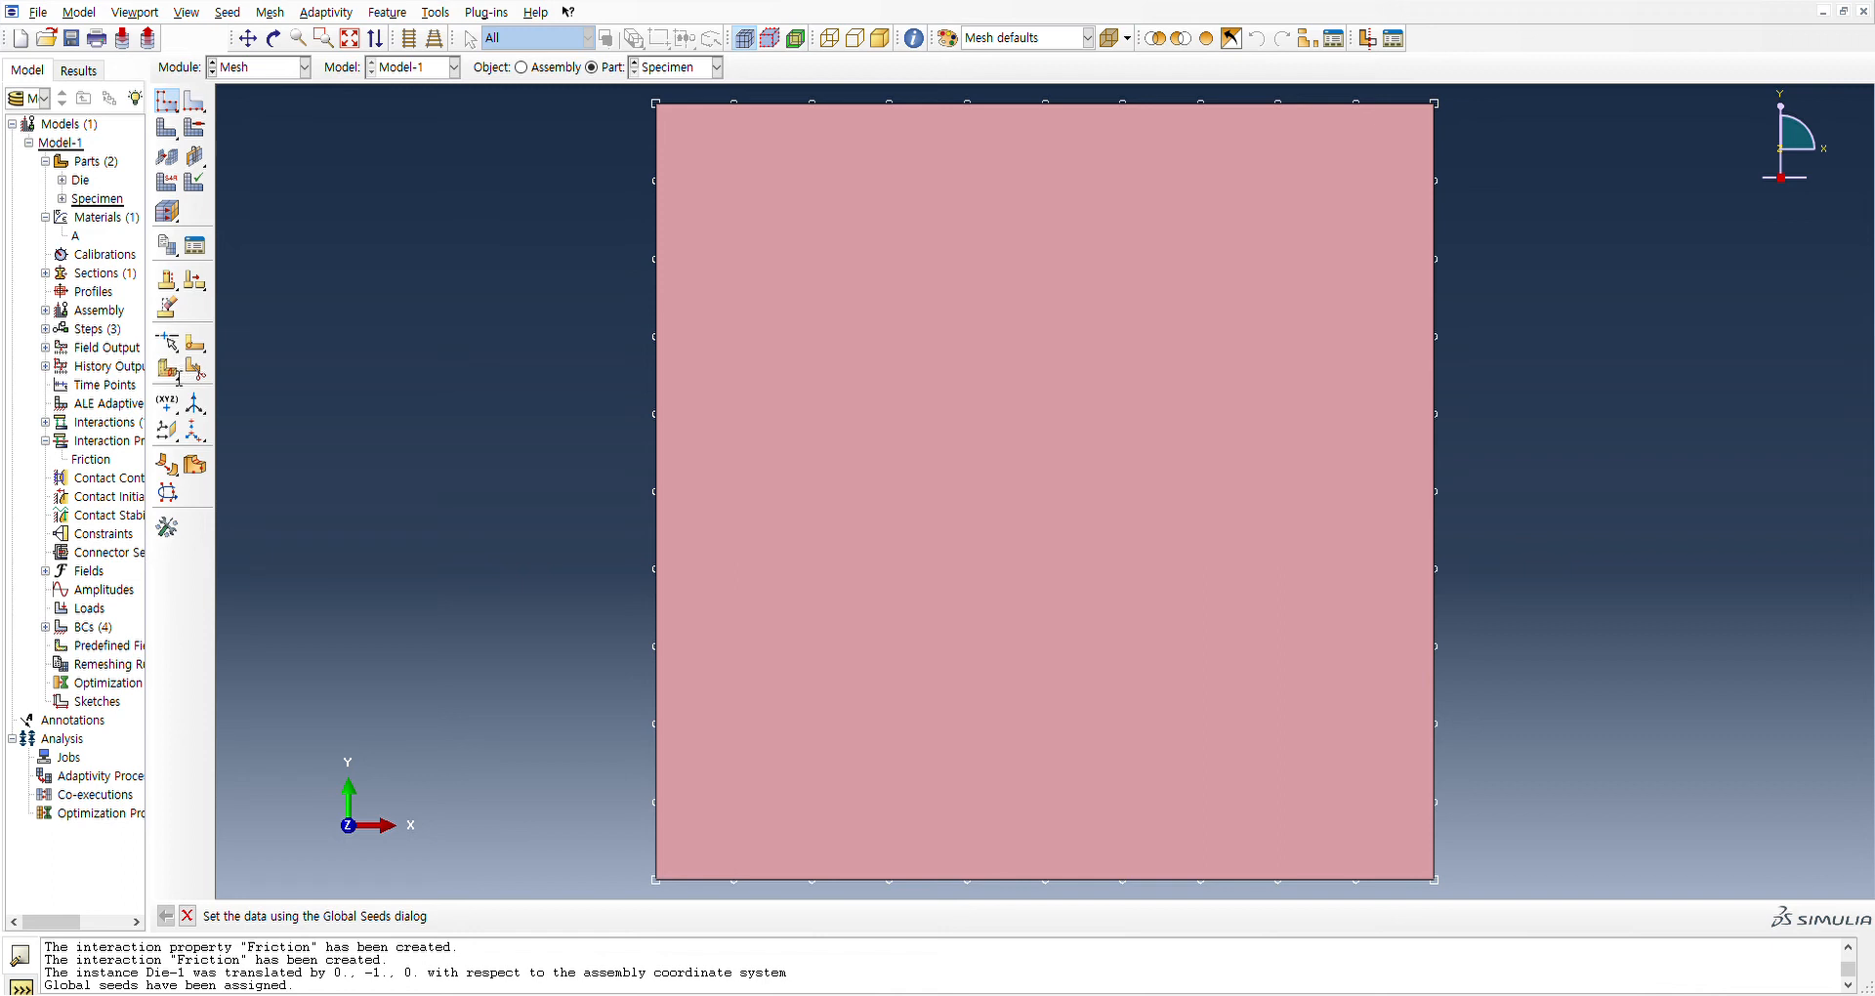
left_click(166, 565)
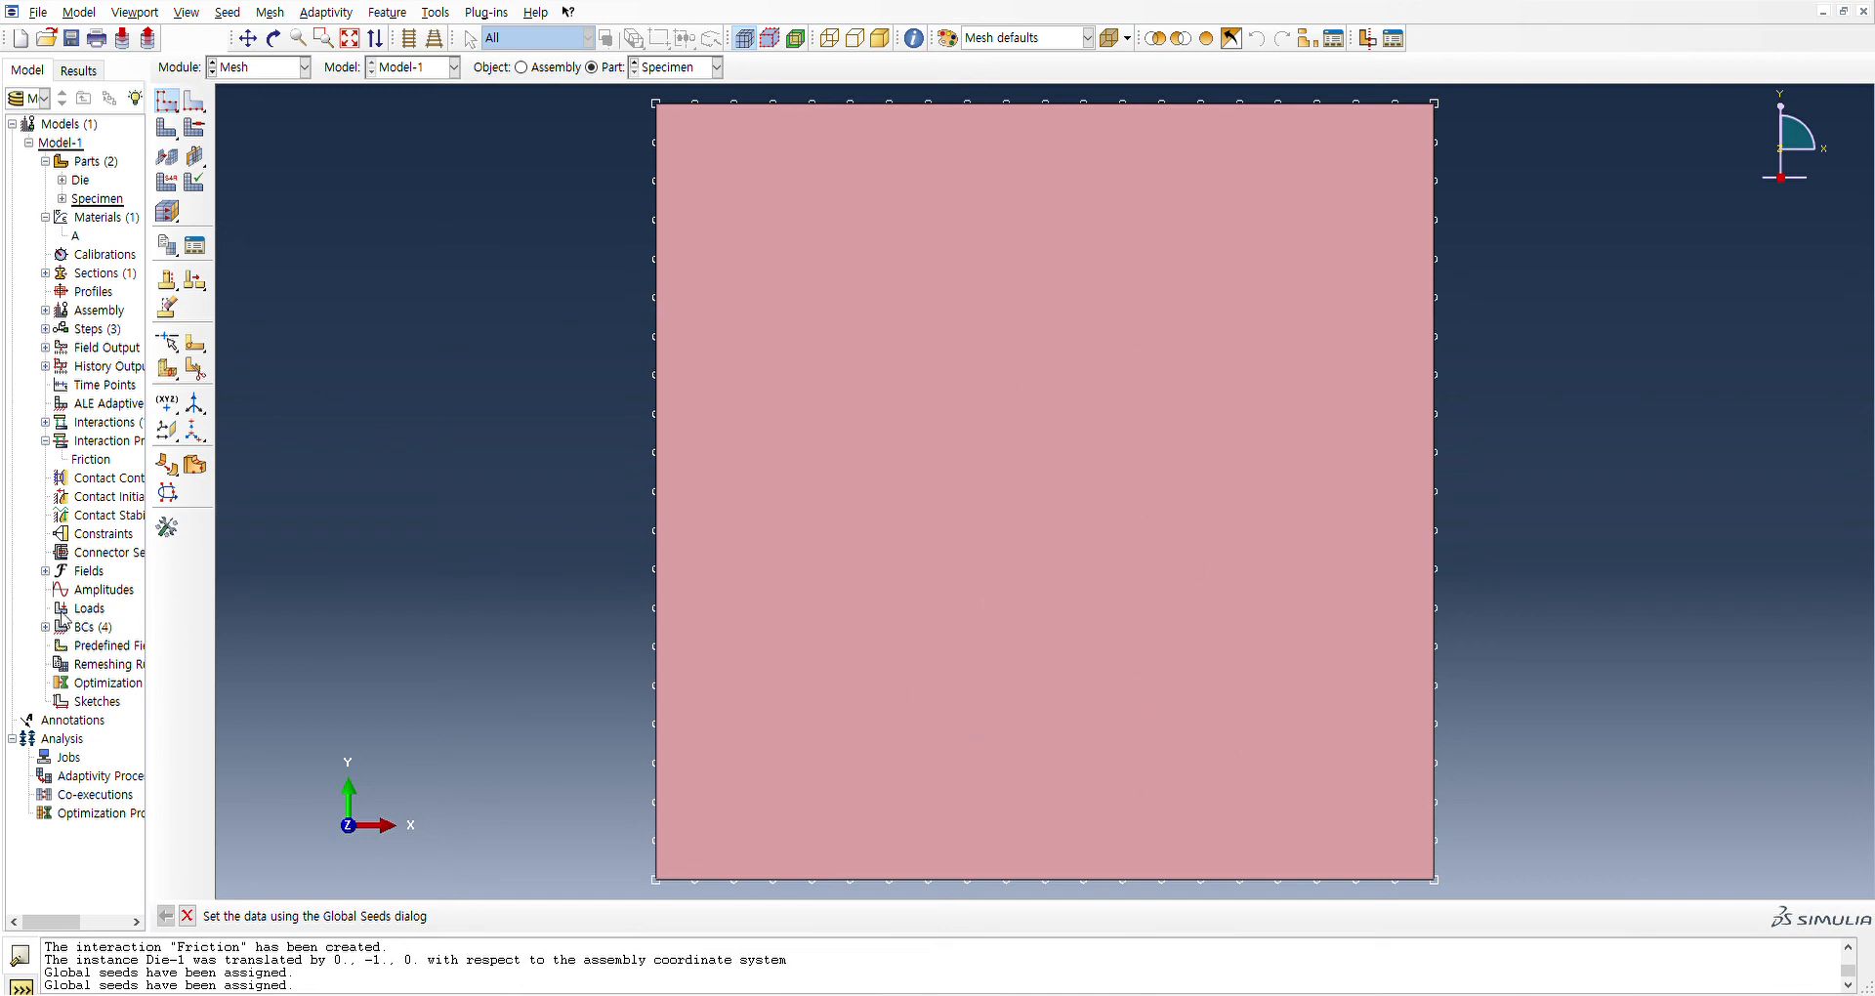
left_click(52, 563)
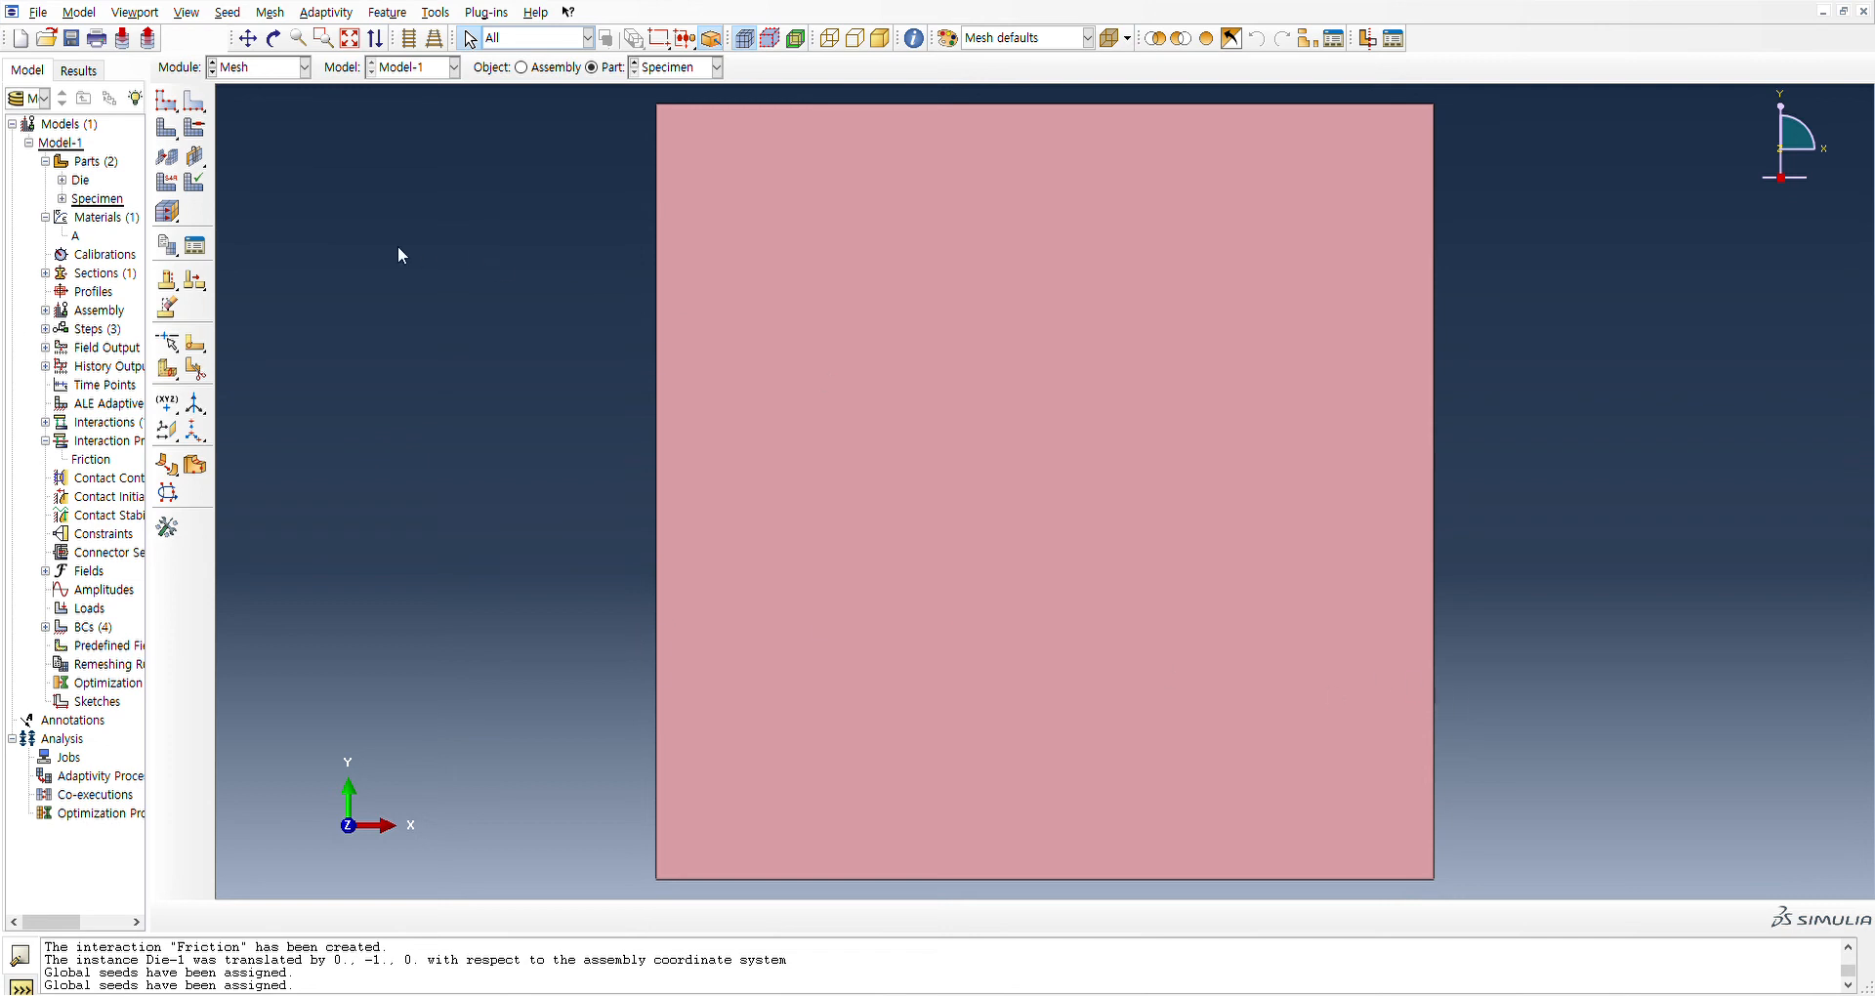
Mesh the Specimen part, changing its mesh controls to the structured technique and remeshing, and save the model database
left_click(166, 129)
key("Return")
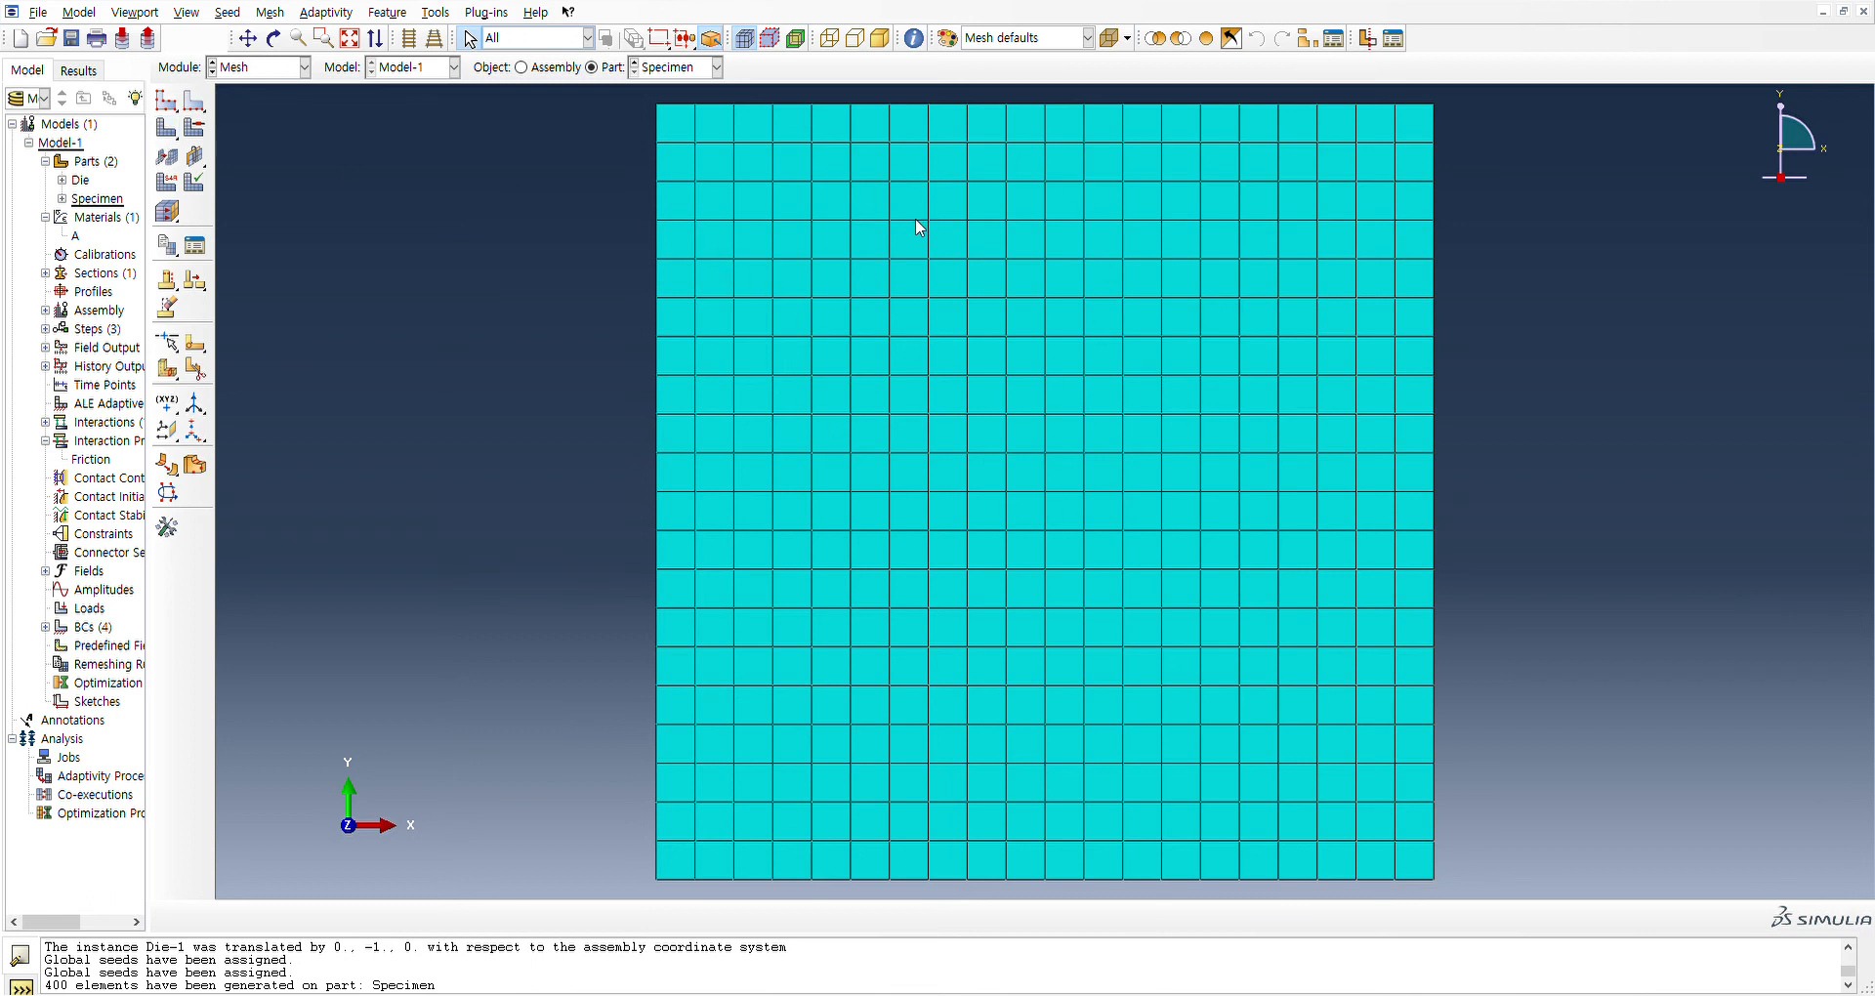
left_click(194, 128)
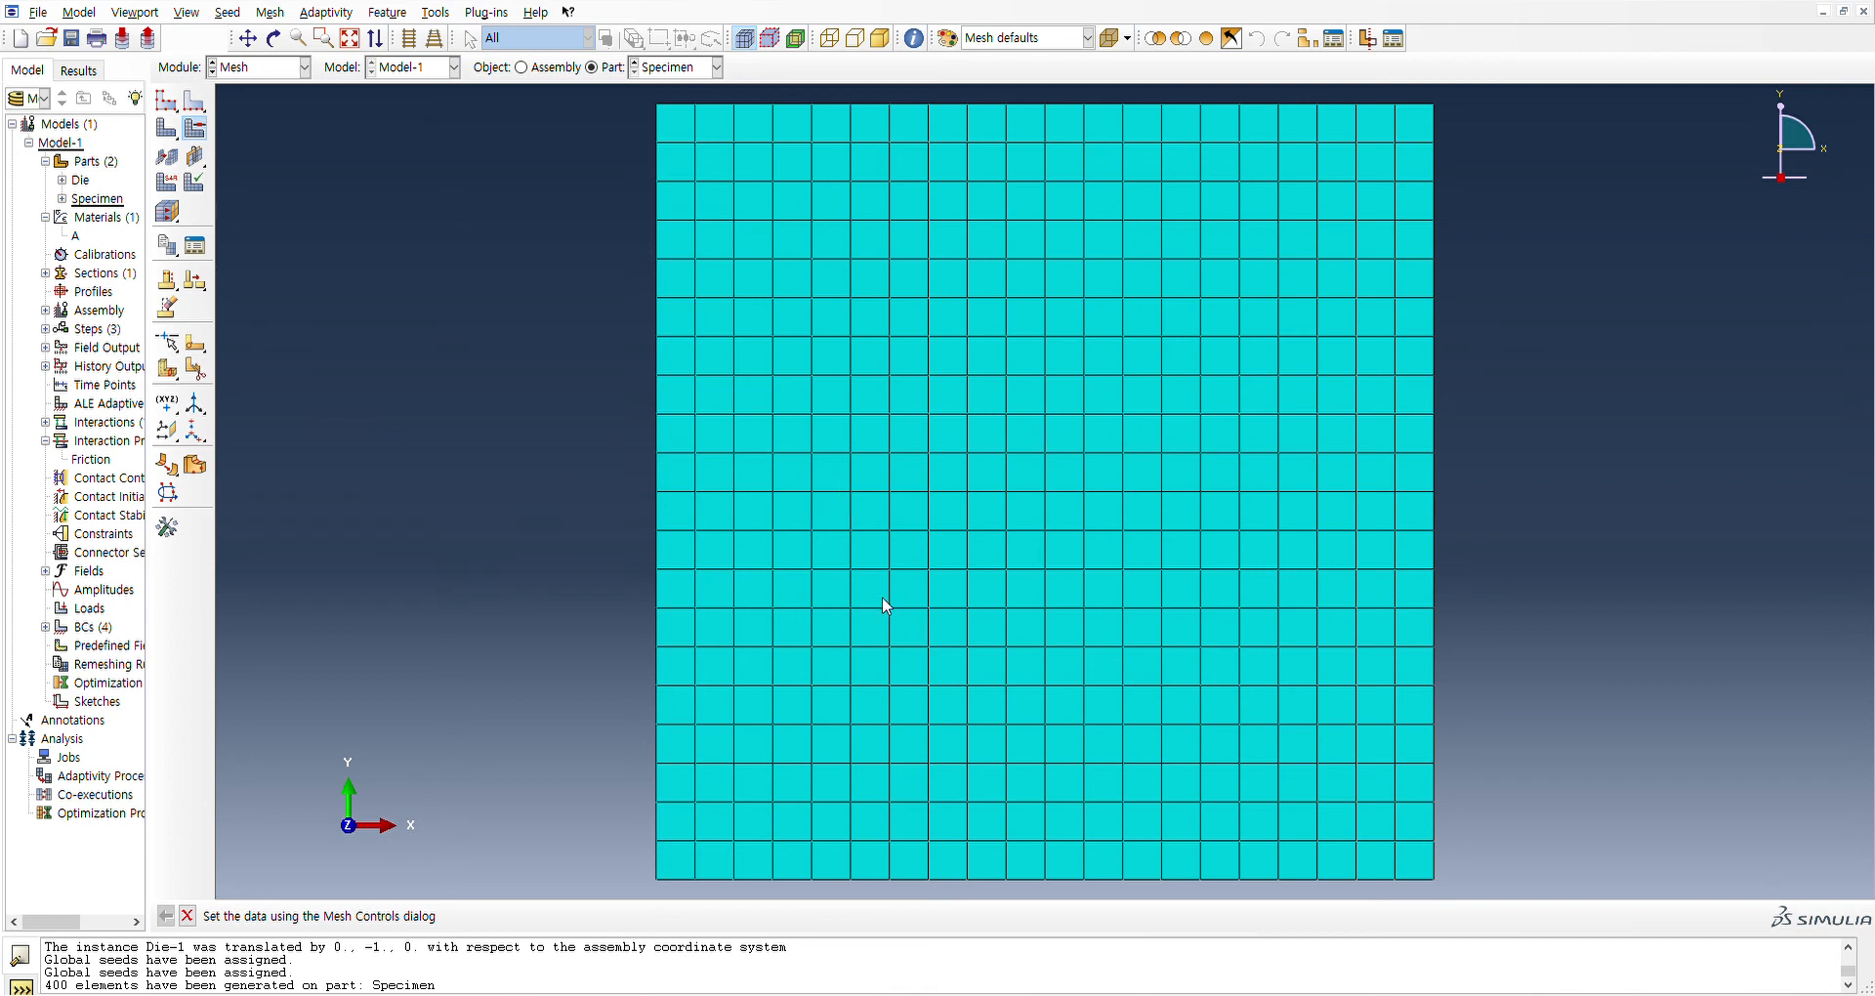
left_click(130, 554)
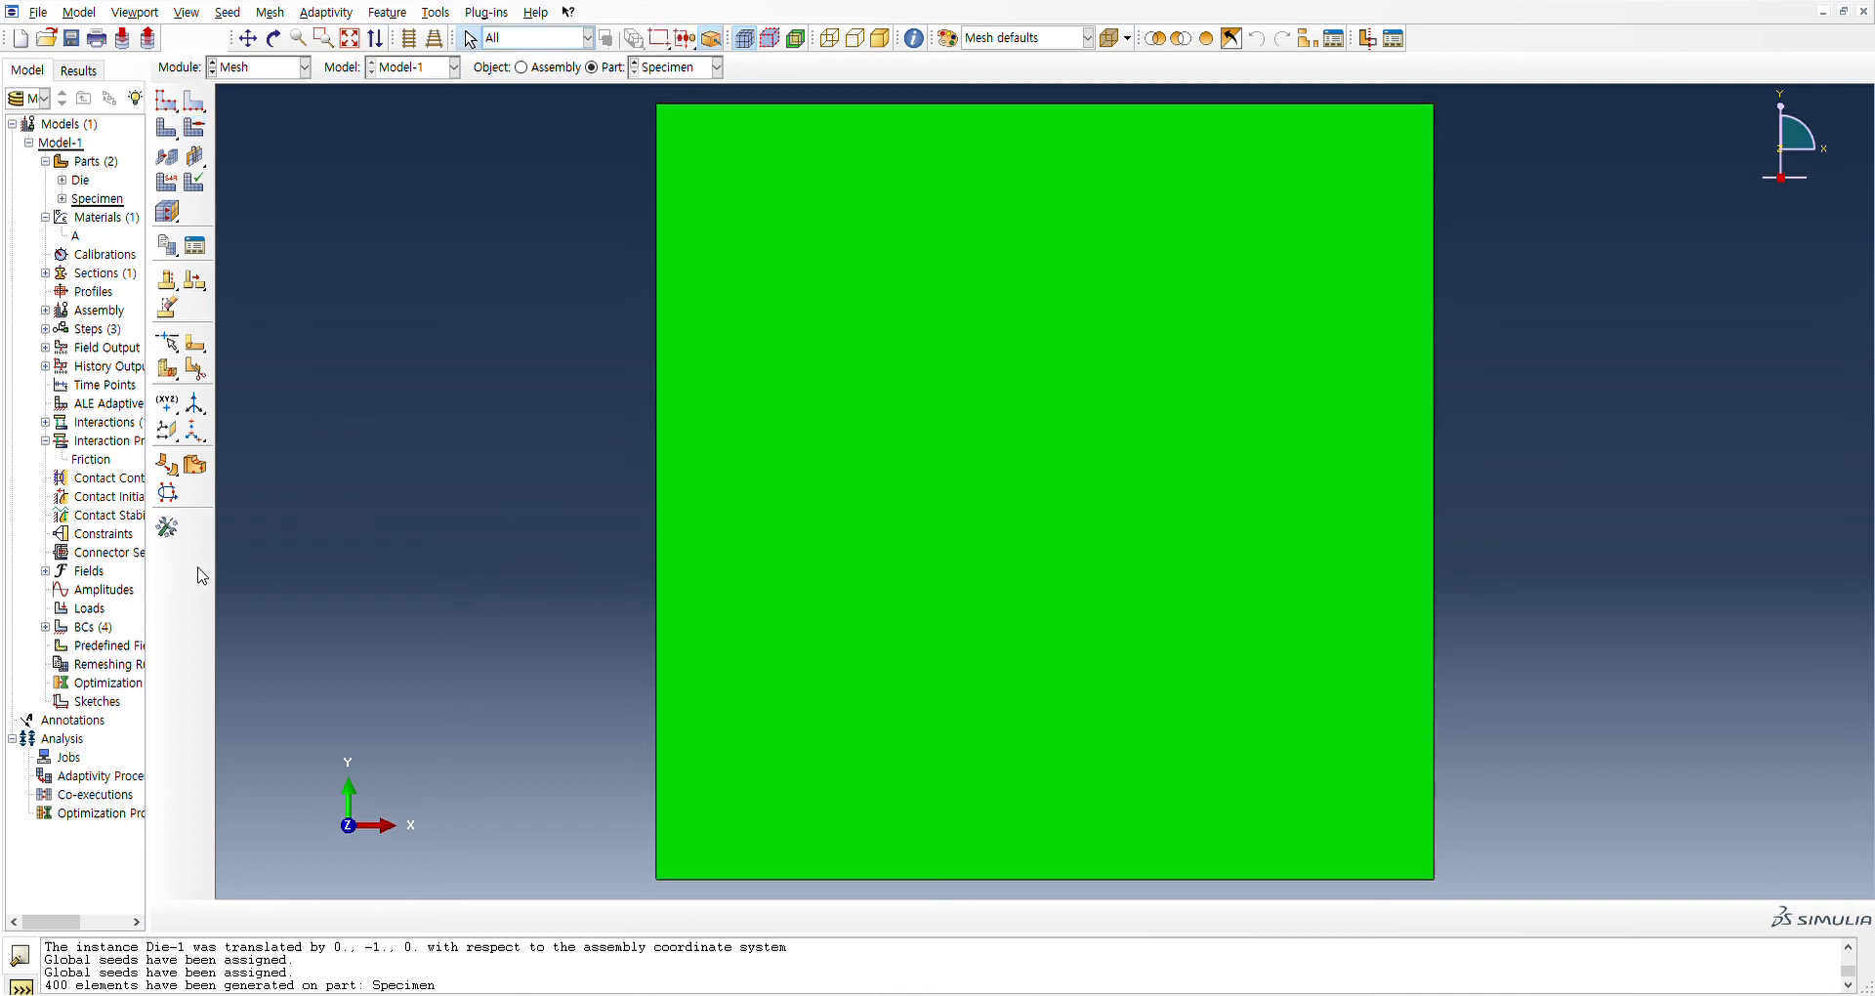
left_click(170, 149)
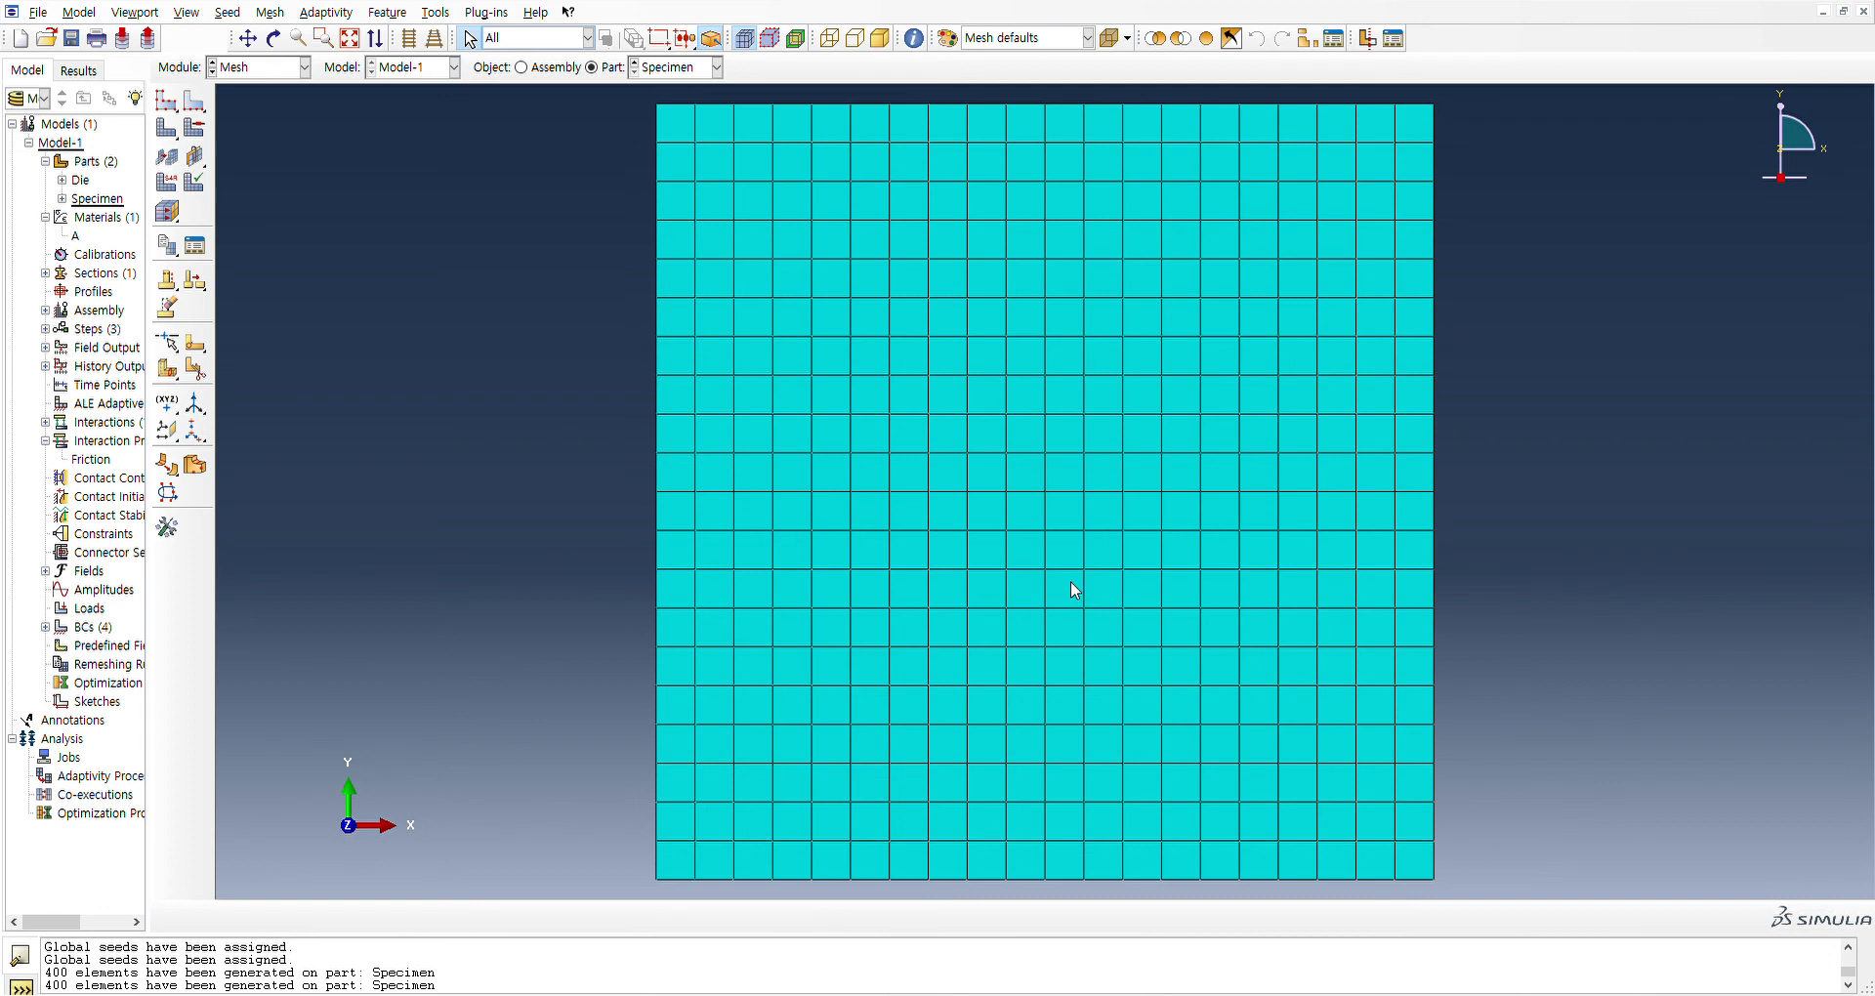
key("ctrl+s")
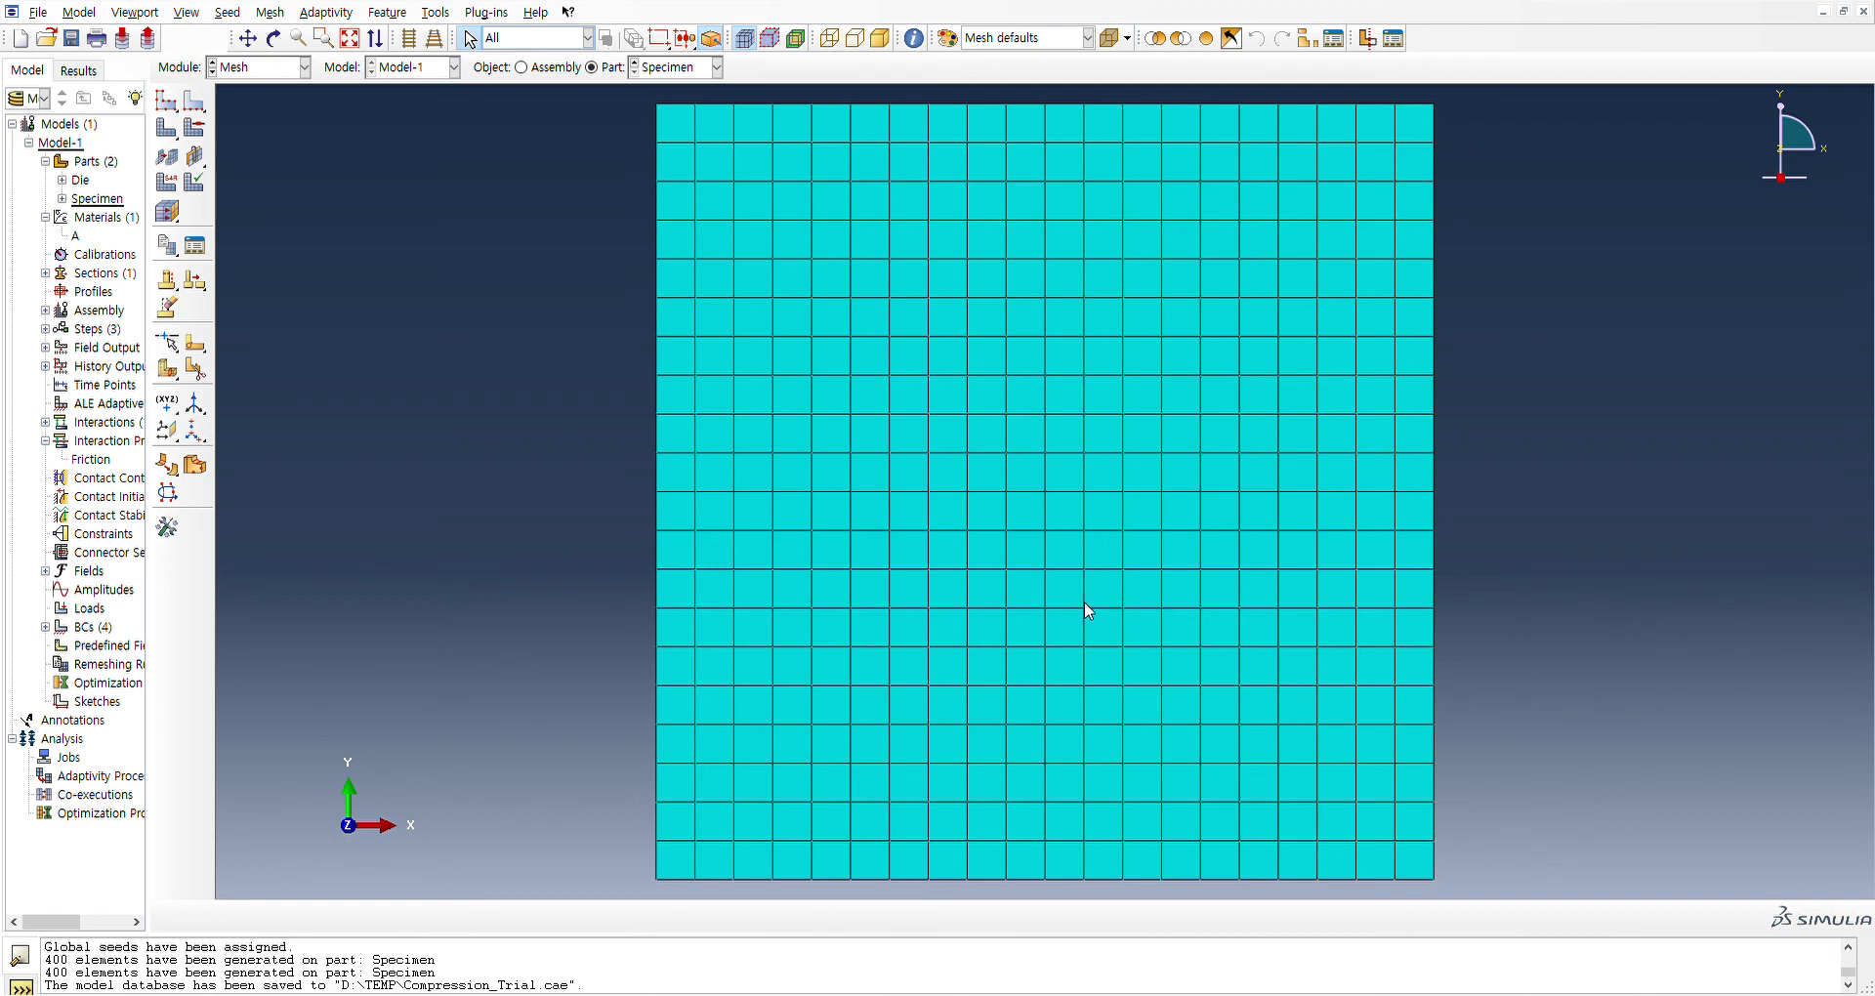
Create the job 200327_Compression in the Job module and submit it for analysis
left_click(237, 235)
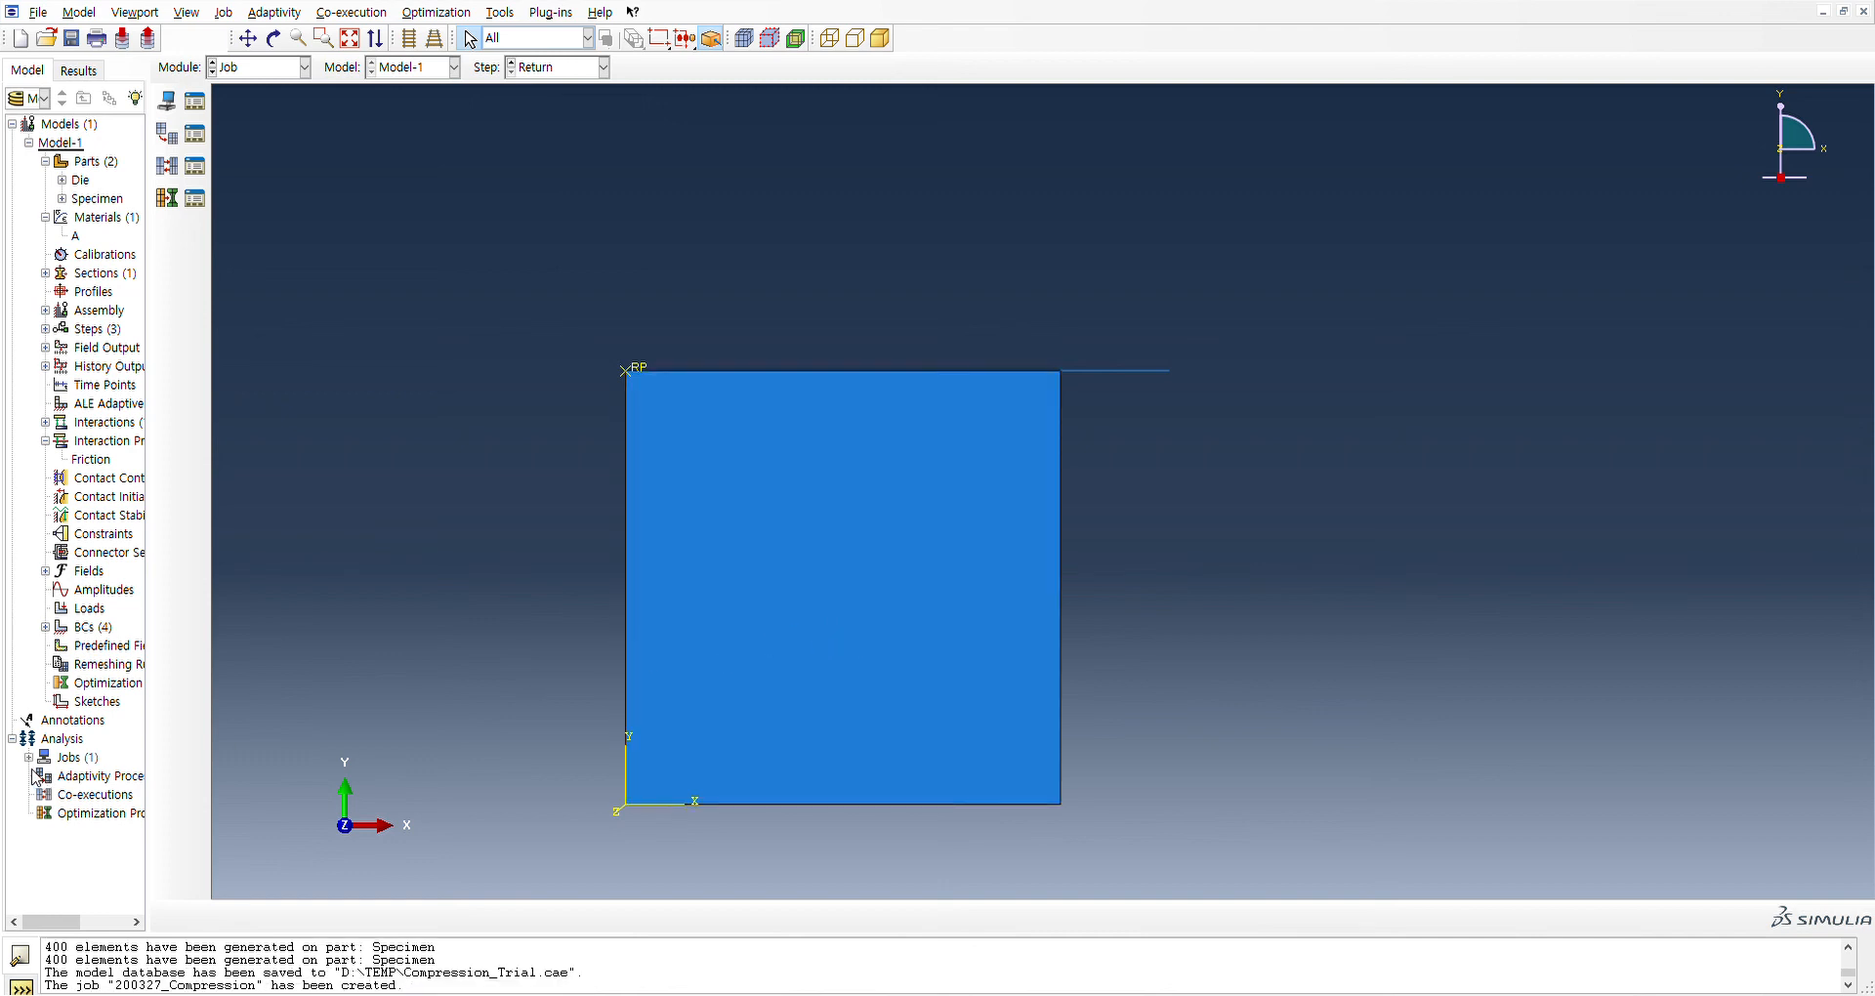
left_click(28, 759)
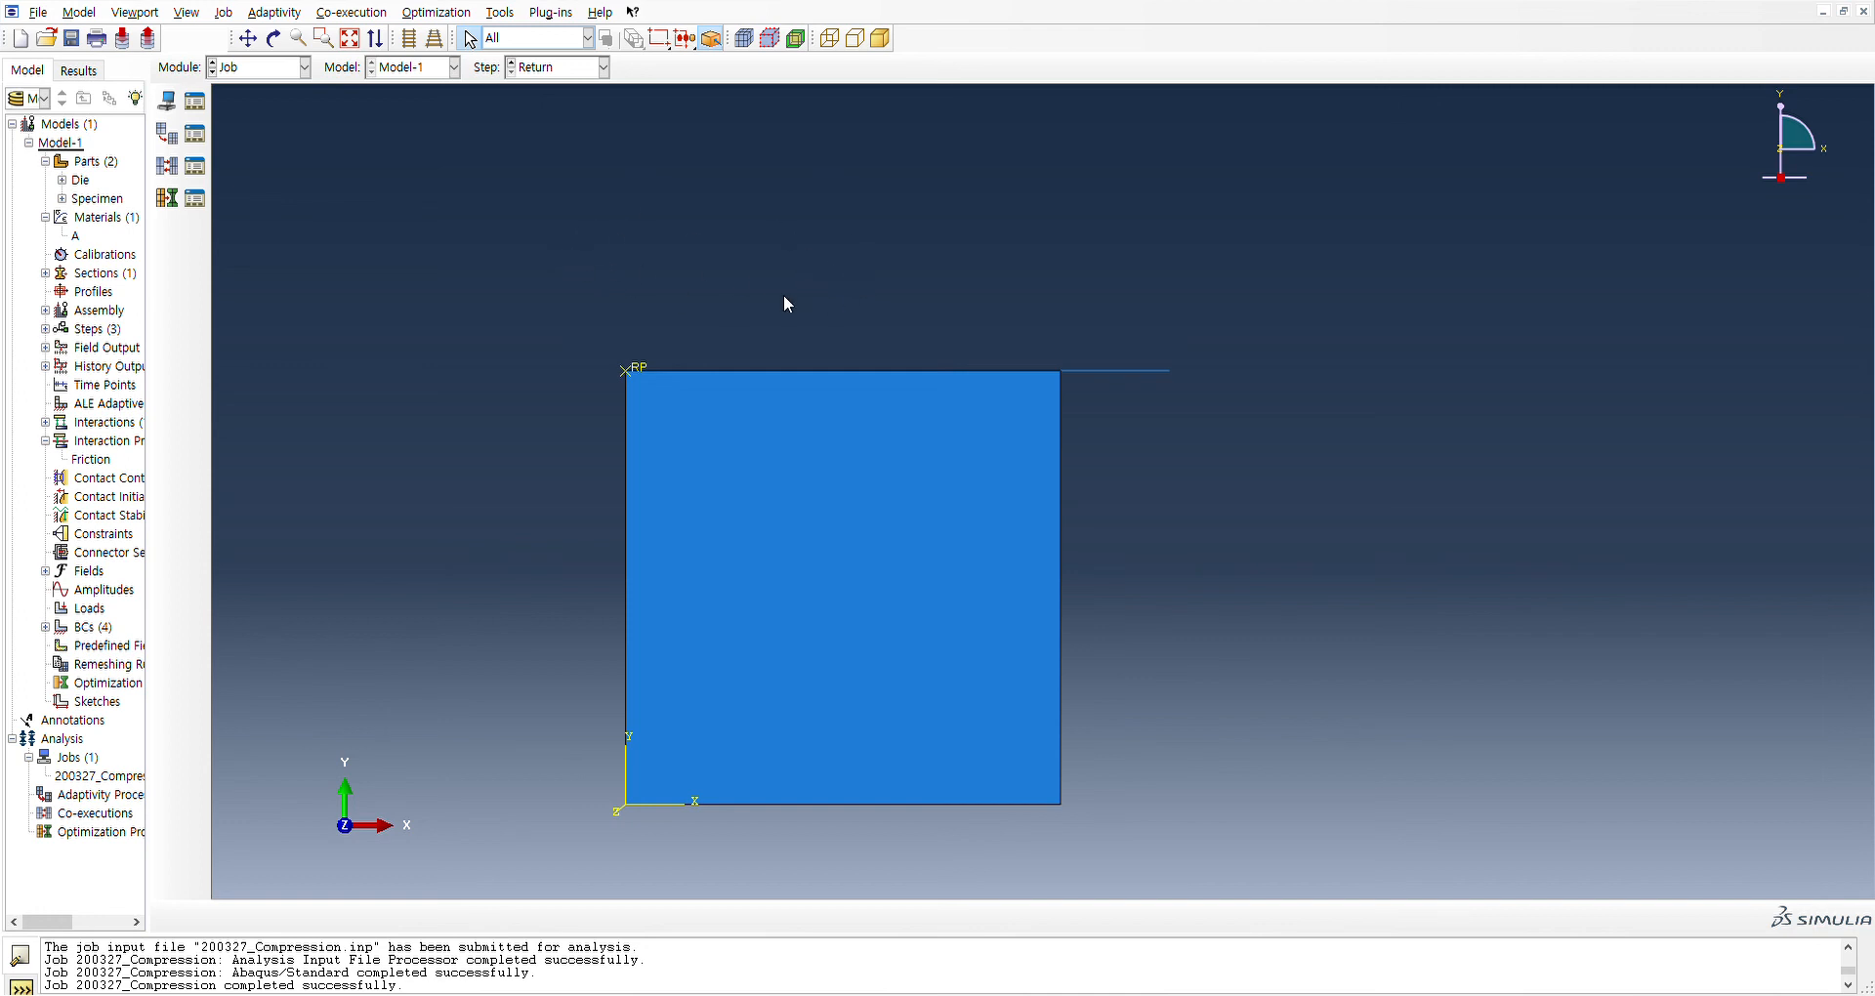
scroll(953, 289, "down", 1)
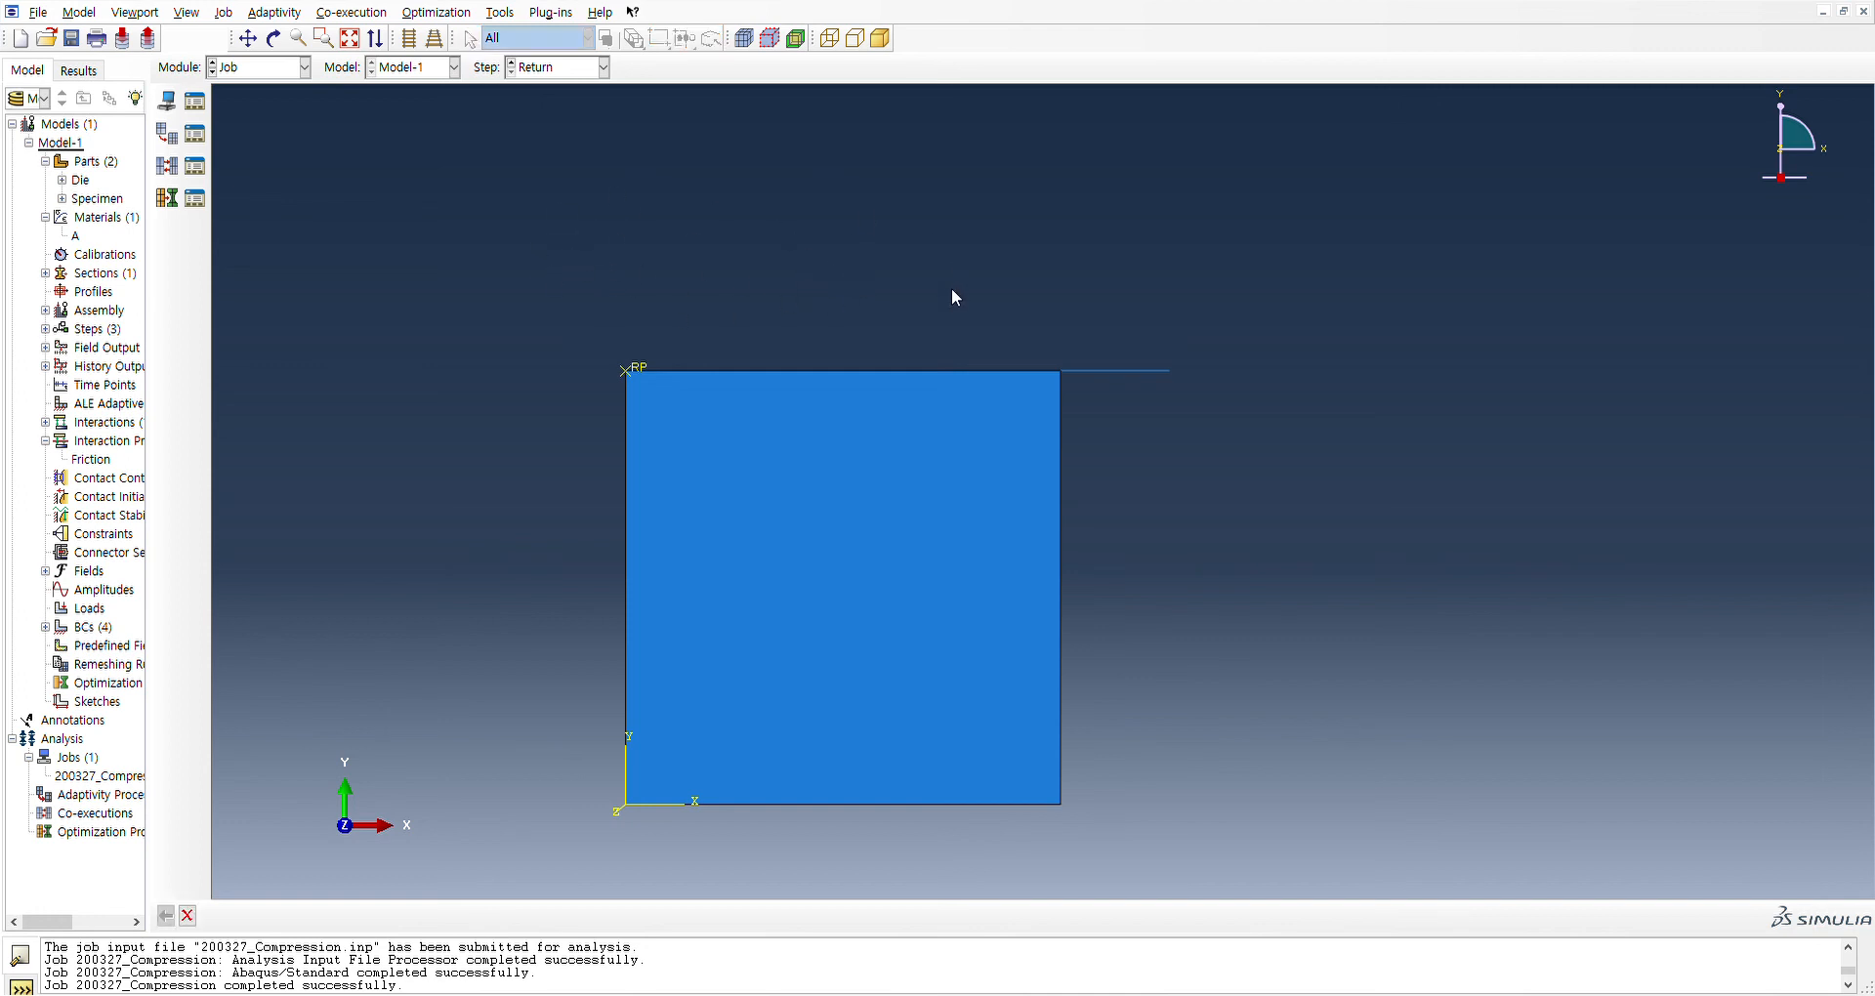
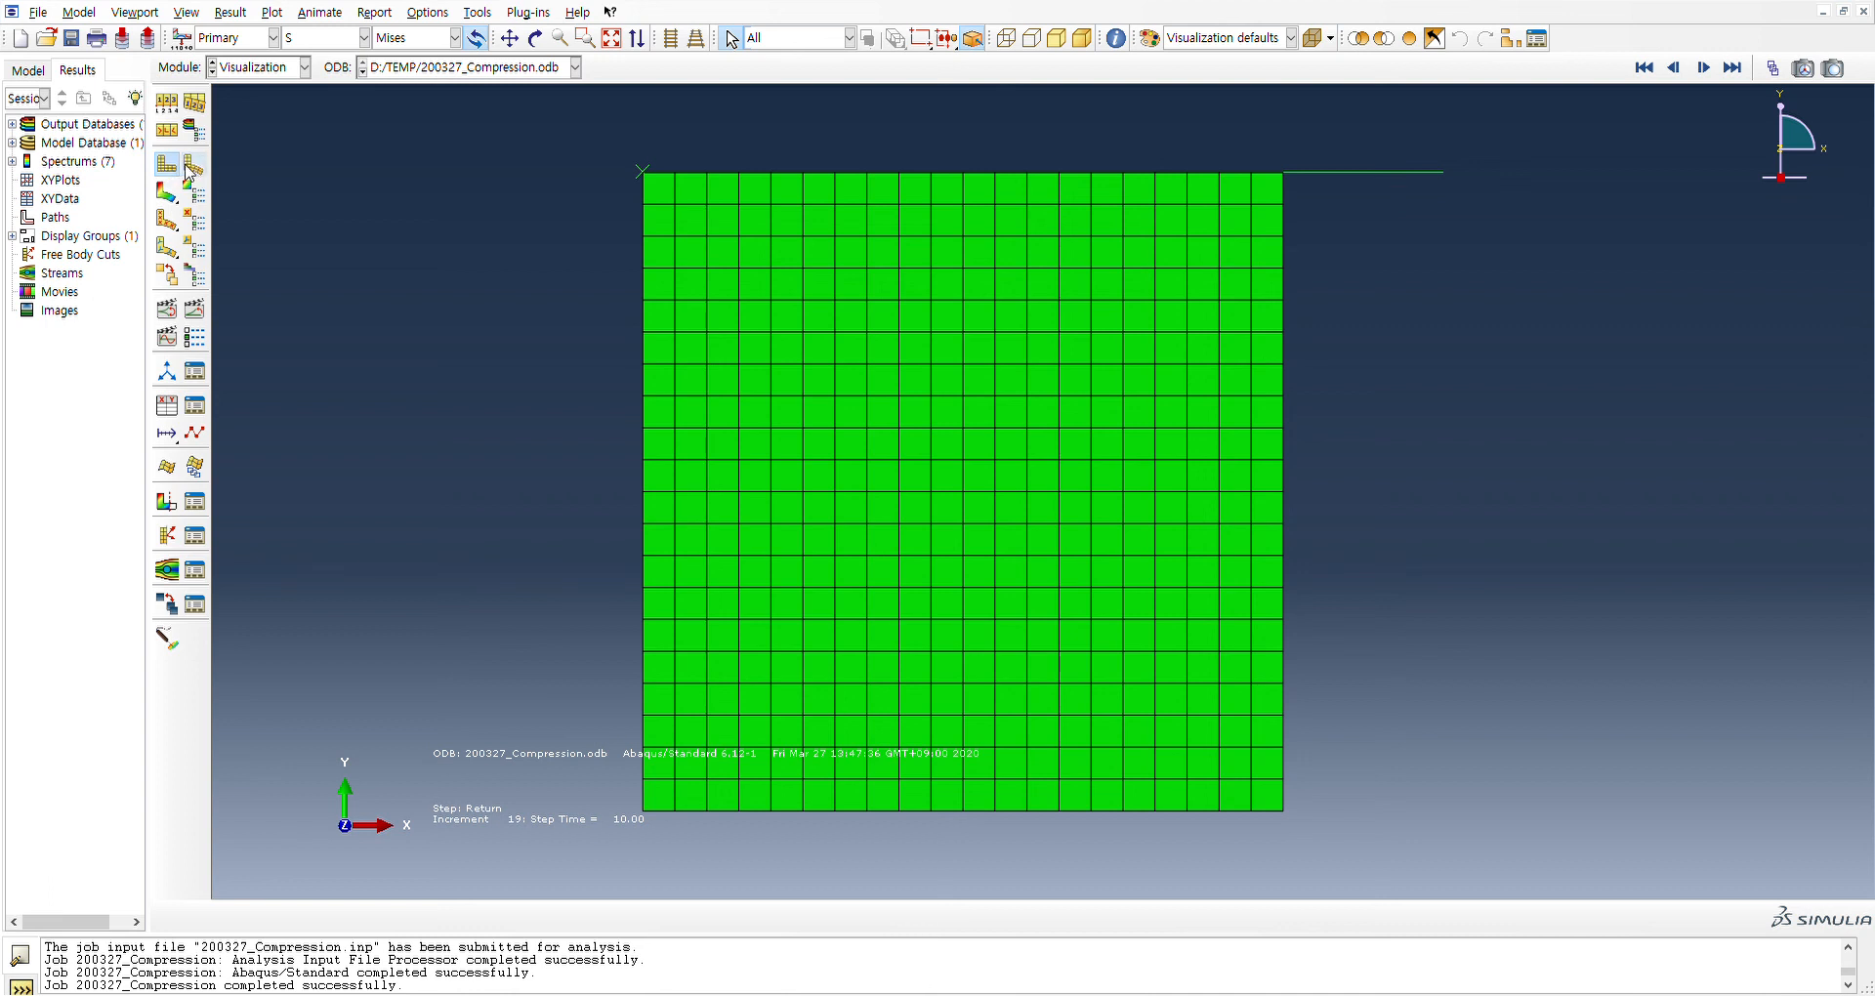
Plot the deformed shape of the 200327_Compression results with contours, switching the field output from Mises stress to PEEQ
left_click(191, 168)
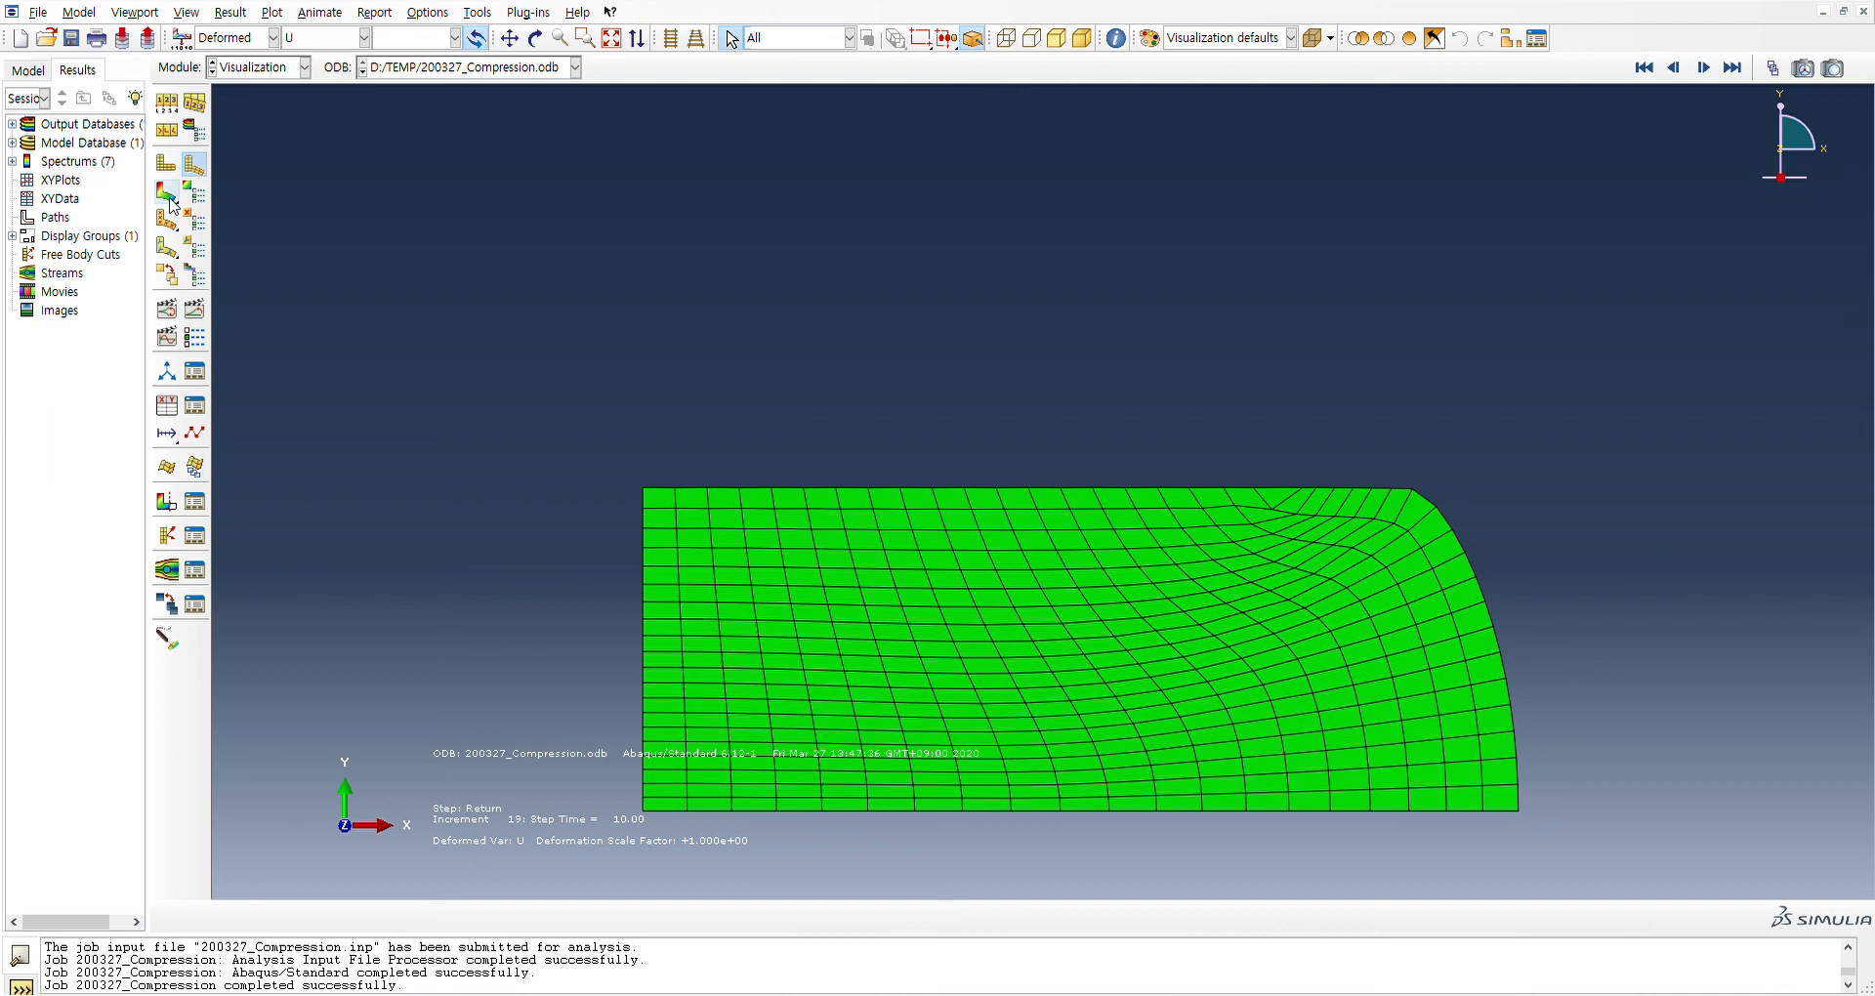
left_click(168, 193)
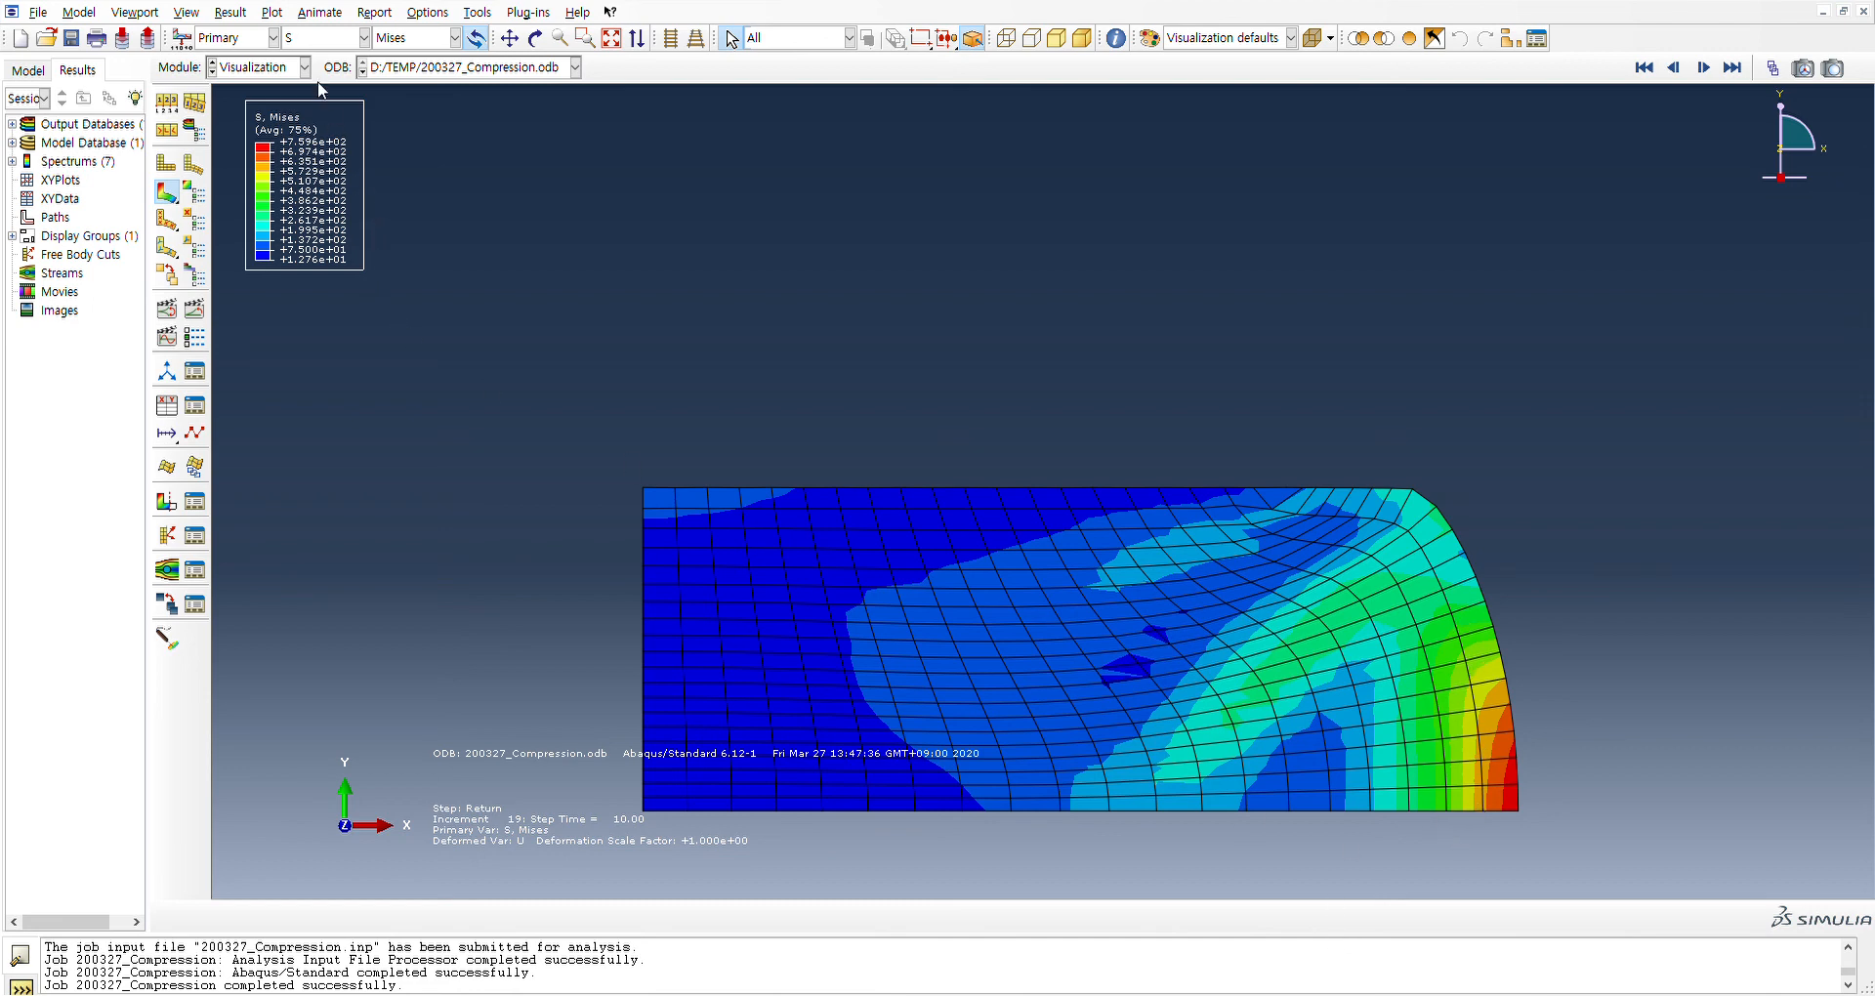
left_click(326, 37)
left_click(329, 54)
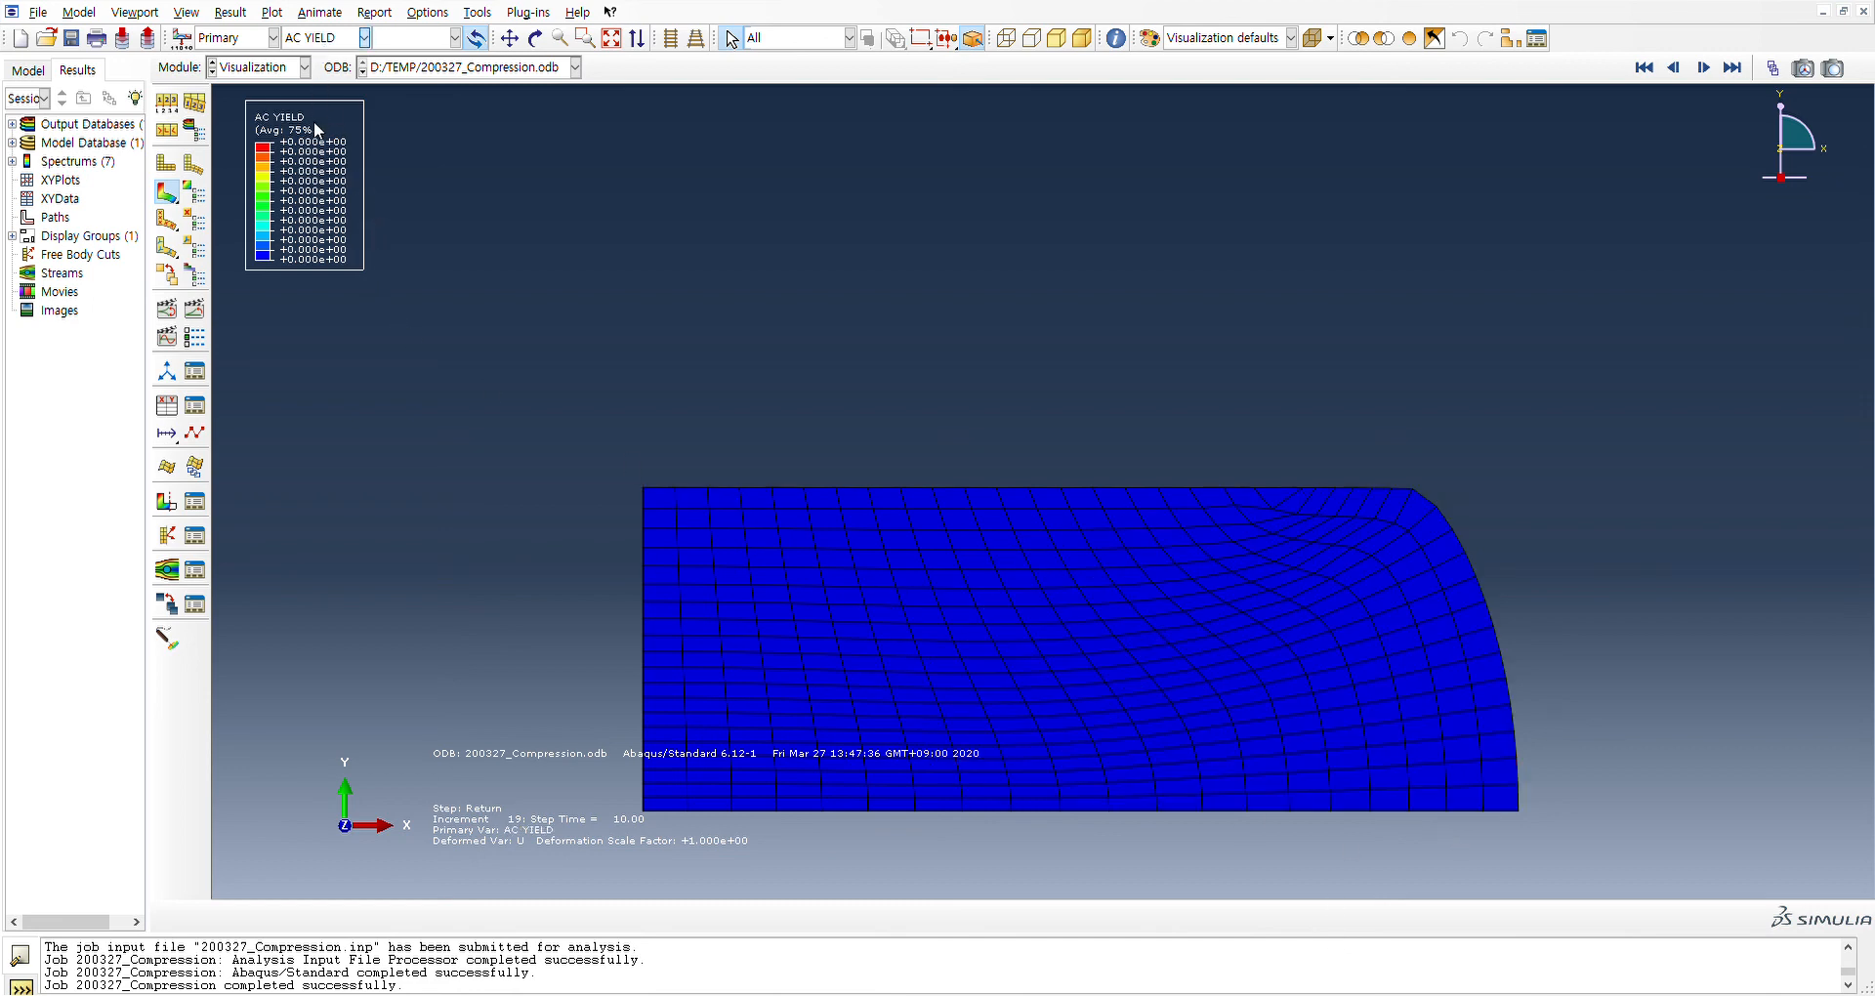
left_click(315, 227)
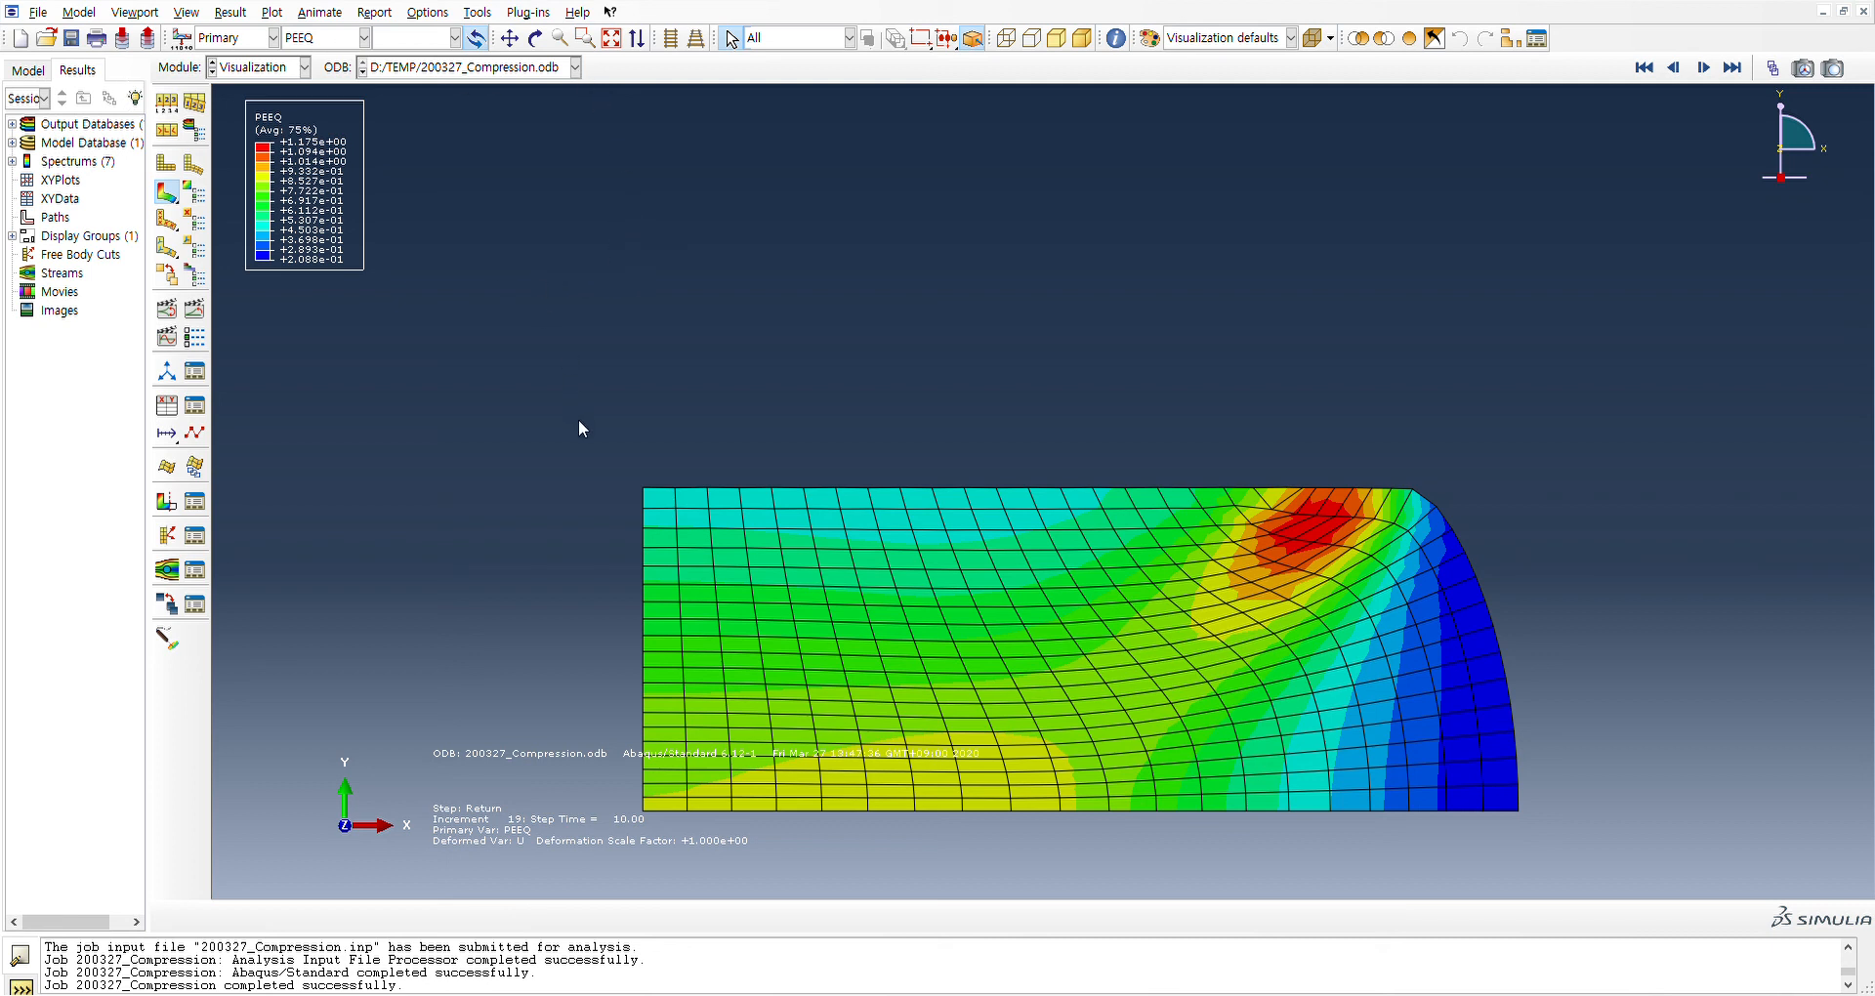
Set the PEEQ contour limits to a minimum of 0 and a maximum of 1.2, and save the model database
left_click(603, 453)
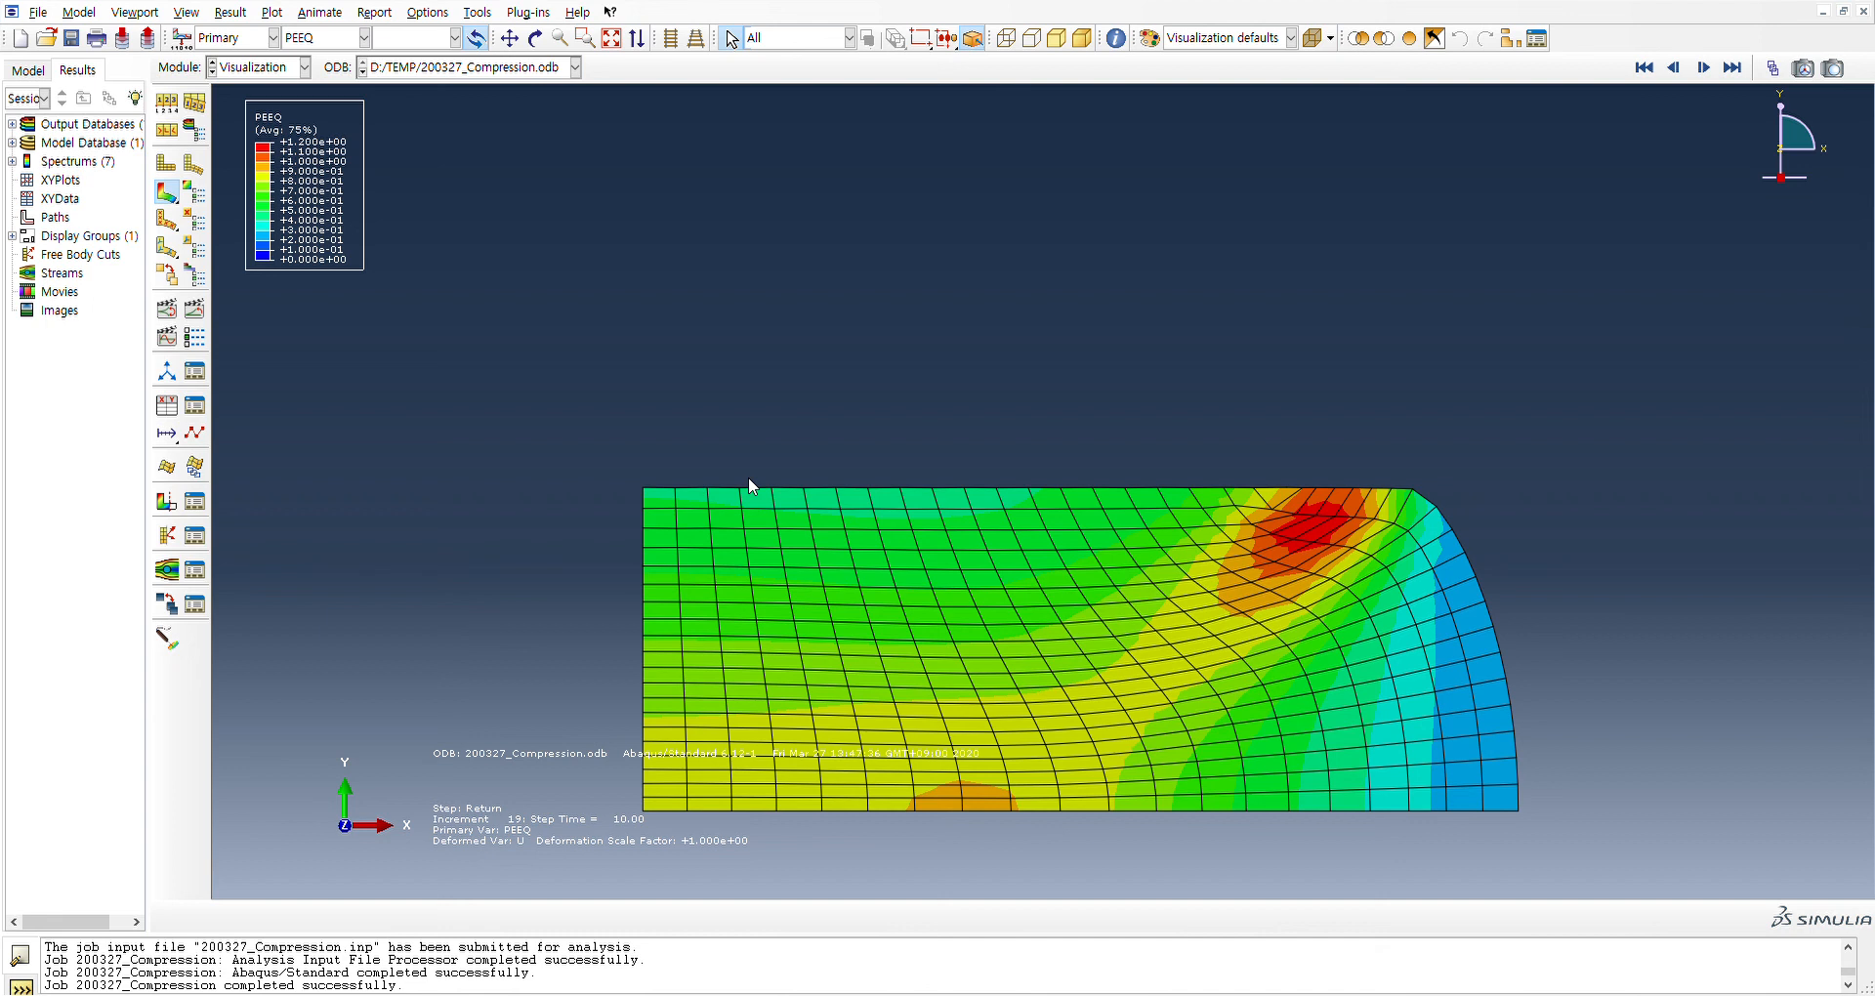
left_click(73, 39)
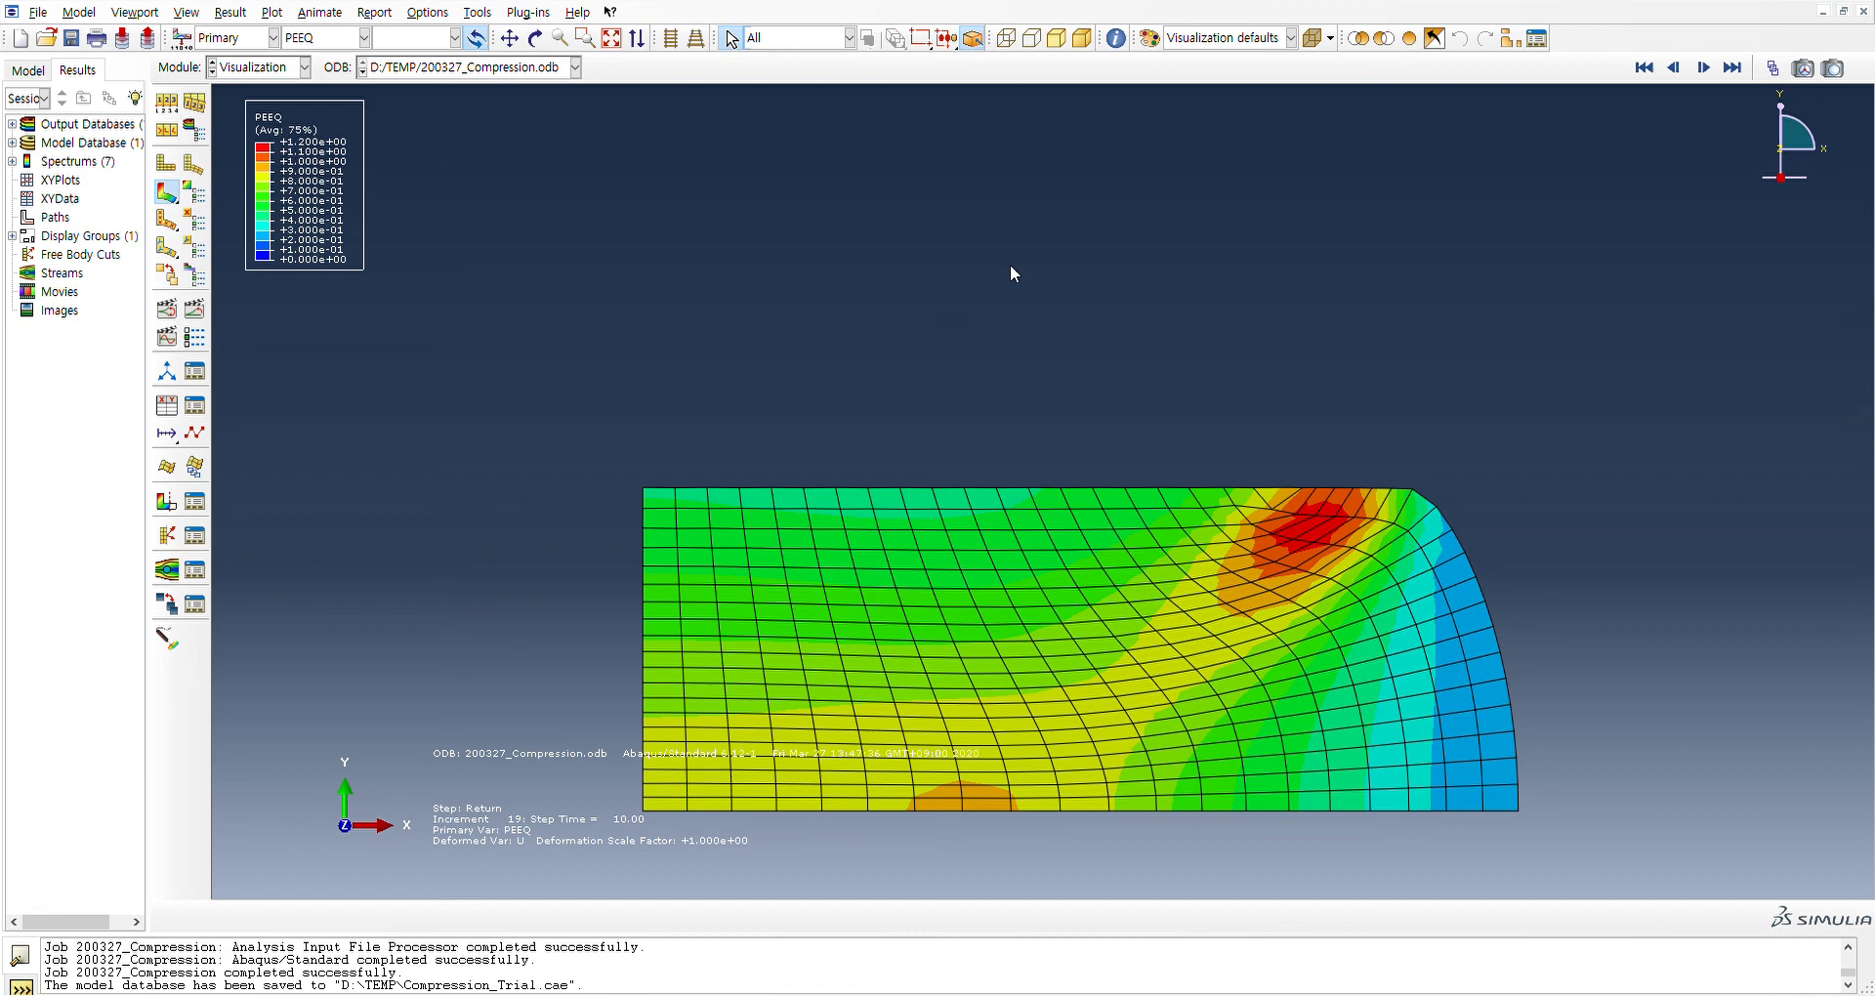
Check the existing Friction interaction in Model-1 and delete it, keeping the Friction interaction property
left_click(27, 71)
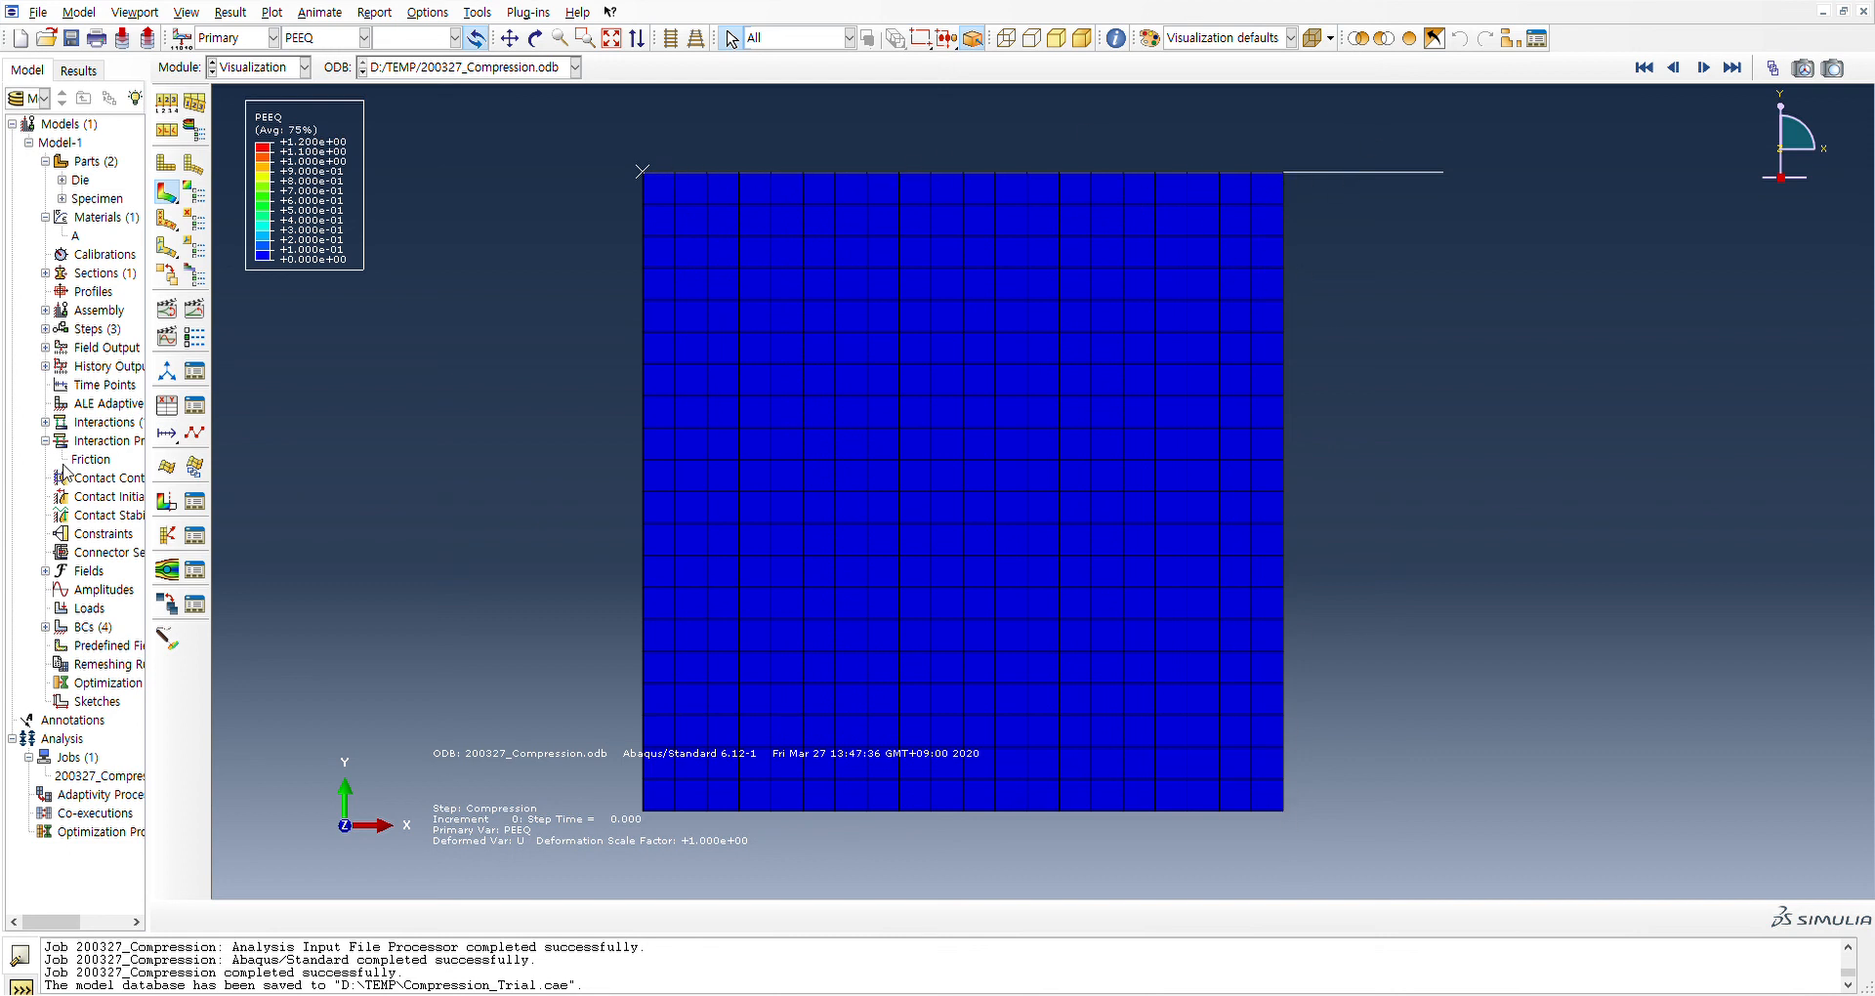
left_click(45, 422)
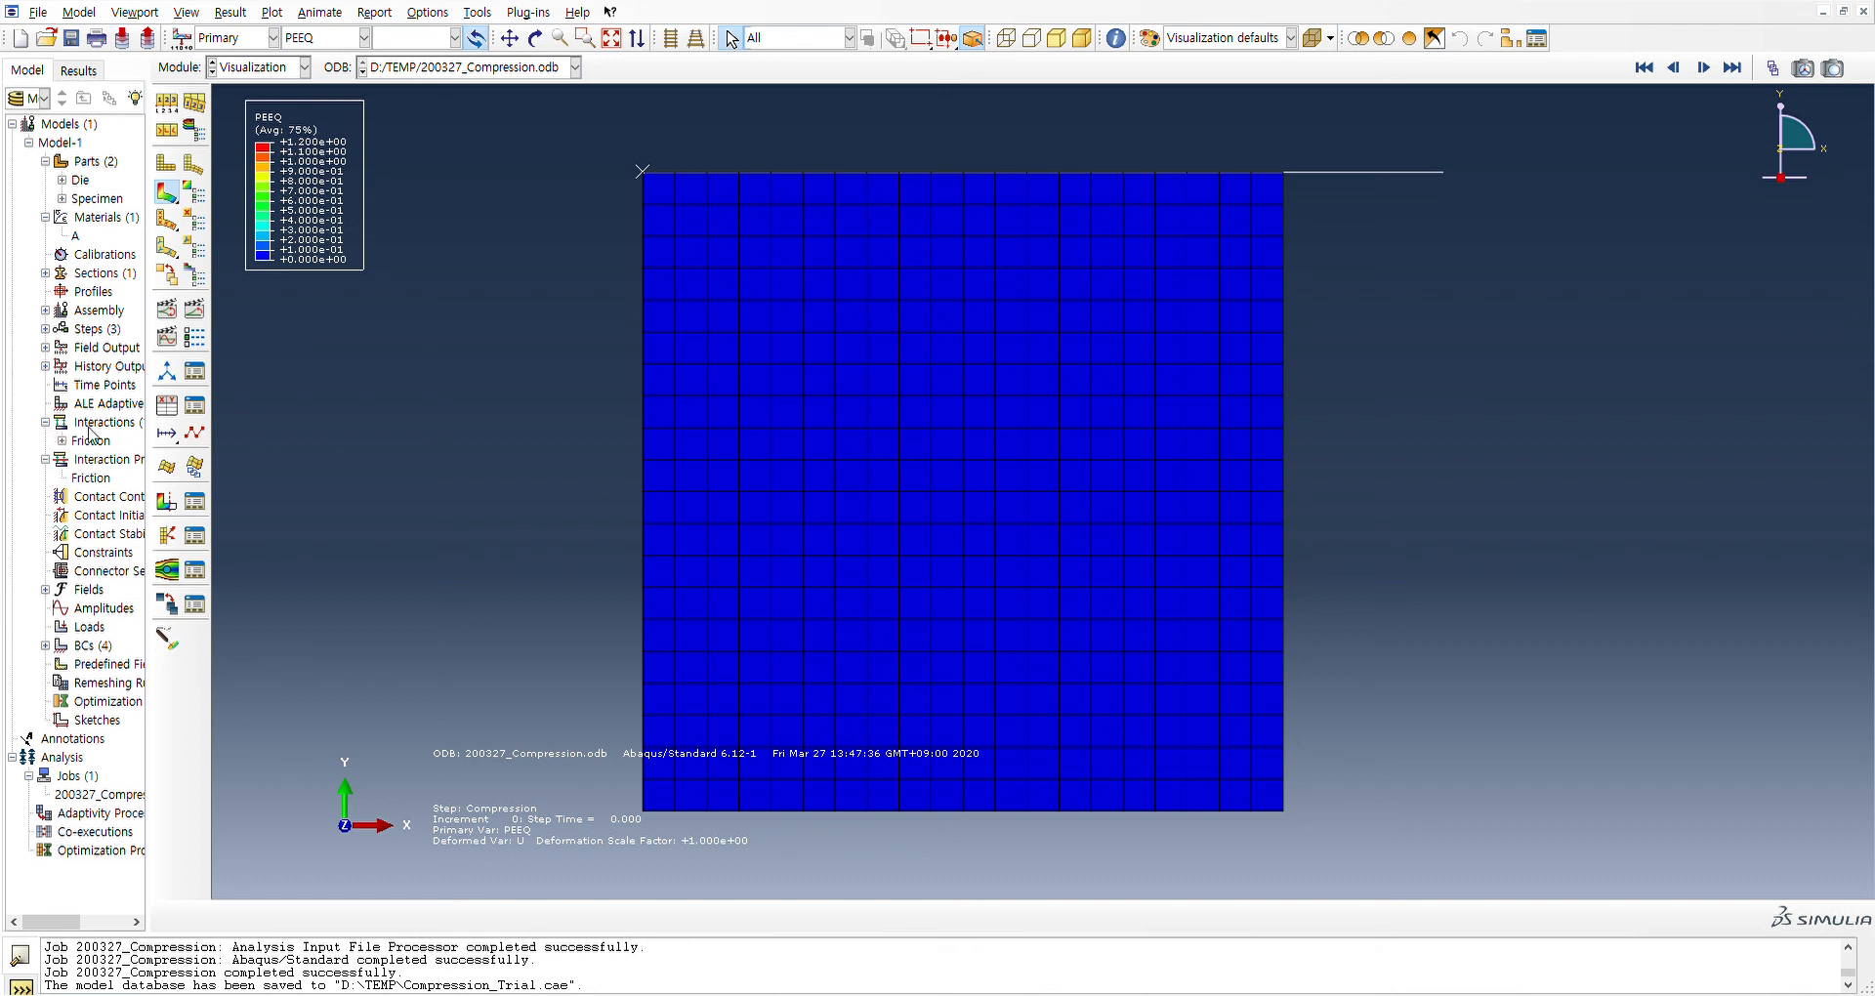
left_click(91, 441)
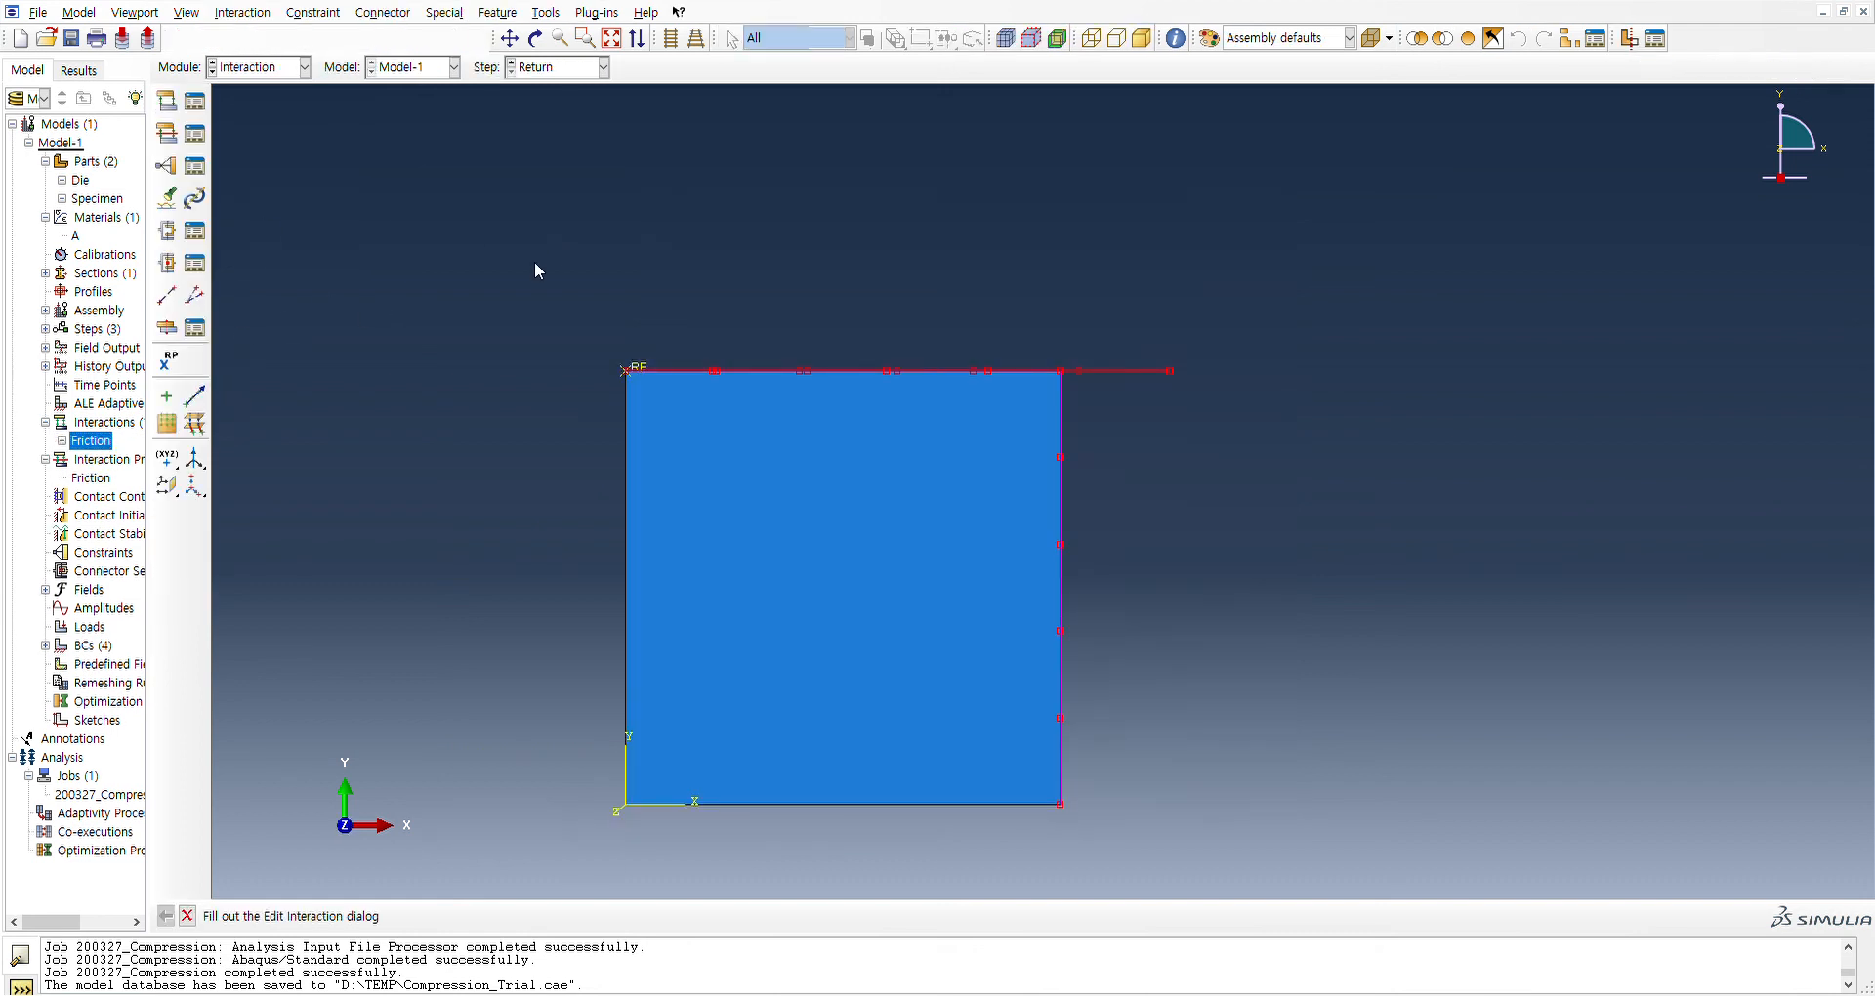
left_click(752, 144)
right_click(78, 441)
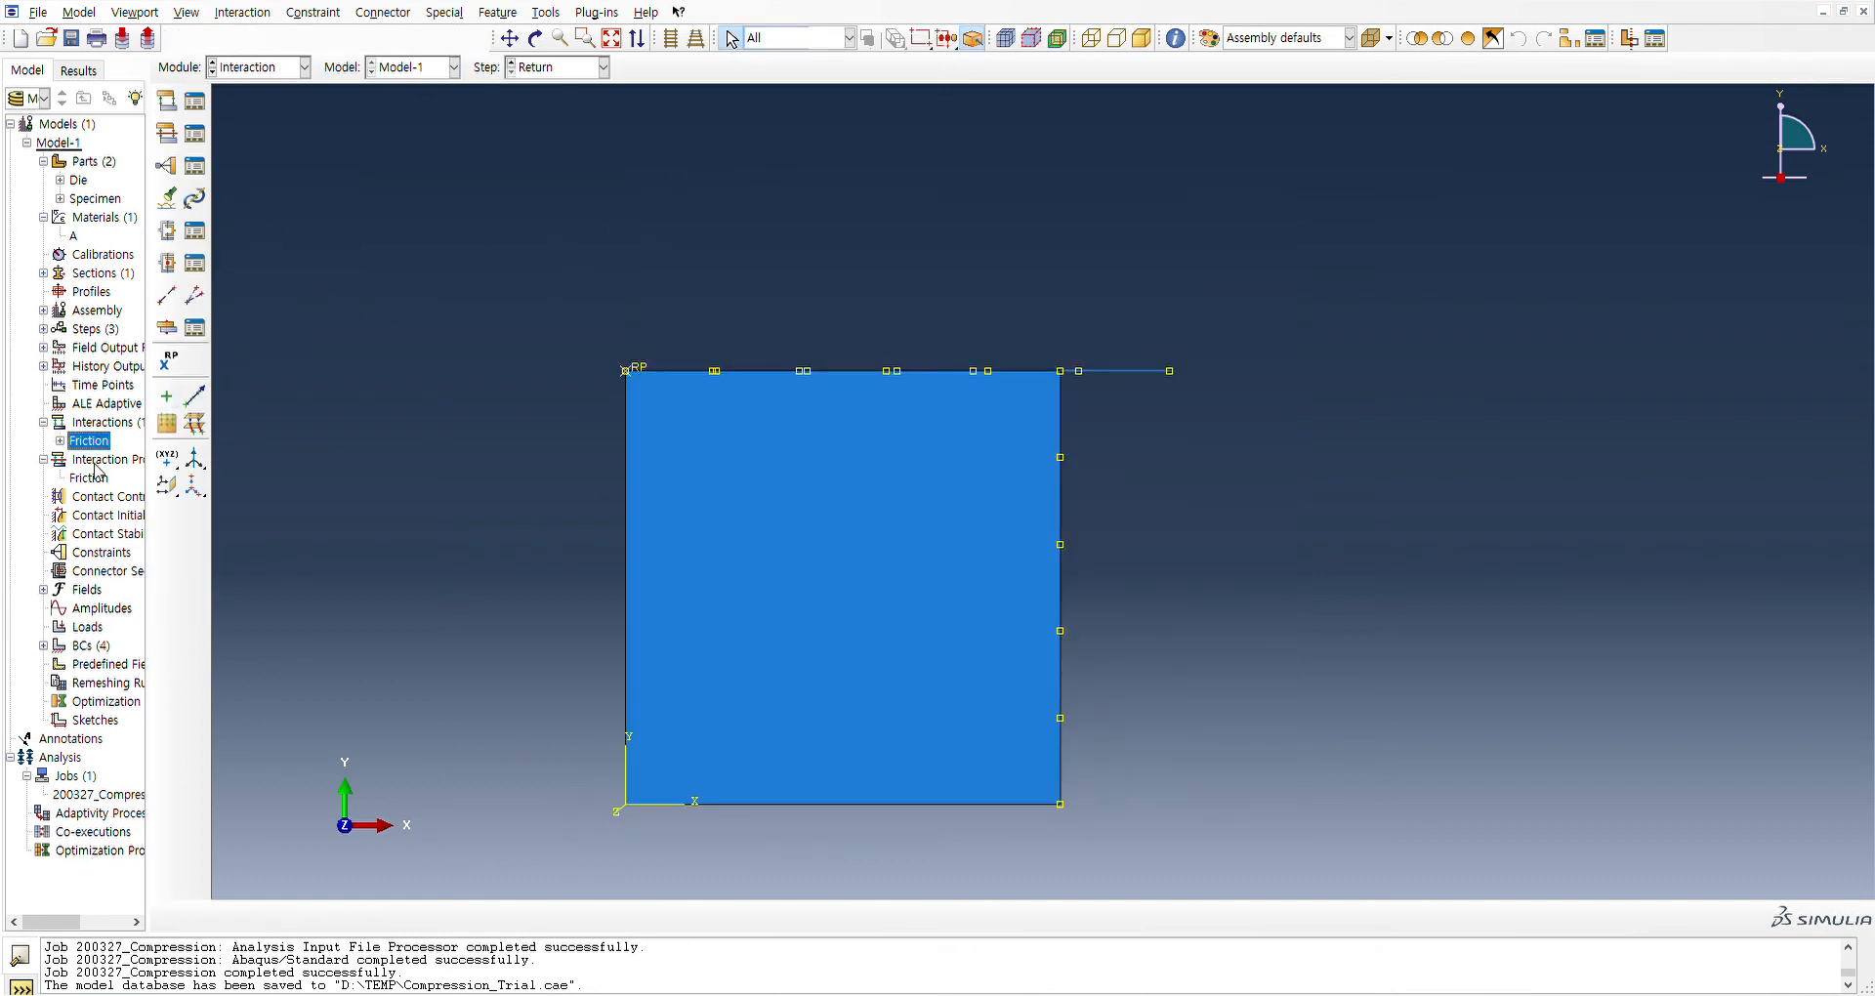
left_click(116, 529)
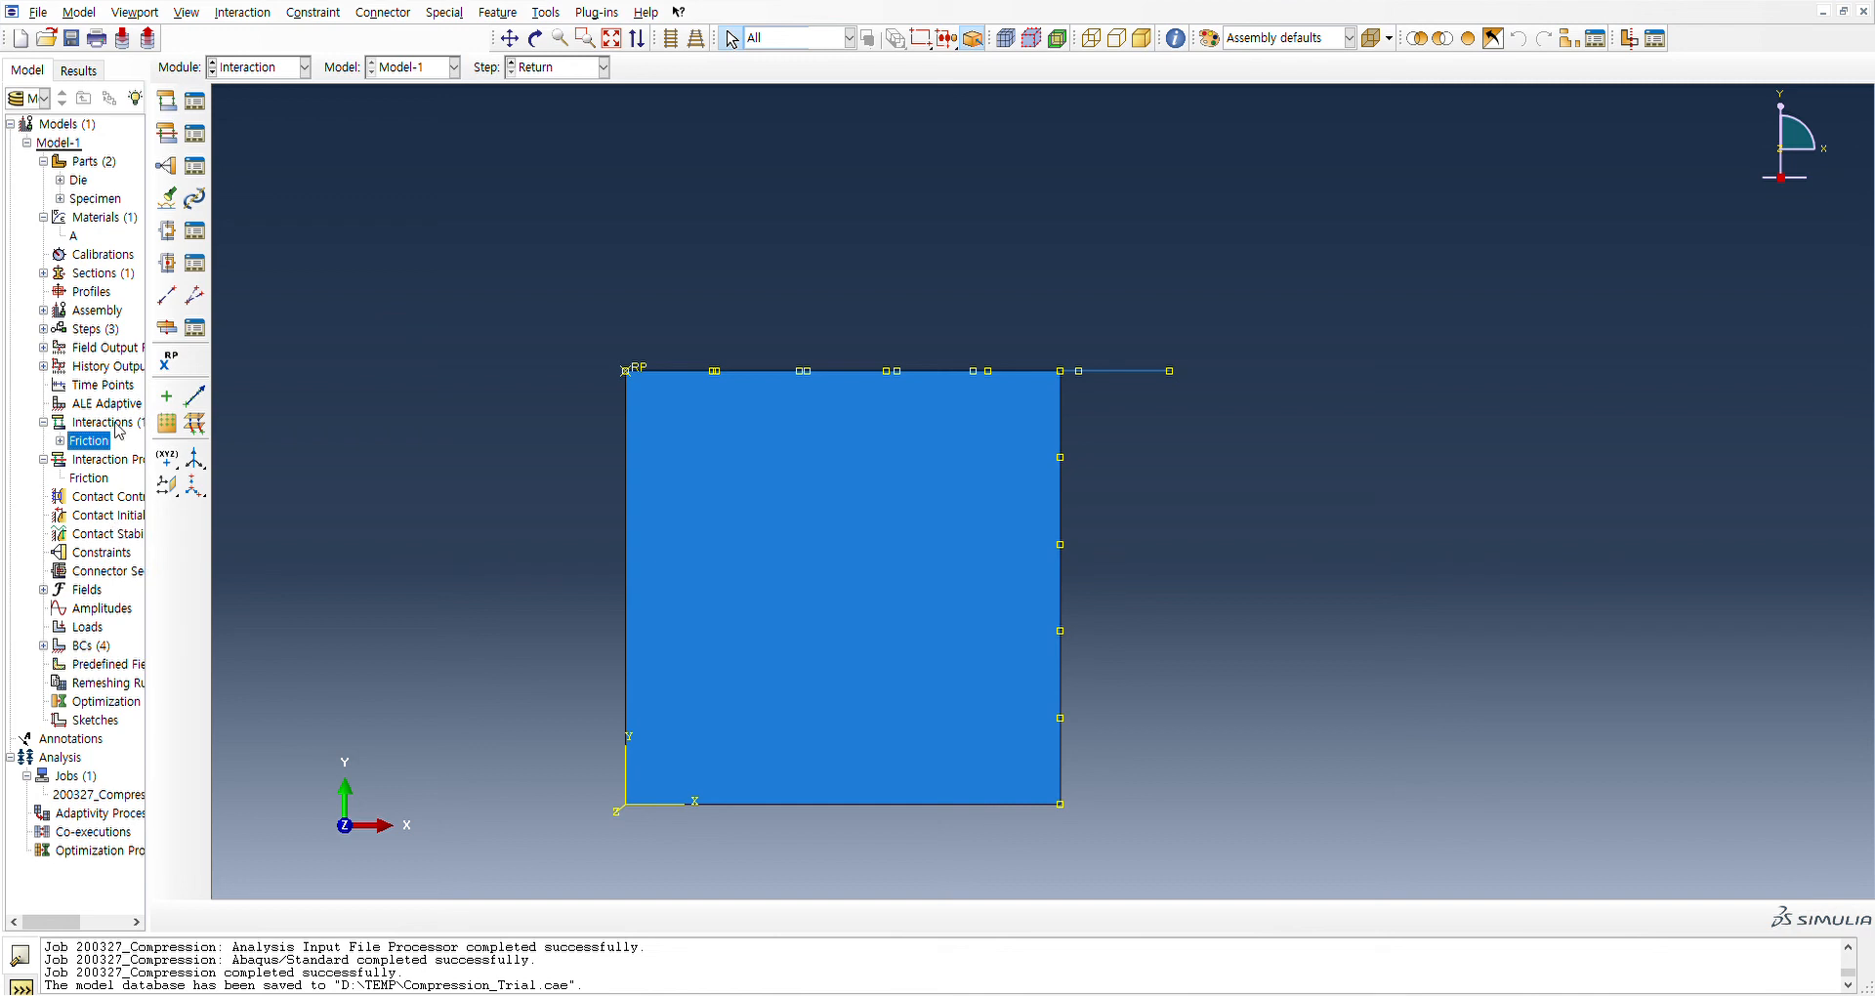
left_click(885, 517)
double_click(105, 423)
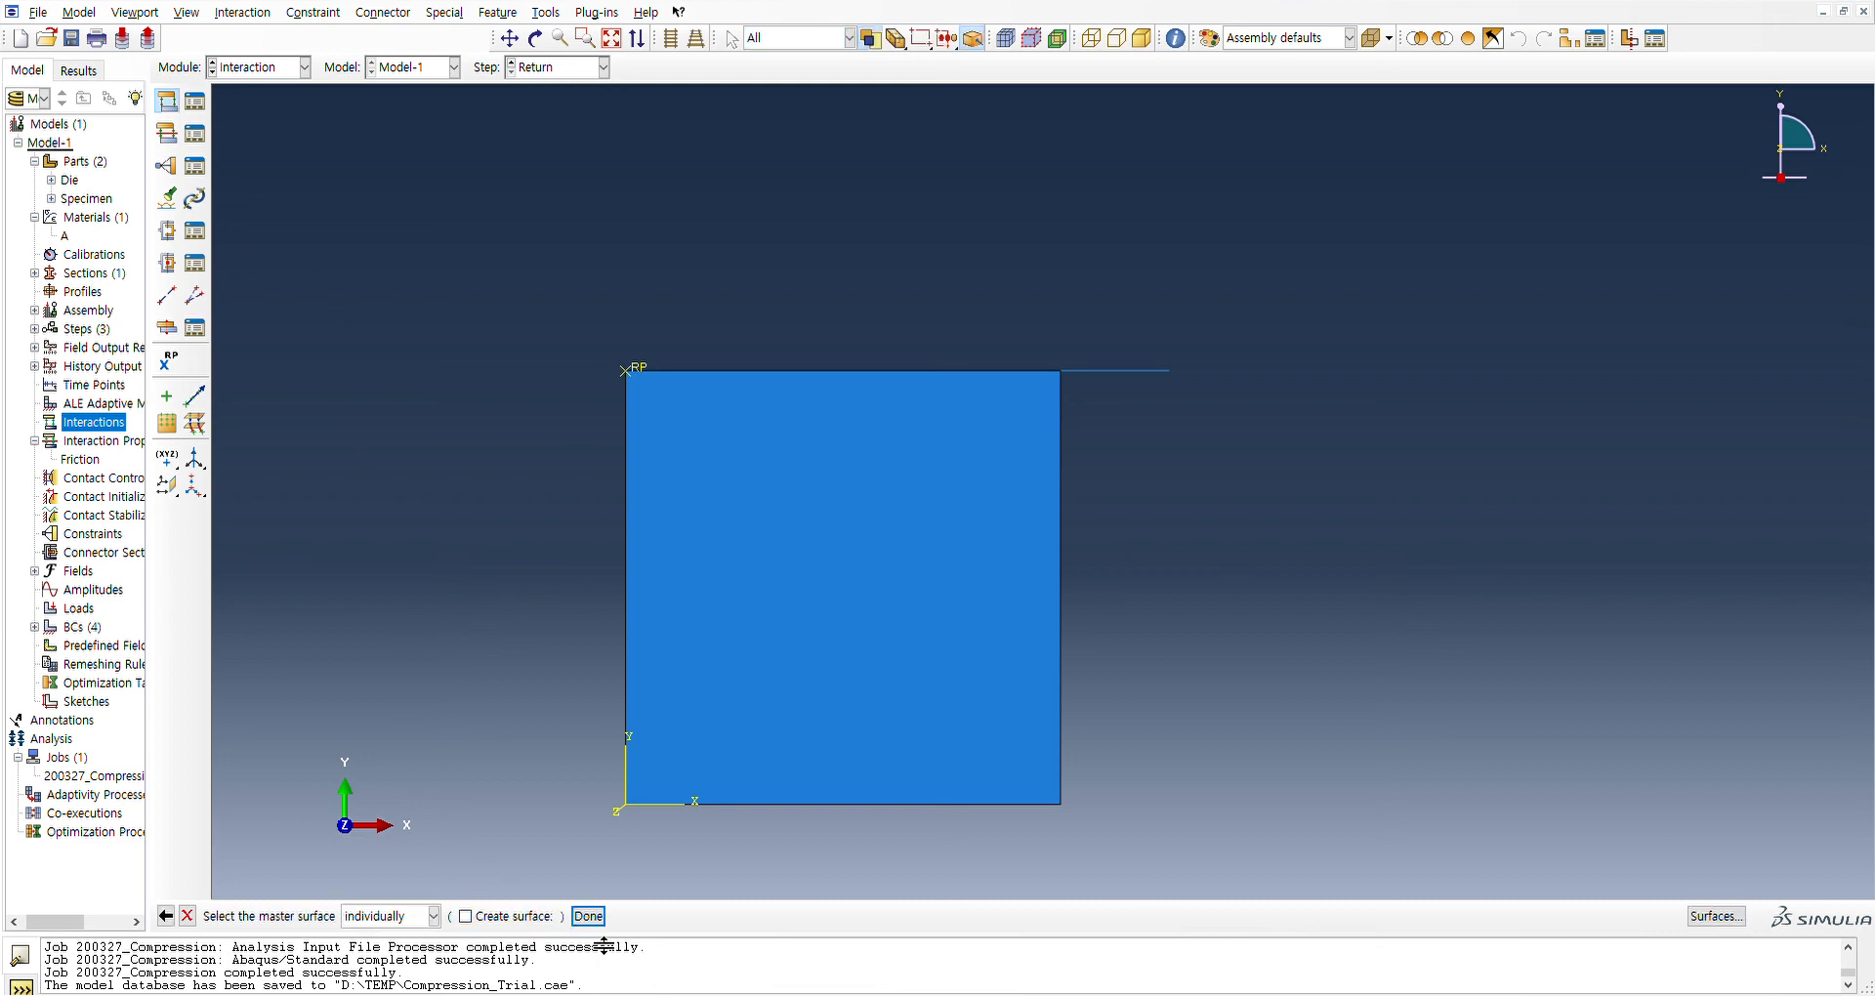
left_click(592, 918)
left_click(1088, 370)
left_click(586, 915)
scroll(649, 500, "up", 2)
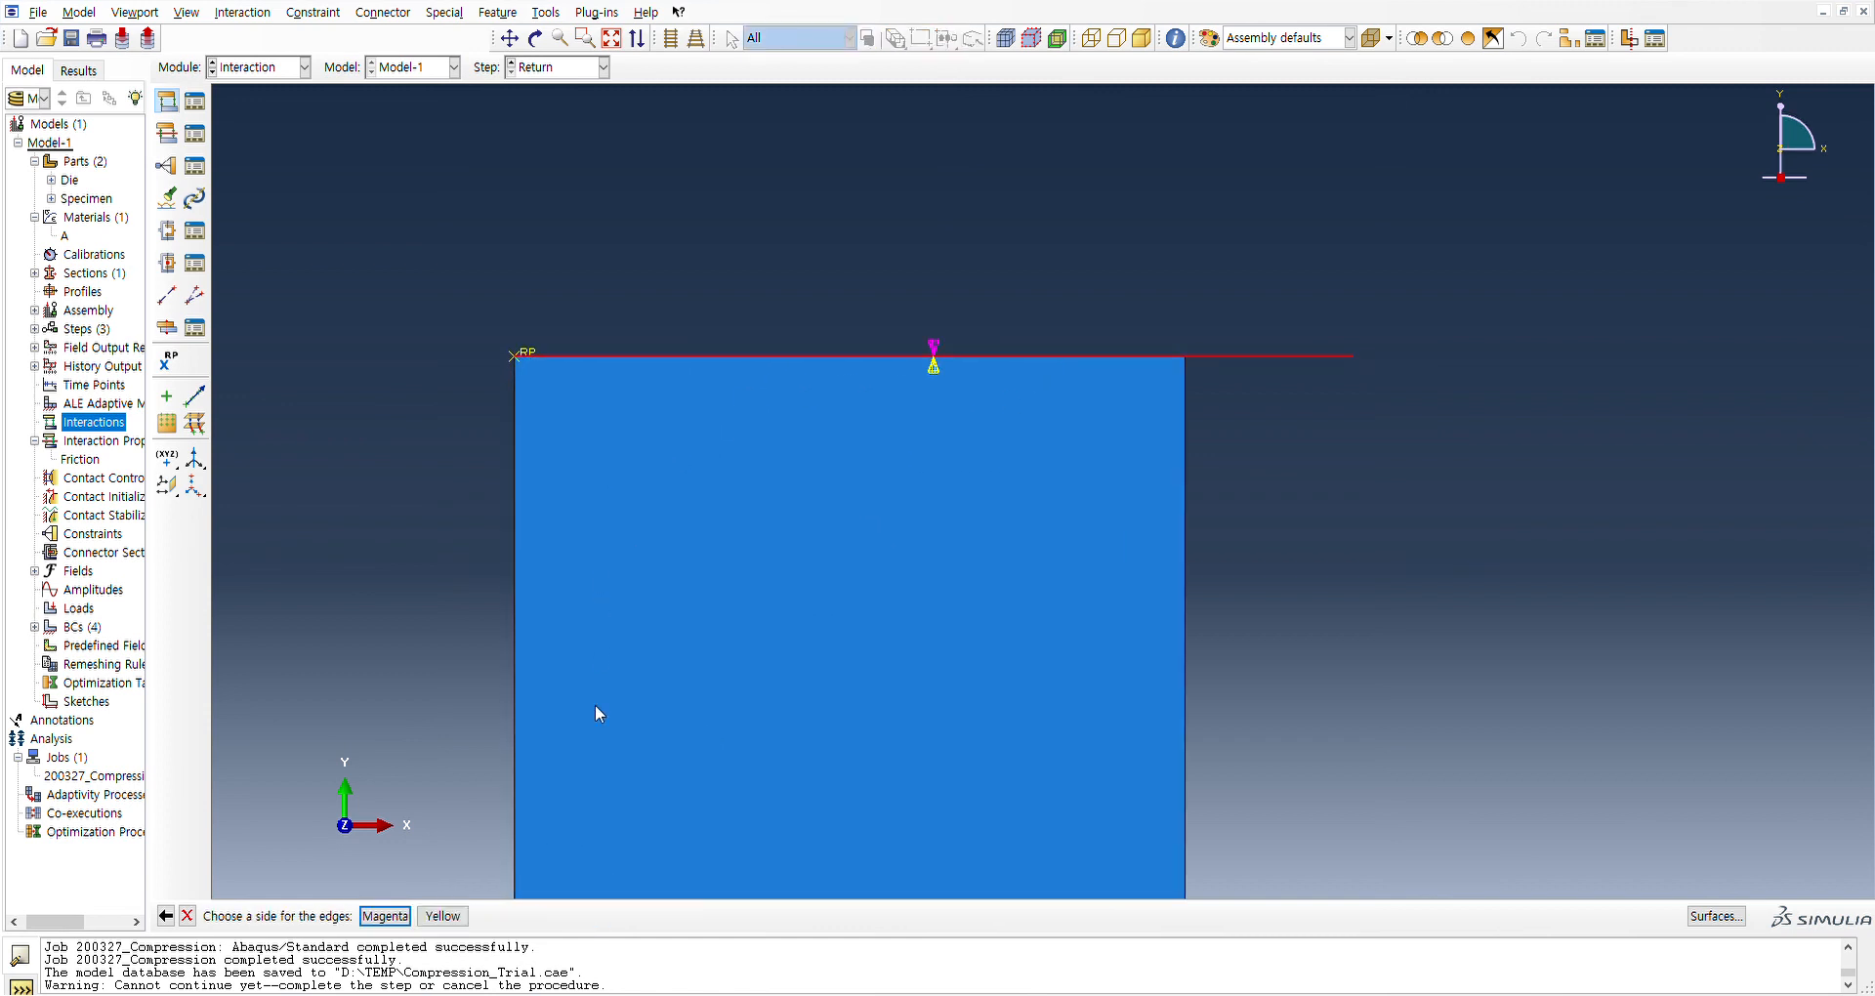
left_click(443, 916)
scroll(1033, 284, "up", 3)
left_click(364, 916)
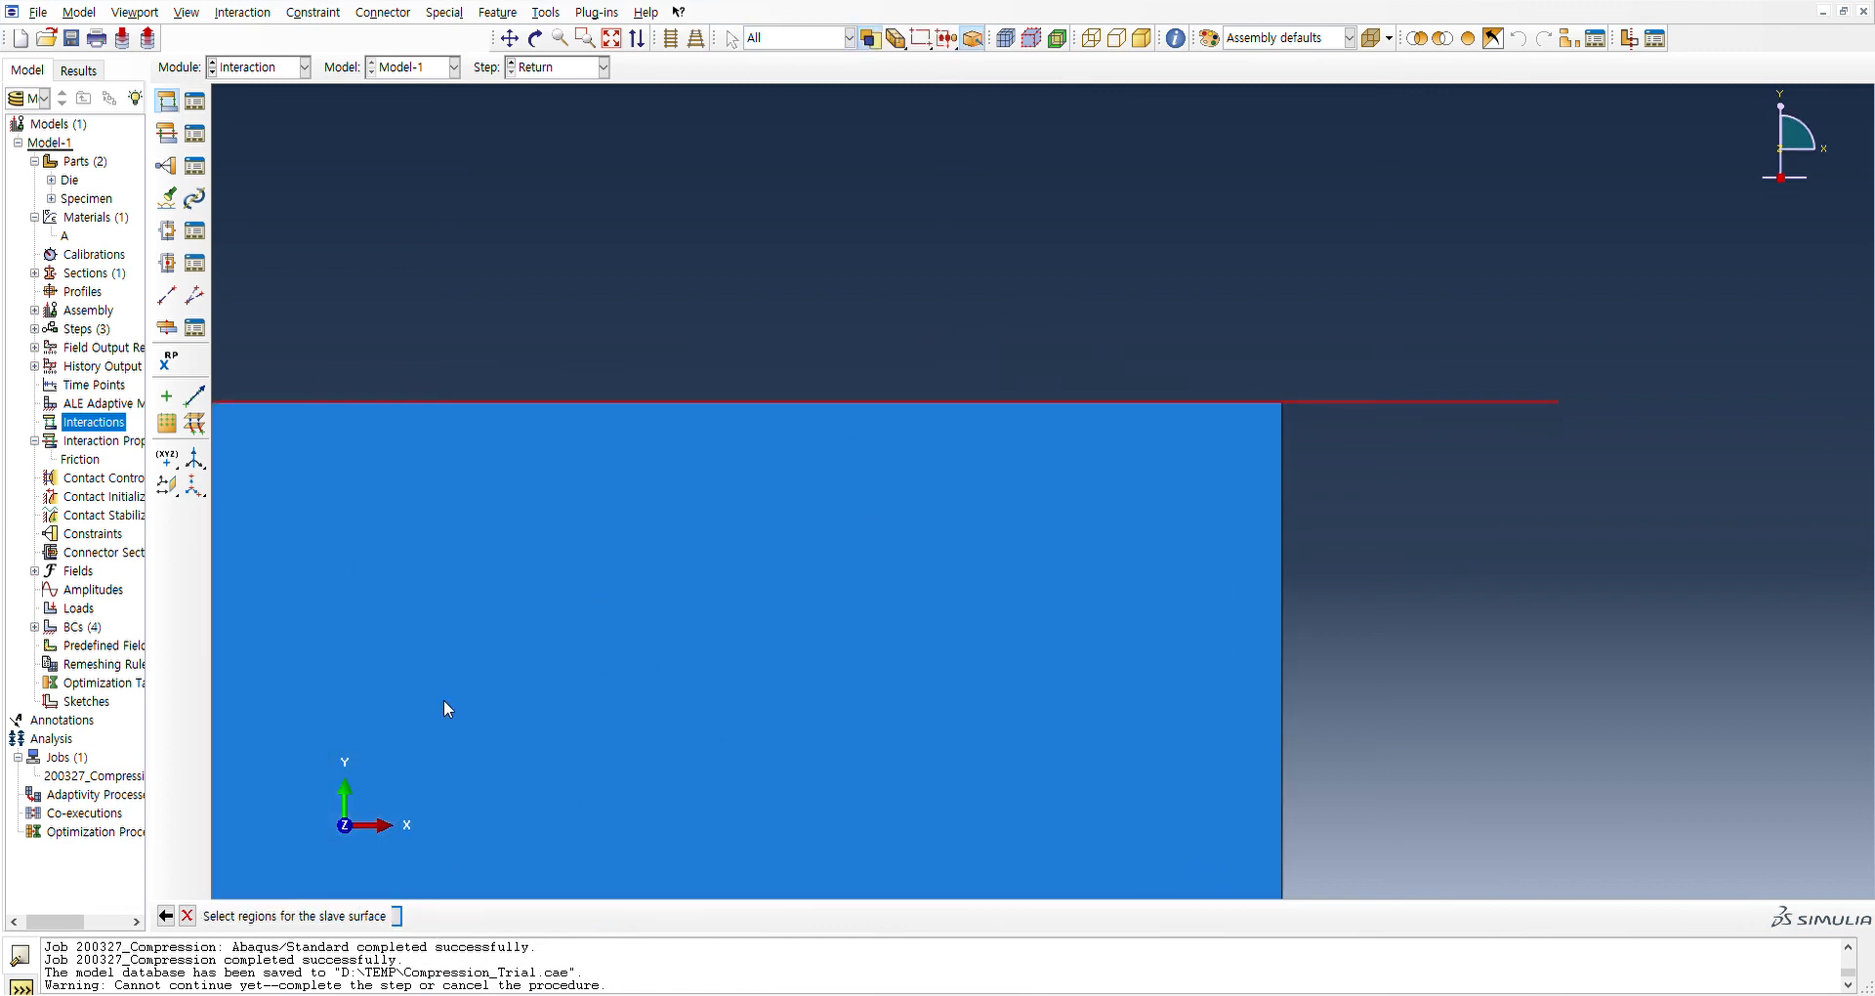
left_click(1010, 412)
scroll(652, 426, "up", 2)
scroll(643, 429, "down", 3)
scroll(642, 430, "down", 2)
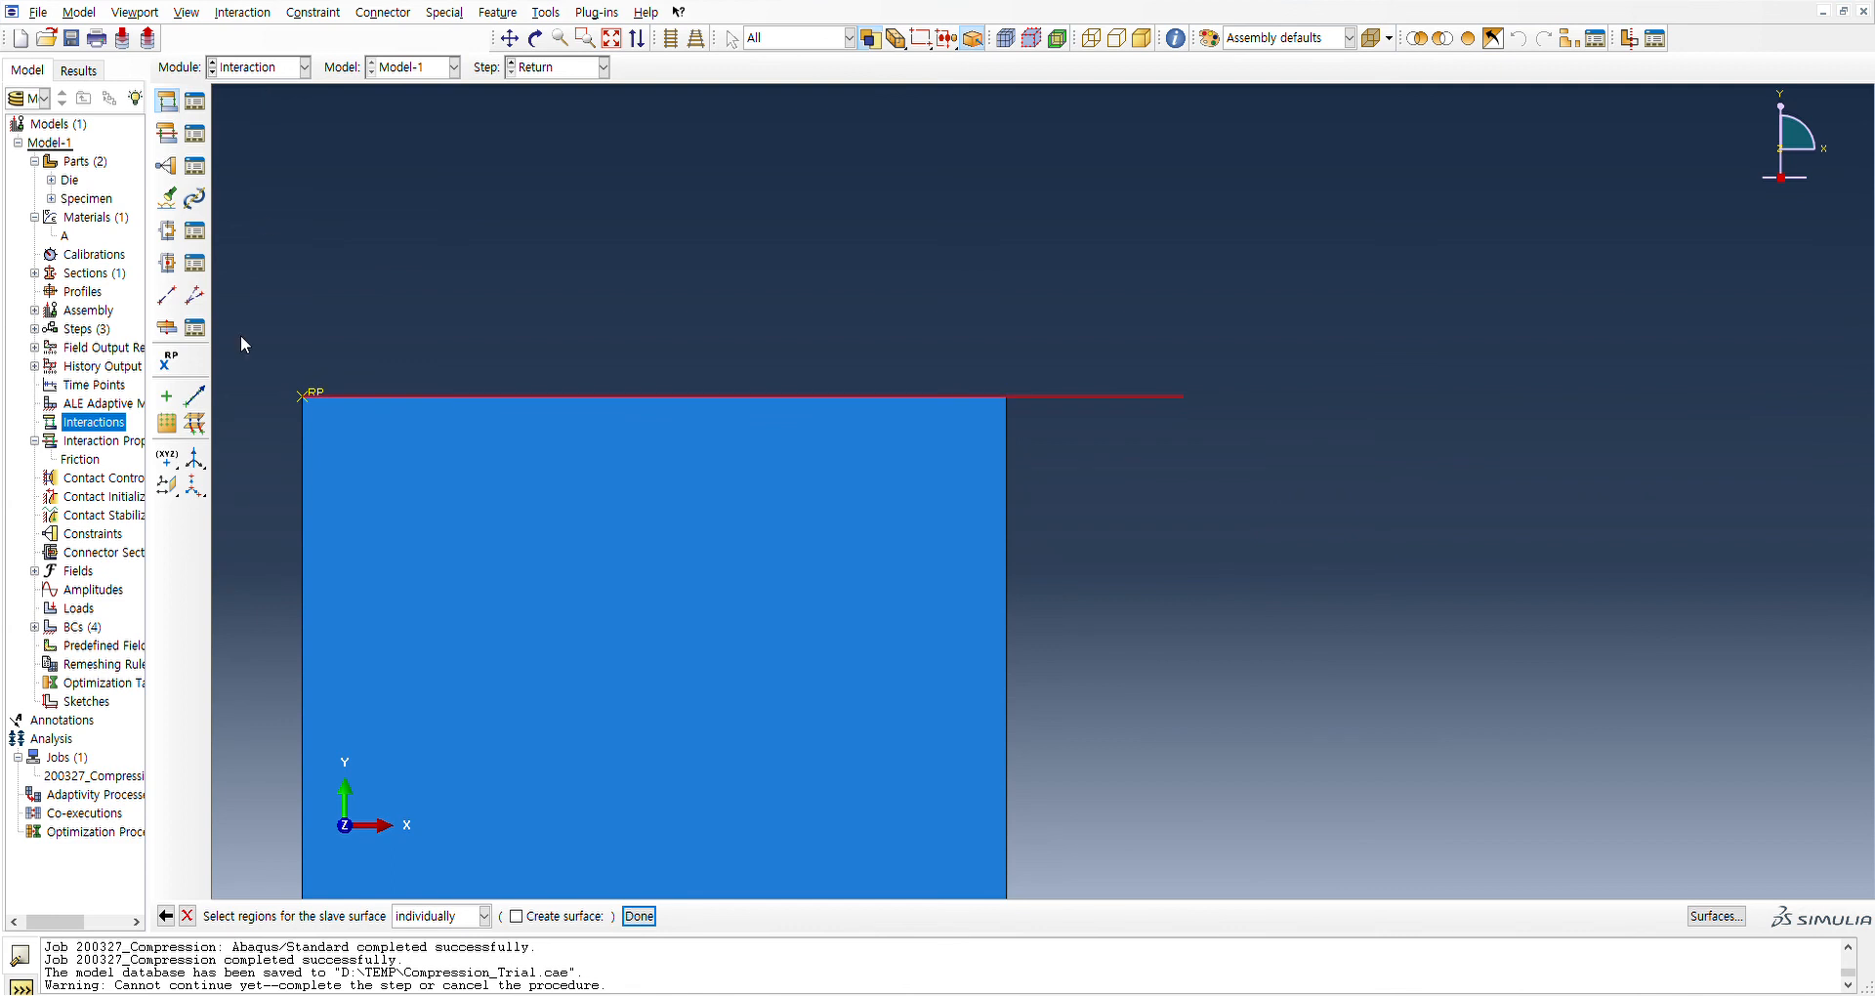
left_click(189, 916)
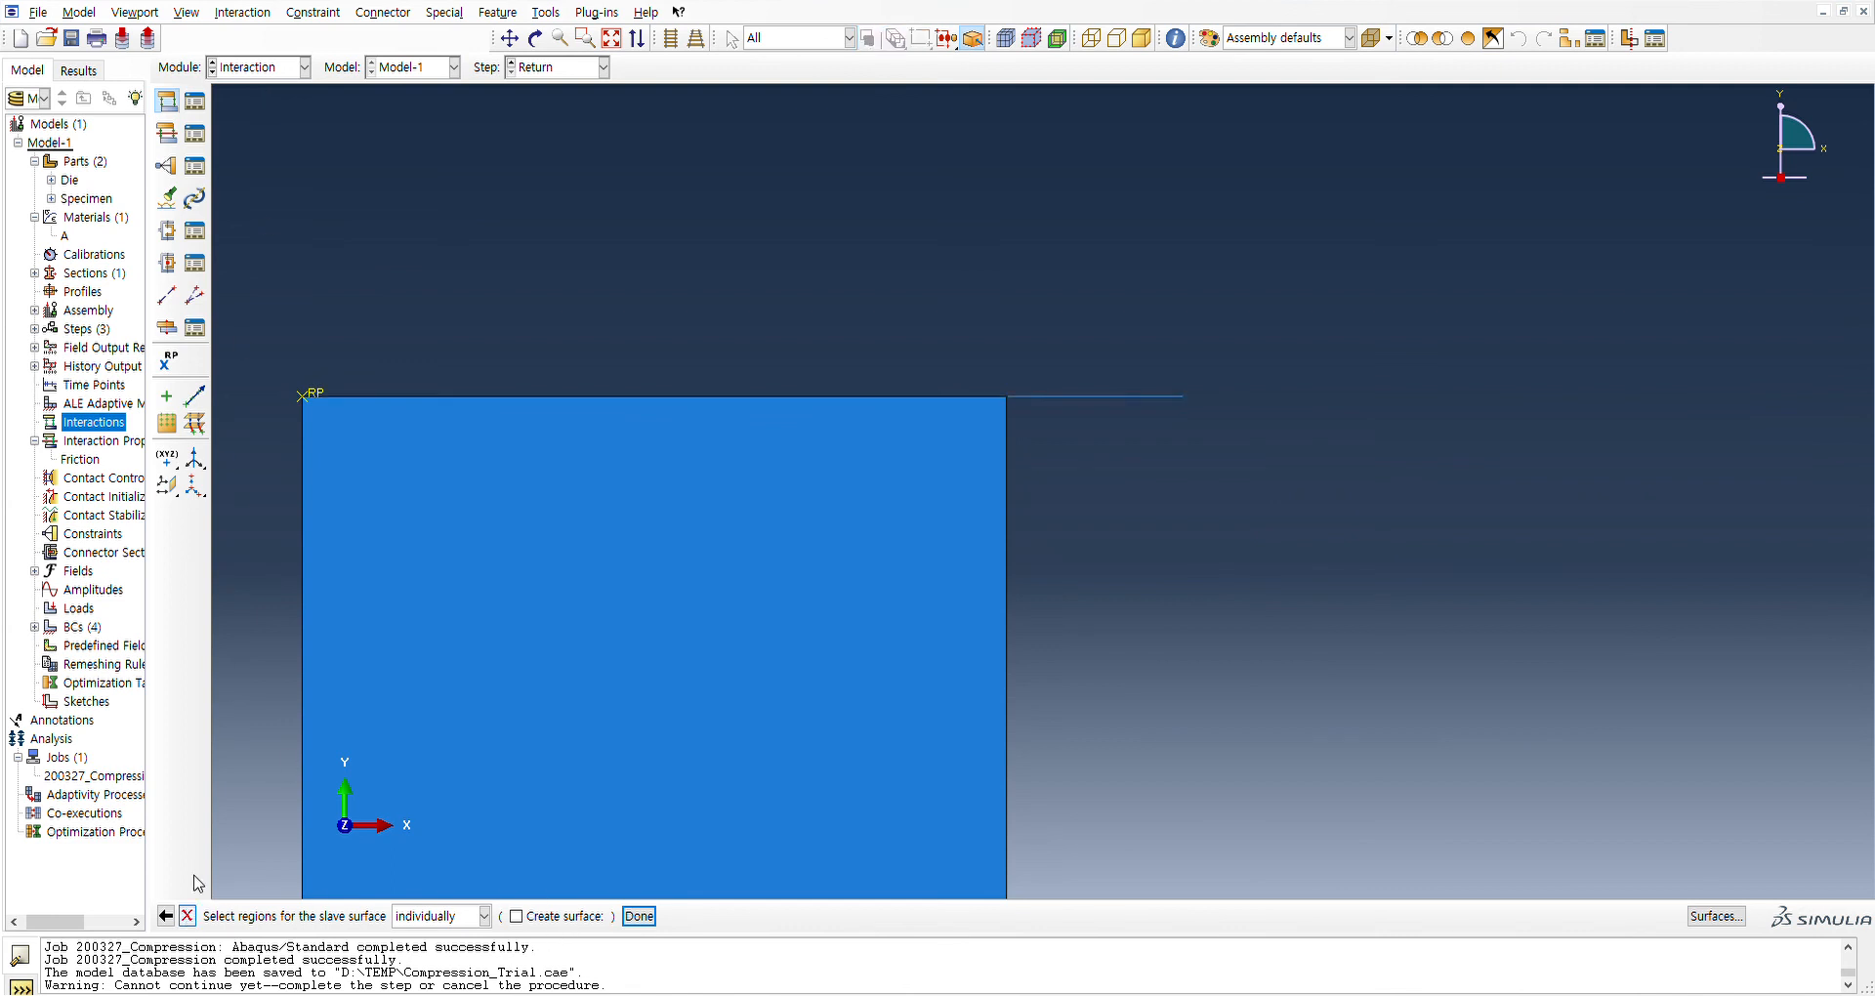
Translate the Die instance in the Assembly module by the vector 0.0,0.01 so it sits slightly above the specimen
left_click(270, 124)
left_click(251, 18)
left_click(258, 87)
left_click(1081, 395)
left_click(393, 916)
key("Return")
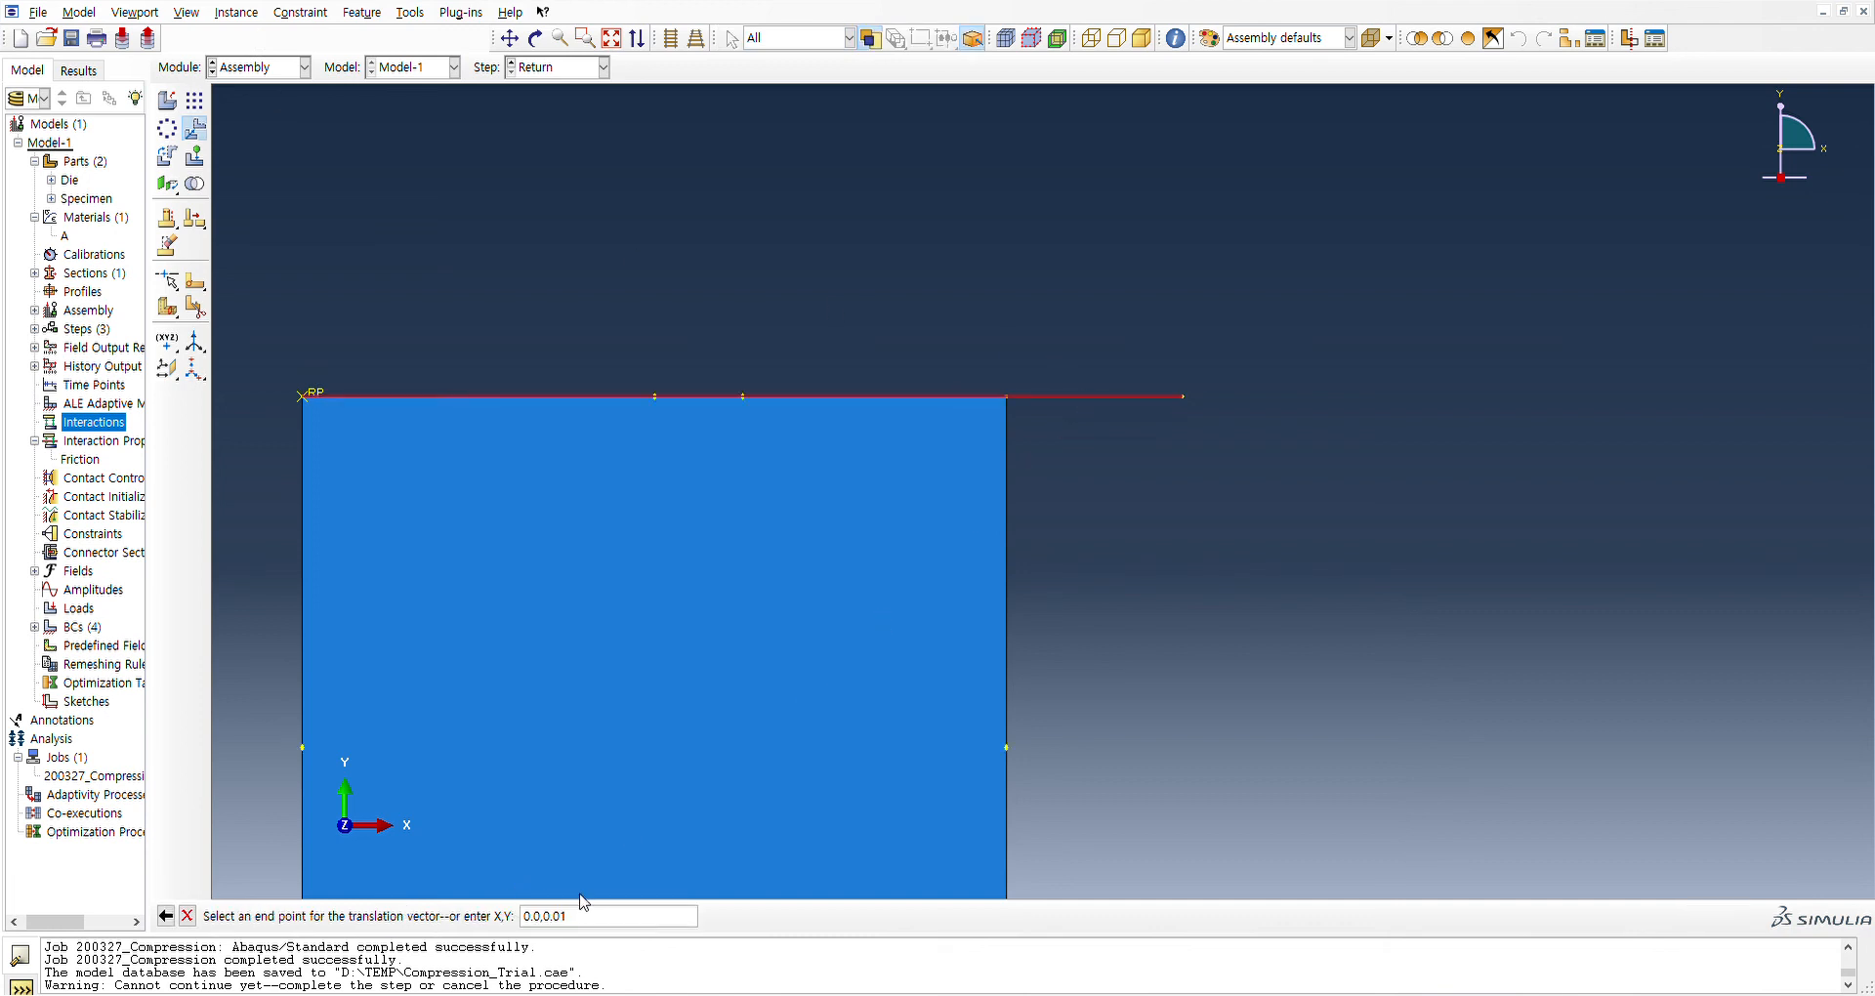
key("Return")
key("Return")
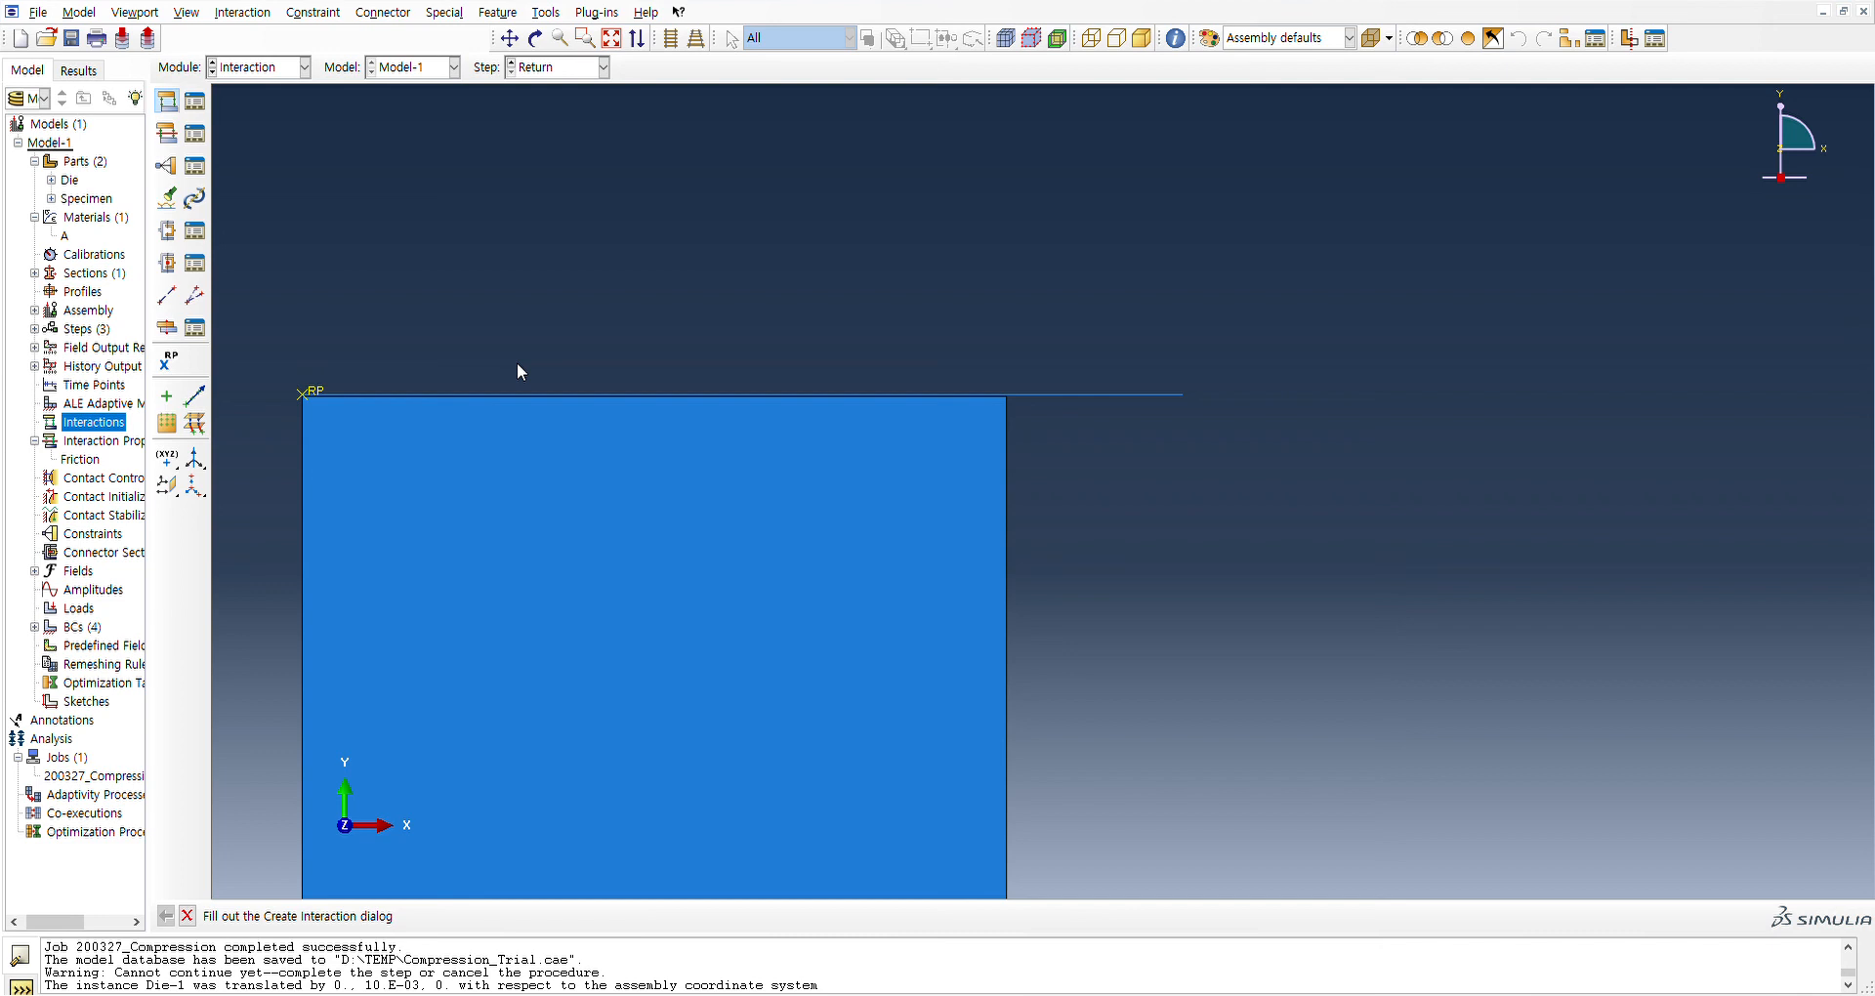
Start a contact interaction in the Initial step with the Die line's side facing the specimen as master surface
key("Return")
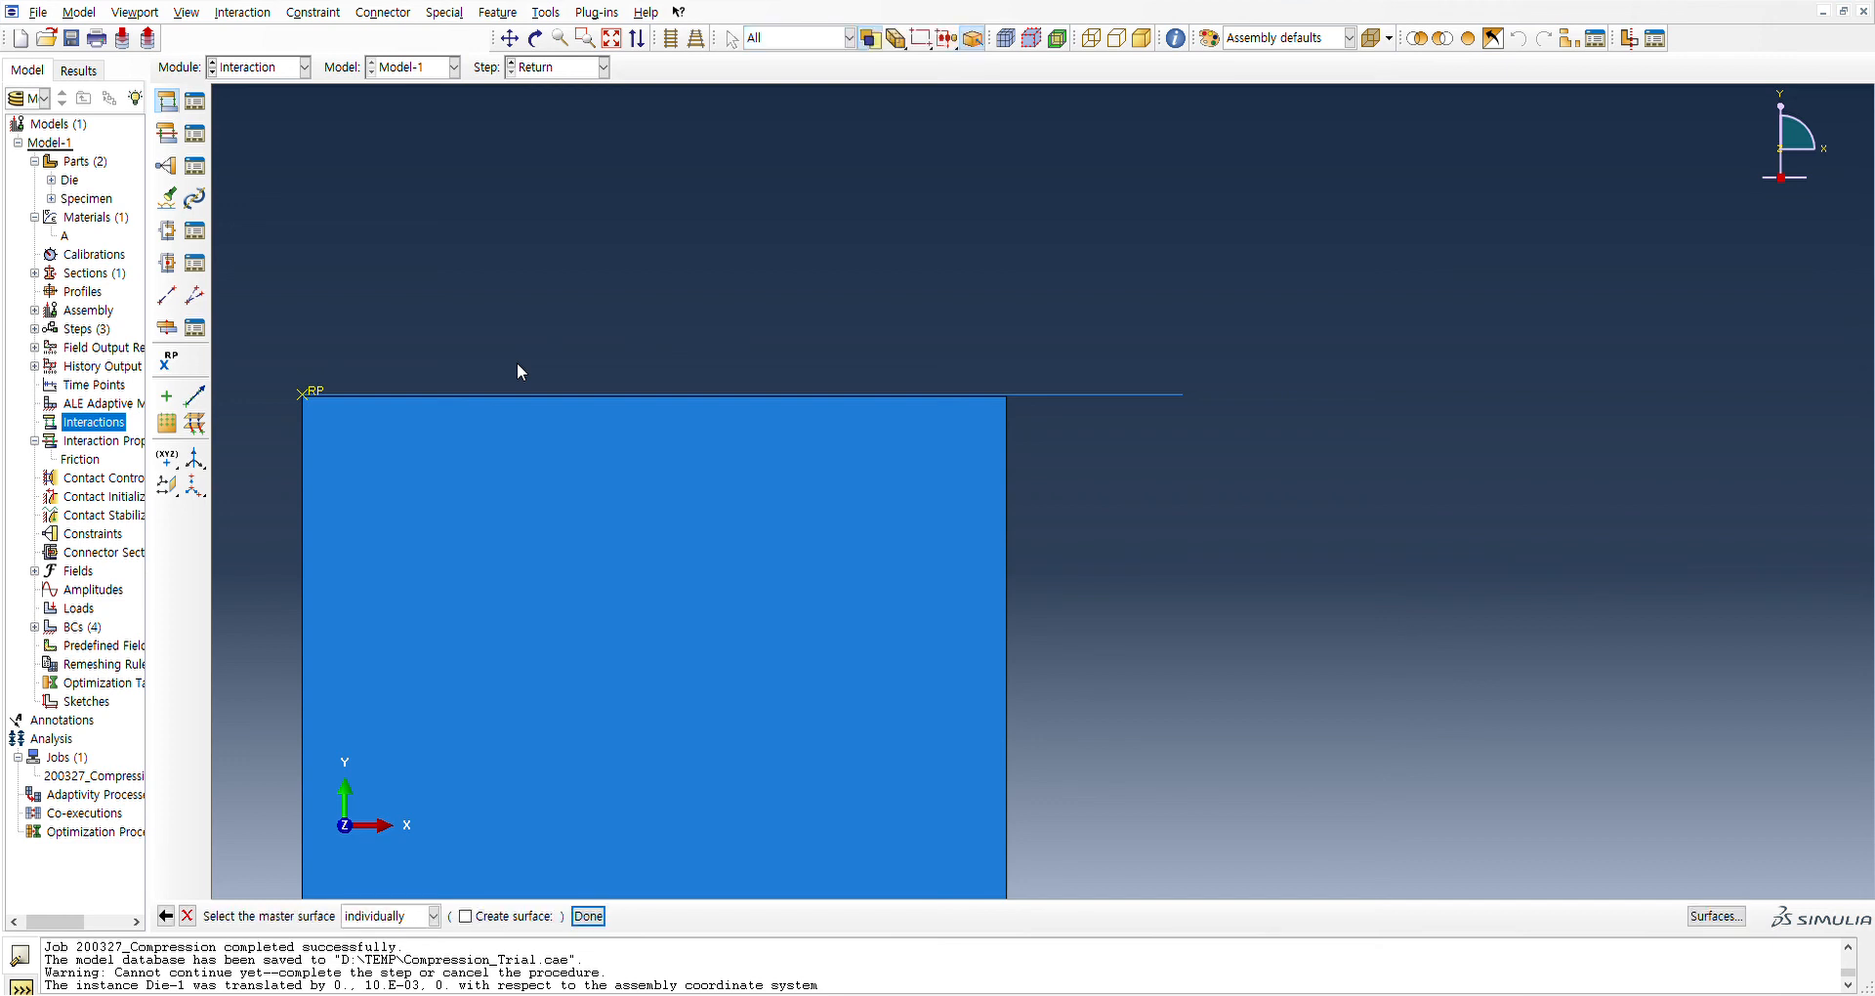
left_click(62, 410)
double_click(65, 426)
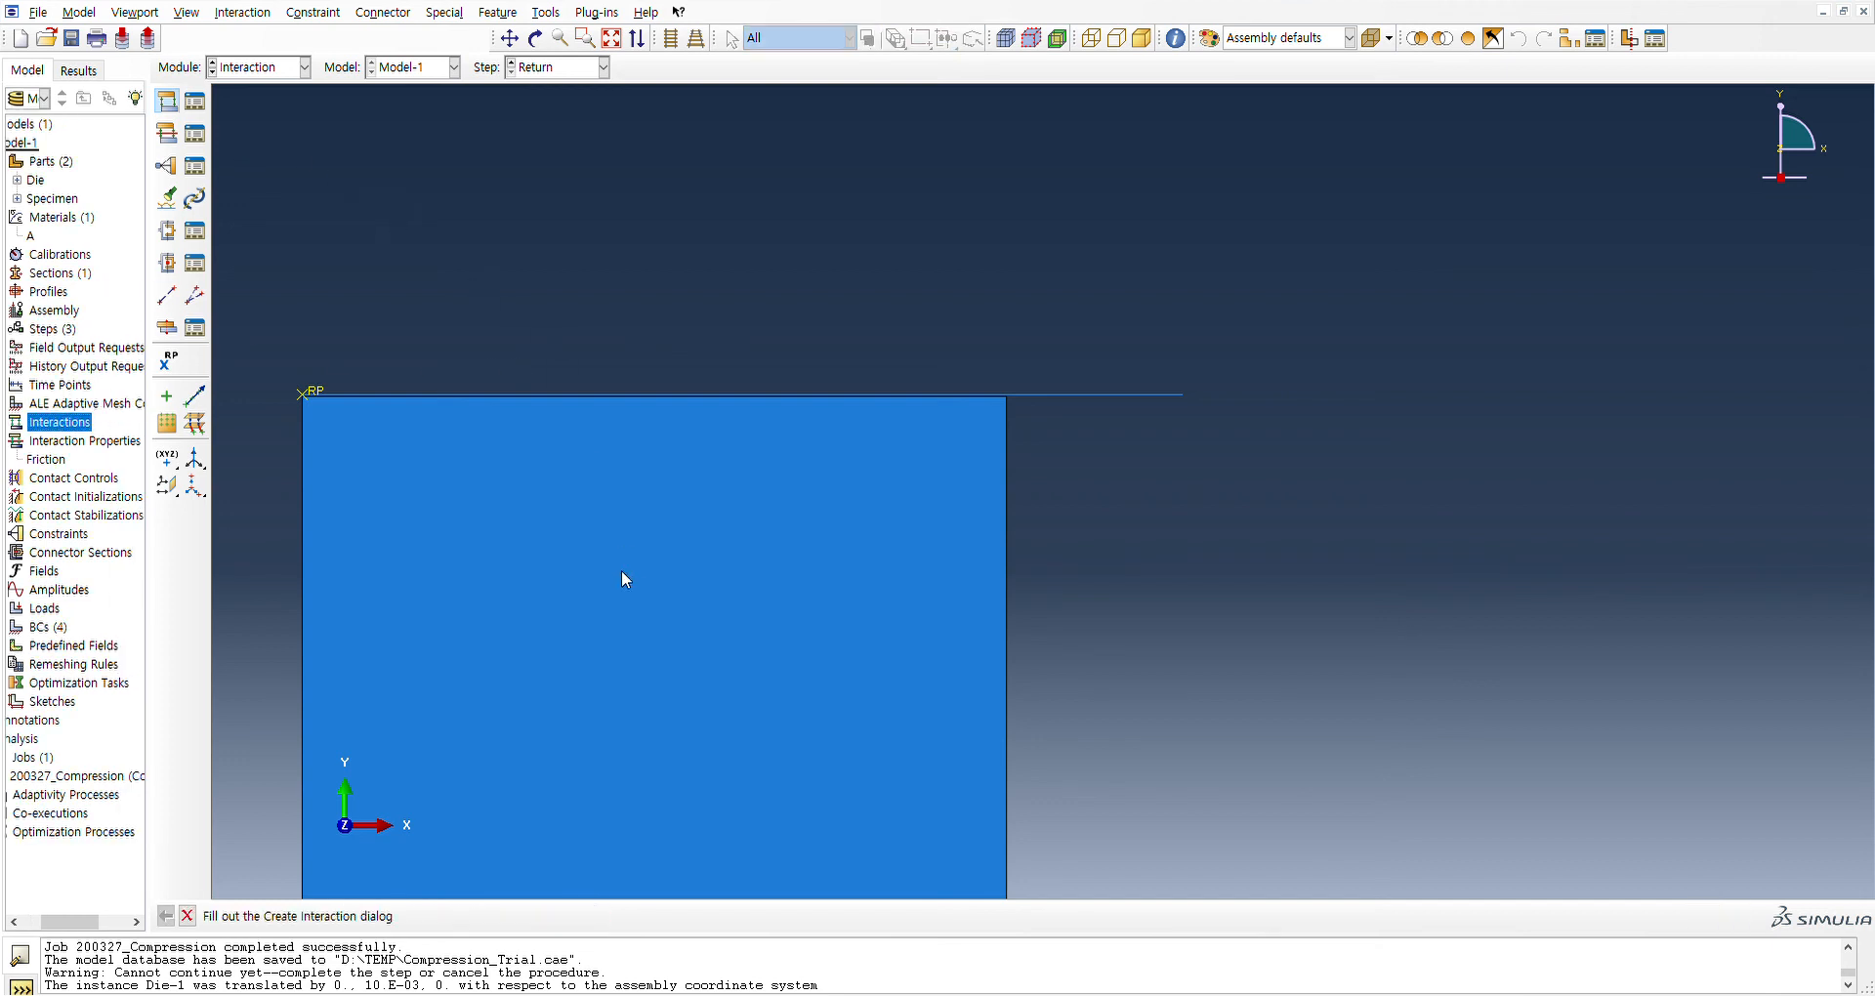
left_click(472, 294)
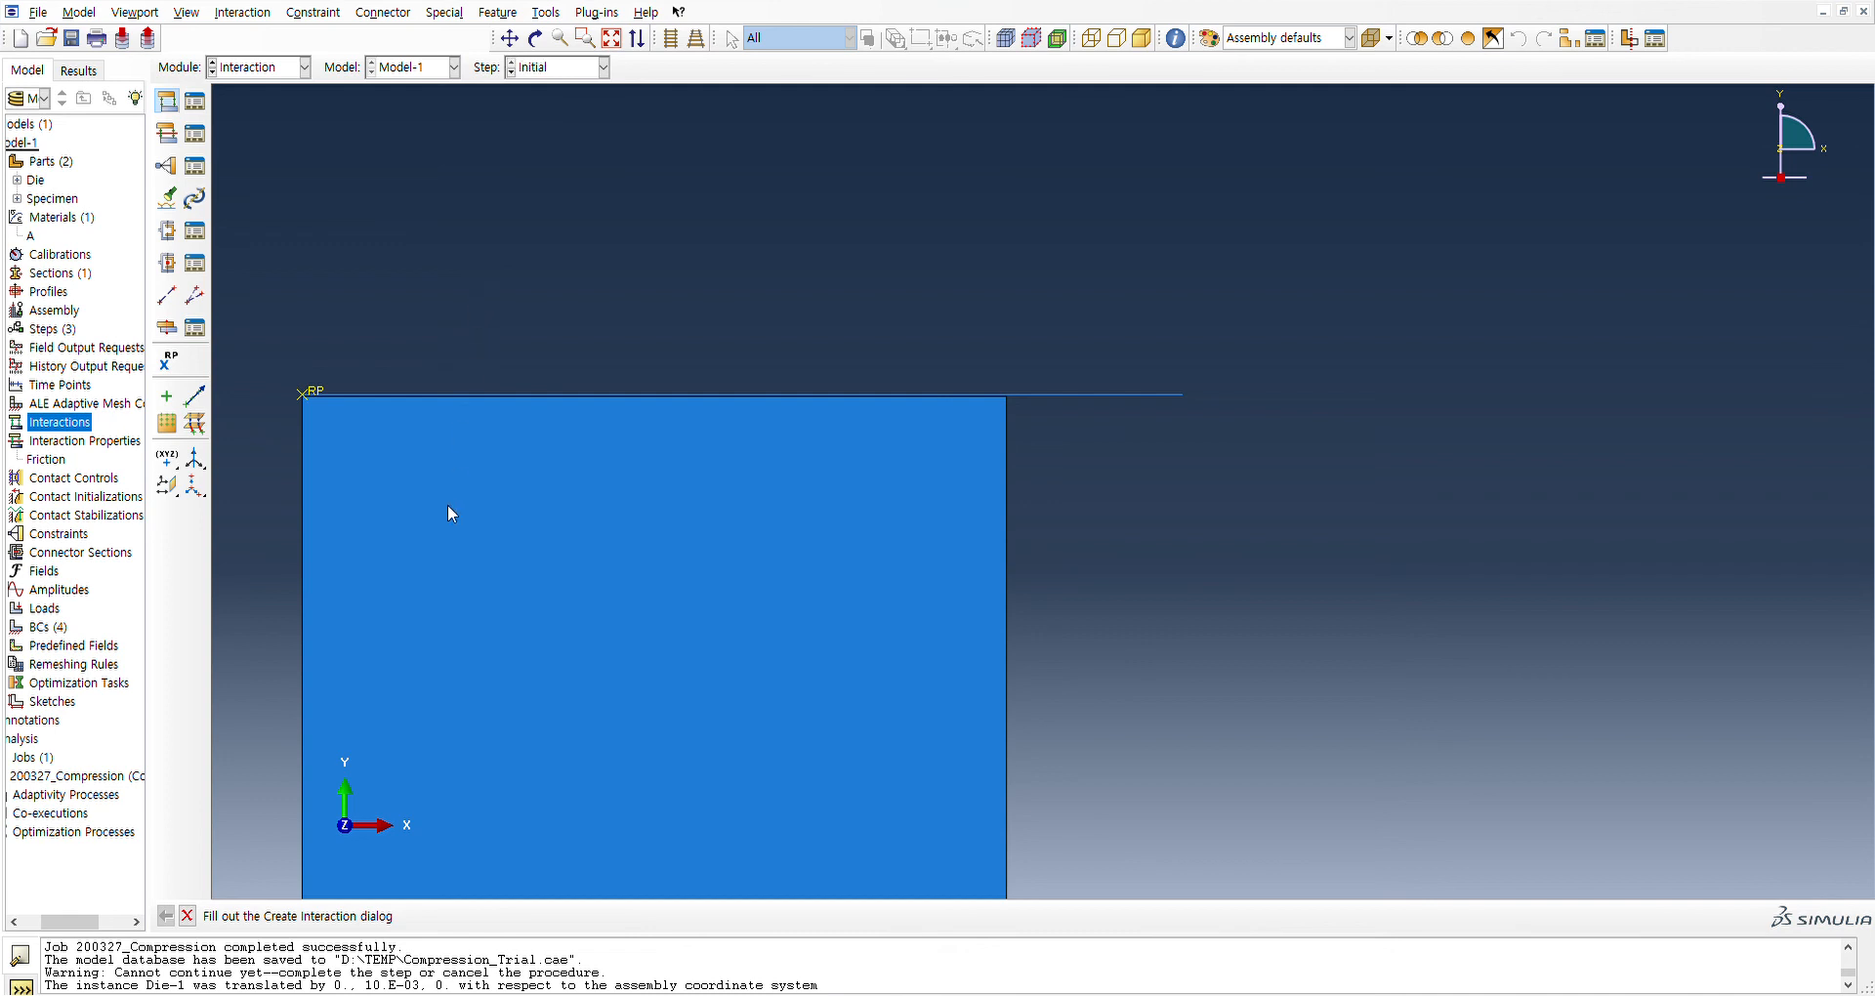
left_click(447, 571)
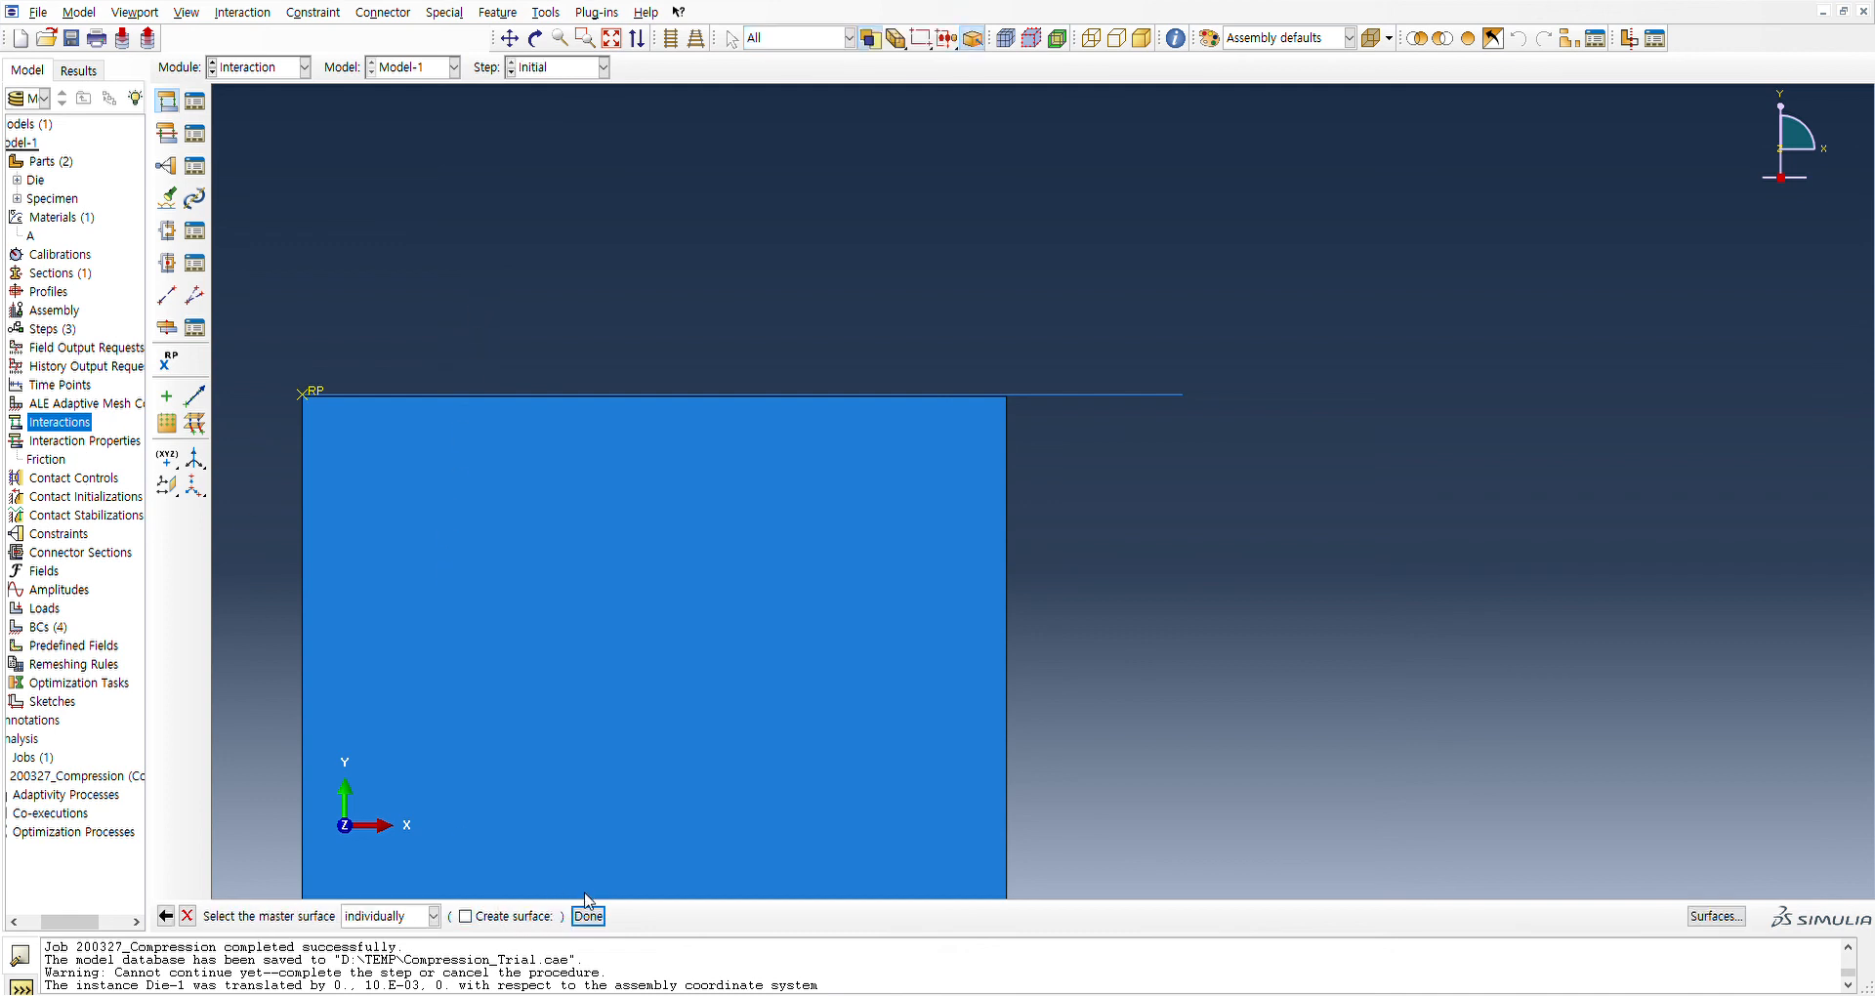
left_click(588, 916)
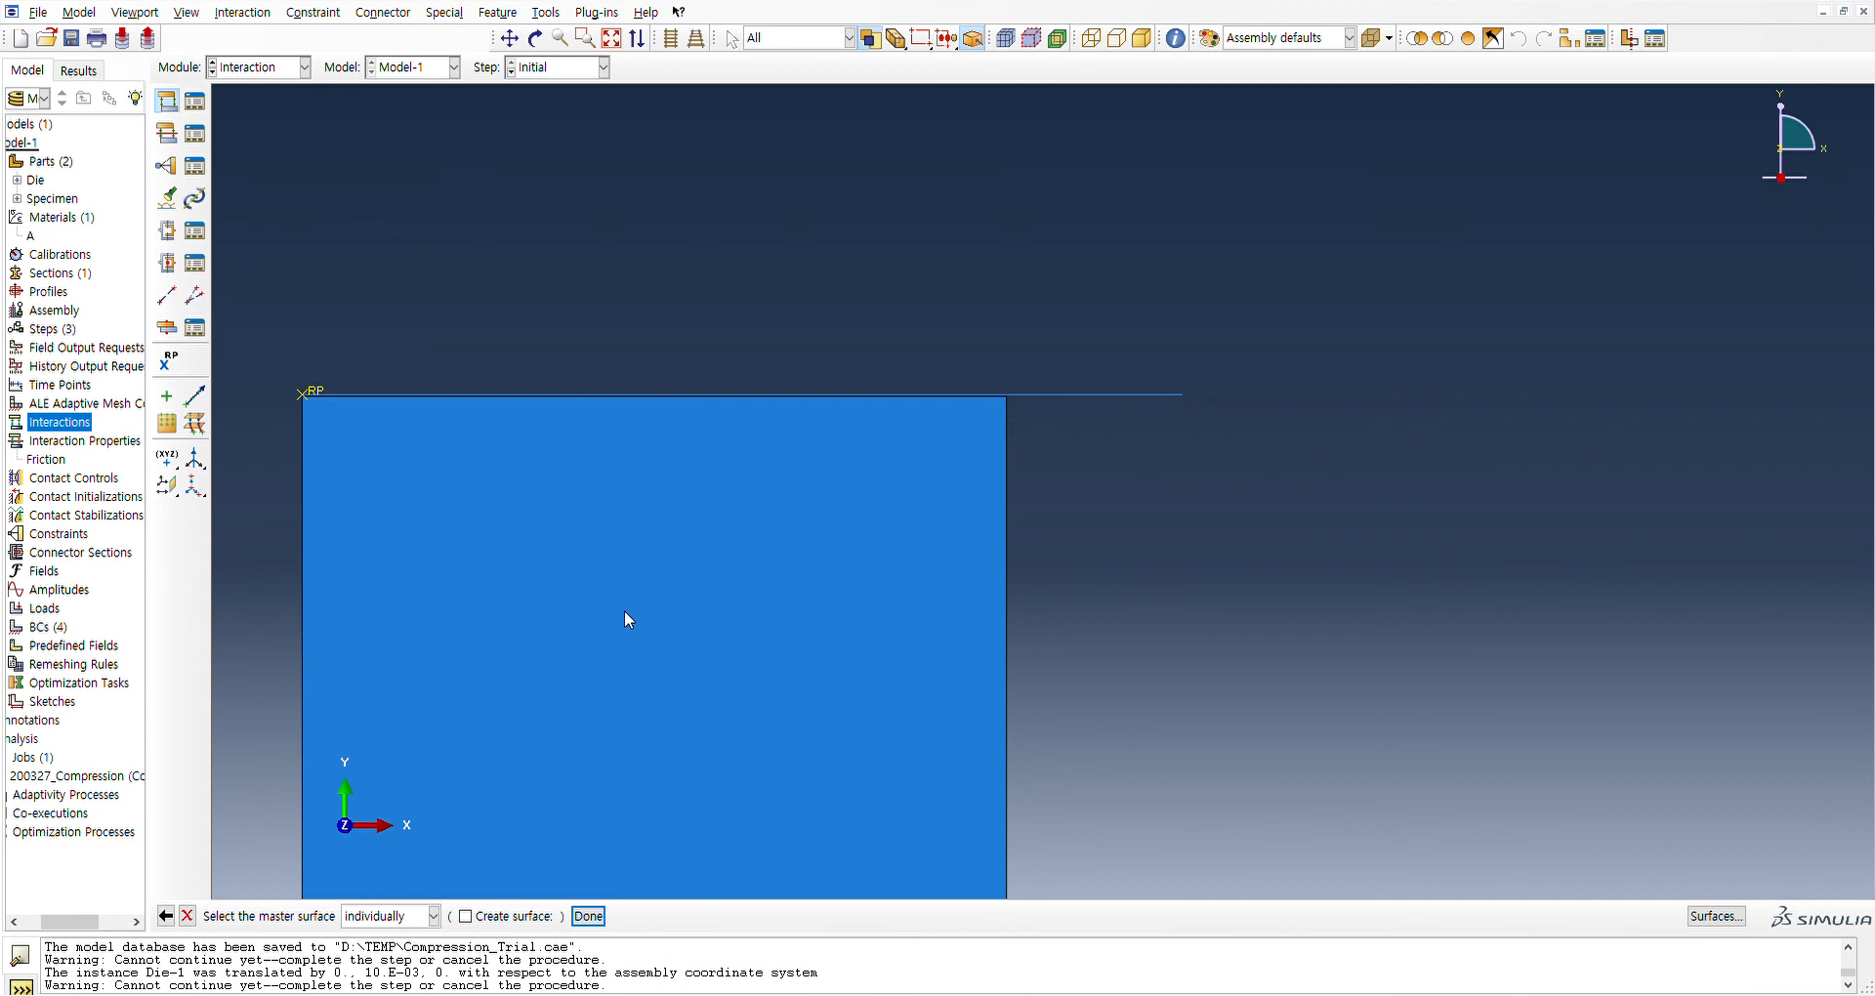
left_click(670, 394)
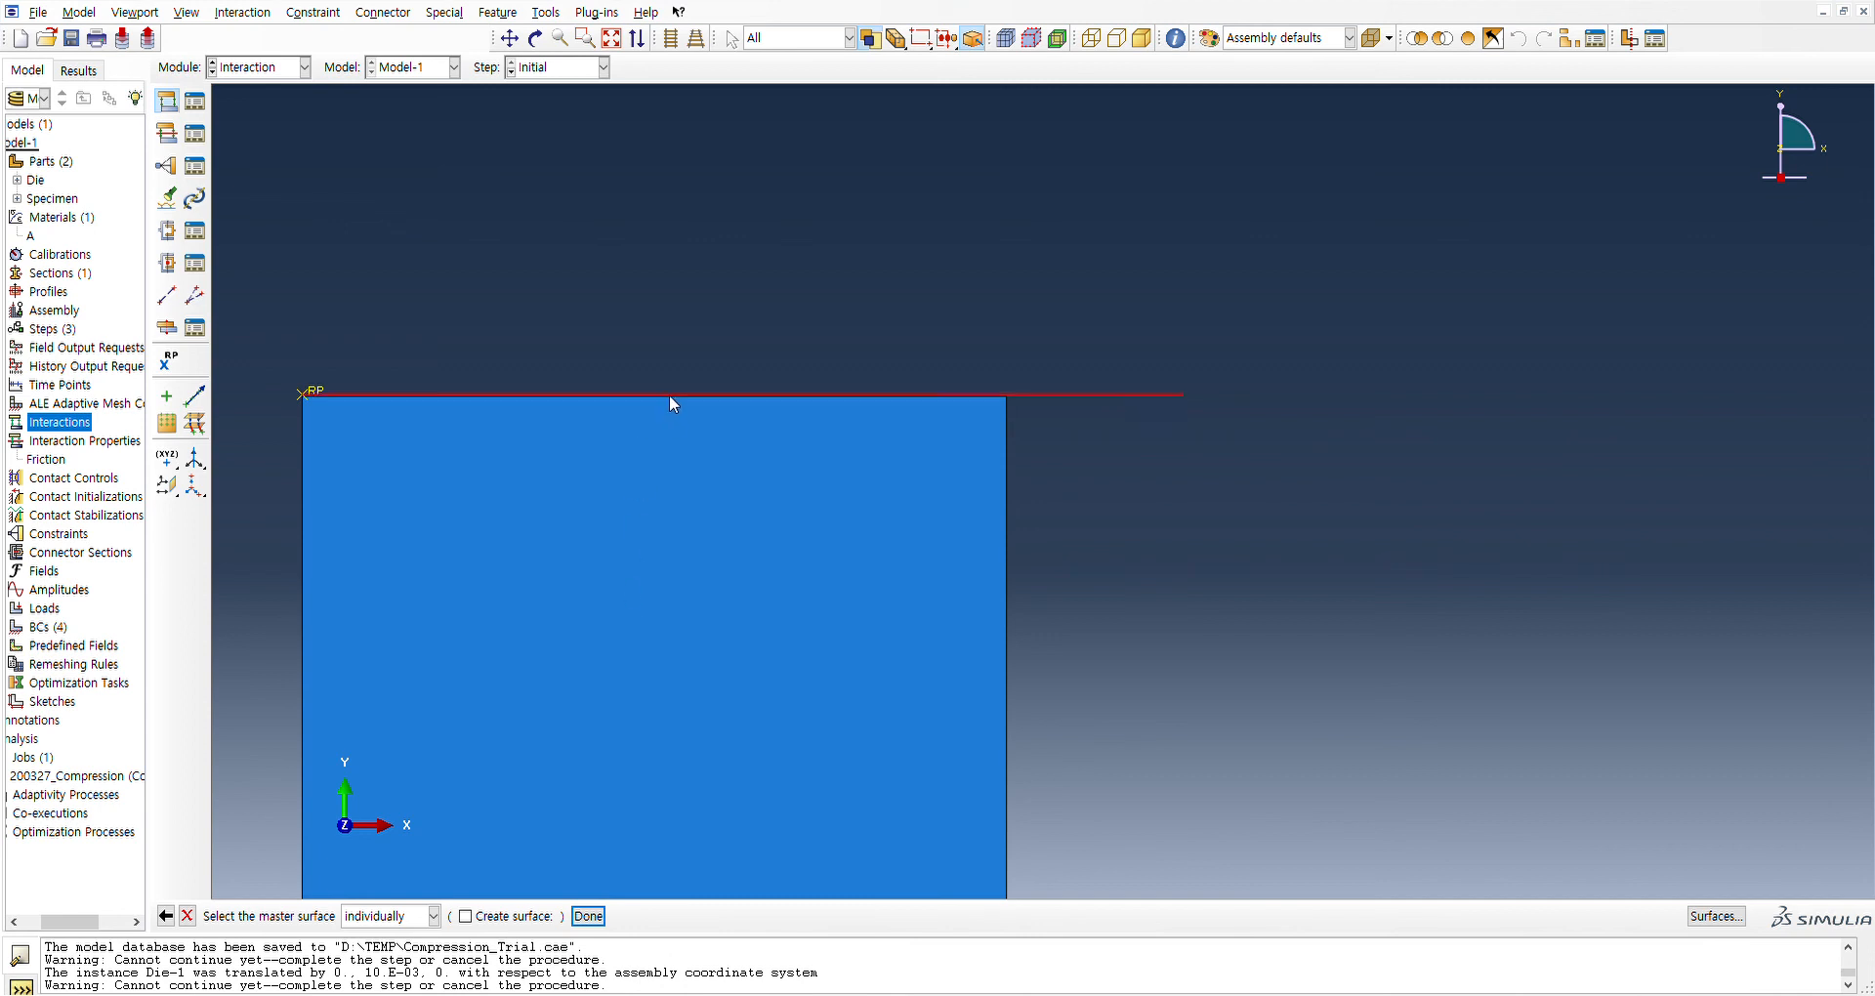
left_click(589, 916)
left_click(444, 916)
Assign the specimen's top edge as the slave surface and finish creating the contact interaction
scroll(564, 377, "up", 5)
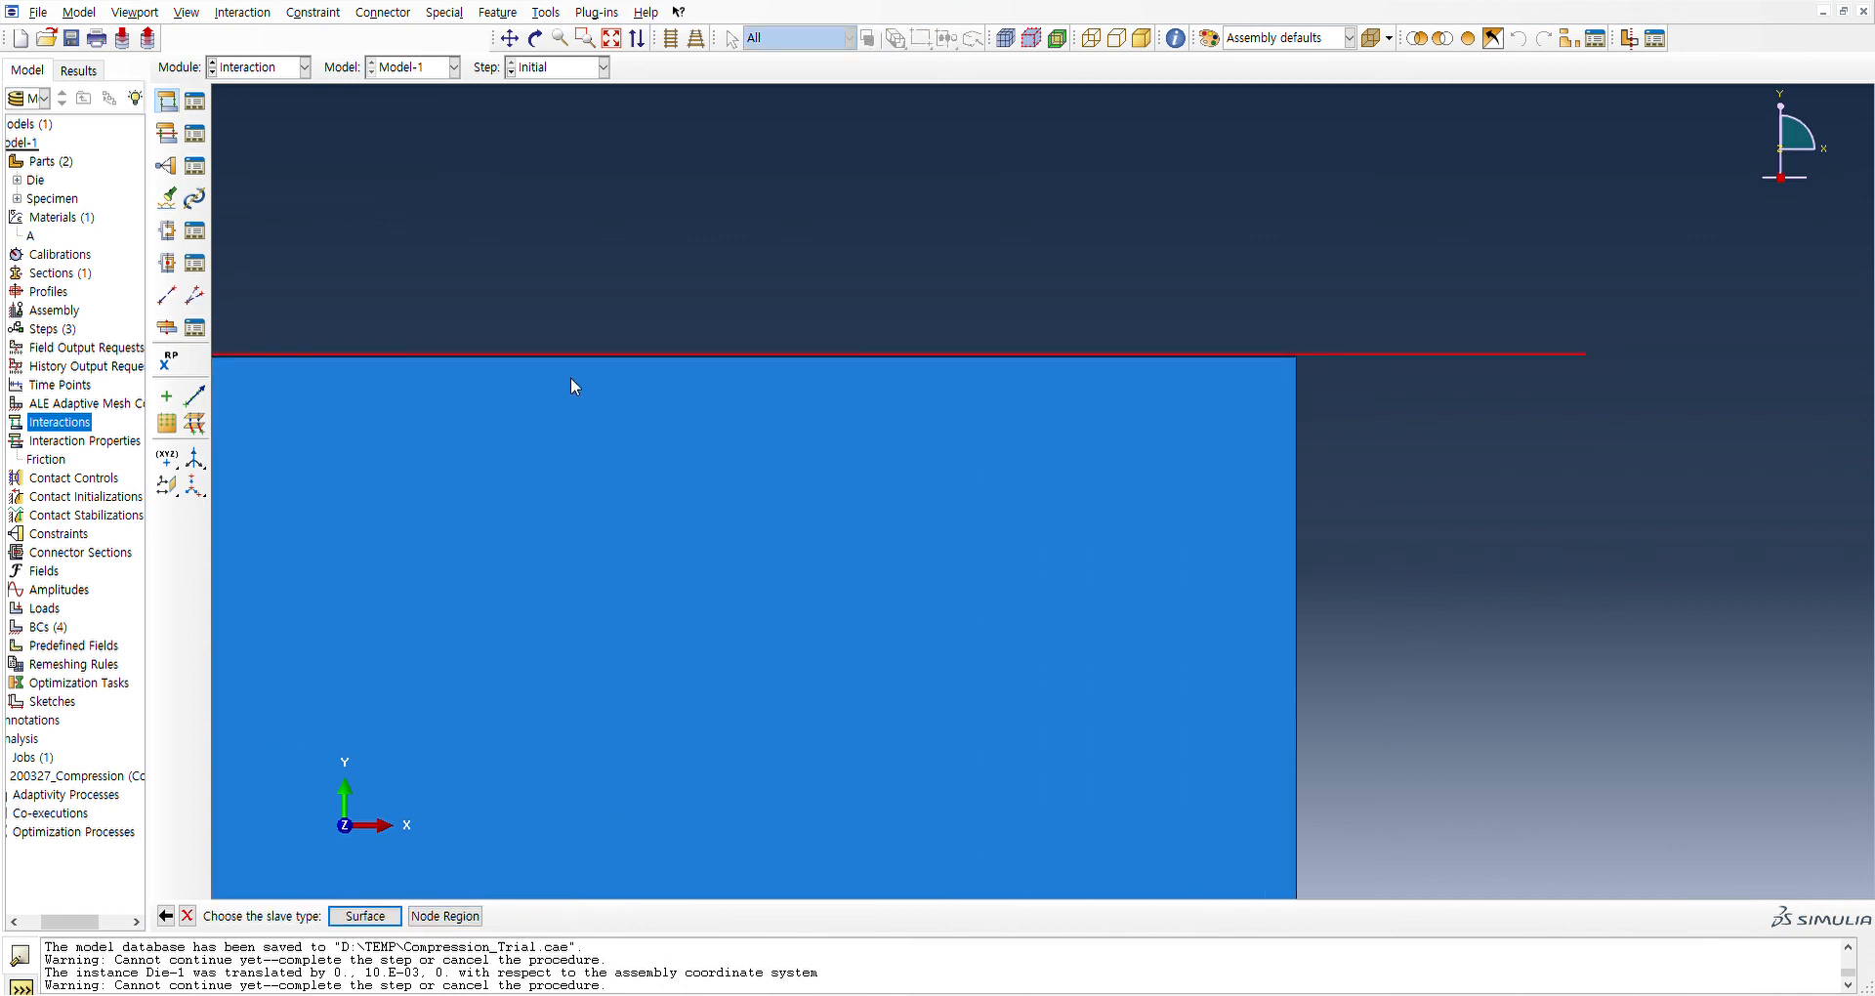
left_click(375, 915)
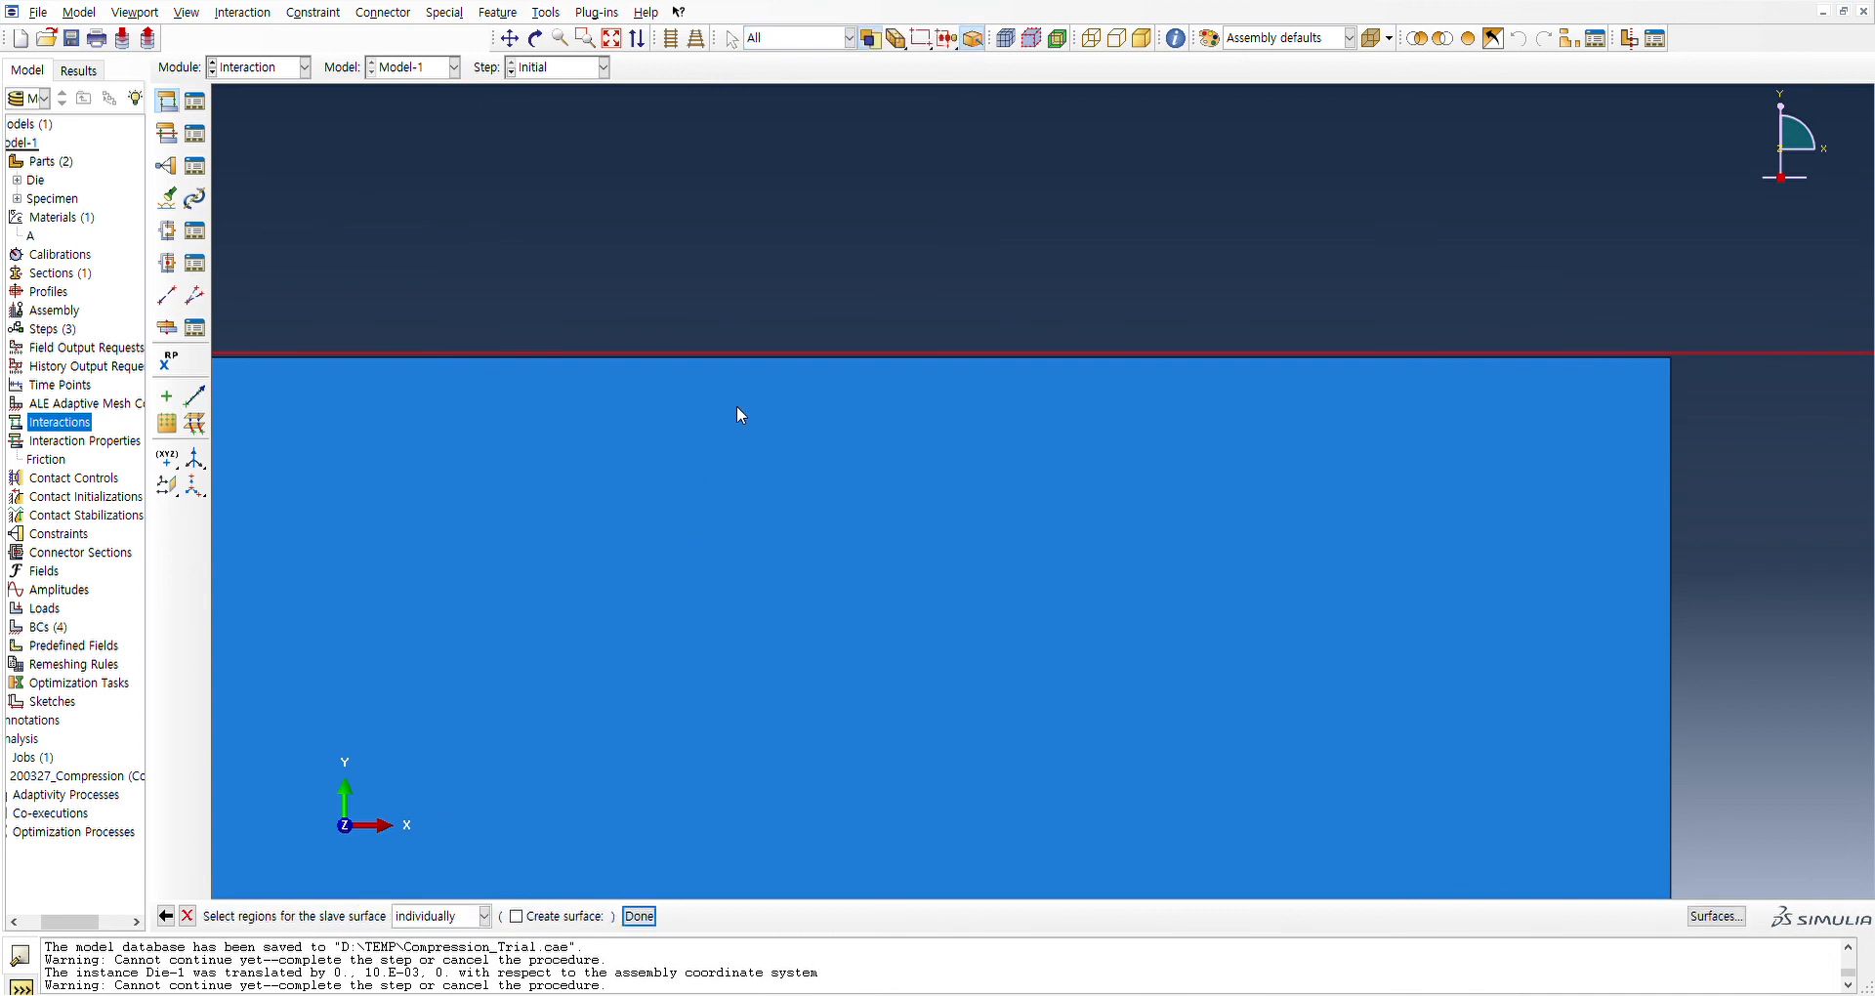
left_click(738, 361)
left_click(640, 916)
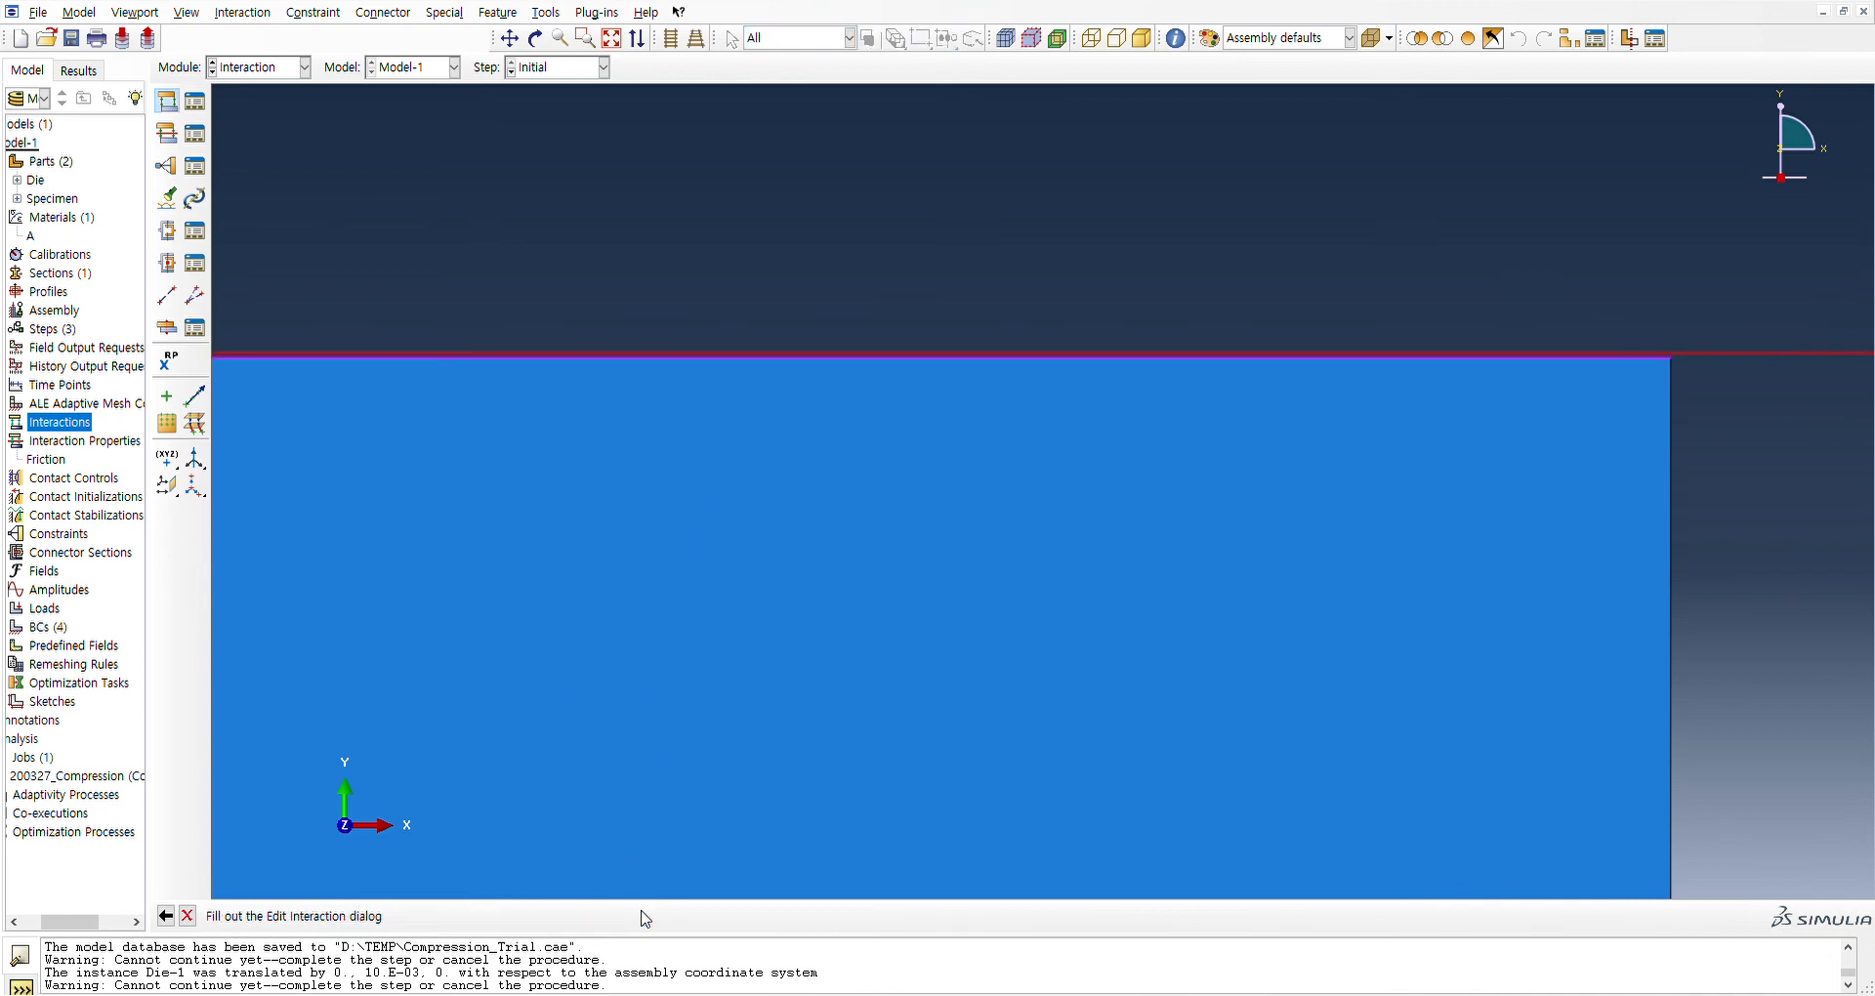
left_click(449, 749)
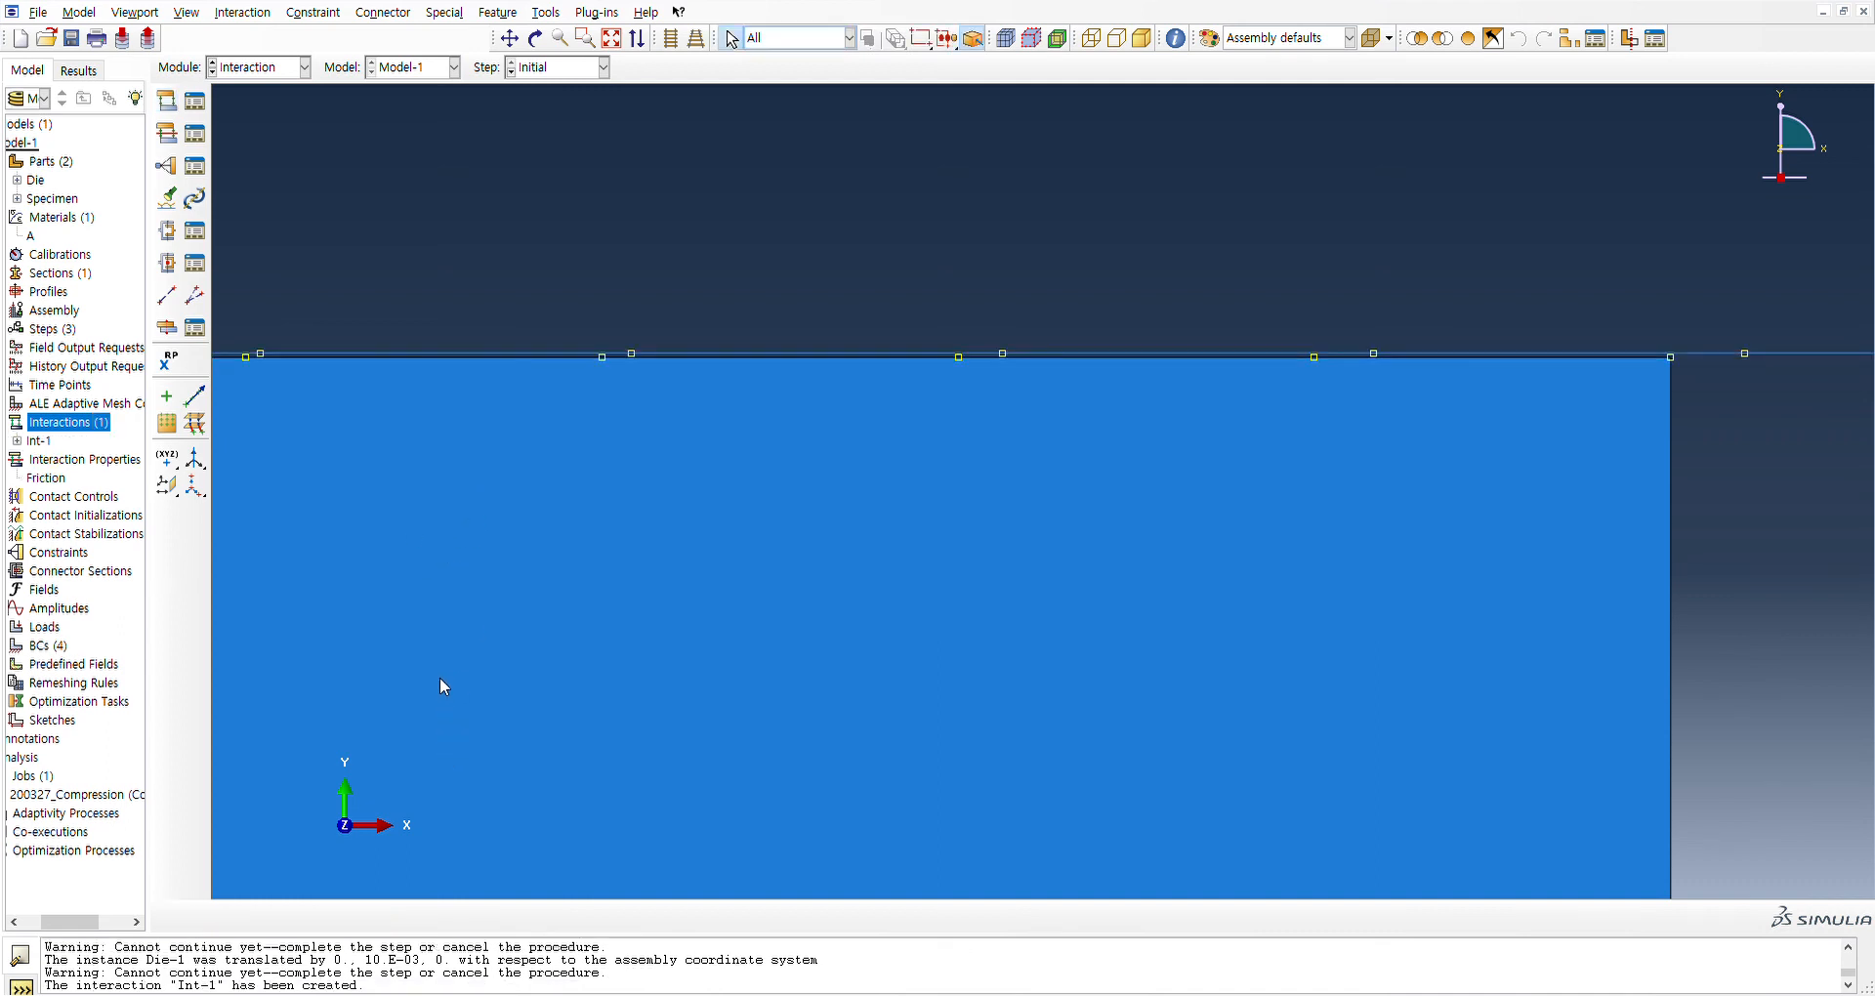
Create the job 200327_Compression2, submit it for analysis, and open its results
scroll(441, 669, "up", 10)
scroll(406, 697, "up", 5)
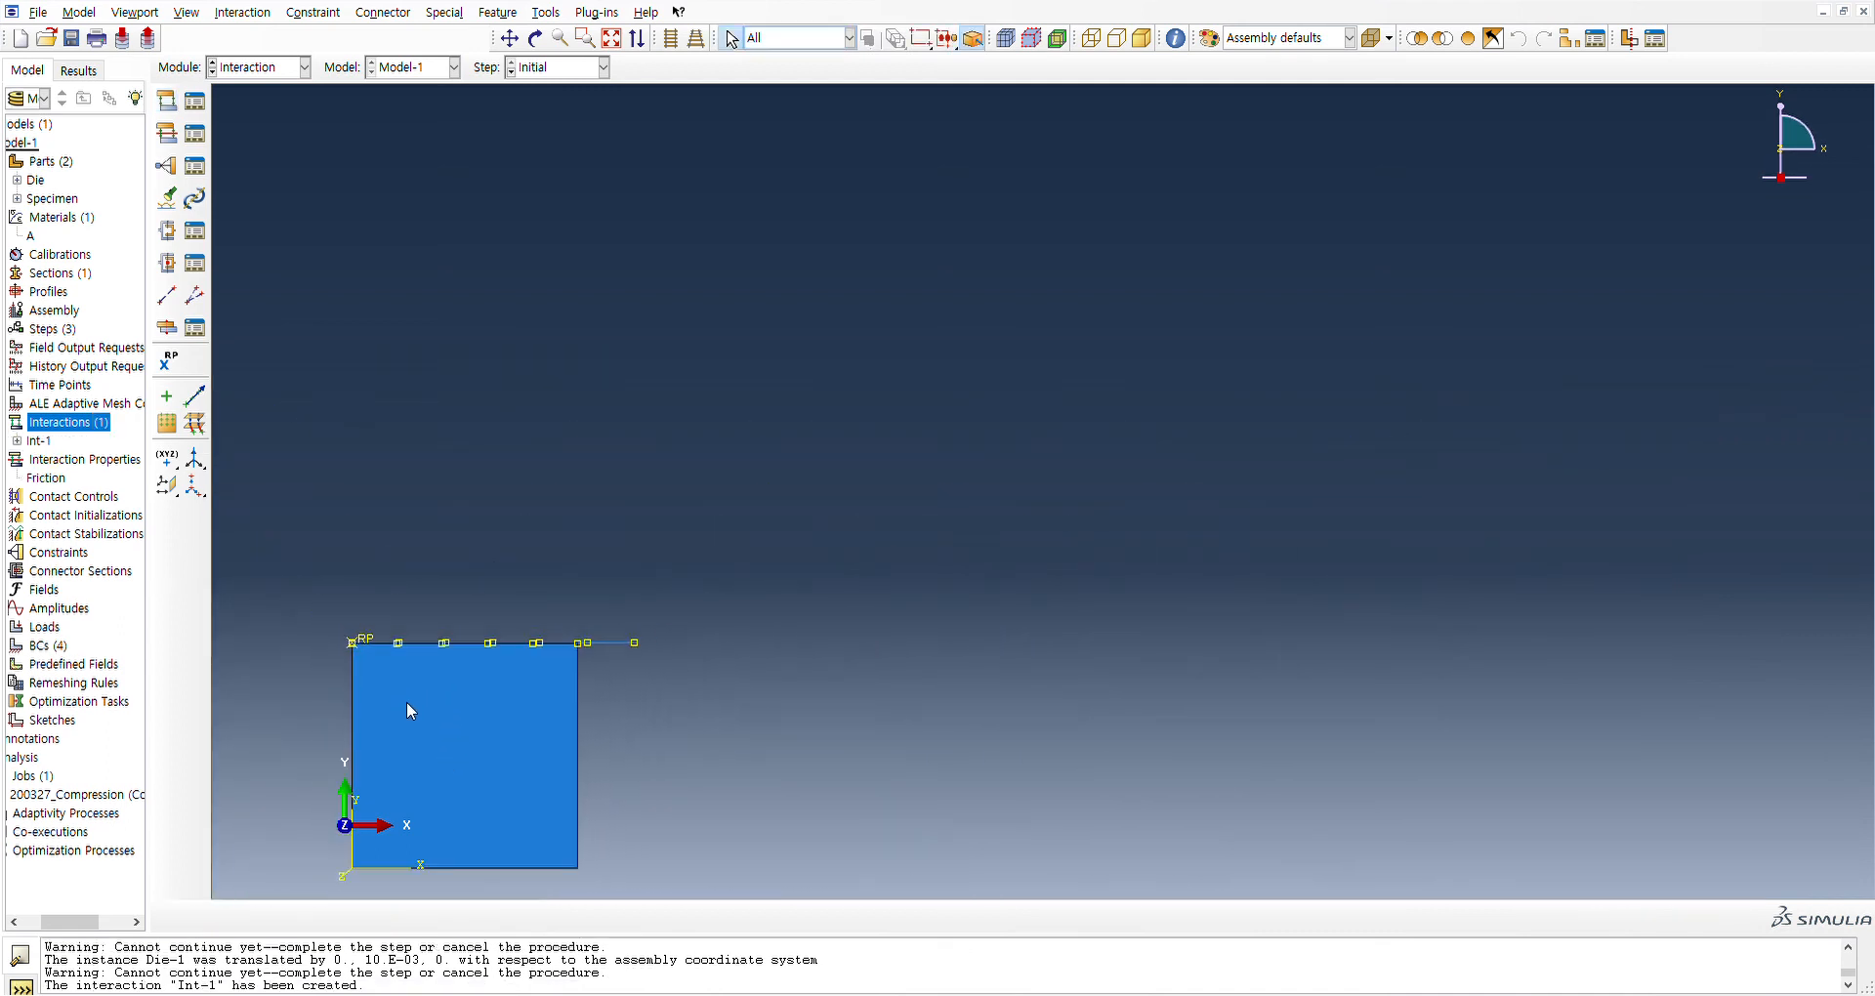
scroll(402, 779, "down", 5)
scroll(99, 909, "left", 2)
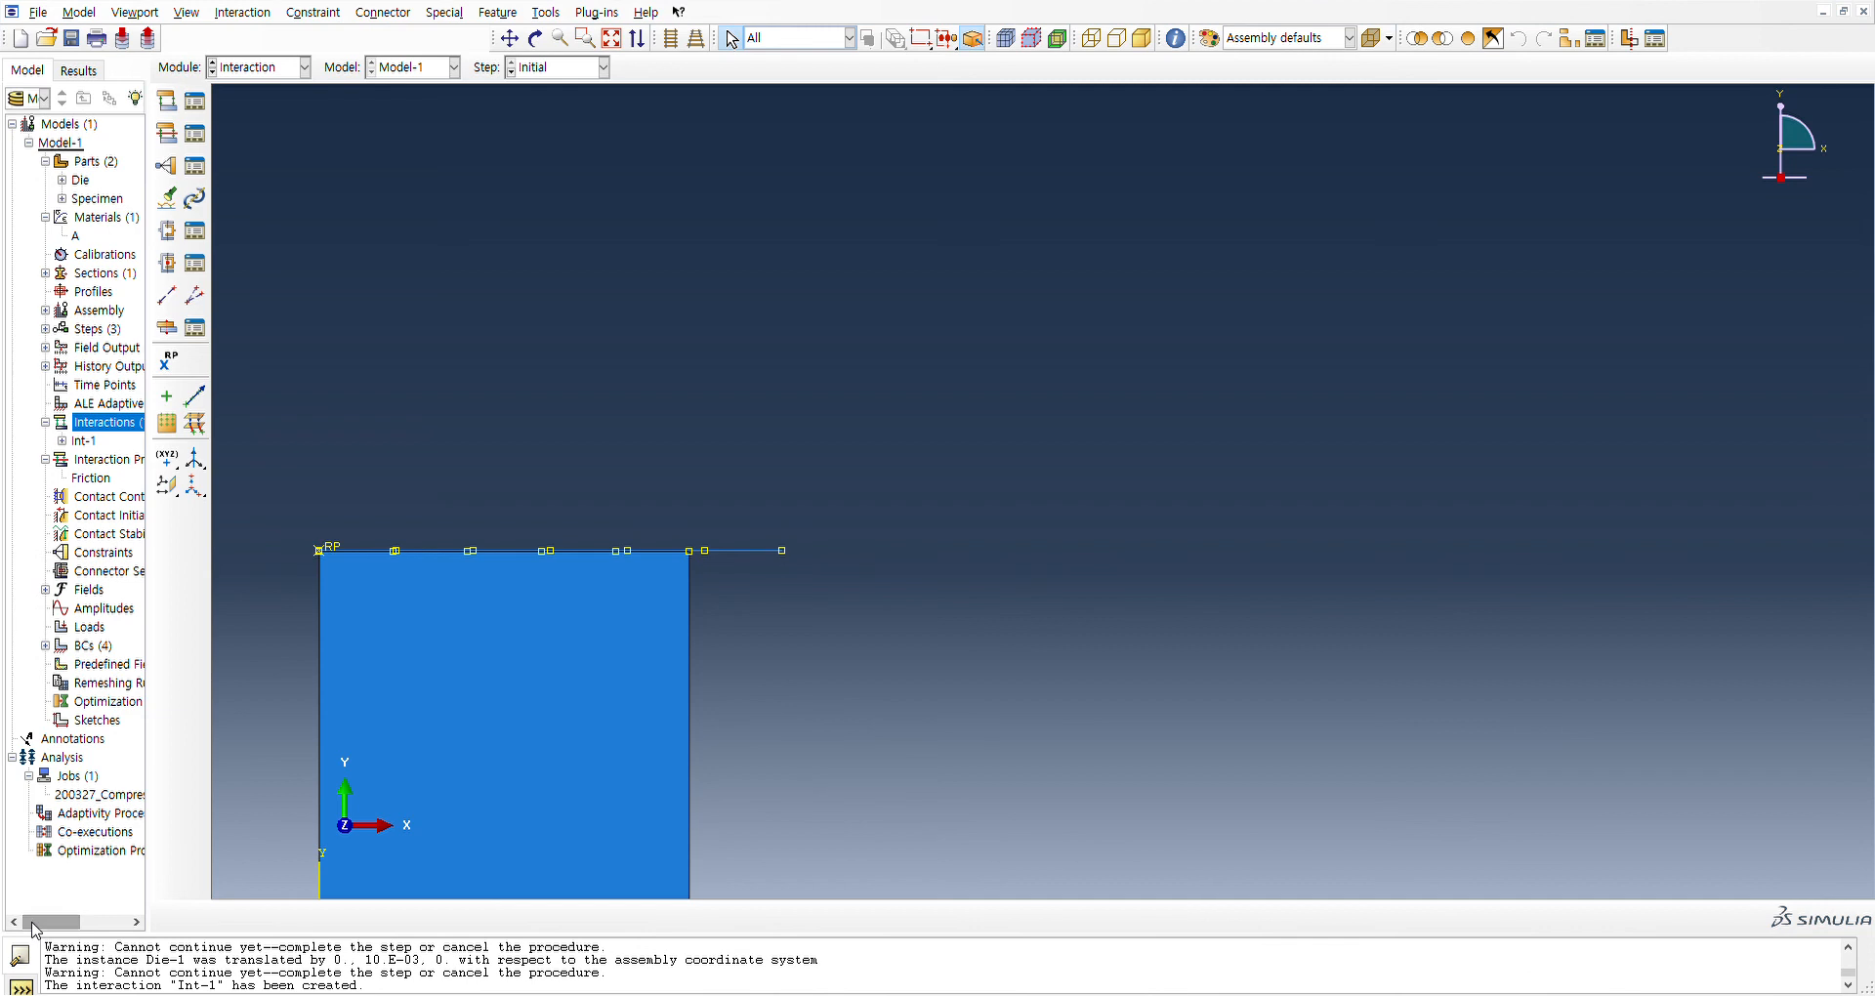
left_click(70, 777)
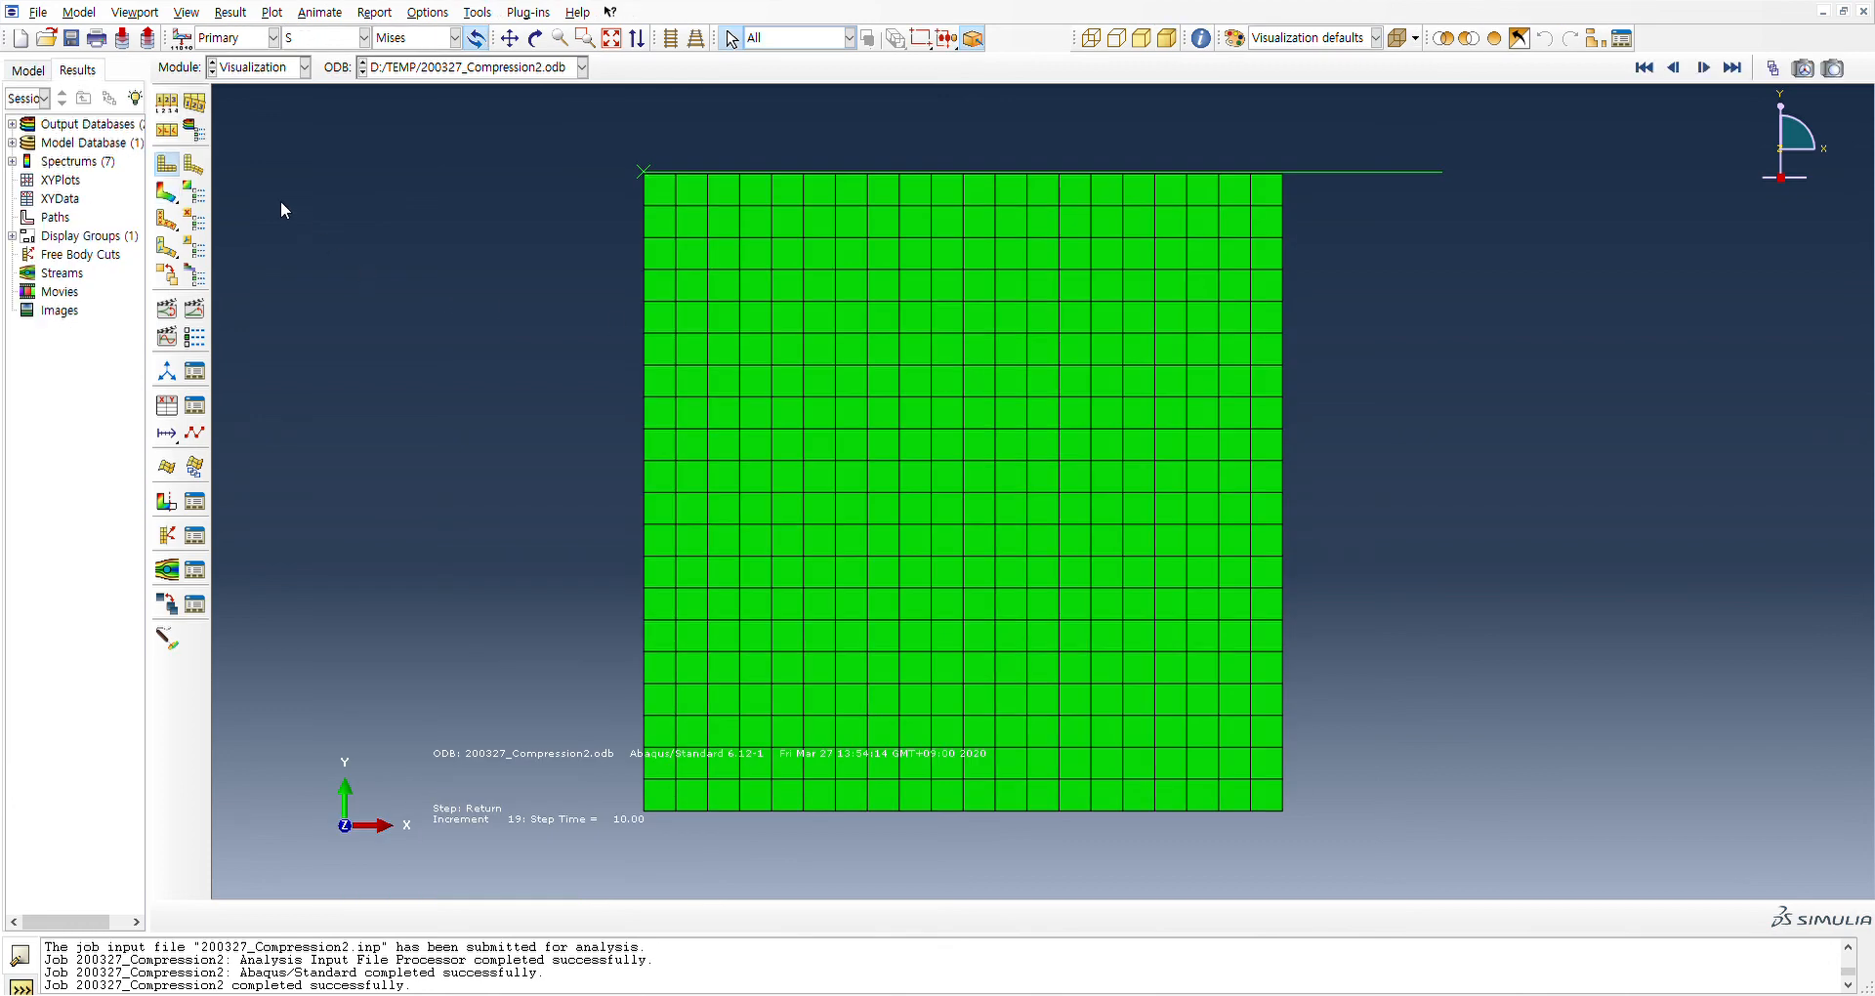
Plot the deformed shape of the 200327_Compression2 results and examine its Mises stress and PE Max. In-Plane Principal contours
left_click(194, 163)
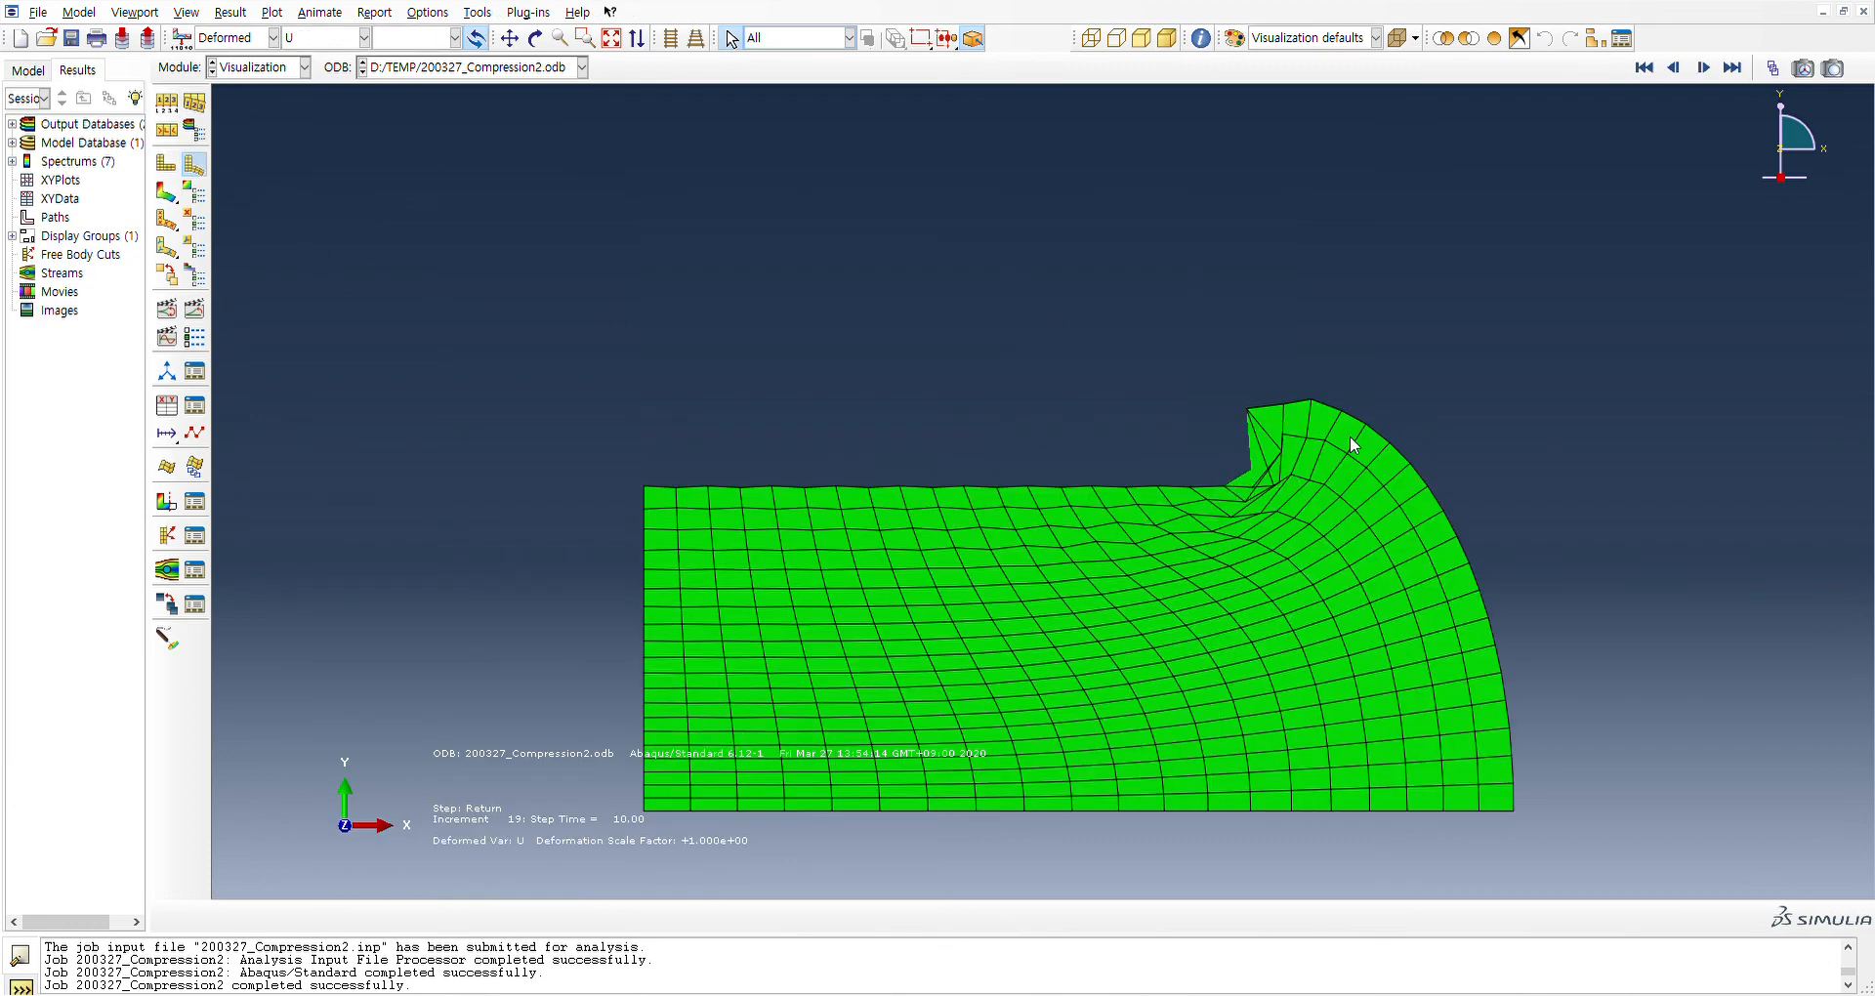
left_click(1304, 502)
left_click(168, 193)
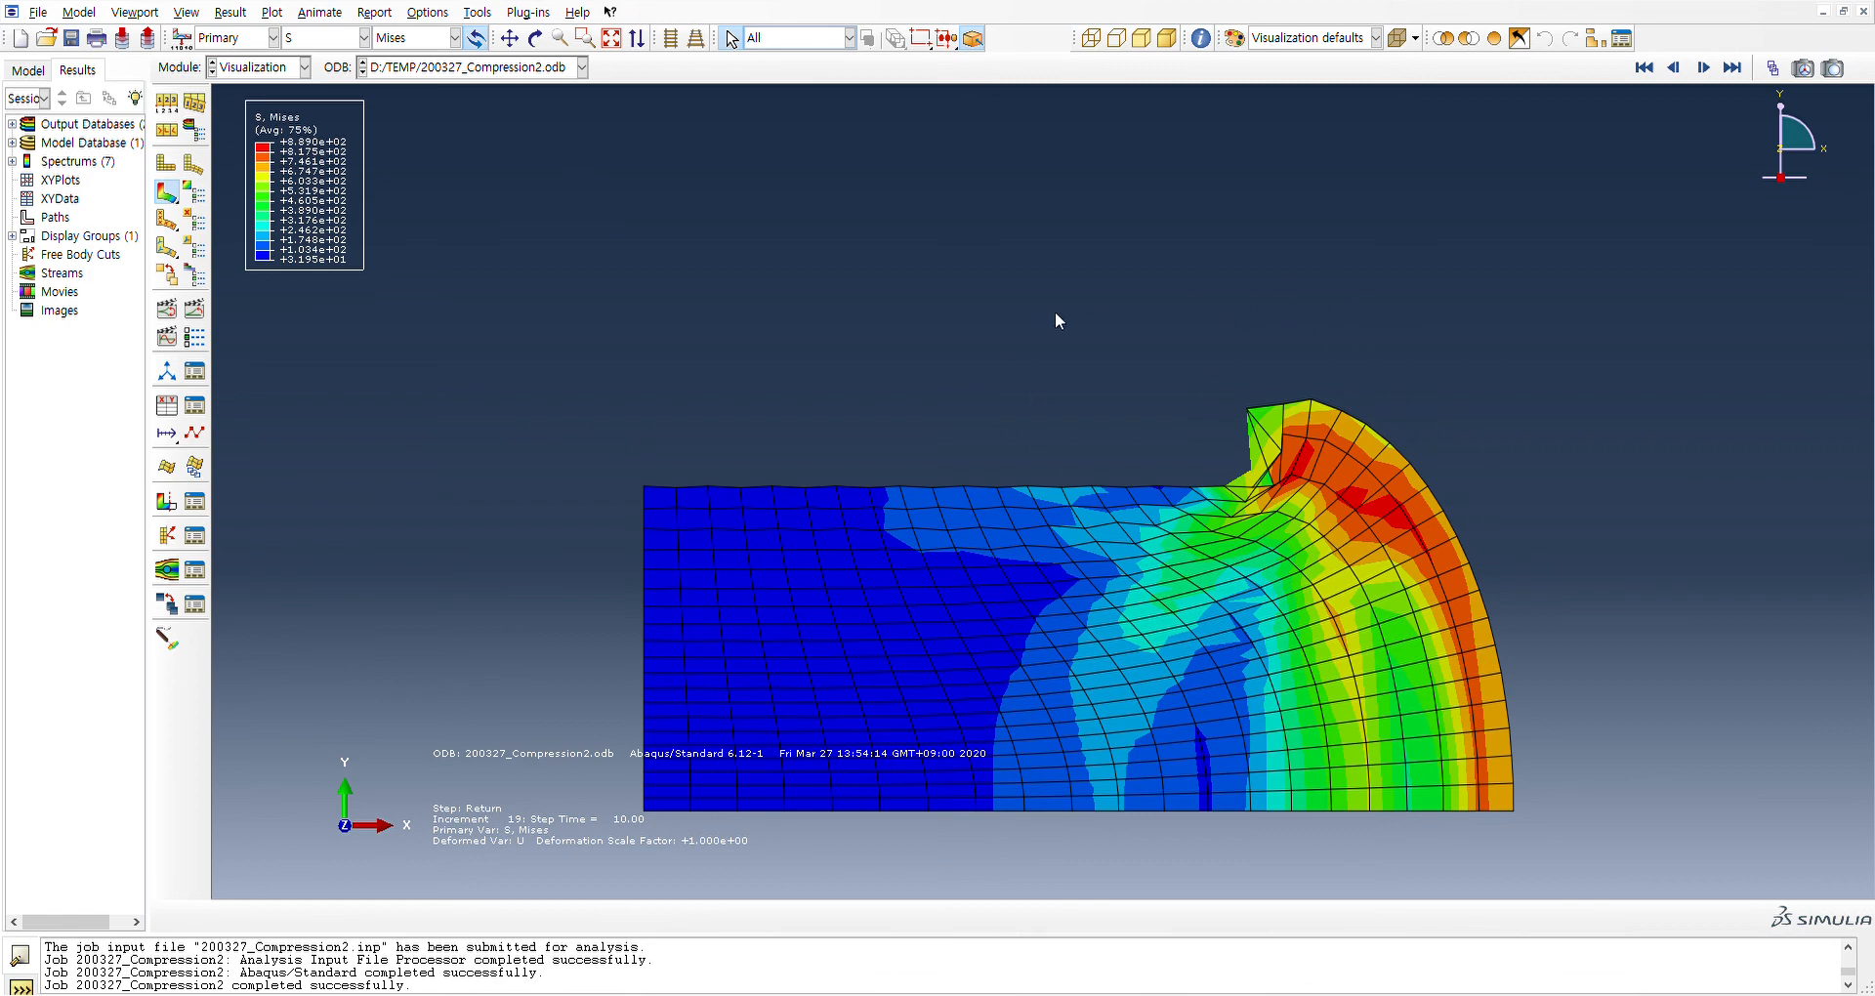
left_click(346, 37)
left_click(320, 217)
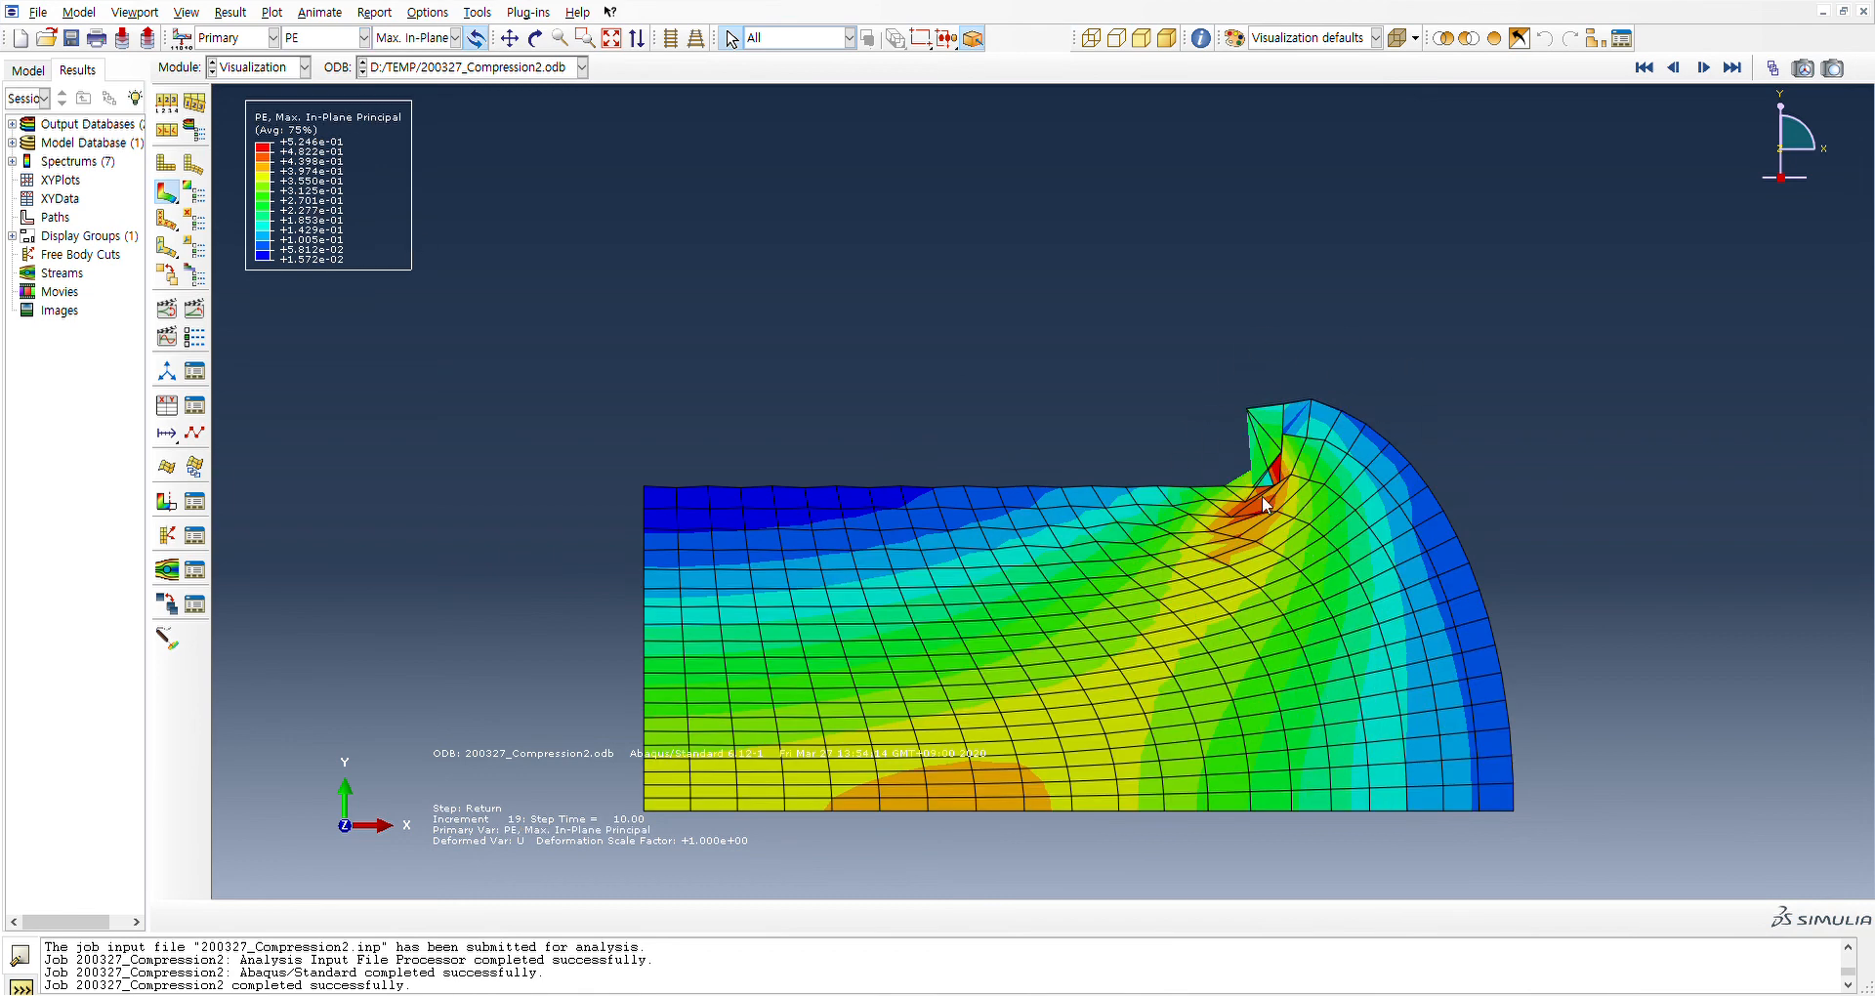
Compare the 200327_Compression results with the Mises stress contours of 200327_Compression2, and save the model database
left_click(11, 124)
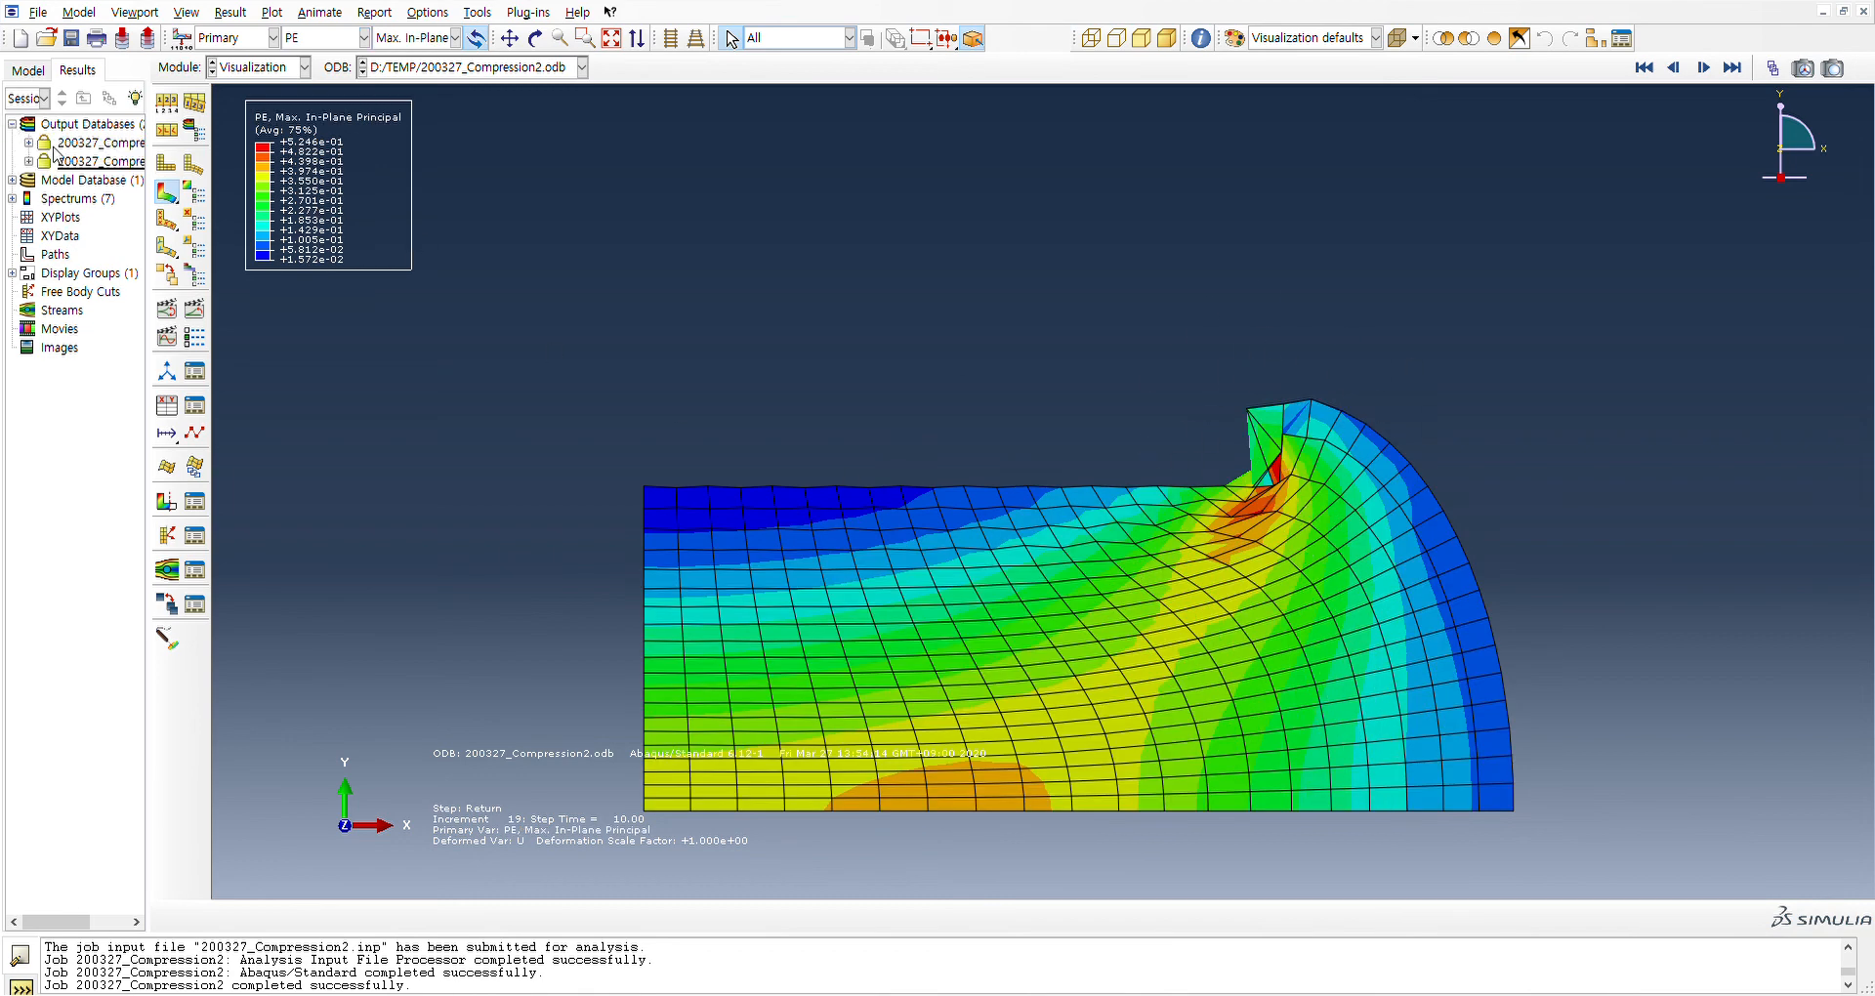
left_click(93, 147)
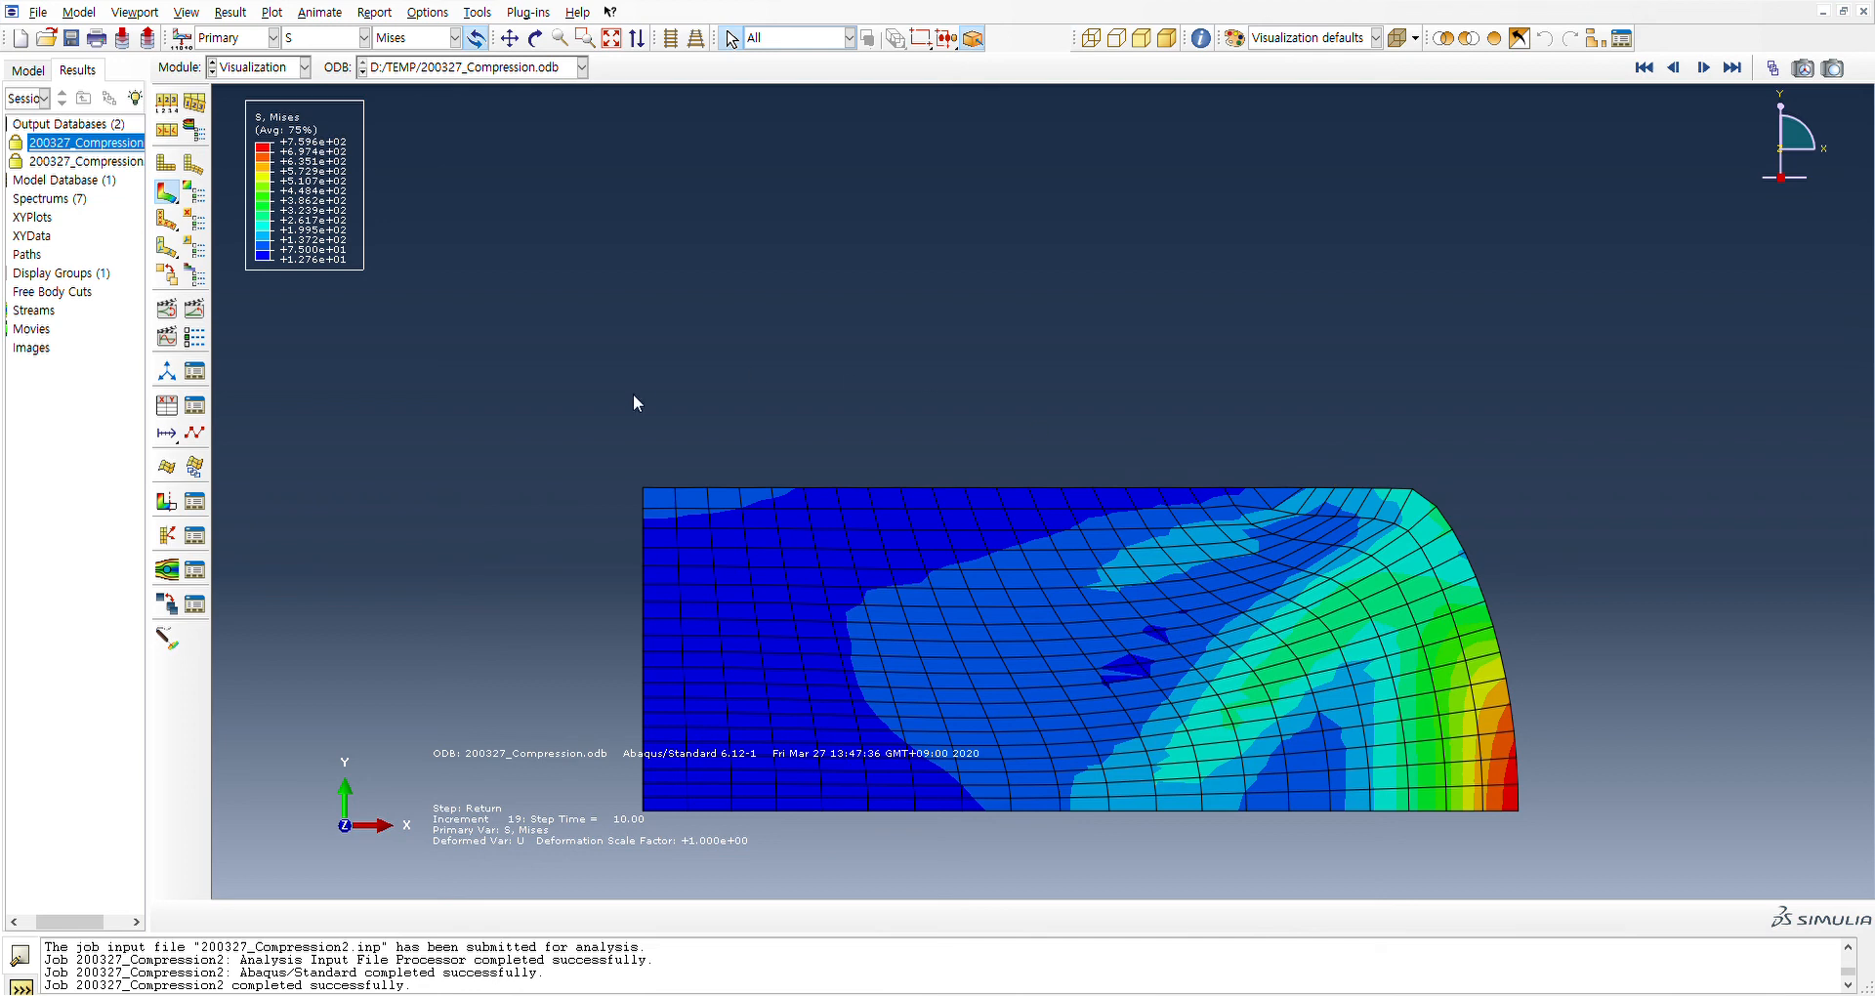
double_click(124, 164)
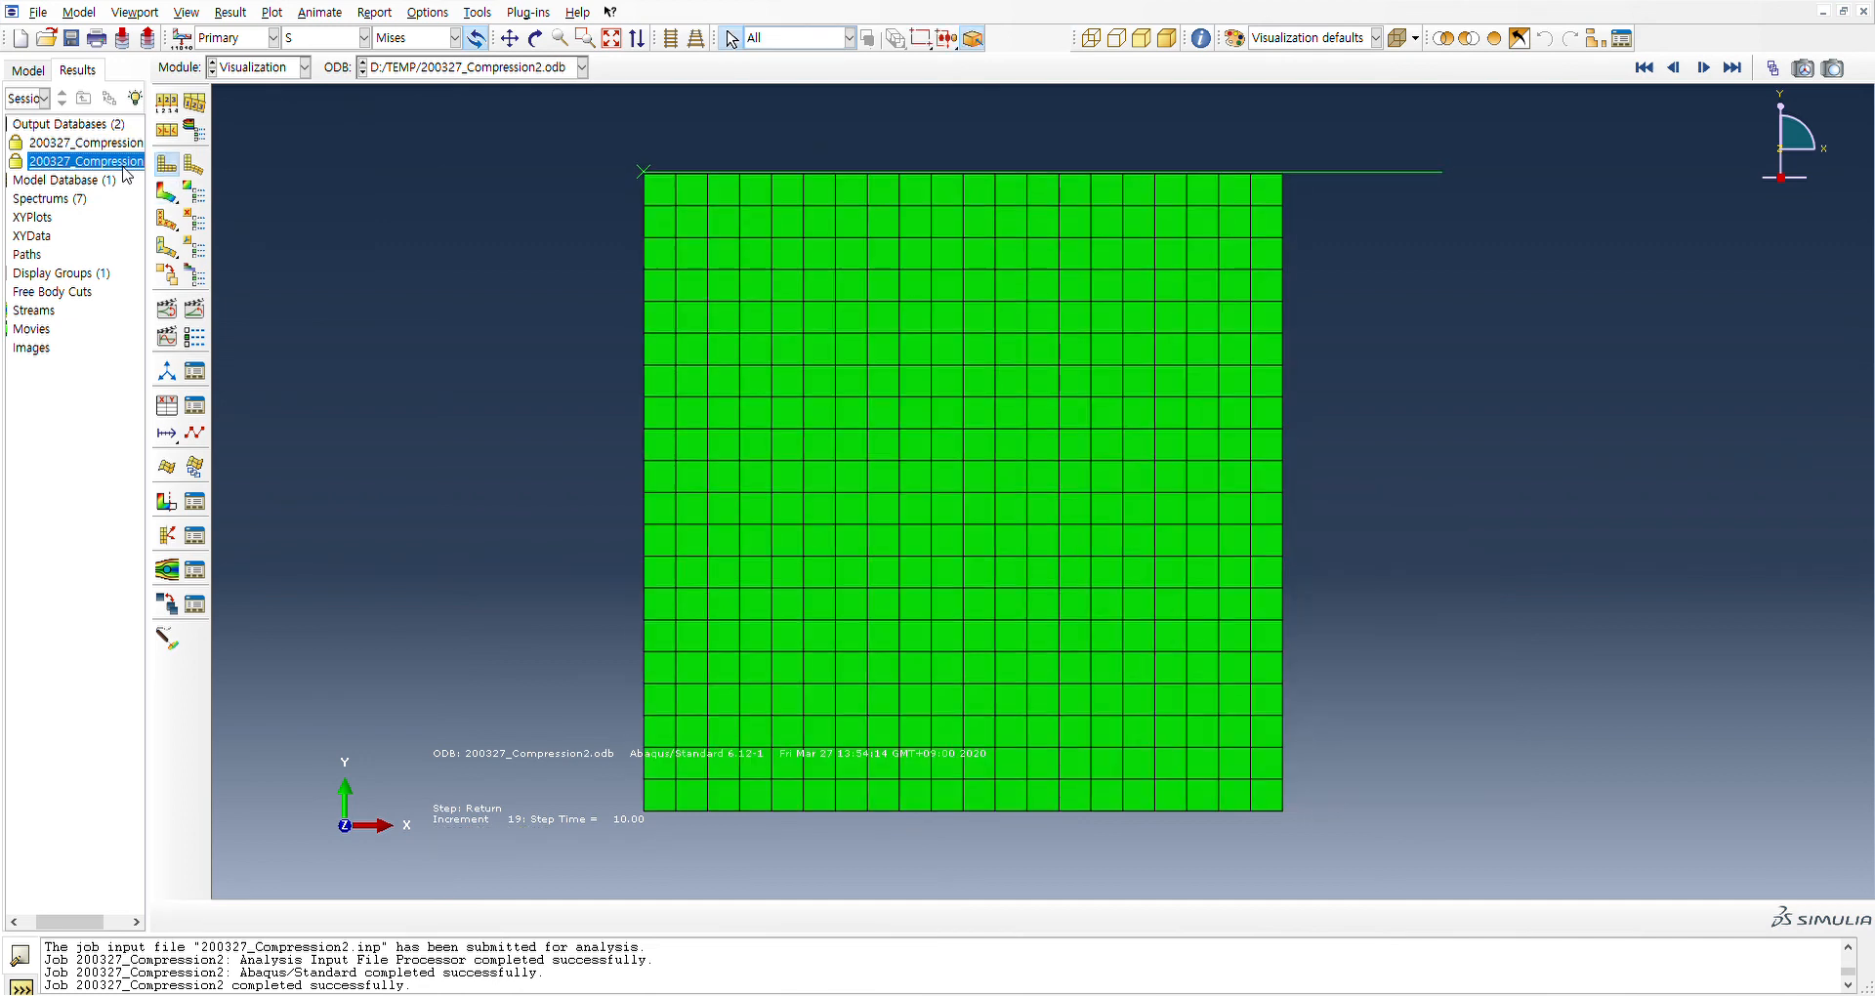
left_click(168, 194)
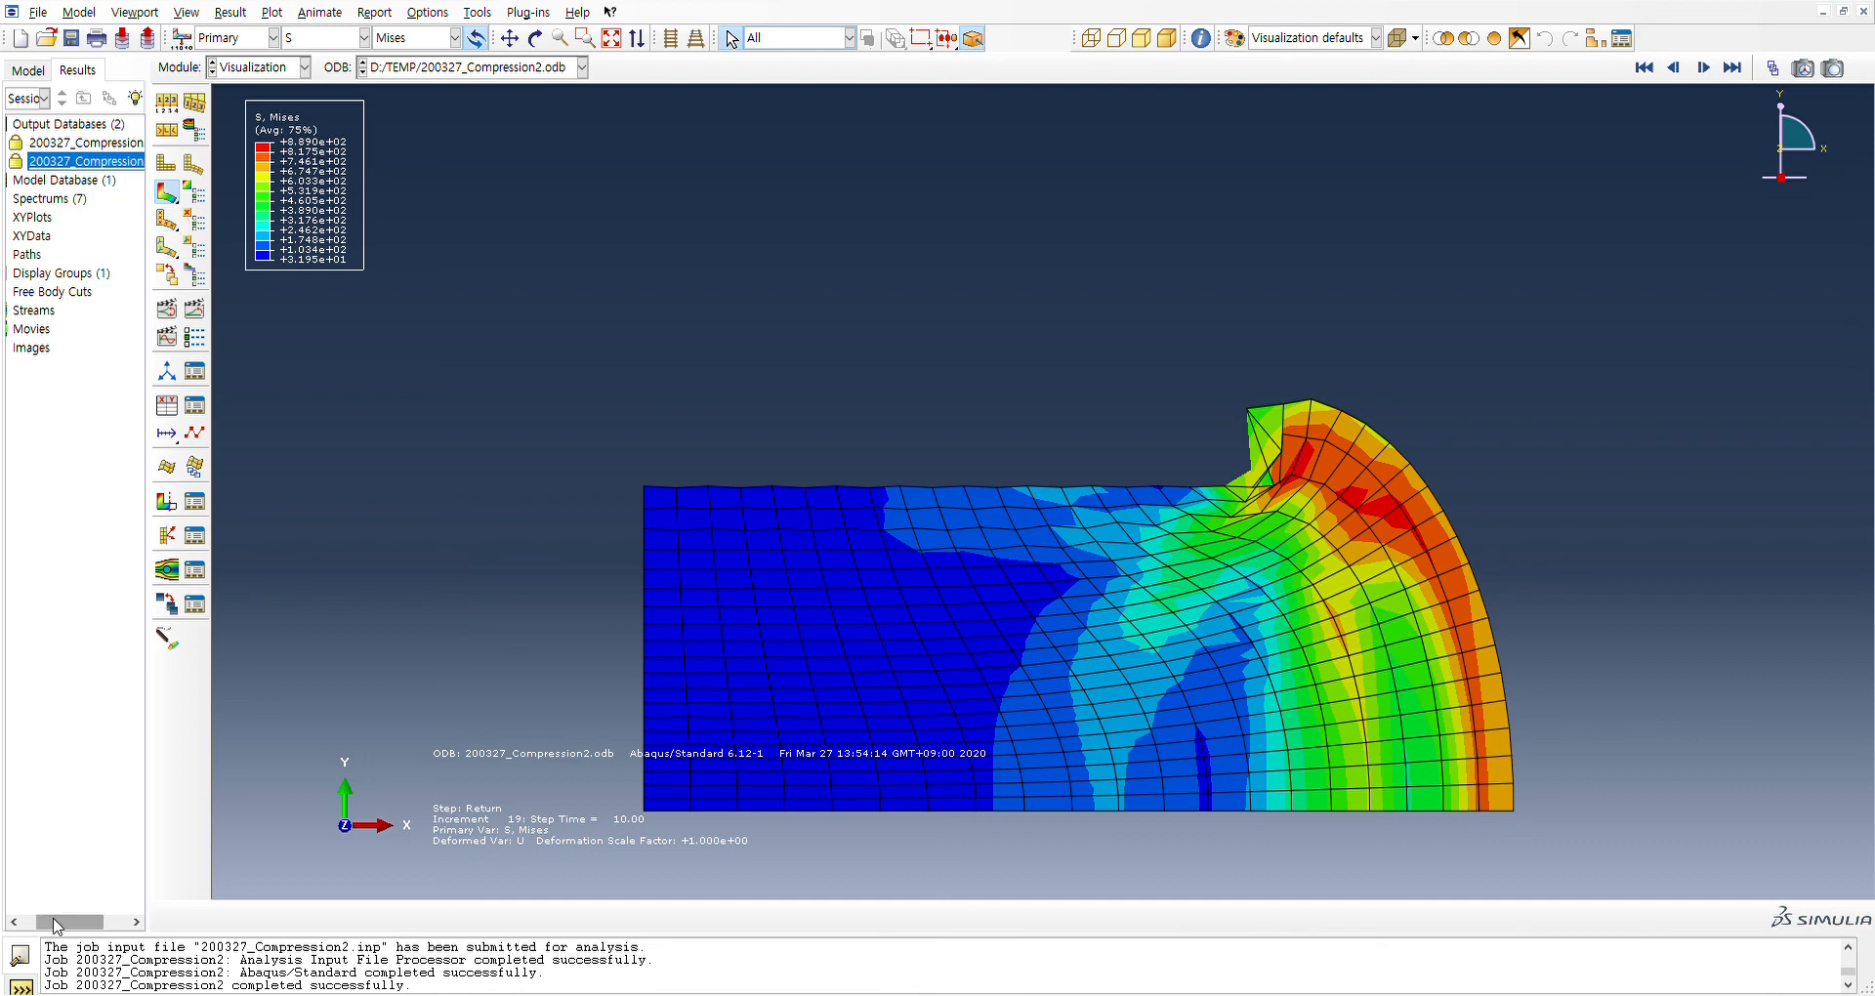
left_click(11, 921)
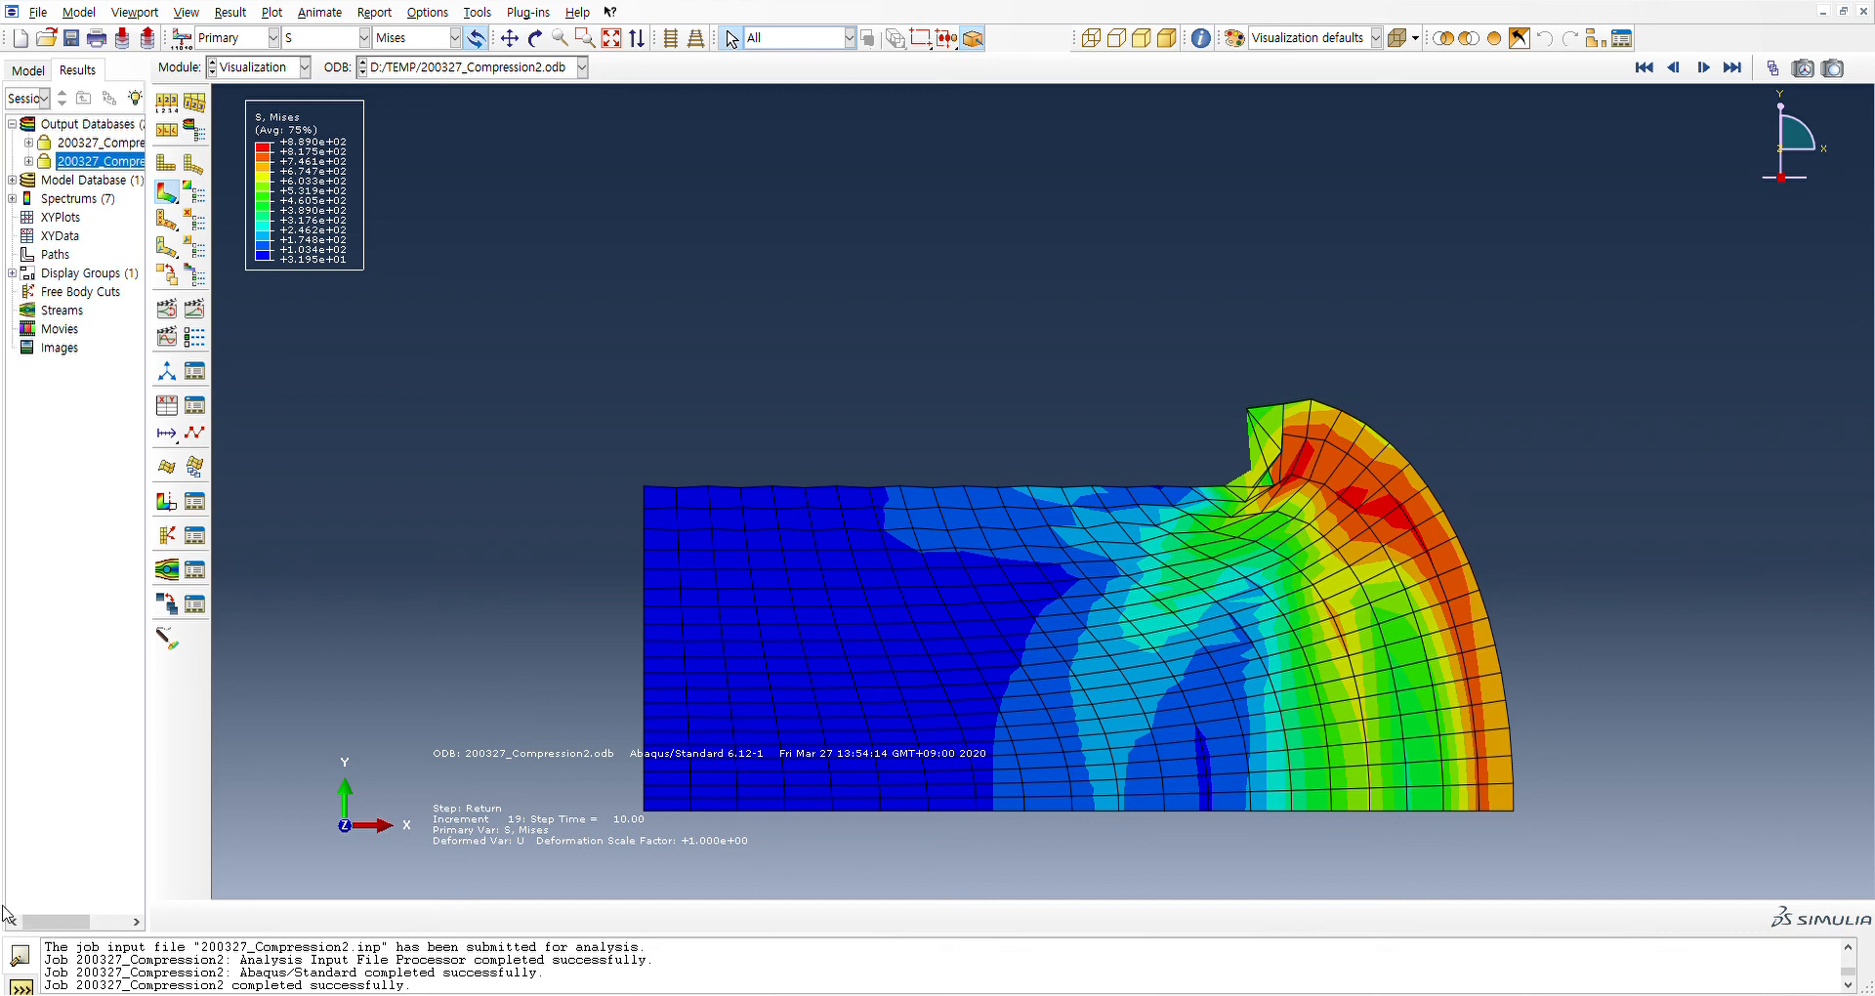
left_click(70, 37)
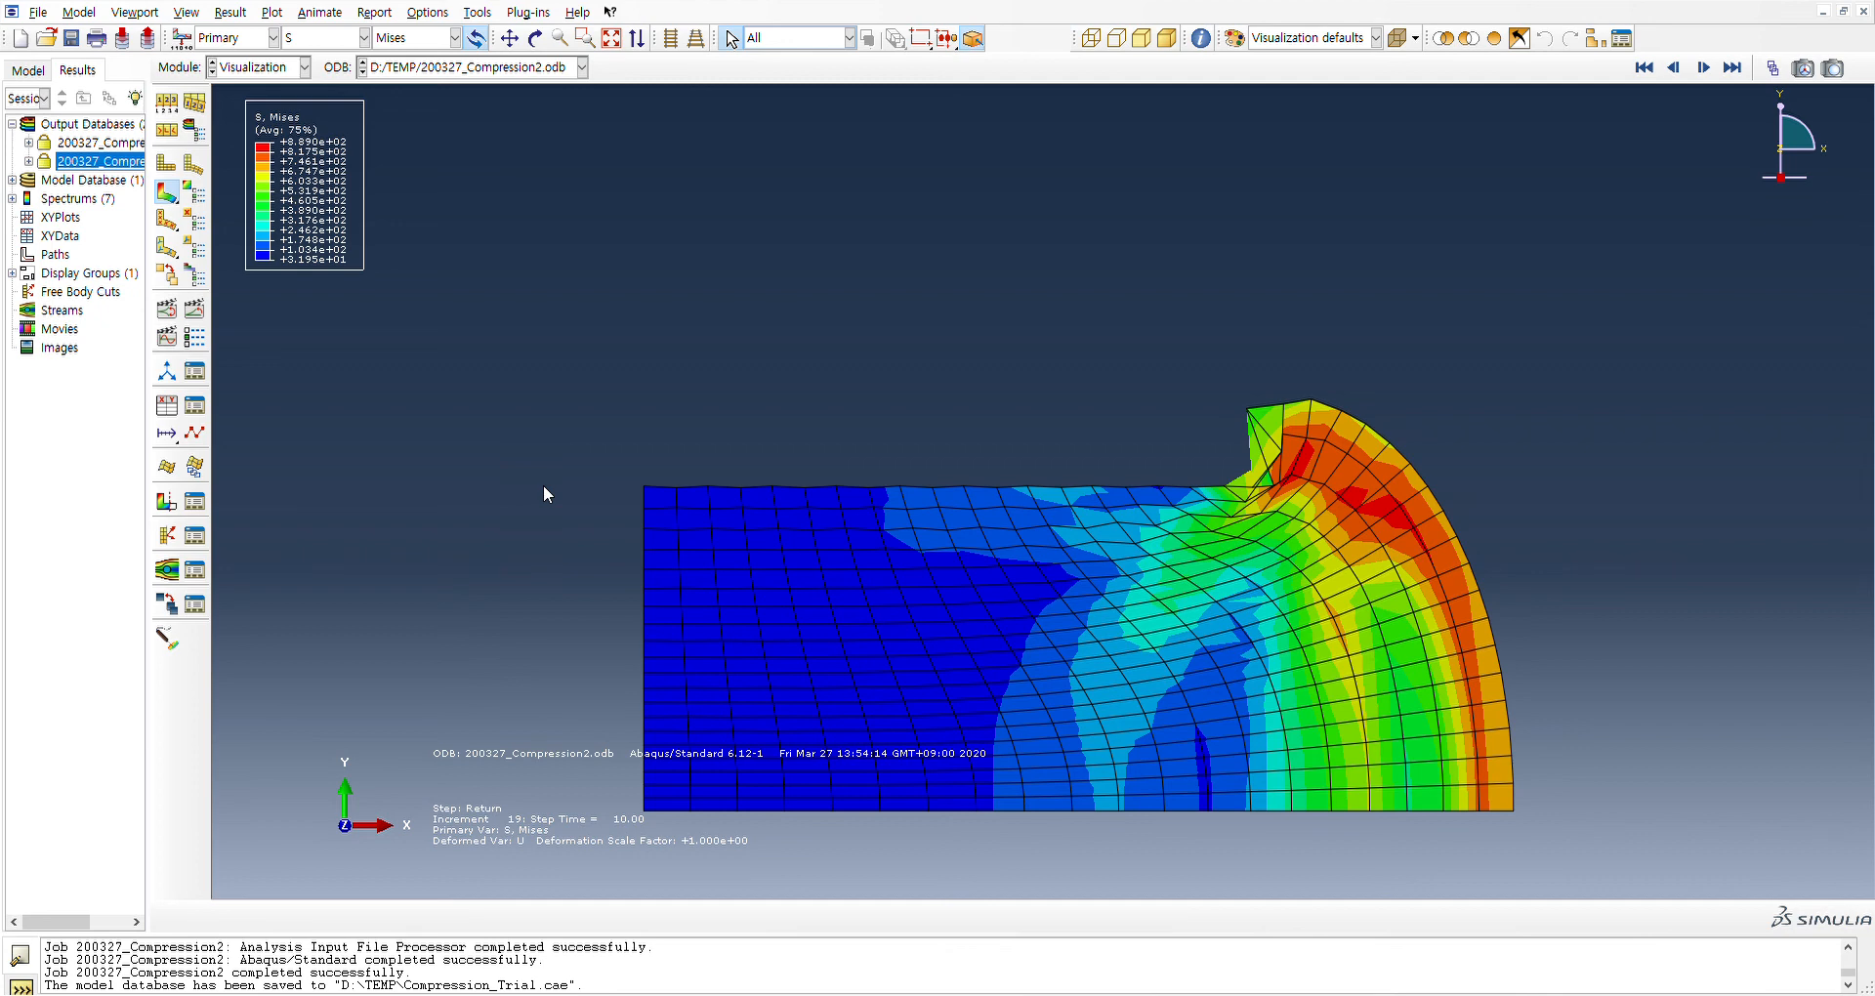